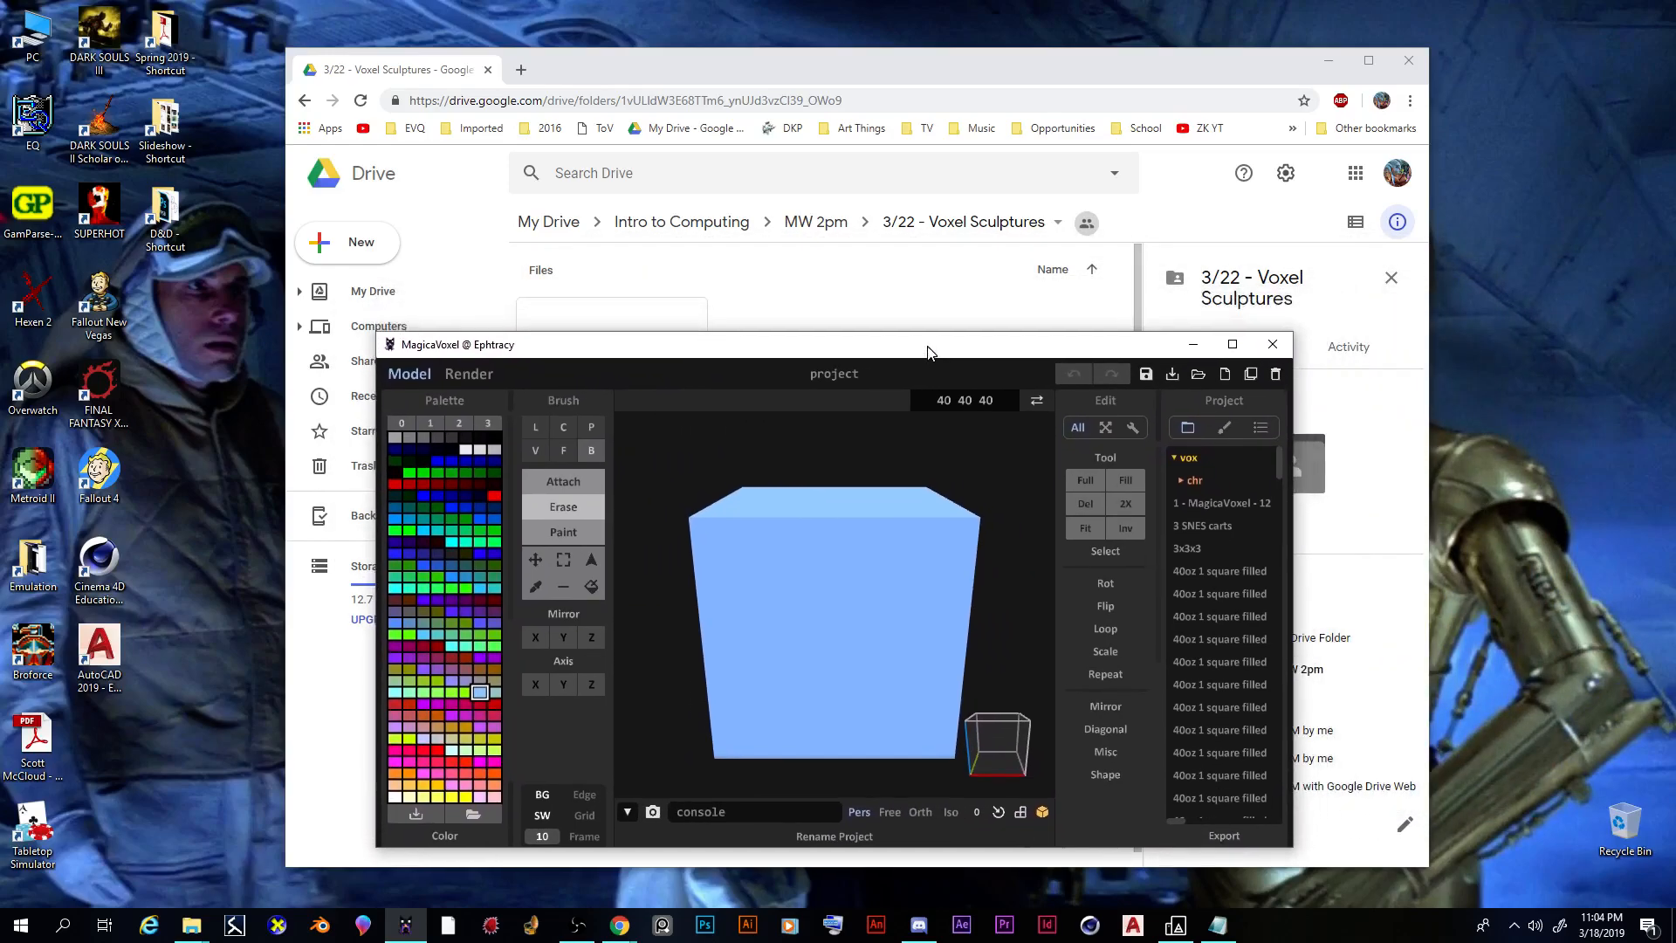
# Step: Check the details of 'MagicaVoxel - 126 squared.vox' in Drive, then move MagicaVoxel left
pyautogui.click(871, 62)
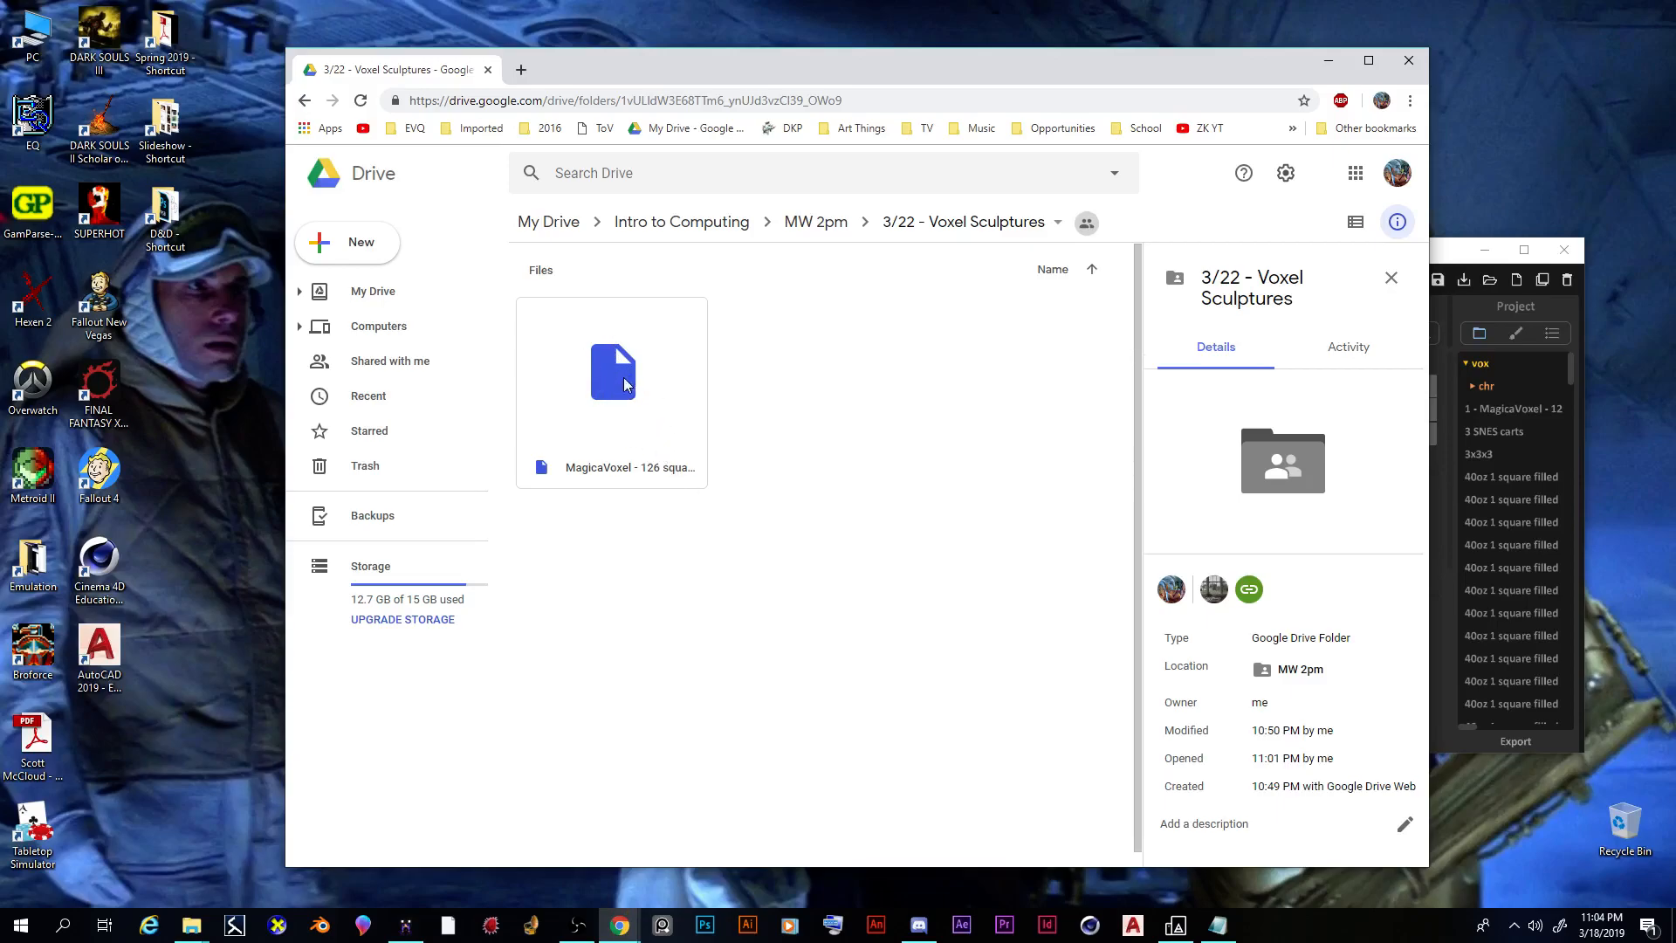
pyautogui.click(601, 407)
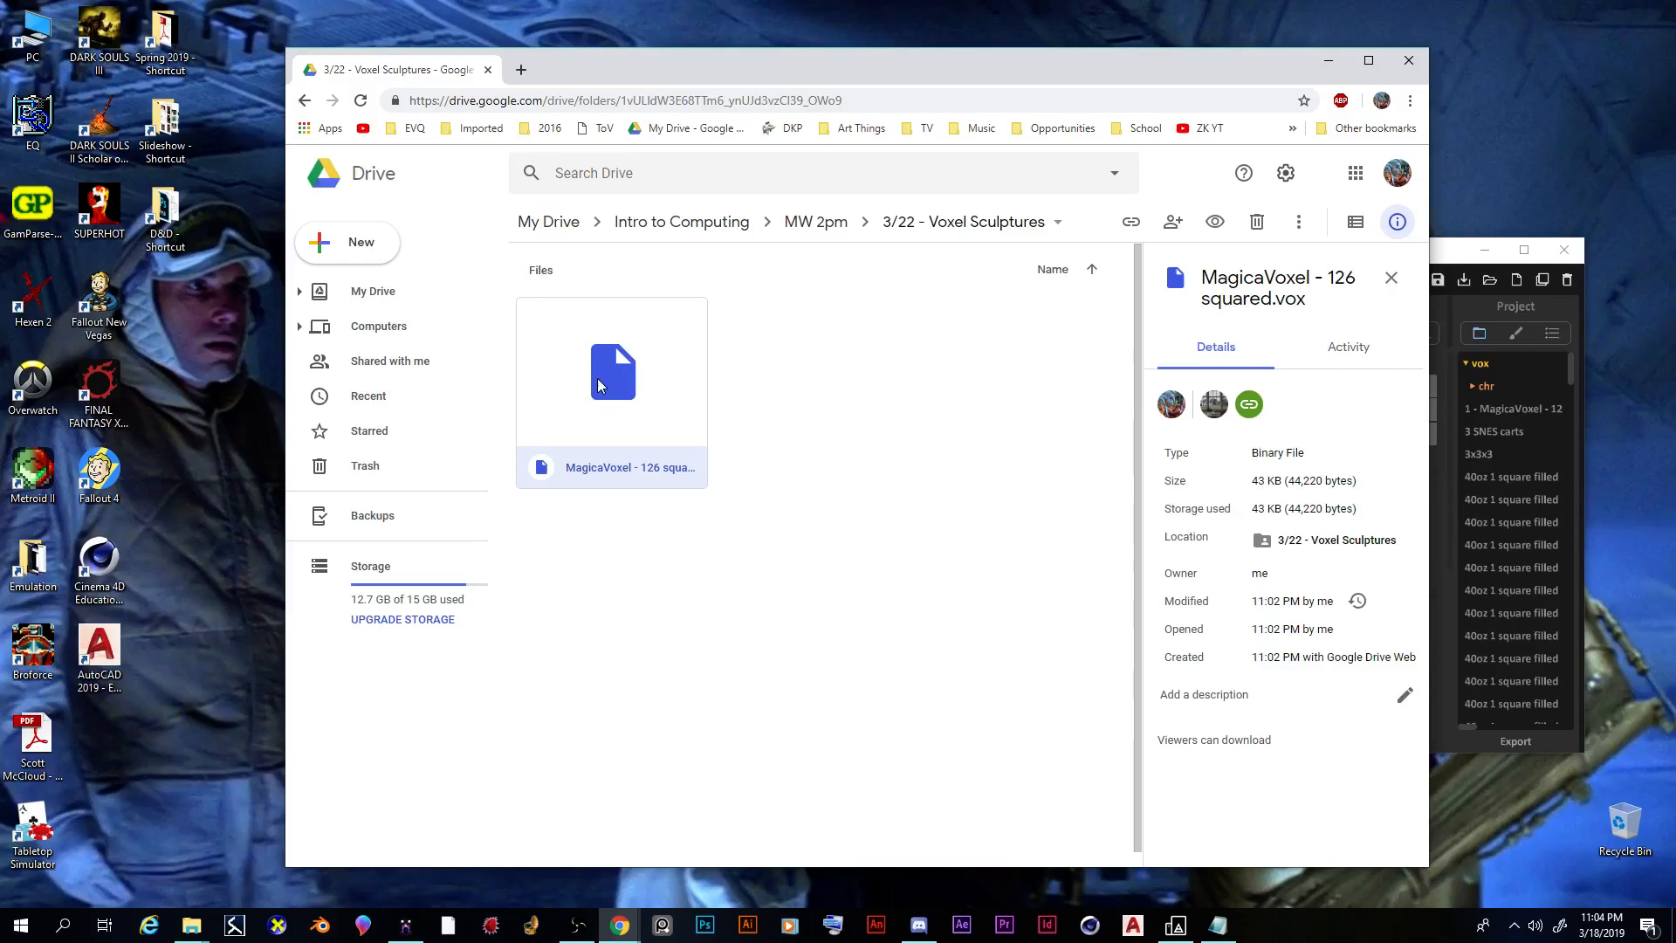
pyautogui.click(1465, 255)
pyautogui.moveTo(1183, 250); pyautogui.dragTo(930, 230)
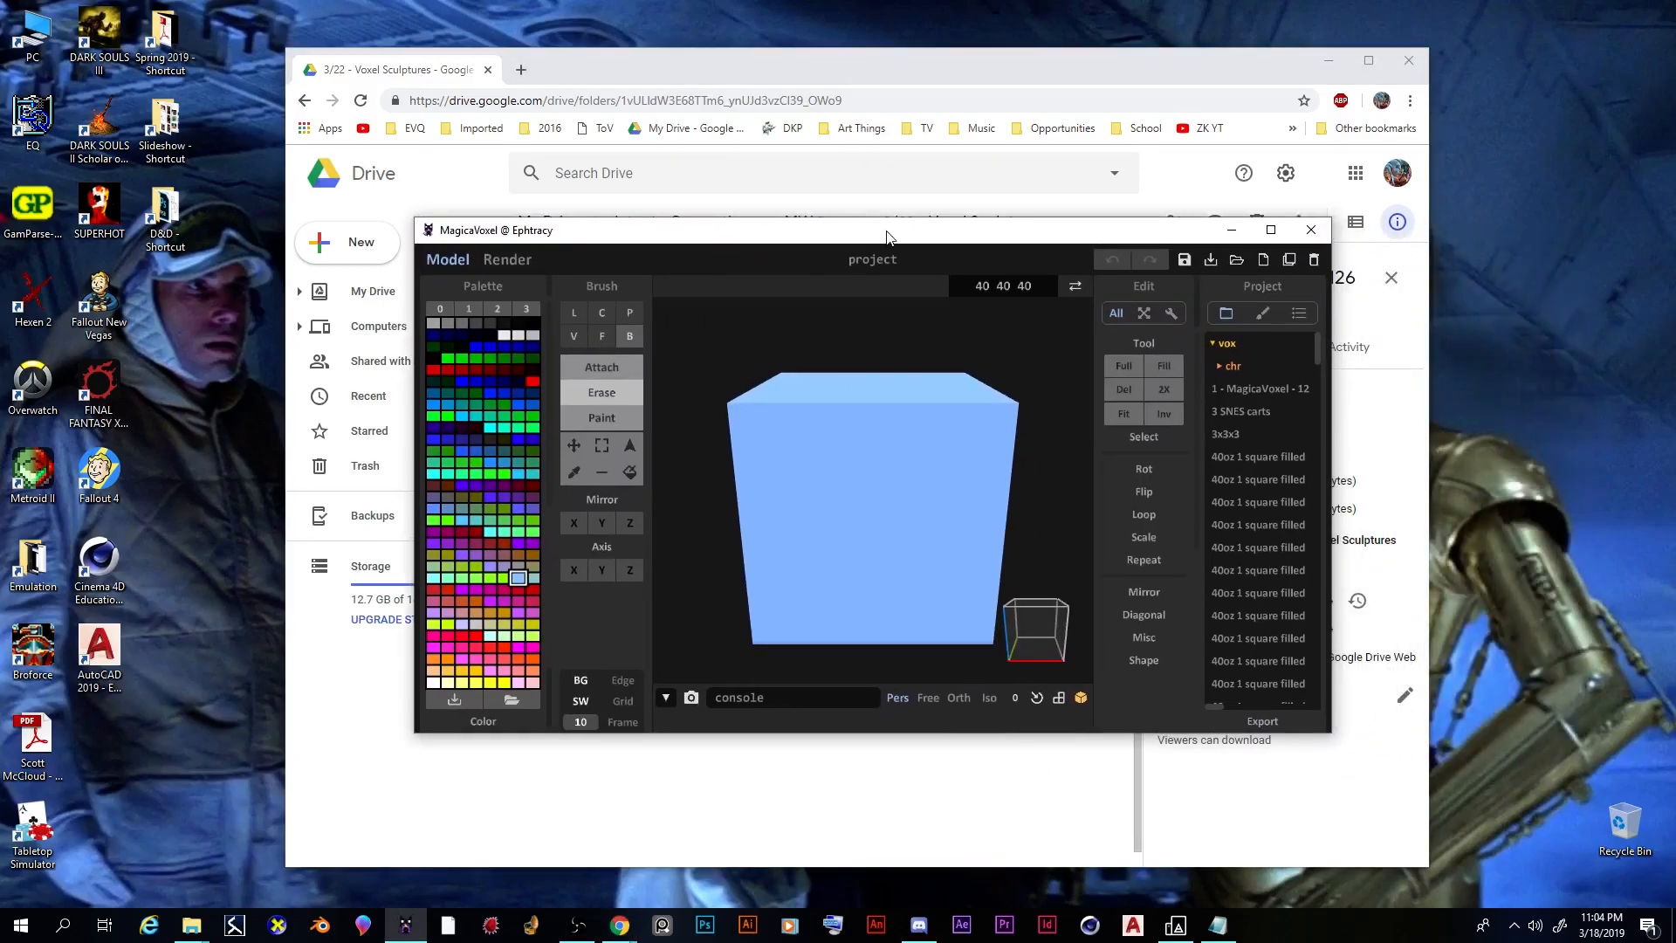
# Step: Maximize MagicaVoxel and open 'MagicaVoxel - 126 squared.vox' from the Downloads folder
pyautogui.doubleClick(756, 238)
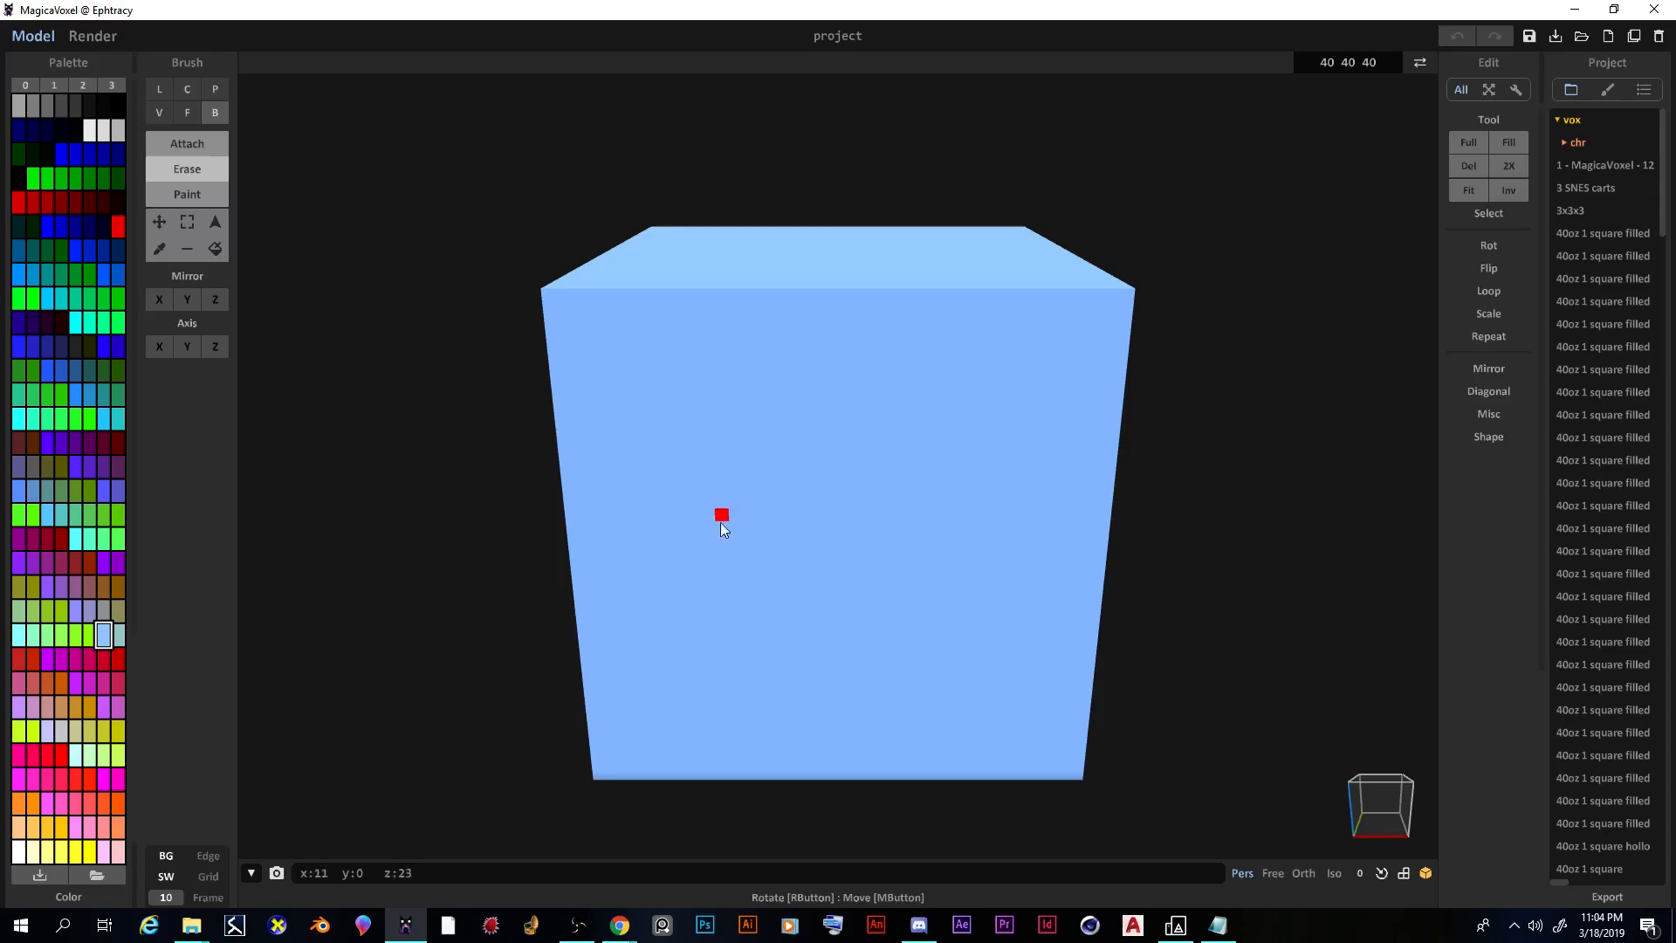
pyautogui.click(1580, 37)
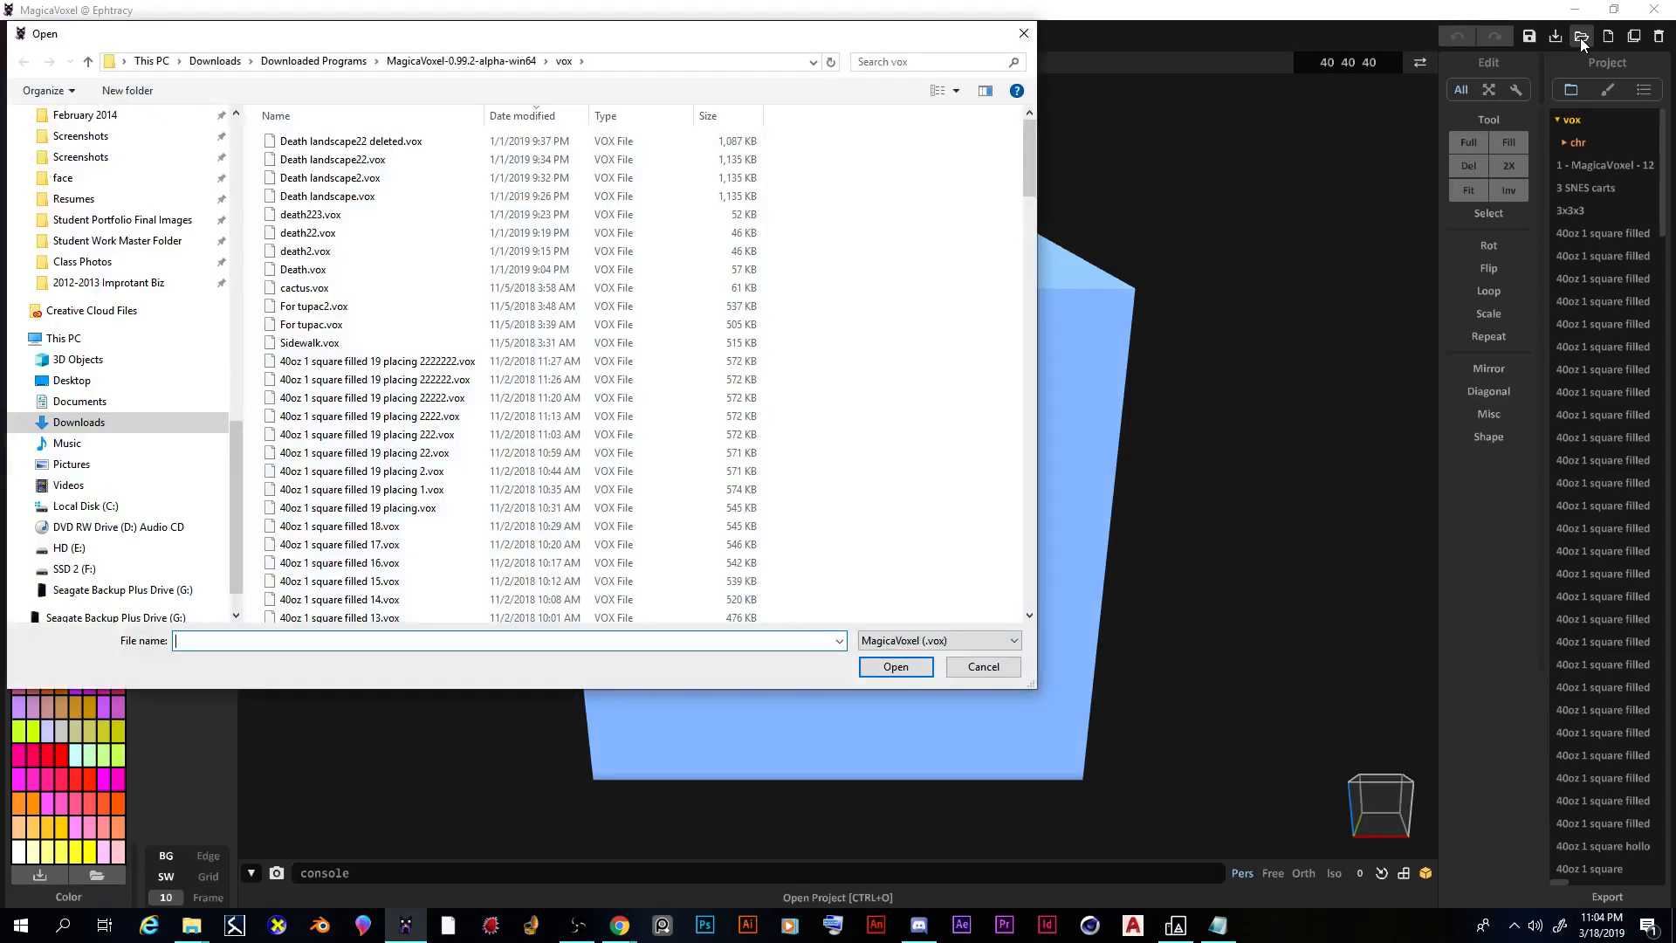
pyautogui.scroll(10, 113, 349)
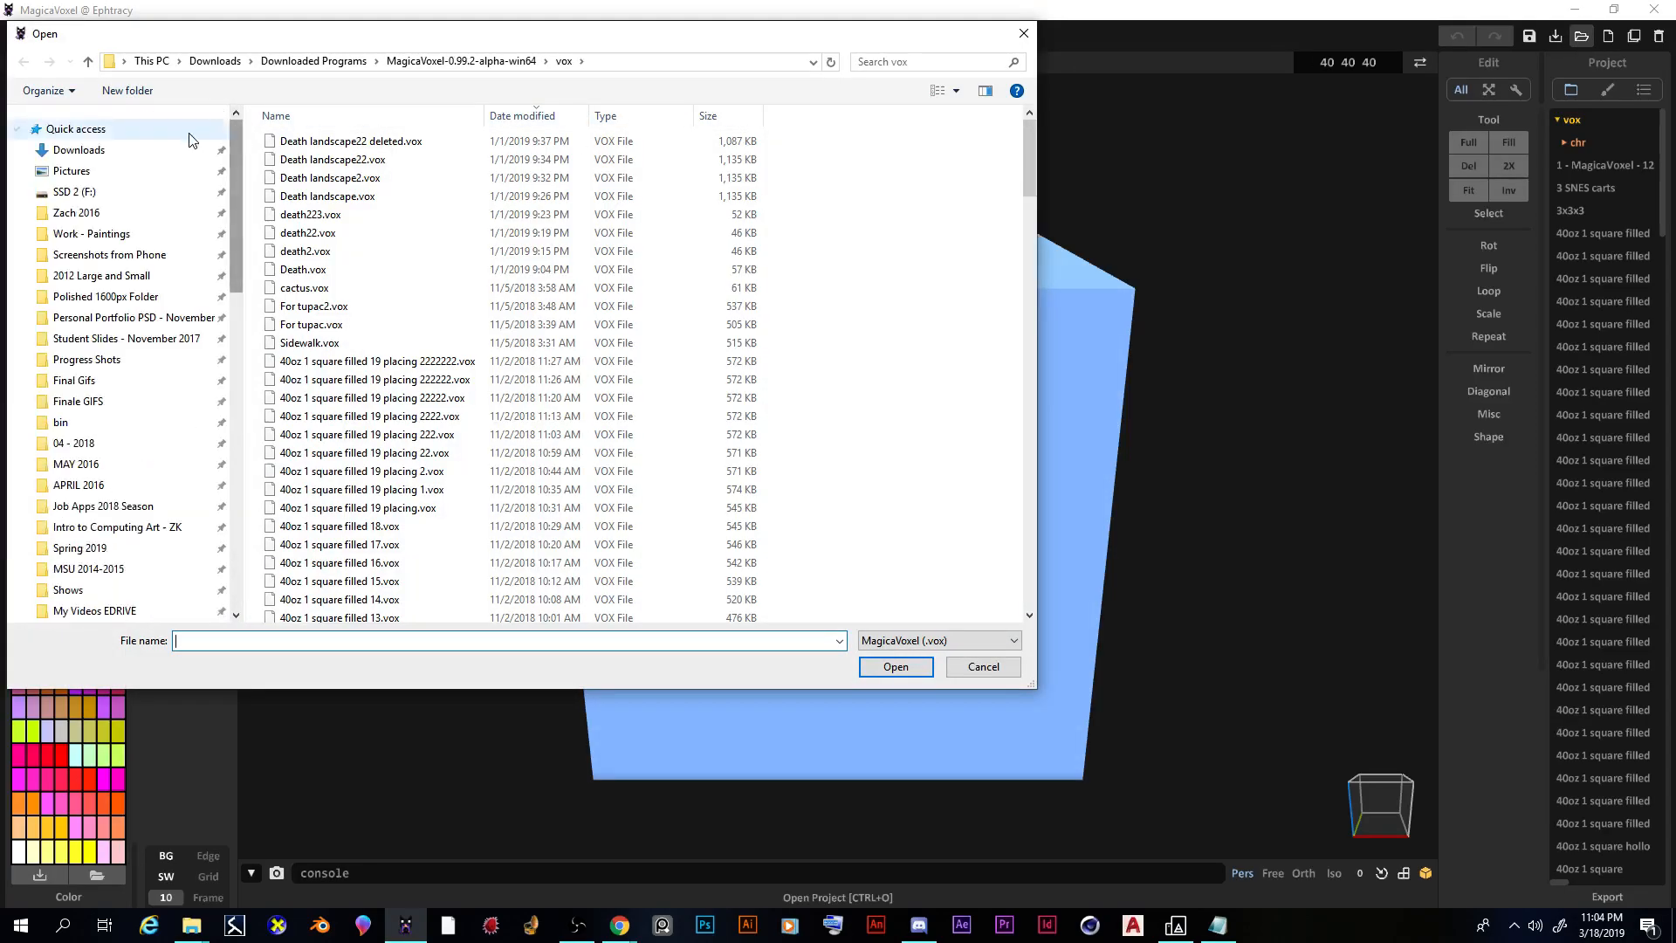
pyautogui.click(81, 150)
pyautogui.scroll(2, 559, 265)
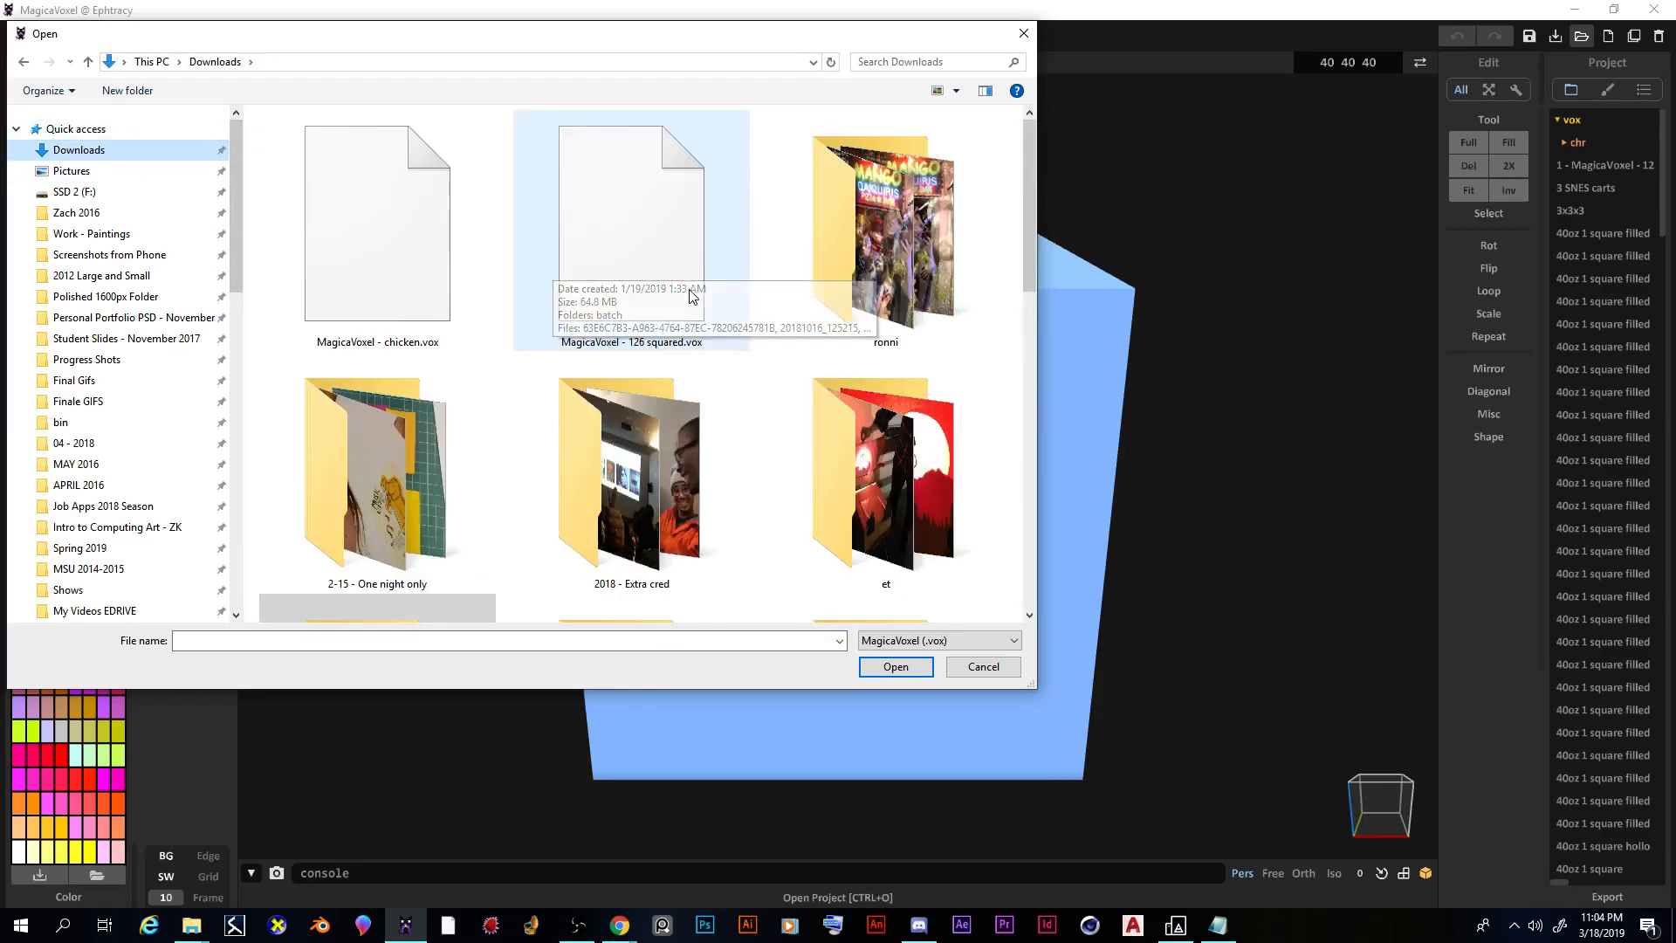
pyautogui.doubleClick(637, 225)
pyautogui.moveTo(679, 388); pyautogui.dragTo(752, 693, button='right')
pyautogui.scroll(5, 756, 684)
pyautogui.scroll(-6, 755, 665)
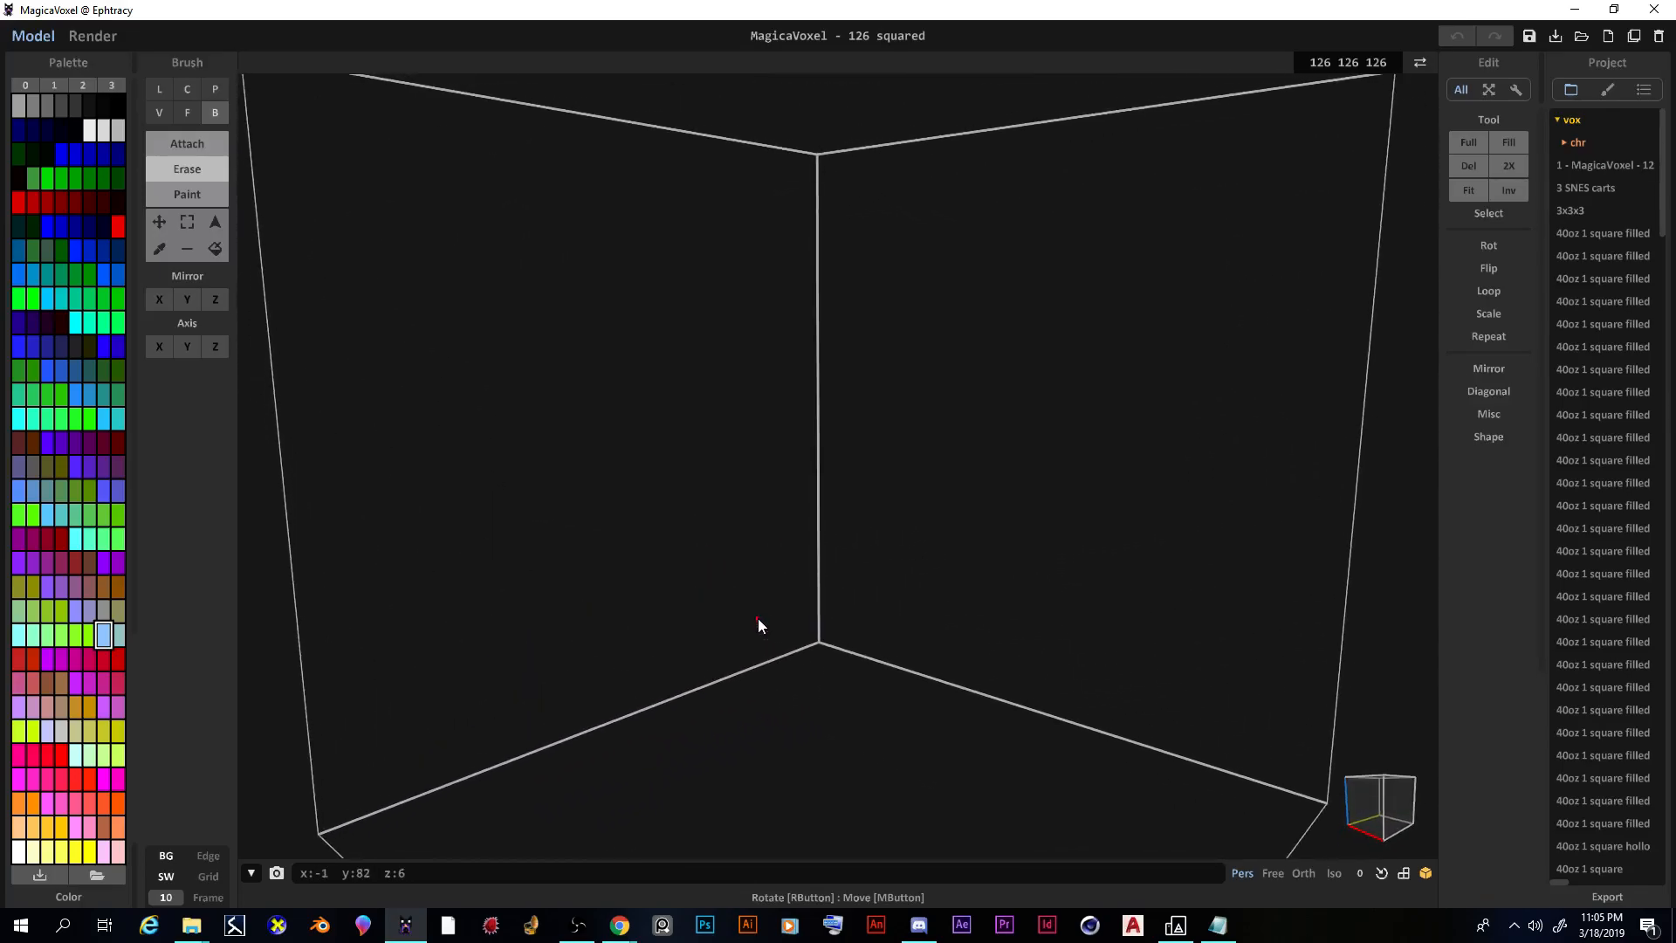
pyautogui.scroll(3, 759, 669)
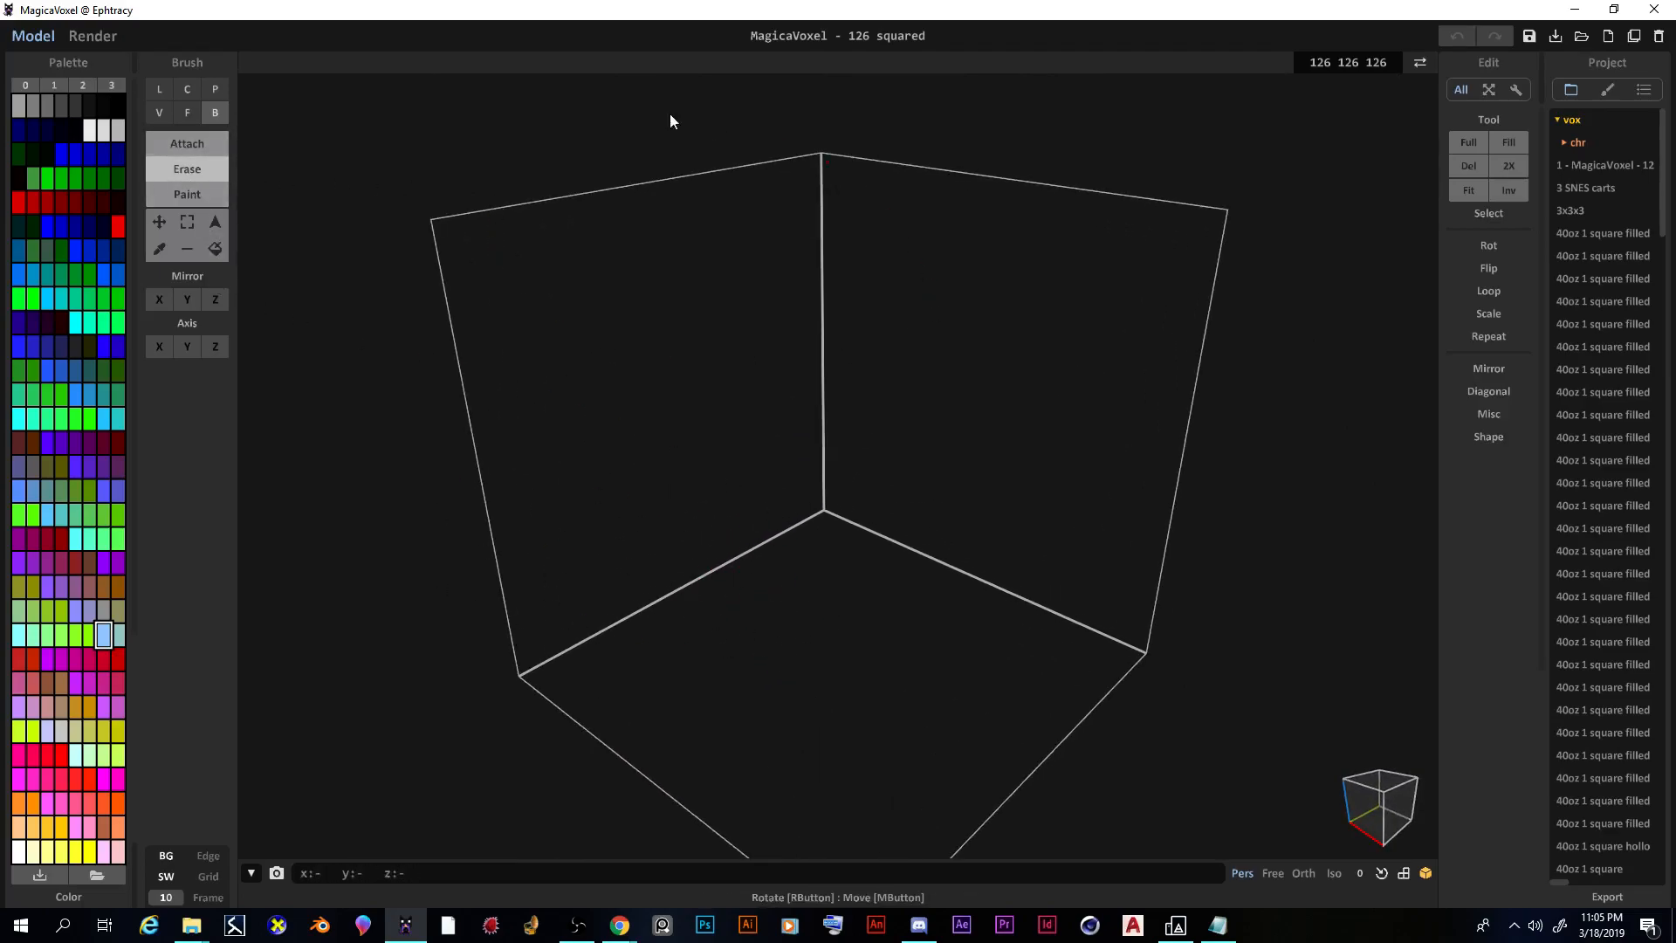
pyautogui.moveTo(811, 425)
pyautogui.mouseDown(button='right')
pyautogui.moveTo(725, 447)
pyautogui.moveTo(841, 474)
pyautogui.moveTo(761, 420)
pyautogui.moveTo(766, 448)
pyautogui.mouseUp(button='right')
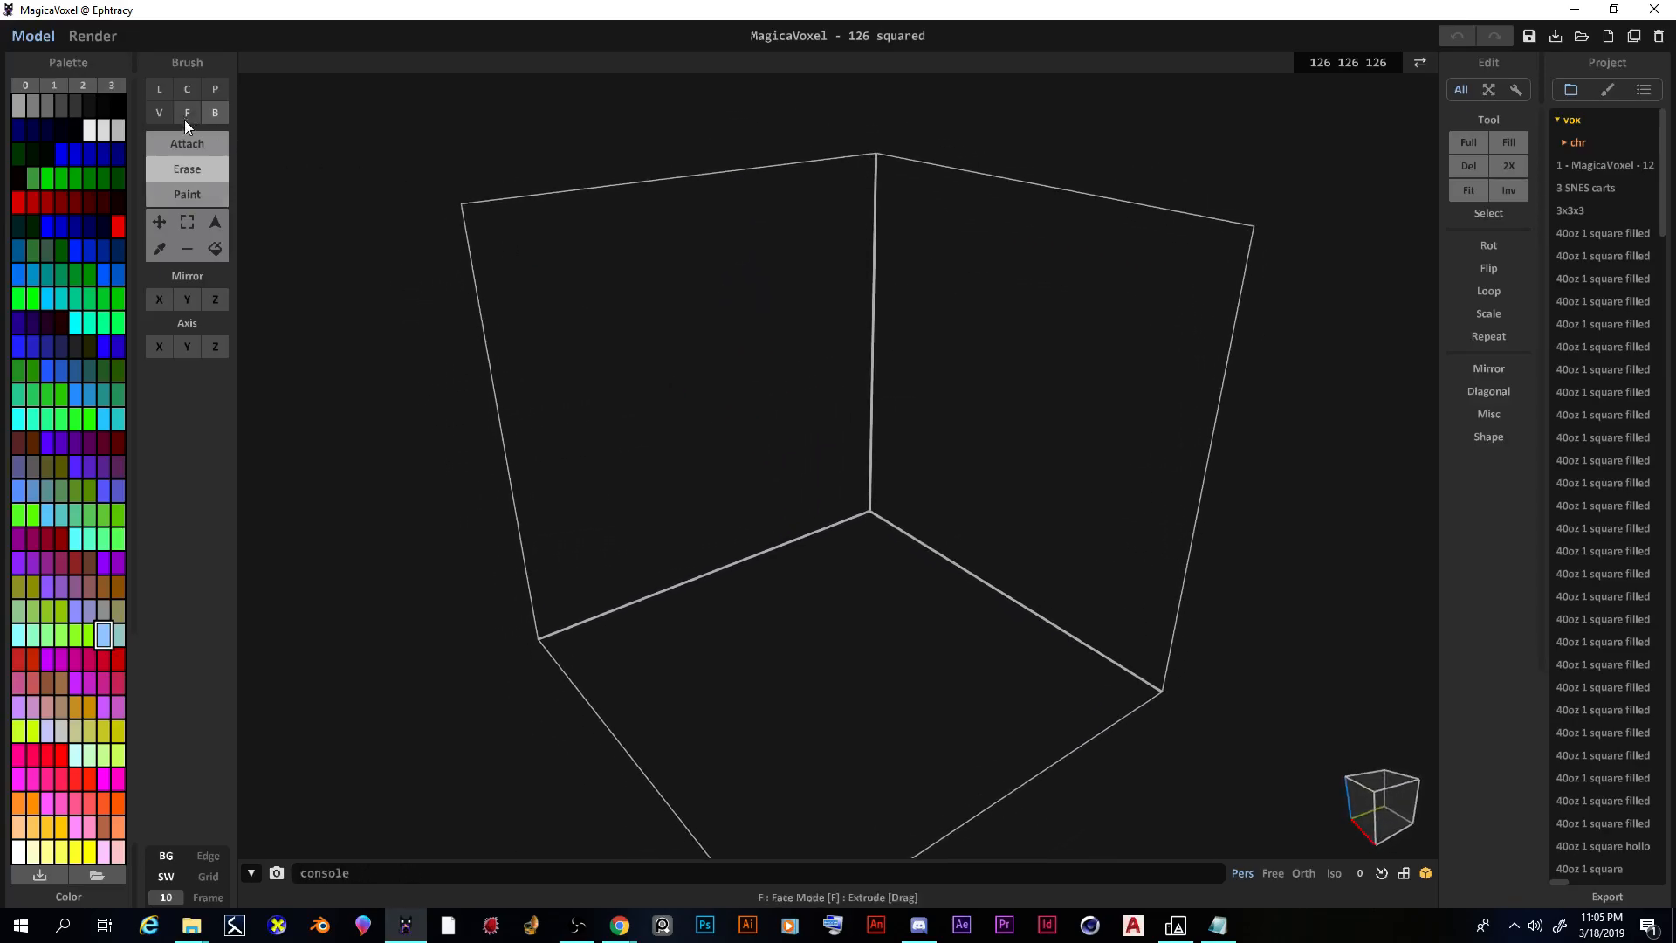
pyautogui.moveTo(578, 431); pyautogui.dragTo(681, 527, button='right')
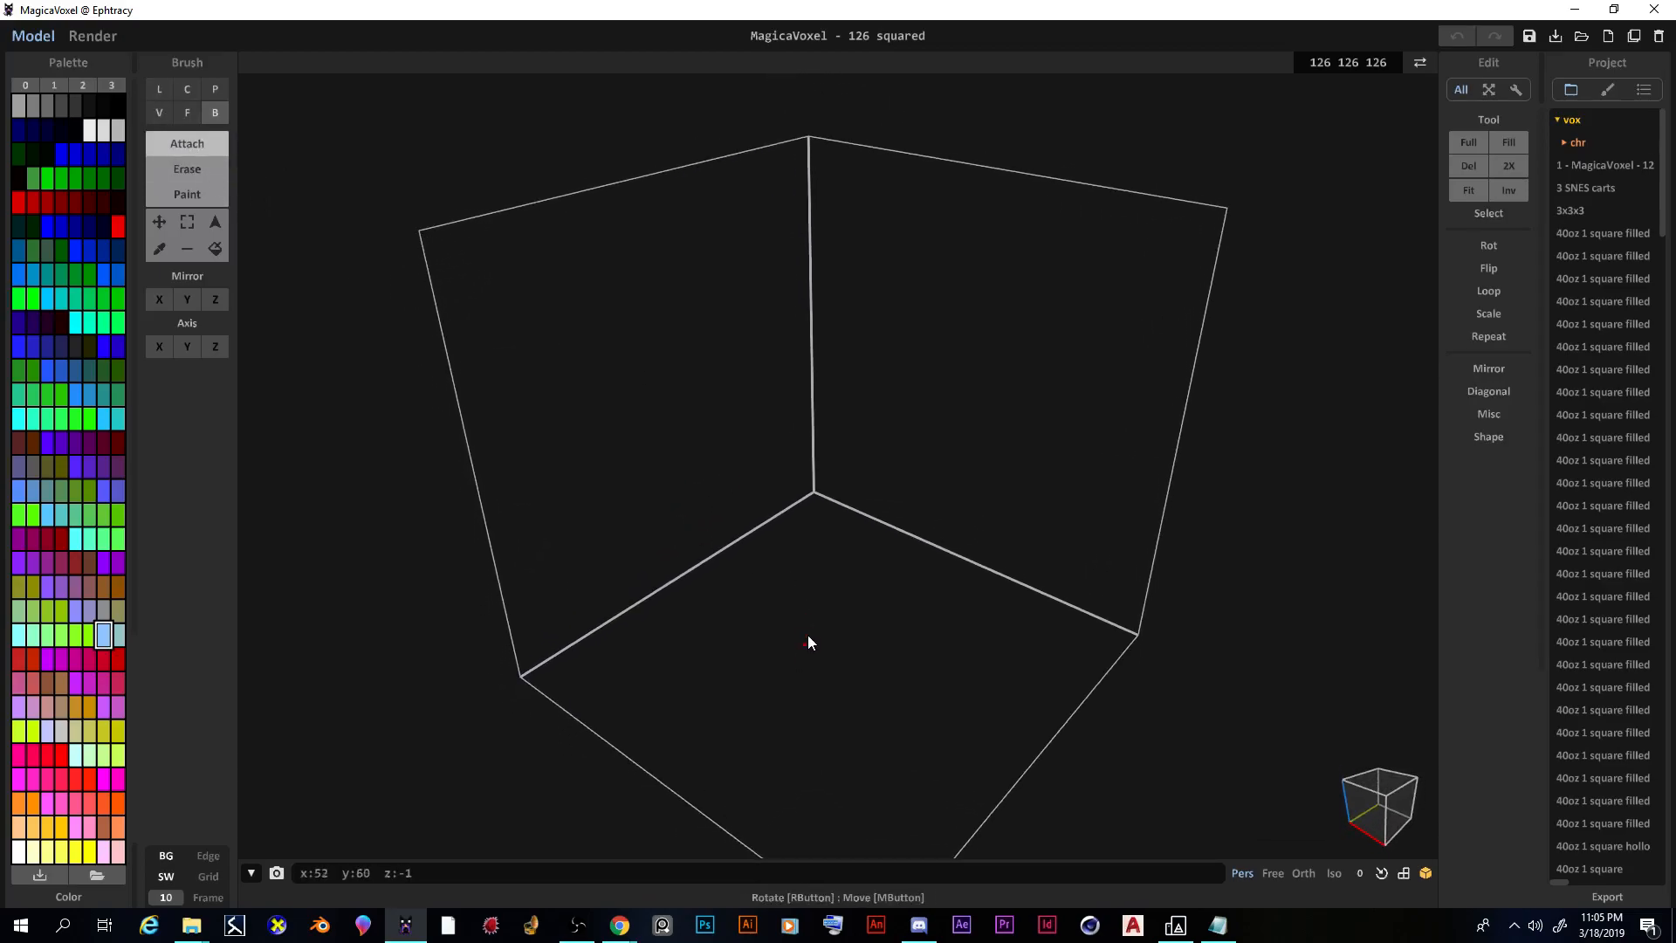
pyautogui.moveTo(812, 609)
pyautogui.mouseDown(button='right')
pyautogui.moveTo(819, 570)
pyautogui.moveTo(710, 551)
pyautogui.moveTo(696, 565)
pyautogui.moveTo(1036, 576)
pyautogui.moveTo(673, 564)
pyautogui.moveTo(830, 568)
pyautogui.moveTo(809, 613)
pyautogui.mouseUp(button='right')
pyautogui.scroll(4, 804, 614)
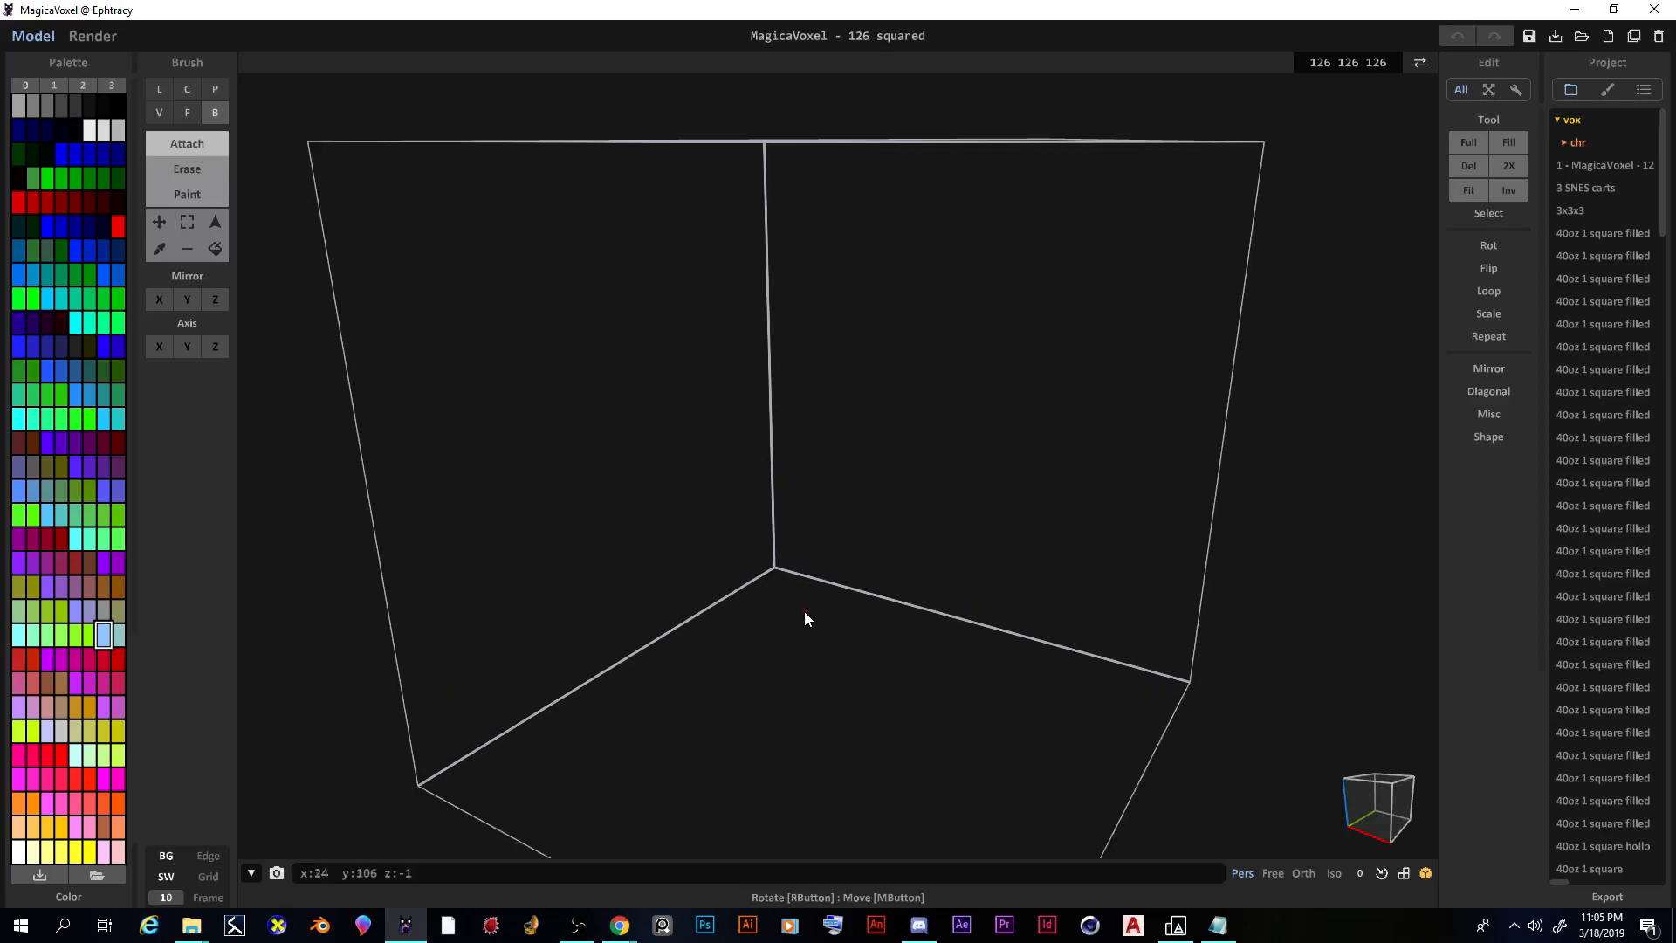
pyautogui.scroll(-5, 807, 602)
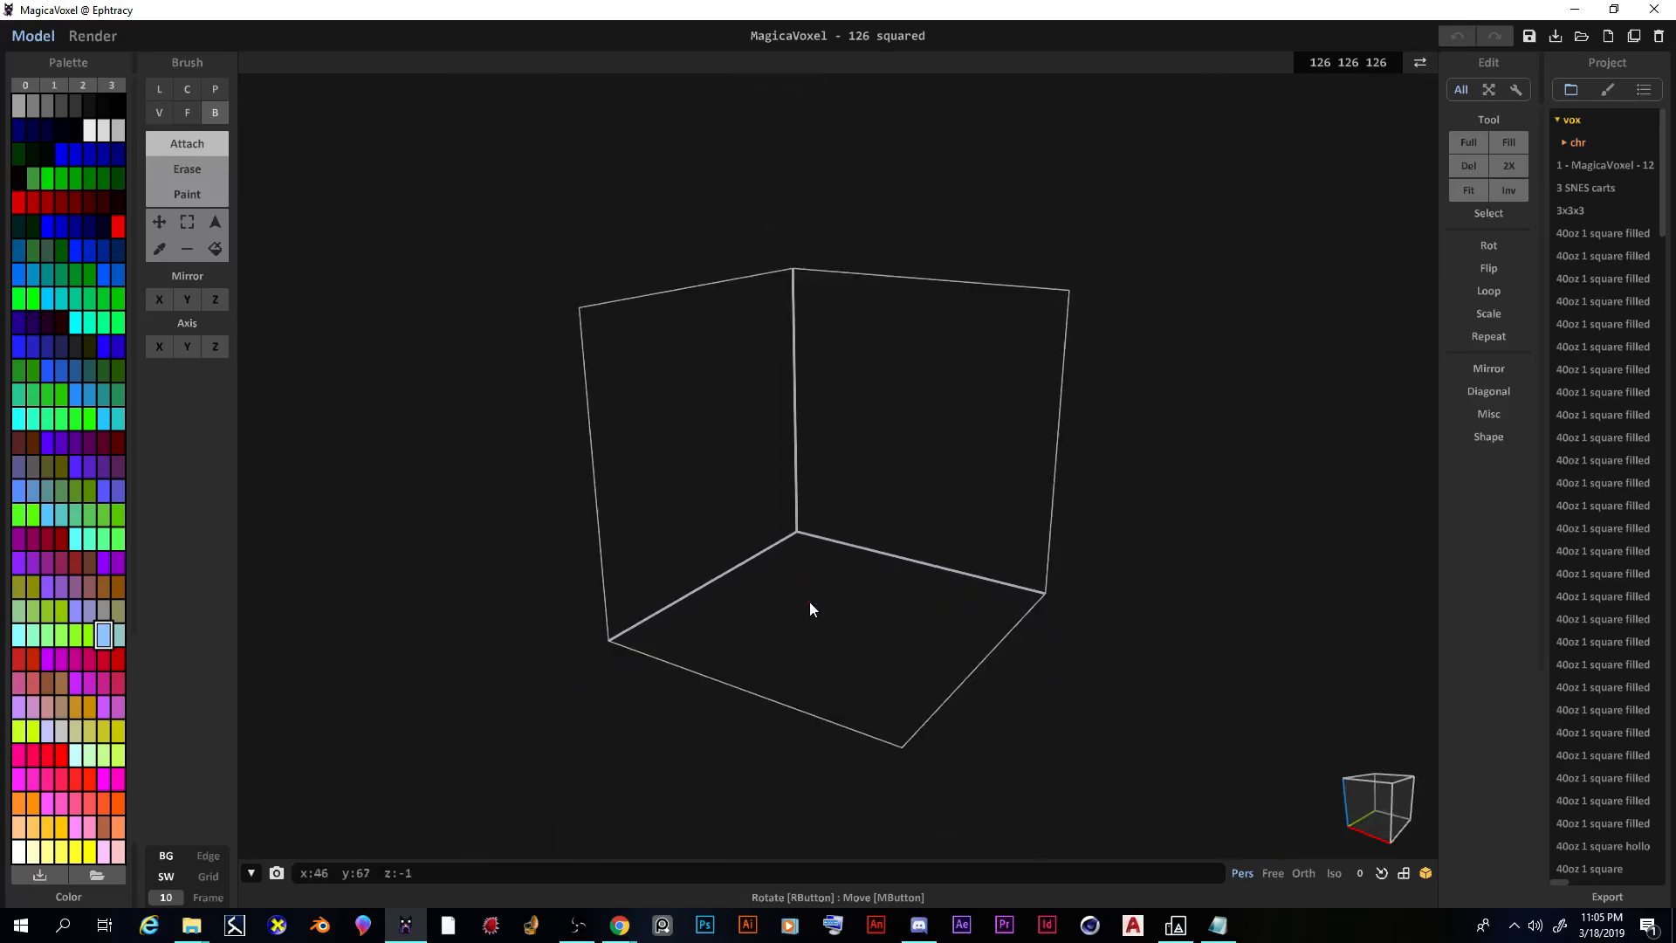
pyautogui.scroll(3, 821, 611)
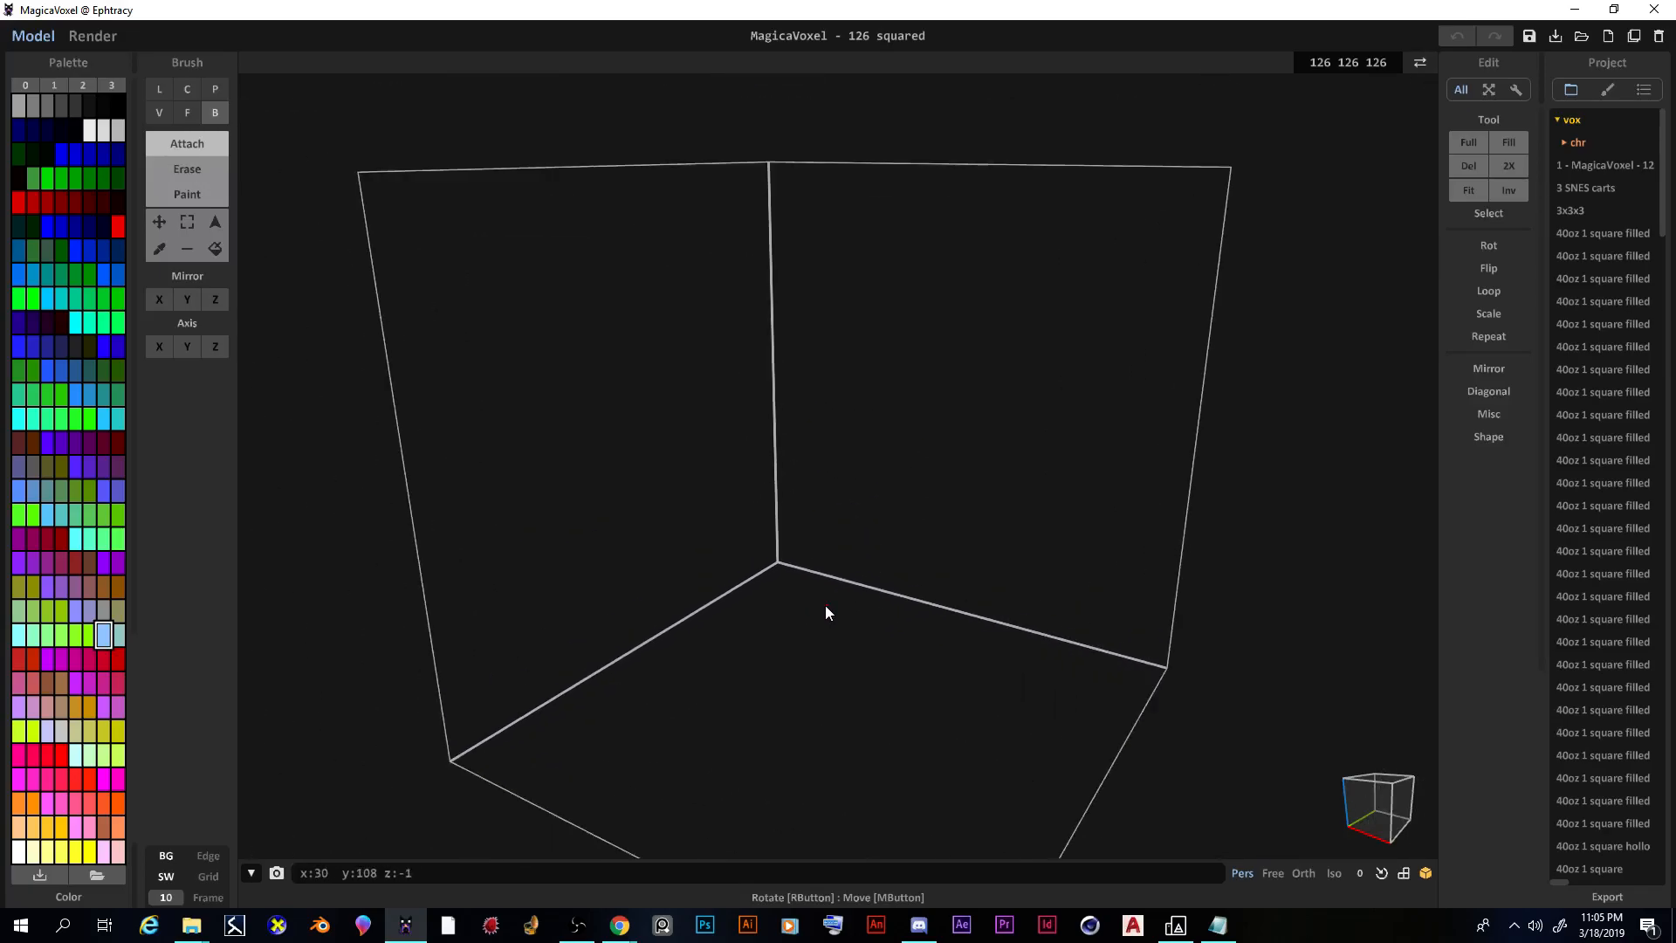
pyautogui.moveTo(828, 615); pyautogui.dragTo(885, 725, button='right')
pyautogui.moveTo(885, 732); pyautogui.dragTo(822, 559, button='middle')
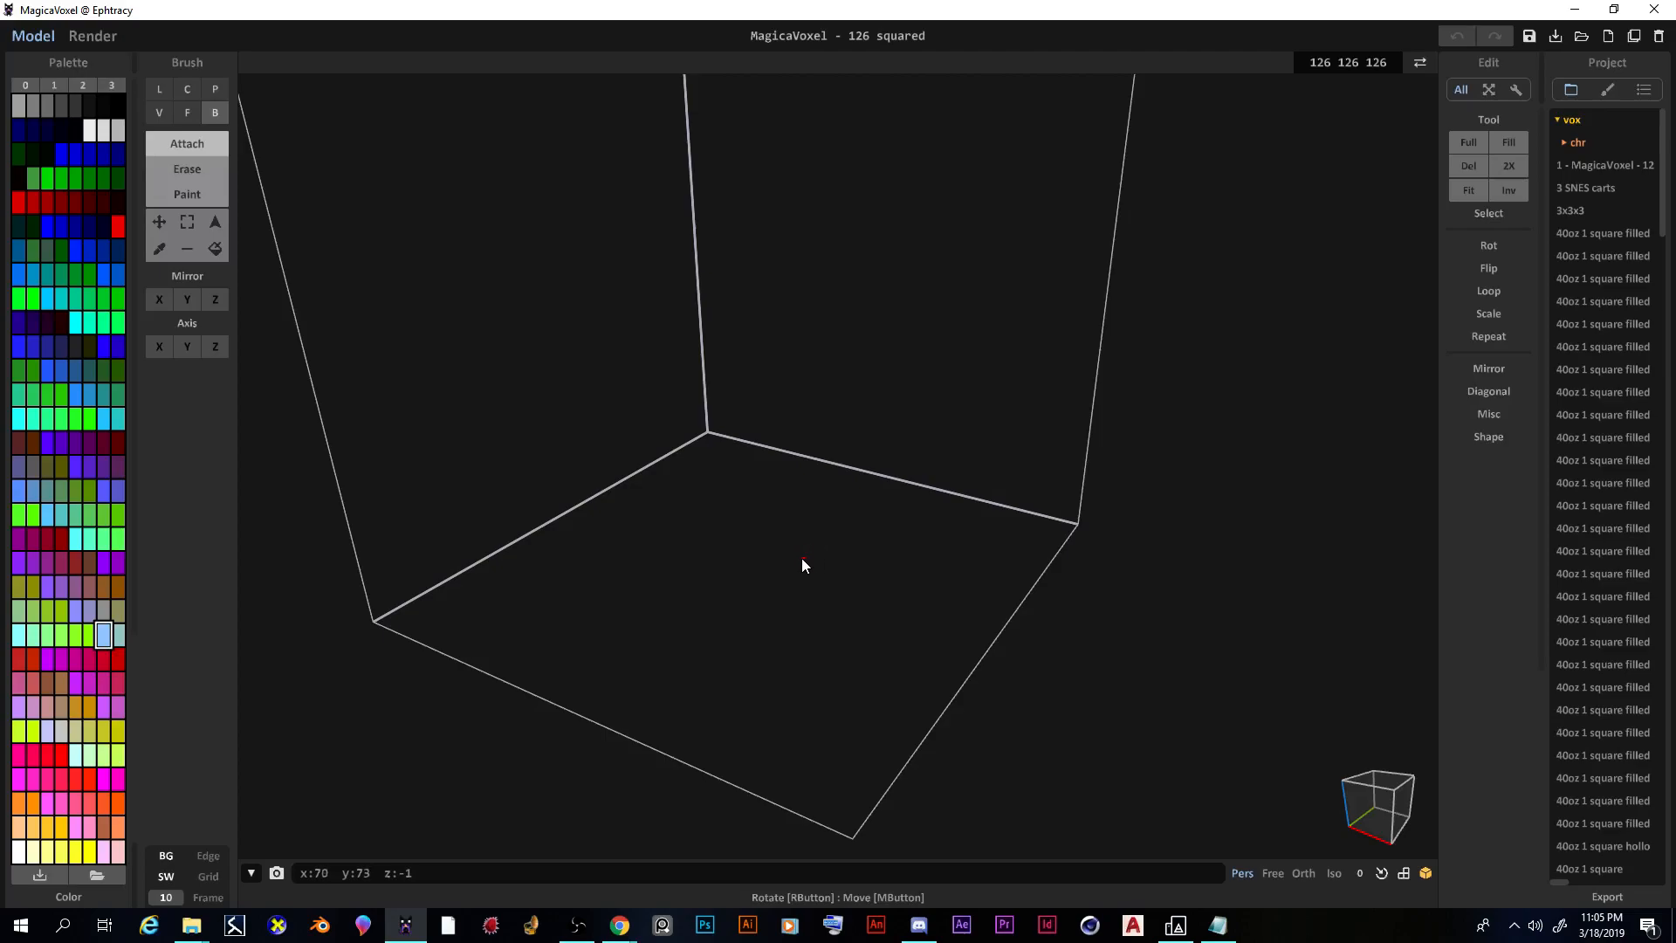
pyautogui.moveTo(788, 553); pyautogui.dragTo(792, 505, button='middle')
pyautogui.moveTo(792, 507); pyautogui.dragTo(826, 647, button='right')
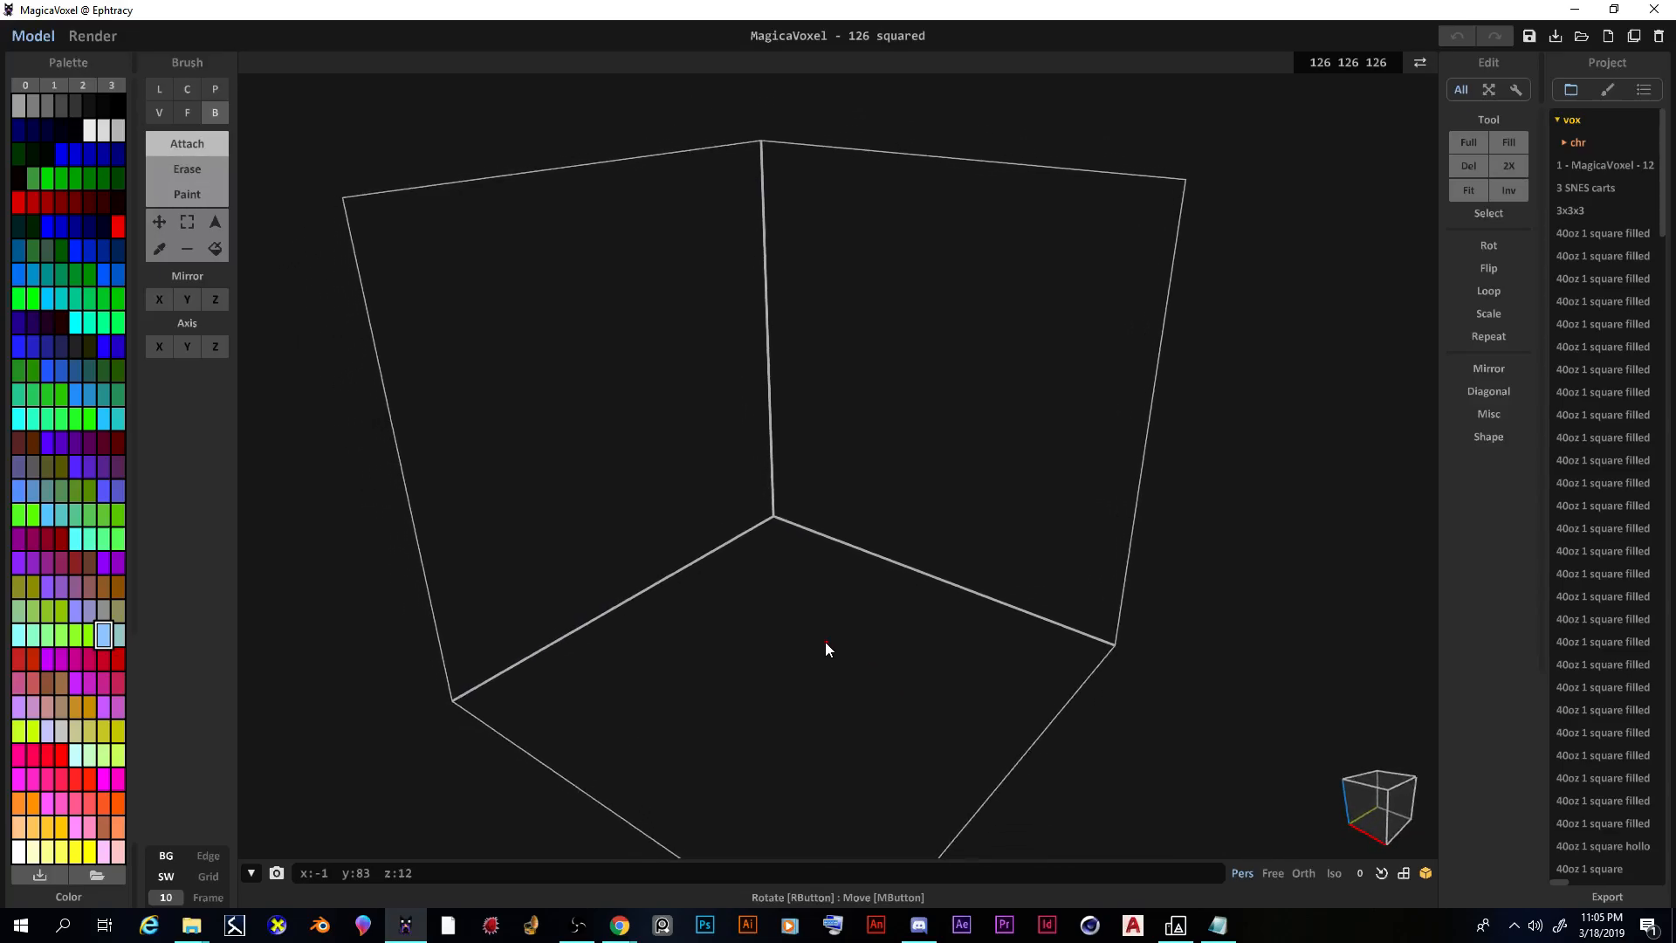
pyautogui.moveTo(599, 507); pyautogui.dragTo(689, 611, button='right')
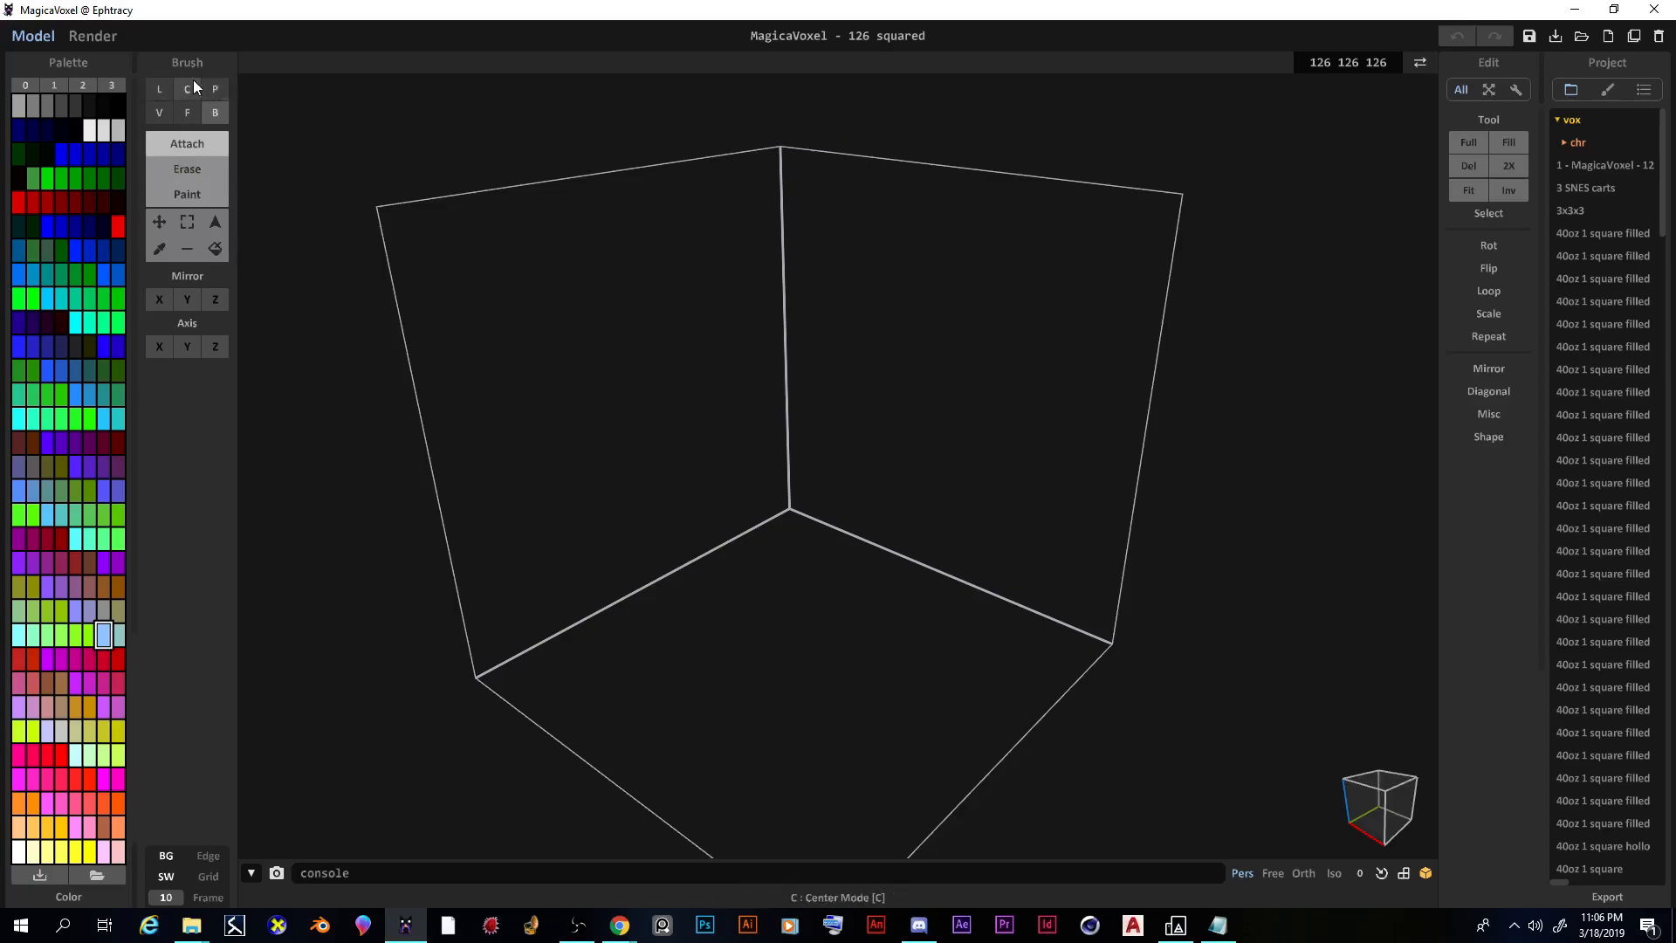
pyautogui.click(160, 87)
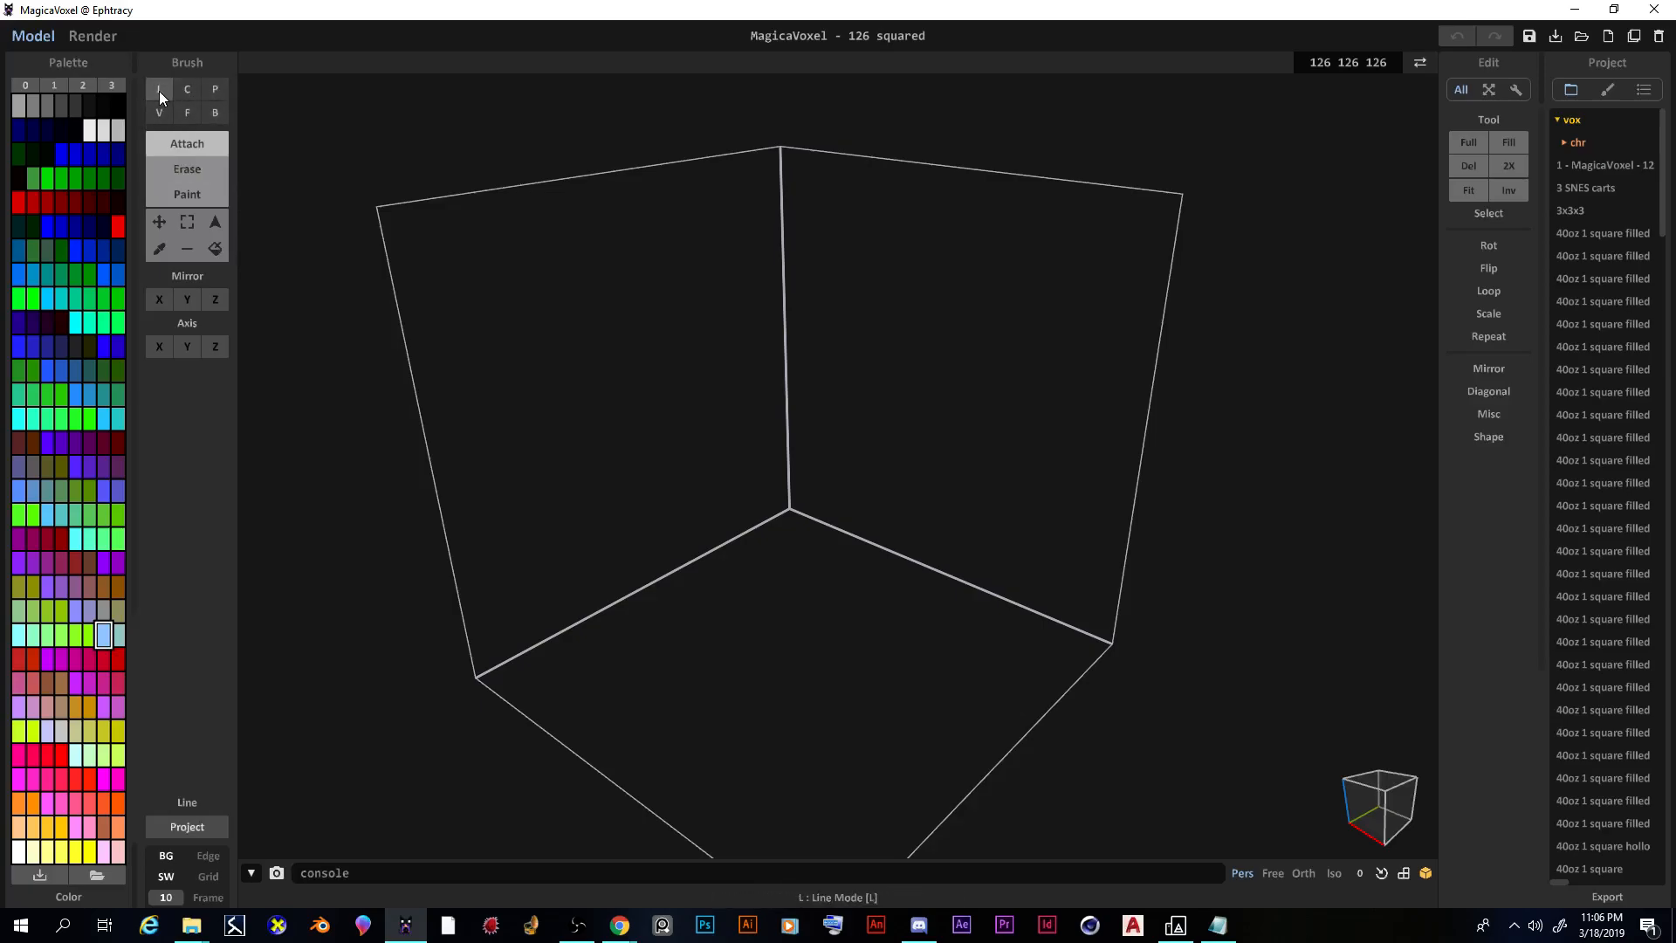
pyautogui.click(214, 113)
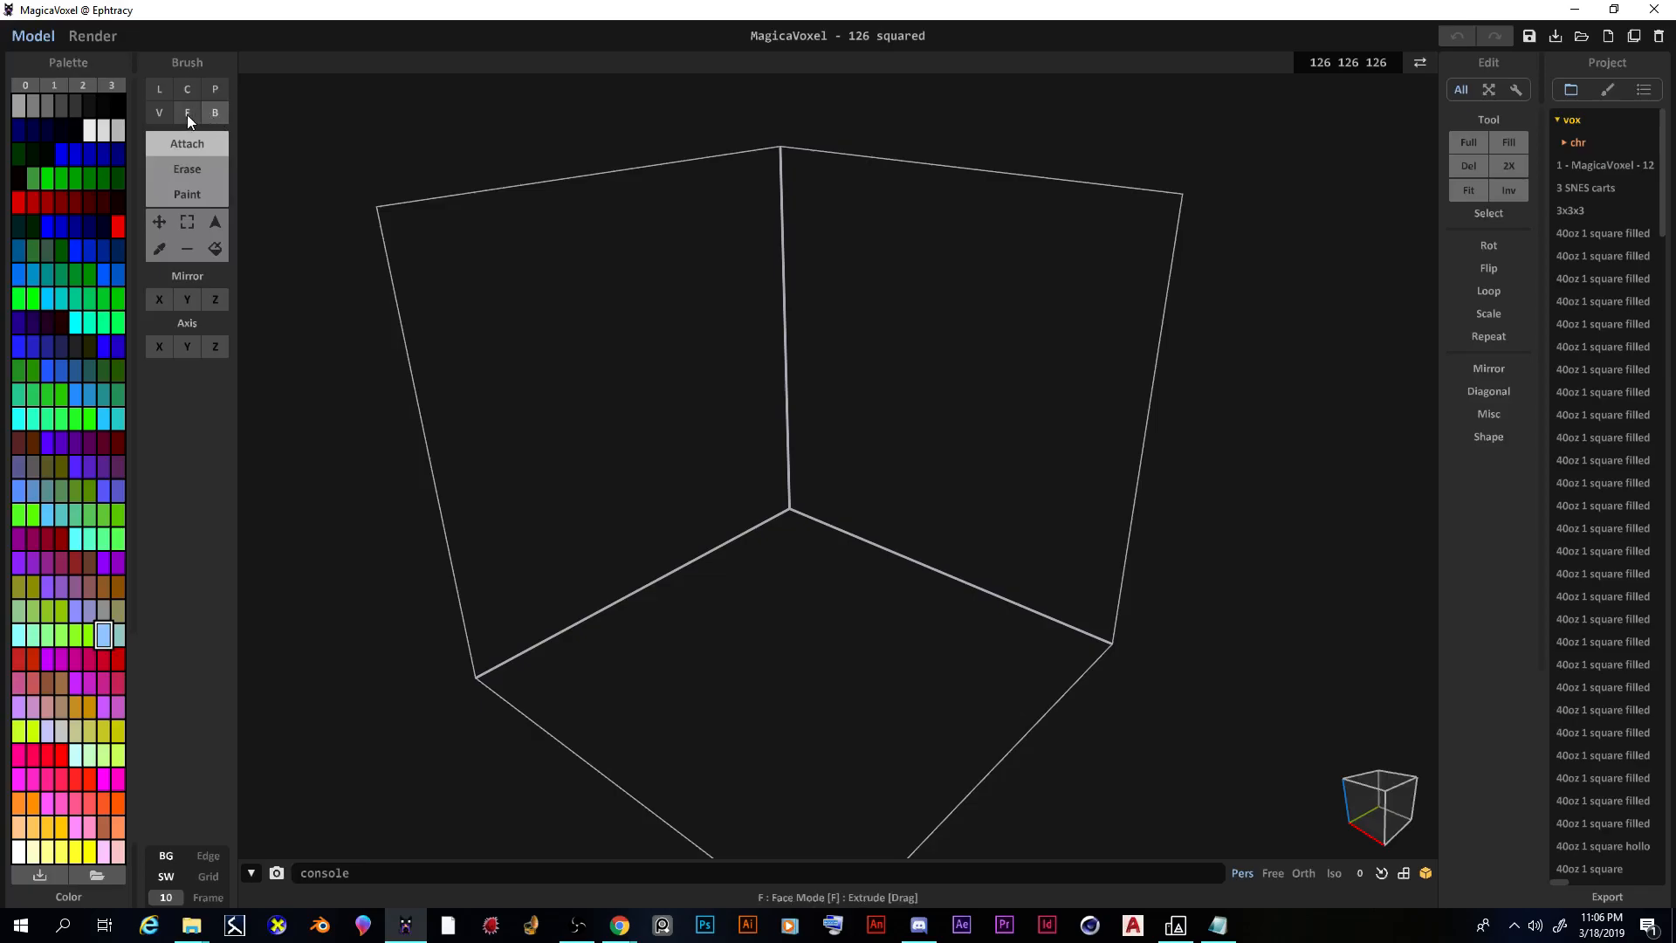
pyautogui.click(187, 113)
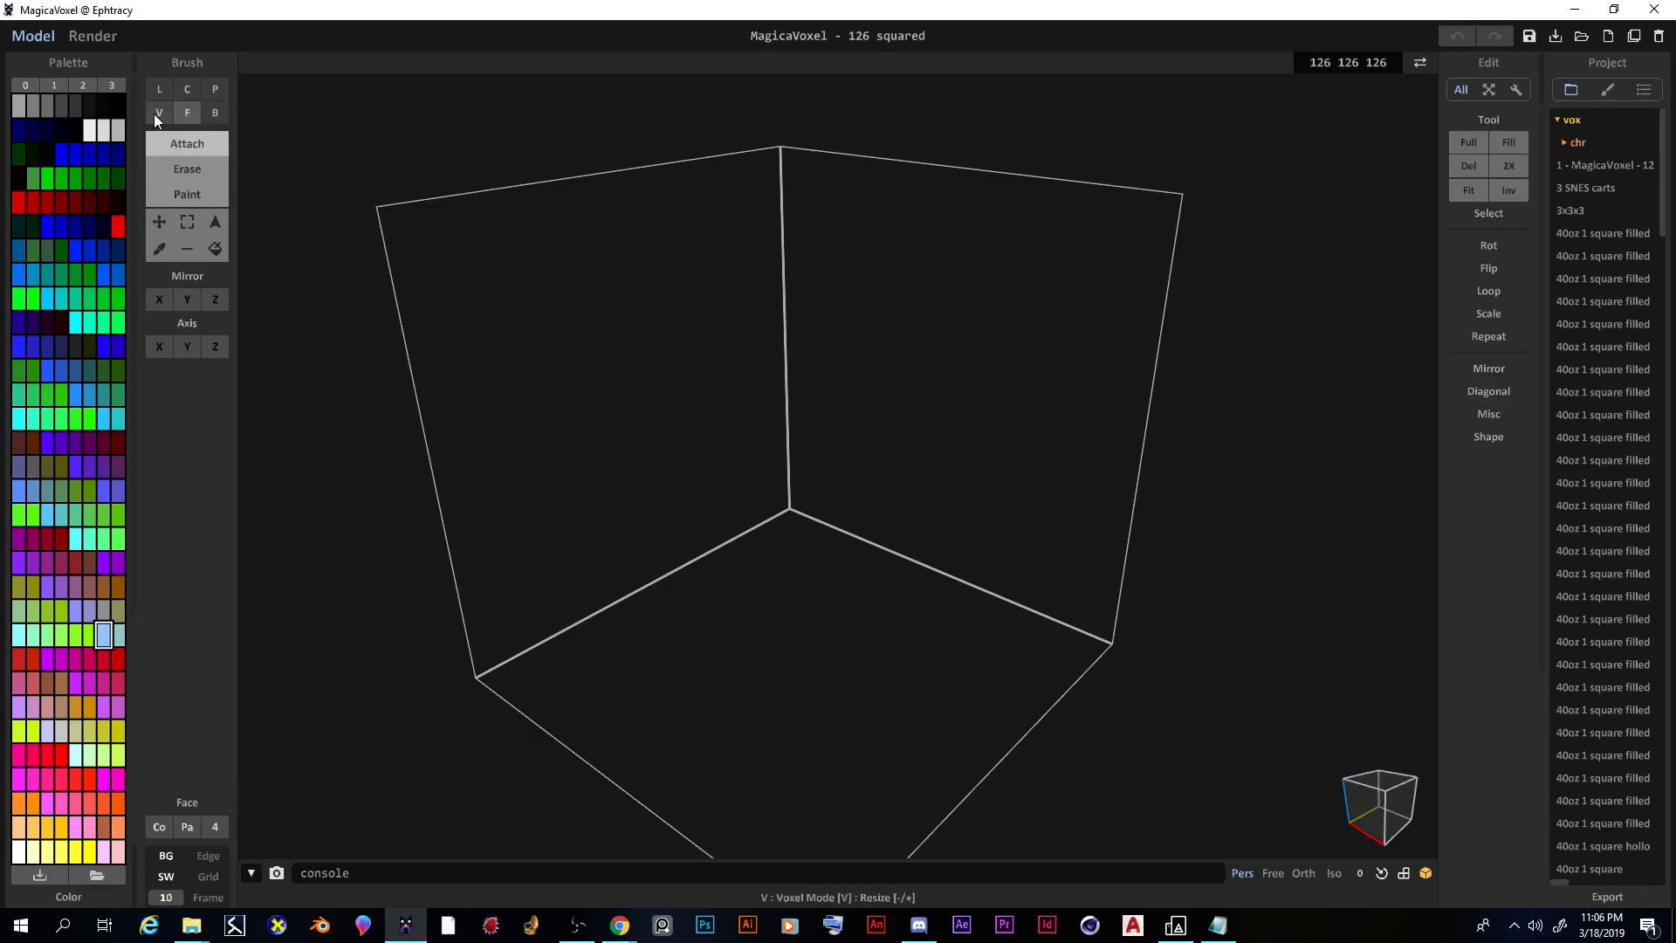
pyautogui.click(159, 113)
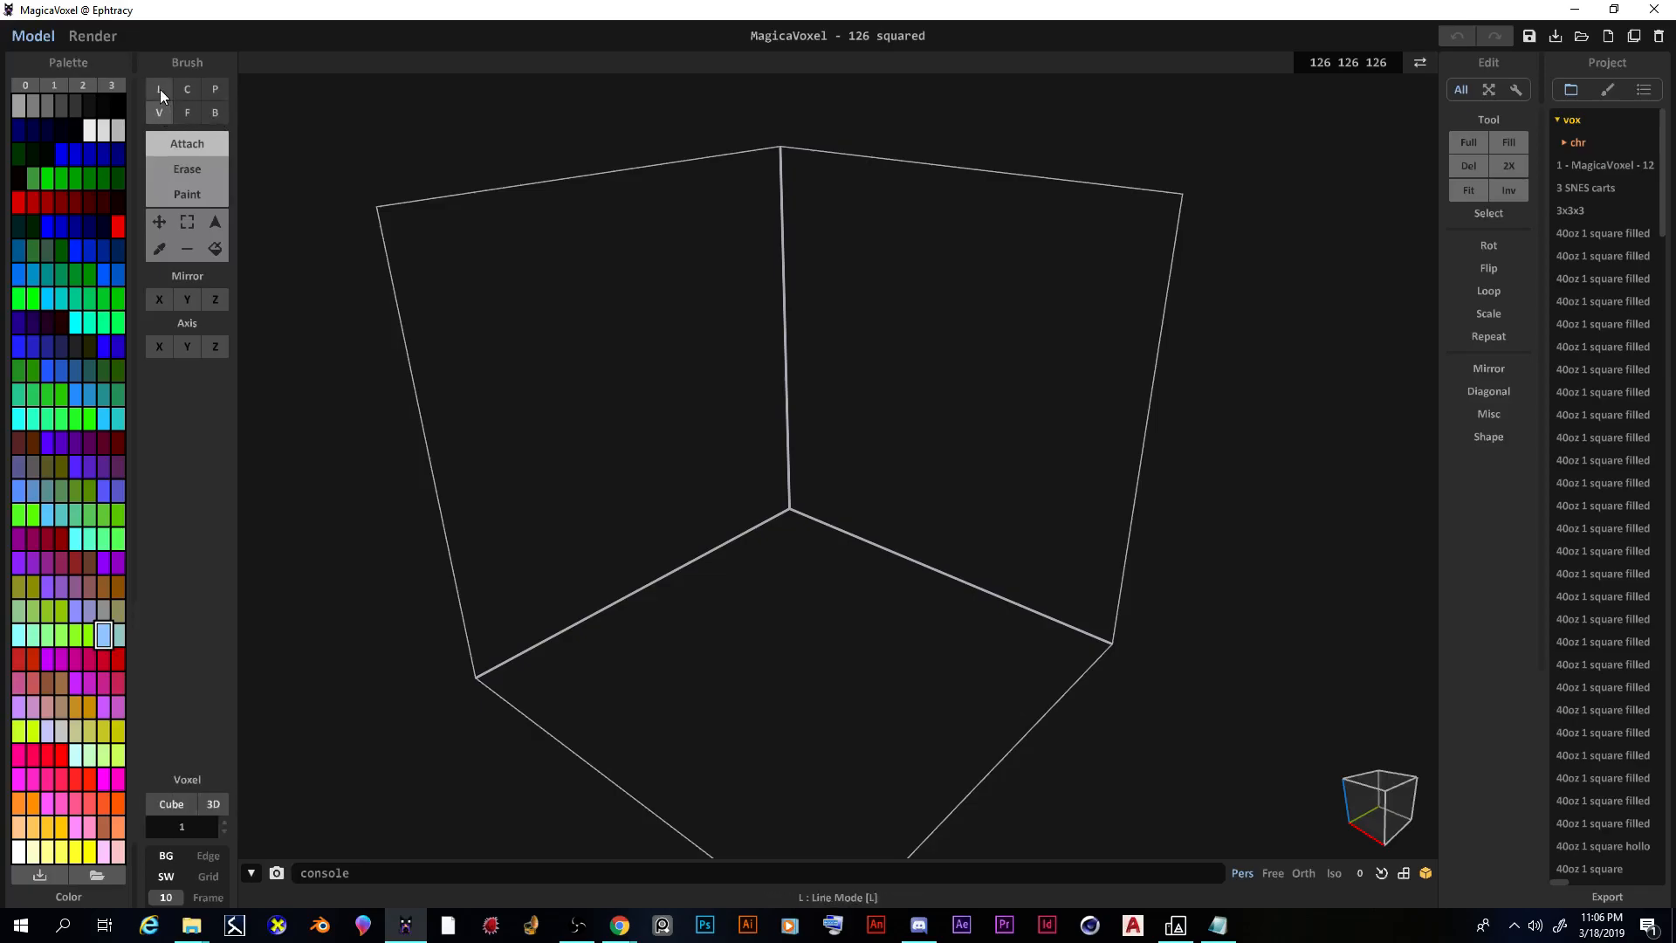
pyautogui.click(160, 90)
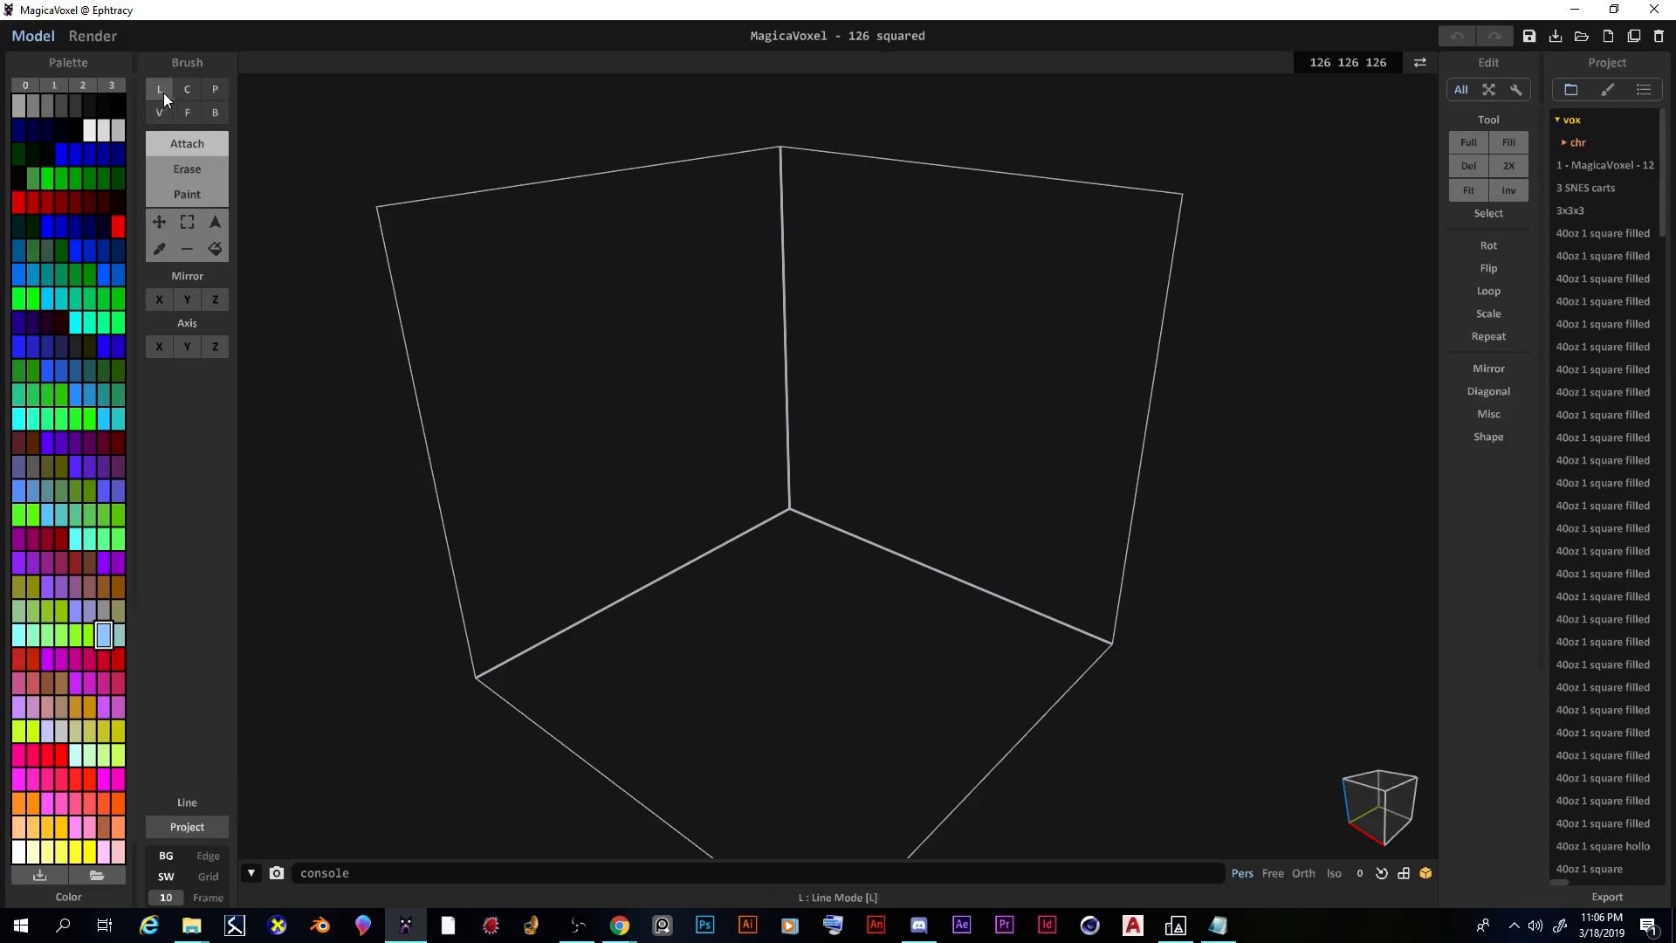
pyautogui.click(217, 115)
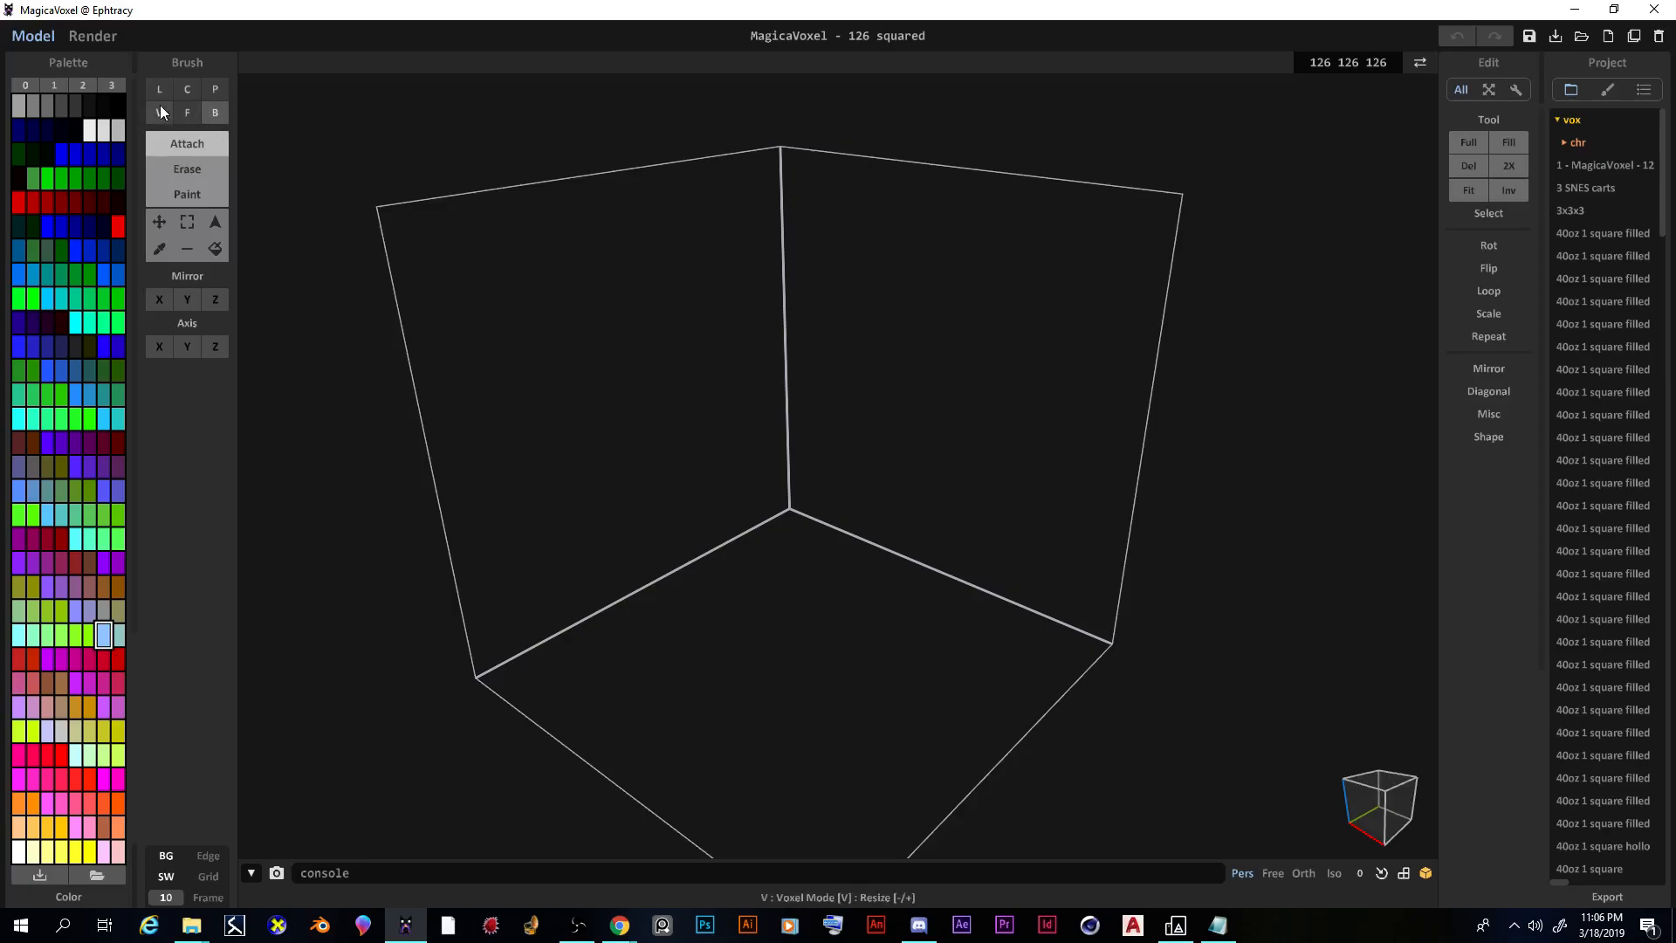
pyautogui.click(186, 91)
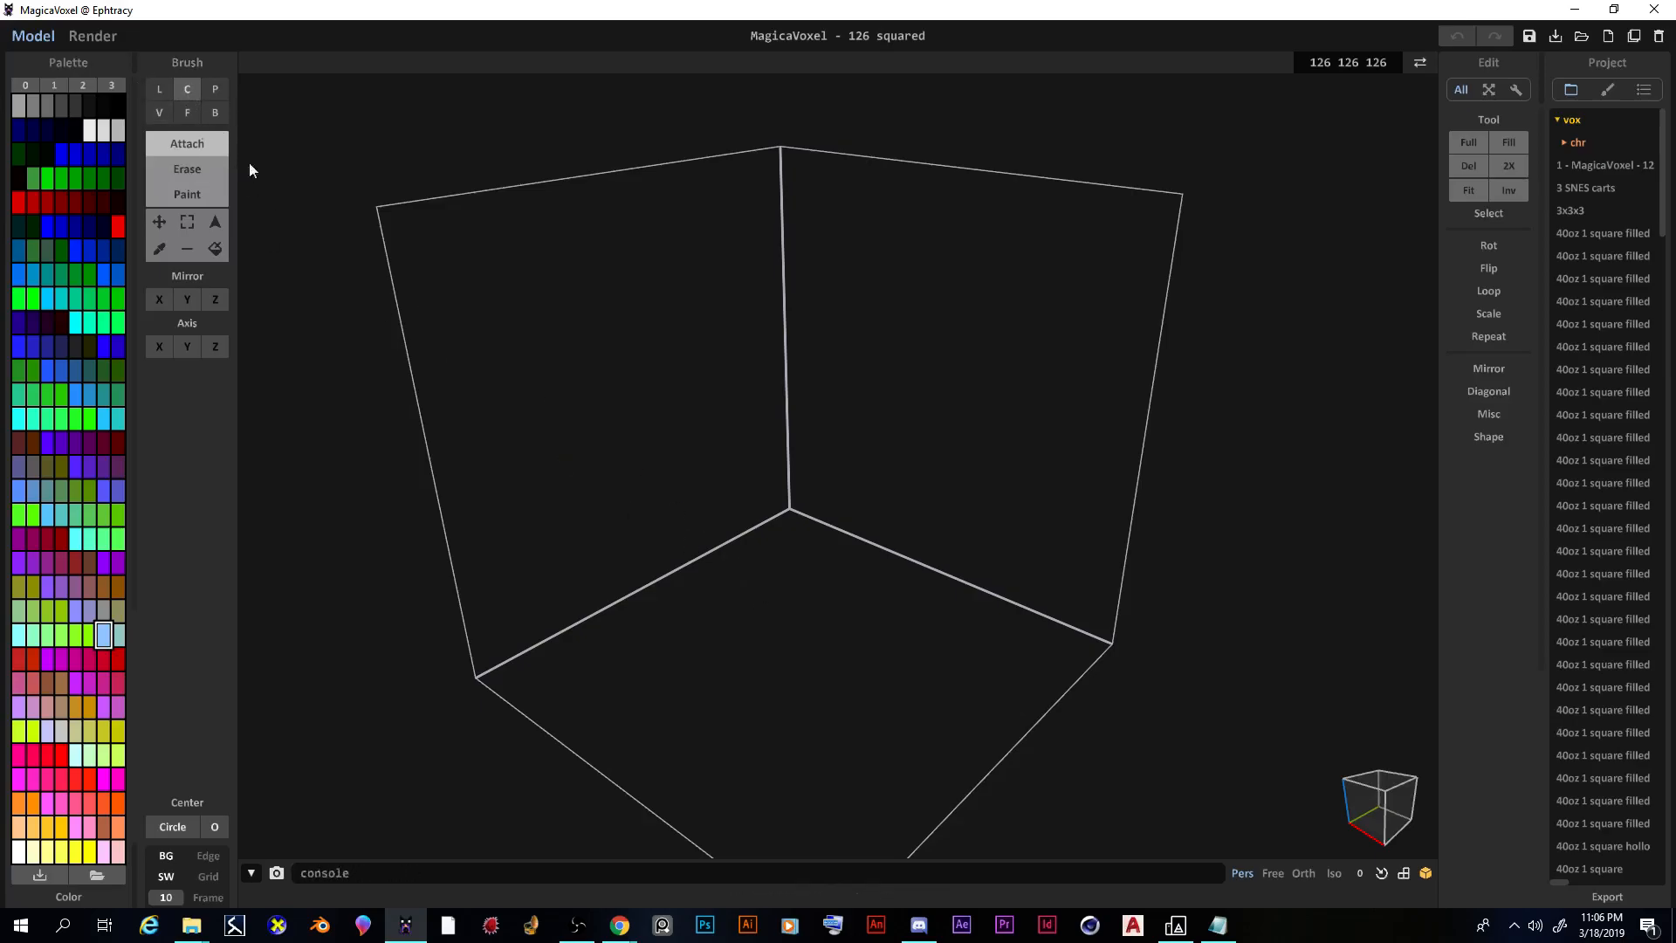
pyautogui.click(209, 110)
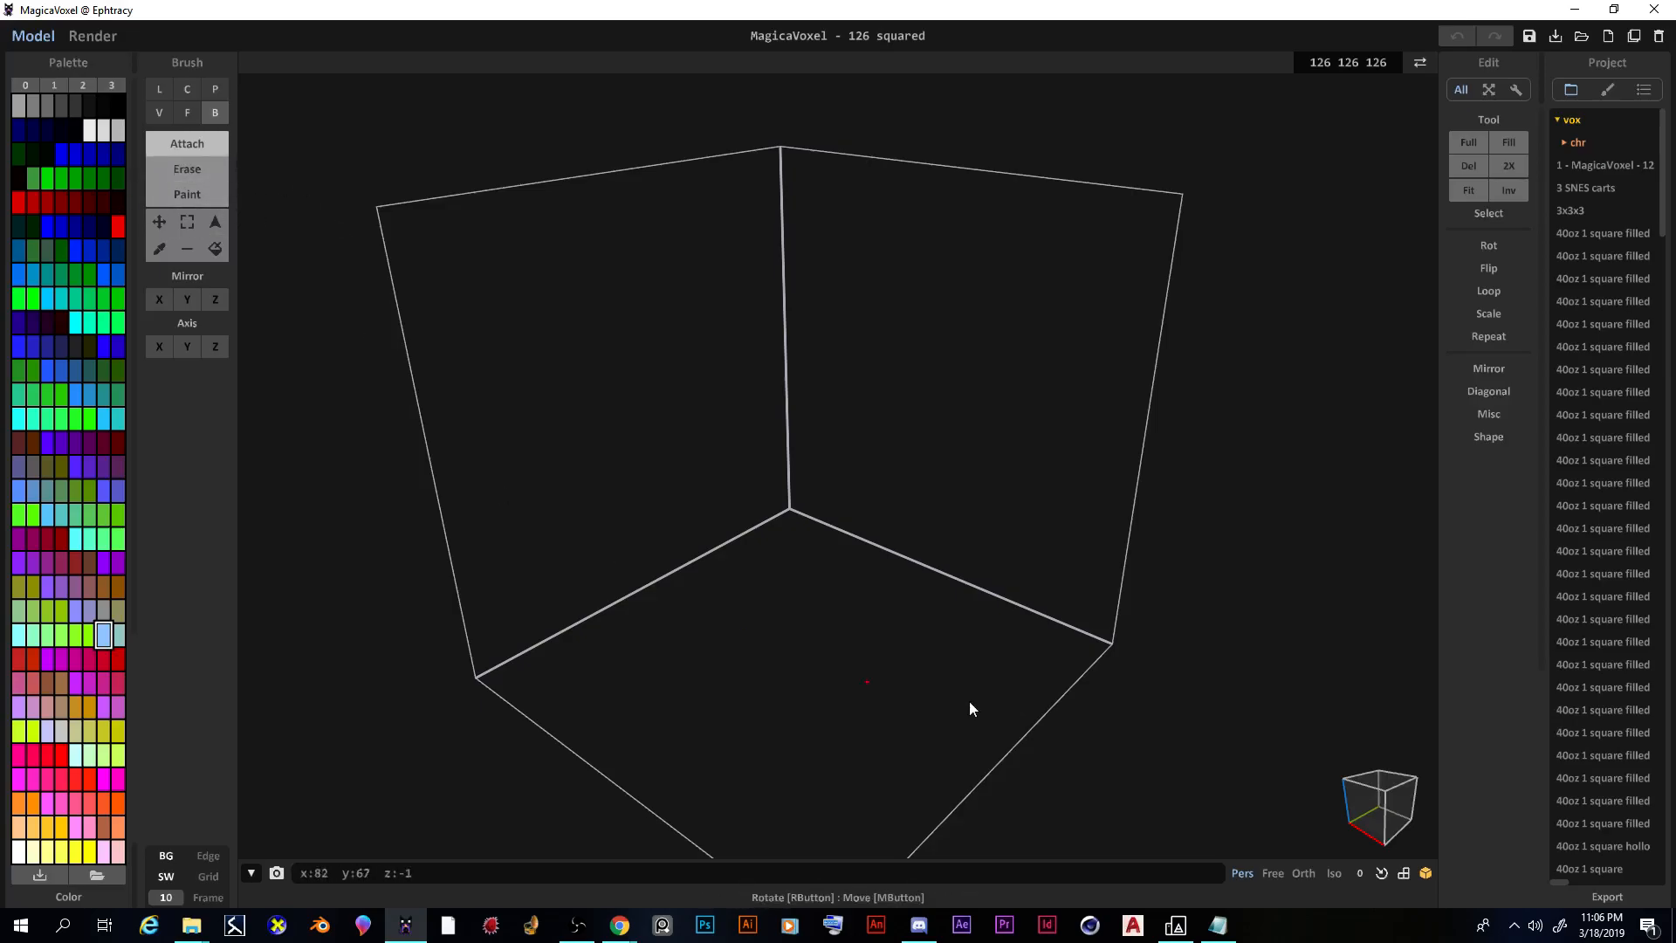
# Step: Choose white and draw a wide, one-voxel-thick slab on the volume floor with the Box brush
pyautogui.moveTo(862, 683); pyautogui.dragTo(892, 728, button='right')
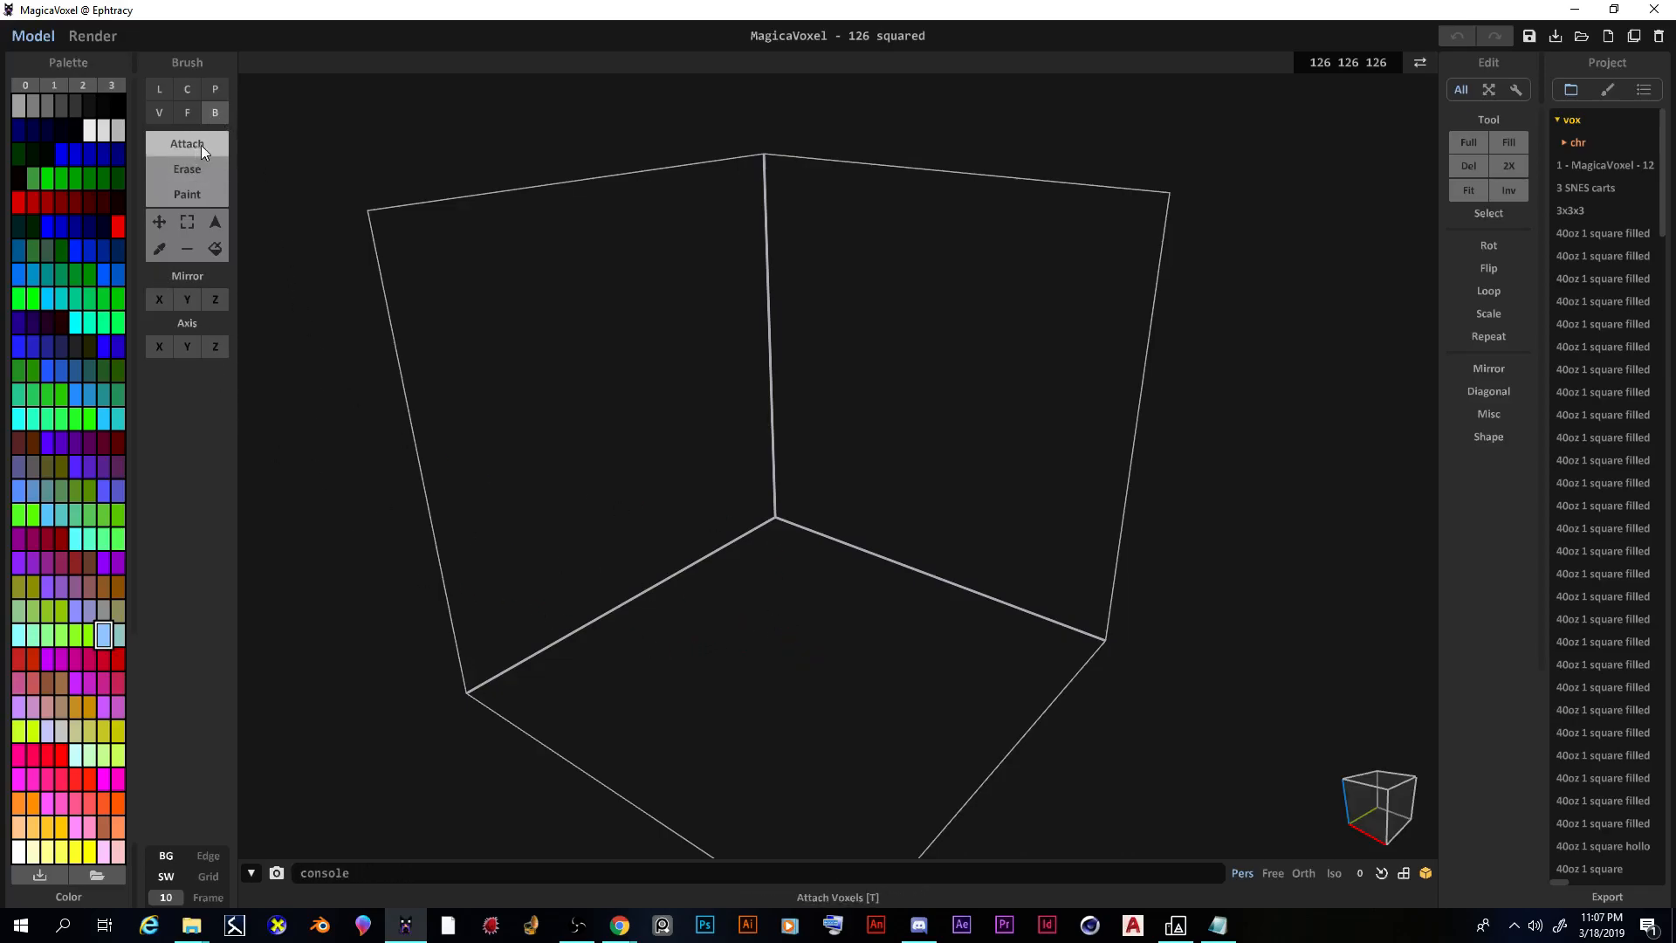
pyautogui.click(90, 131)
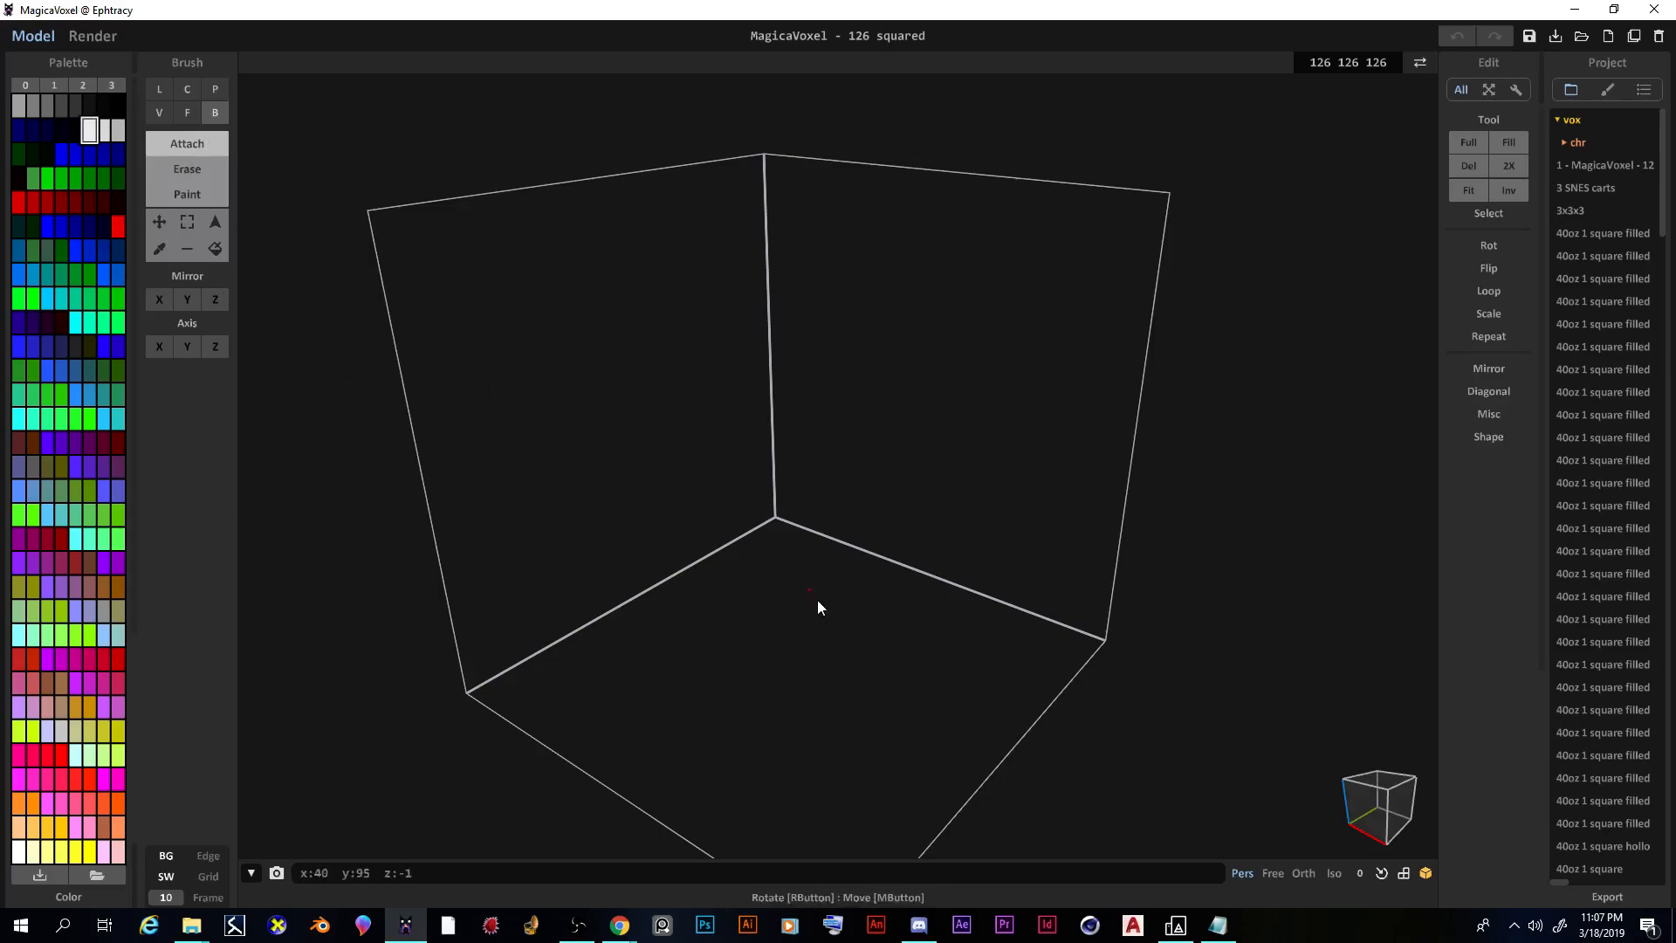
pyautogui.moveTo(796, 672); pyautogui.dragTo(704, 625, button='right')
pyautogui.moveTo(733, 665); pyautogui.dragTo(857, 667)
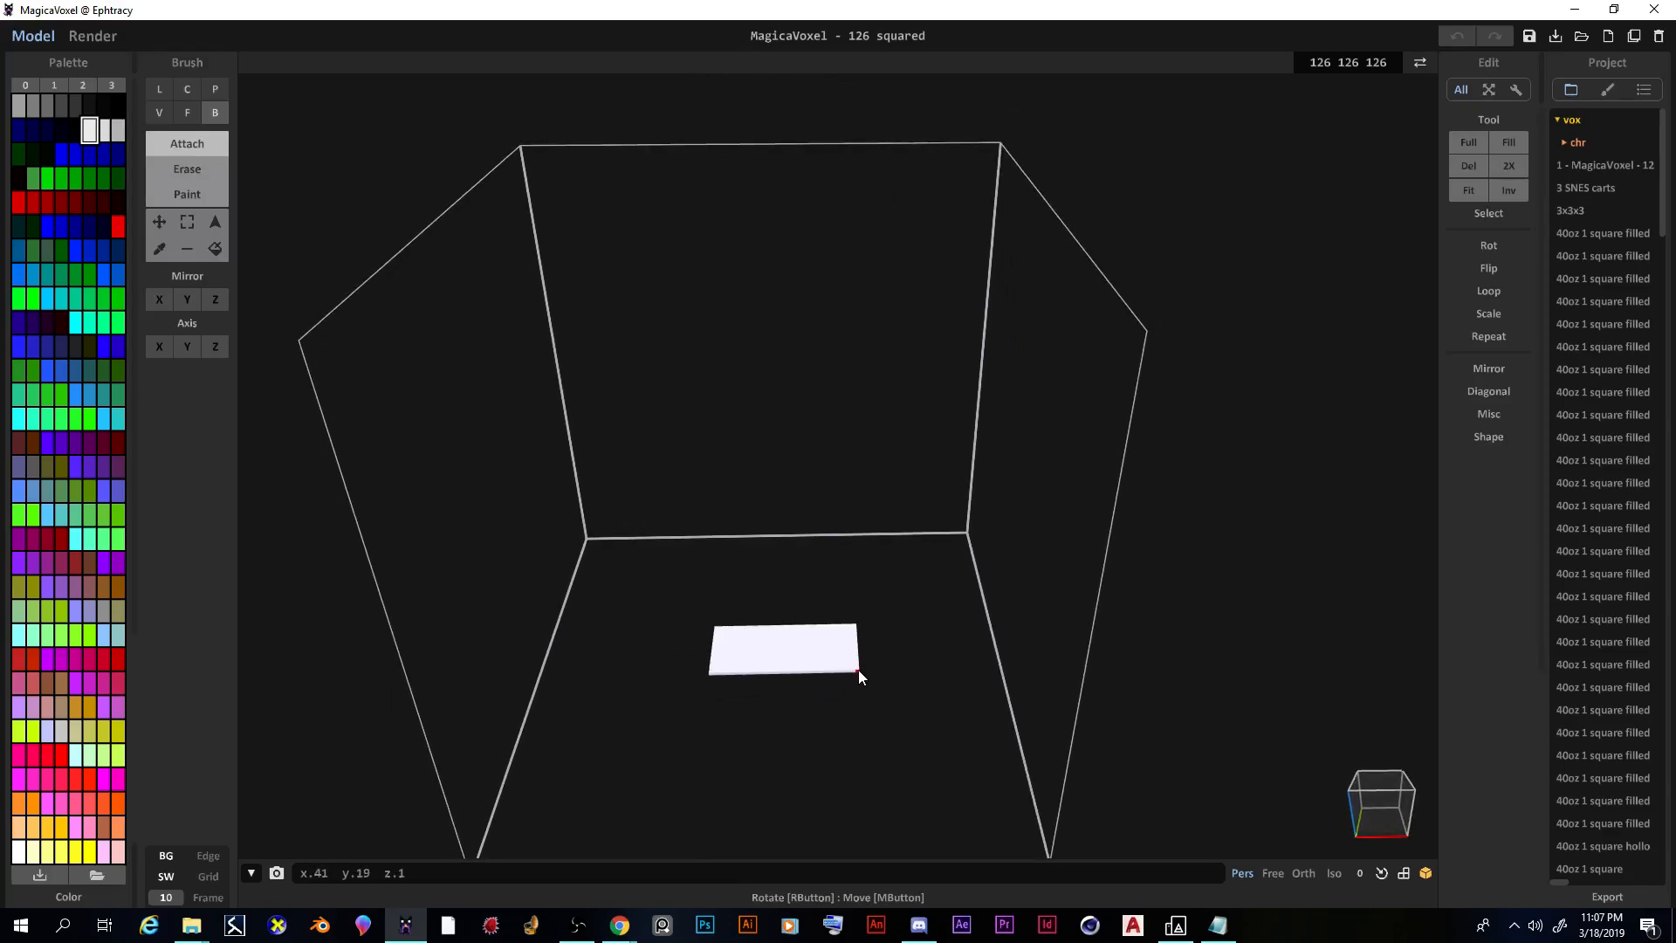
pyautogui.click(858, 665)
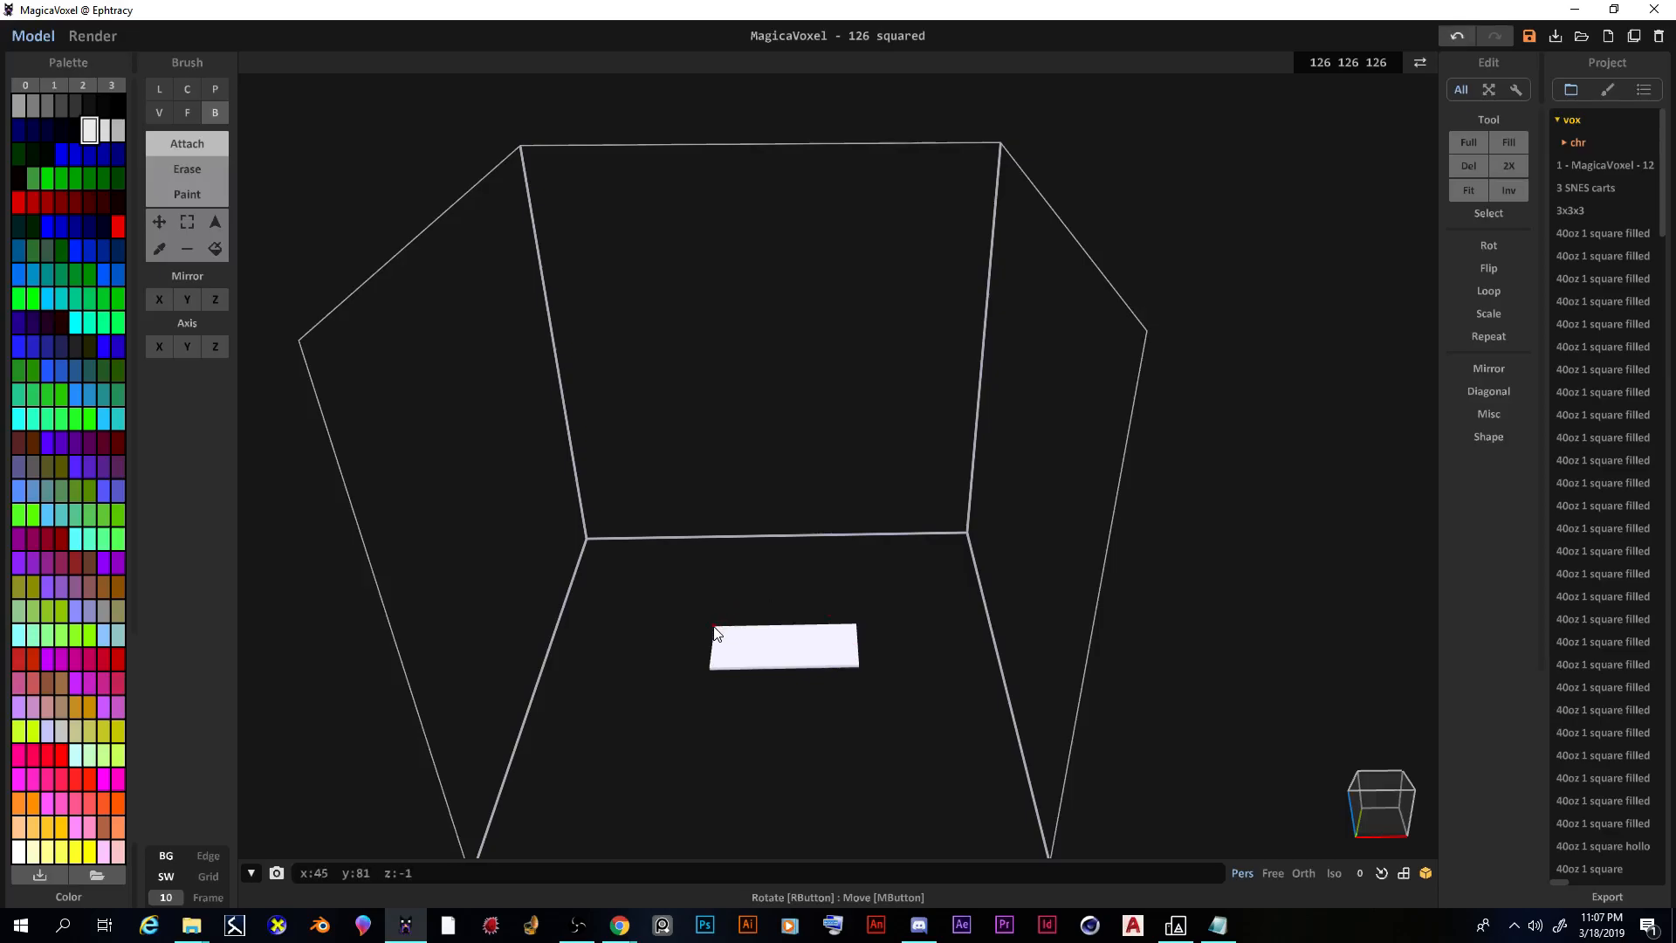
pyautogui.moveTo(722, 635); pyautogui.dragTo(528, 370, button='right')
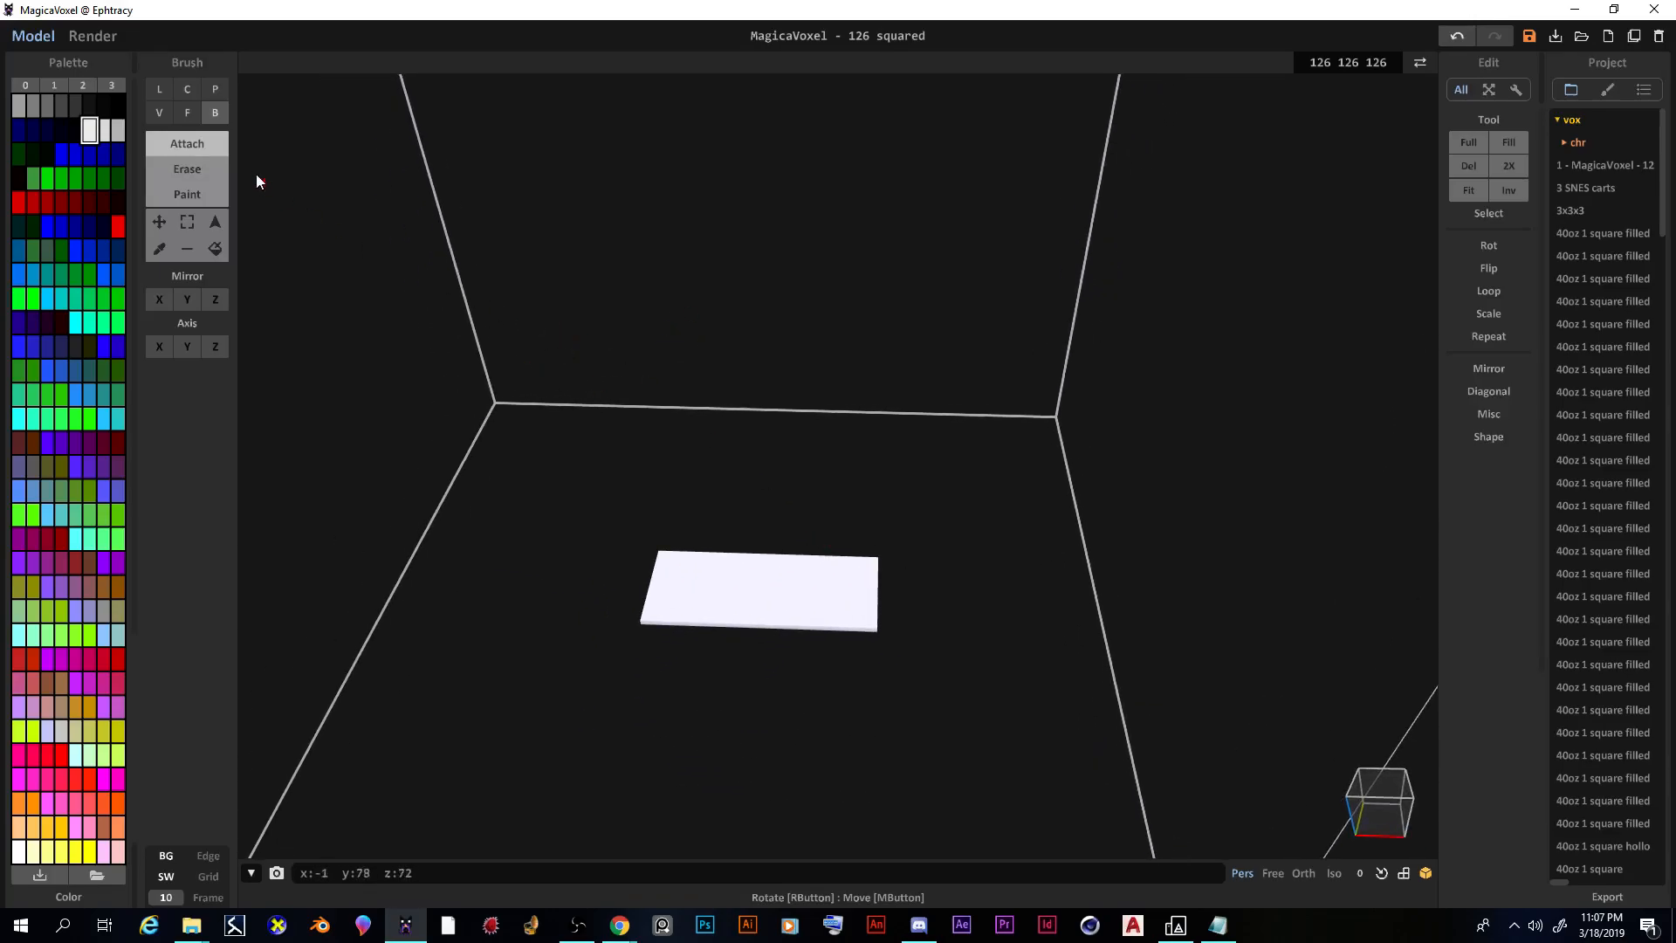
# Step: Extrude the white slab's top face upward with the Face brush into a tall box
pyautogui.click(188, 113)
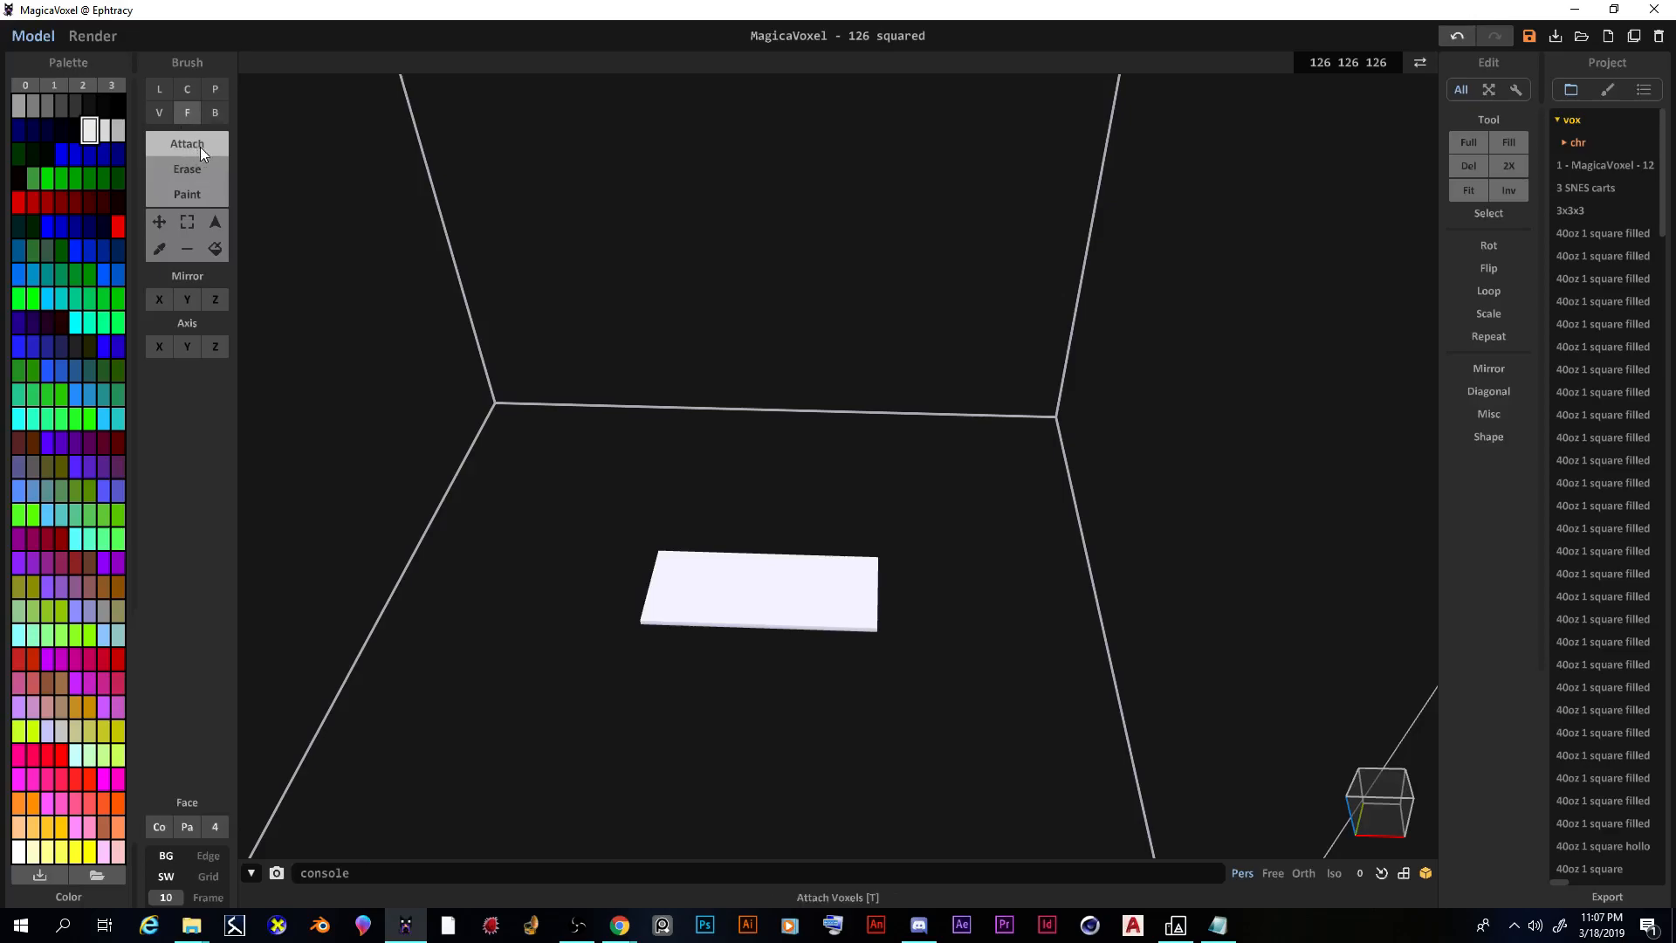
pyautogui.moveTo(759, 591); pyautogui.dragTo(723, 377)
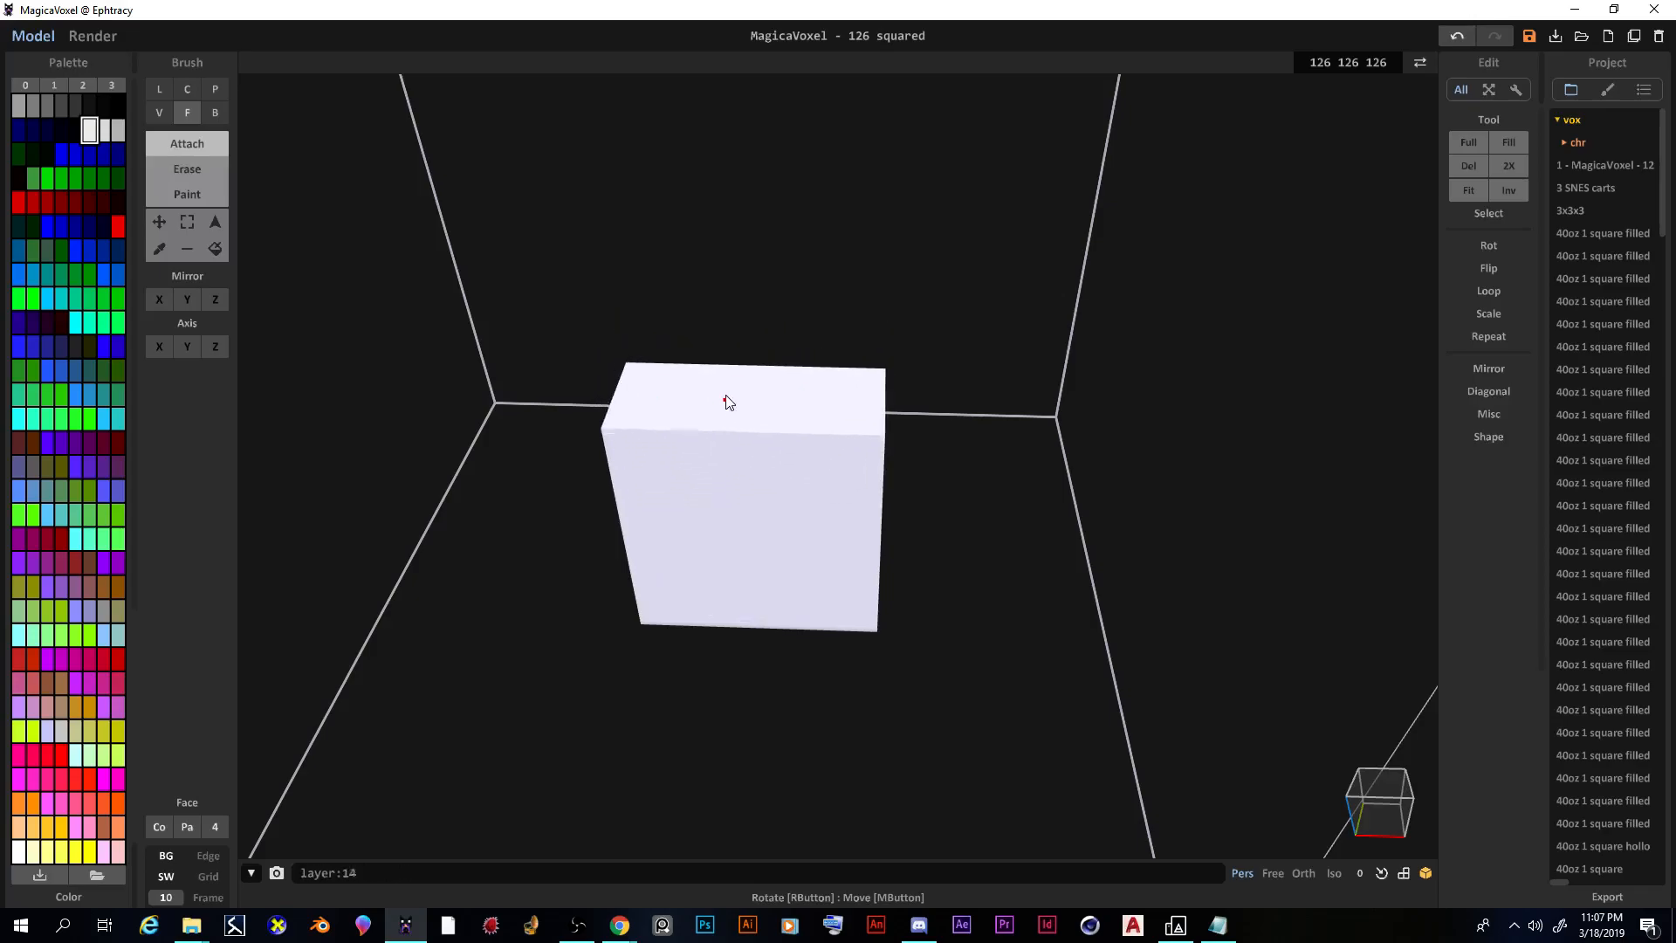
pyautogui.moveTo(730, 384); pyautogui.dragTo(885, 443, button='right')
pyautogui.moveTo(885, 442); pyautogui.dragTo(888, 416)
pyautogui.moveTo(851, 576); pyautogui.dragTo(893, 455, button='right')
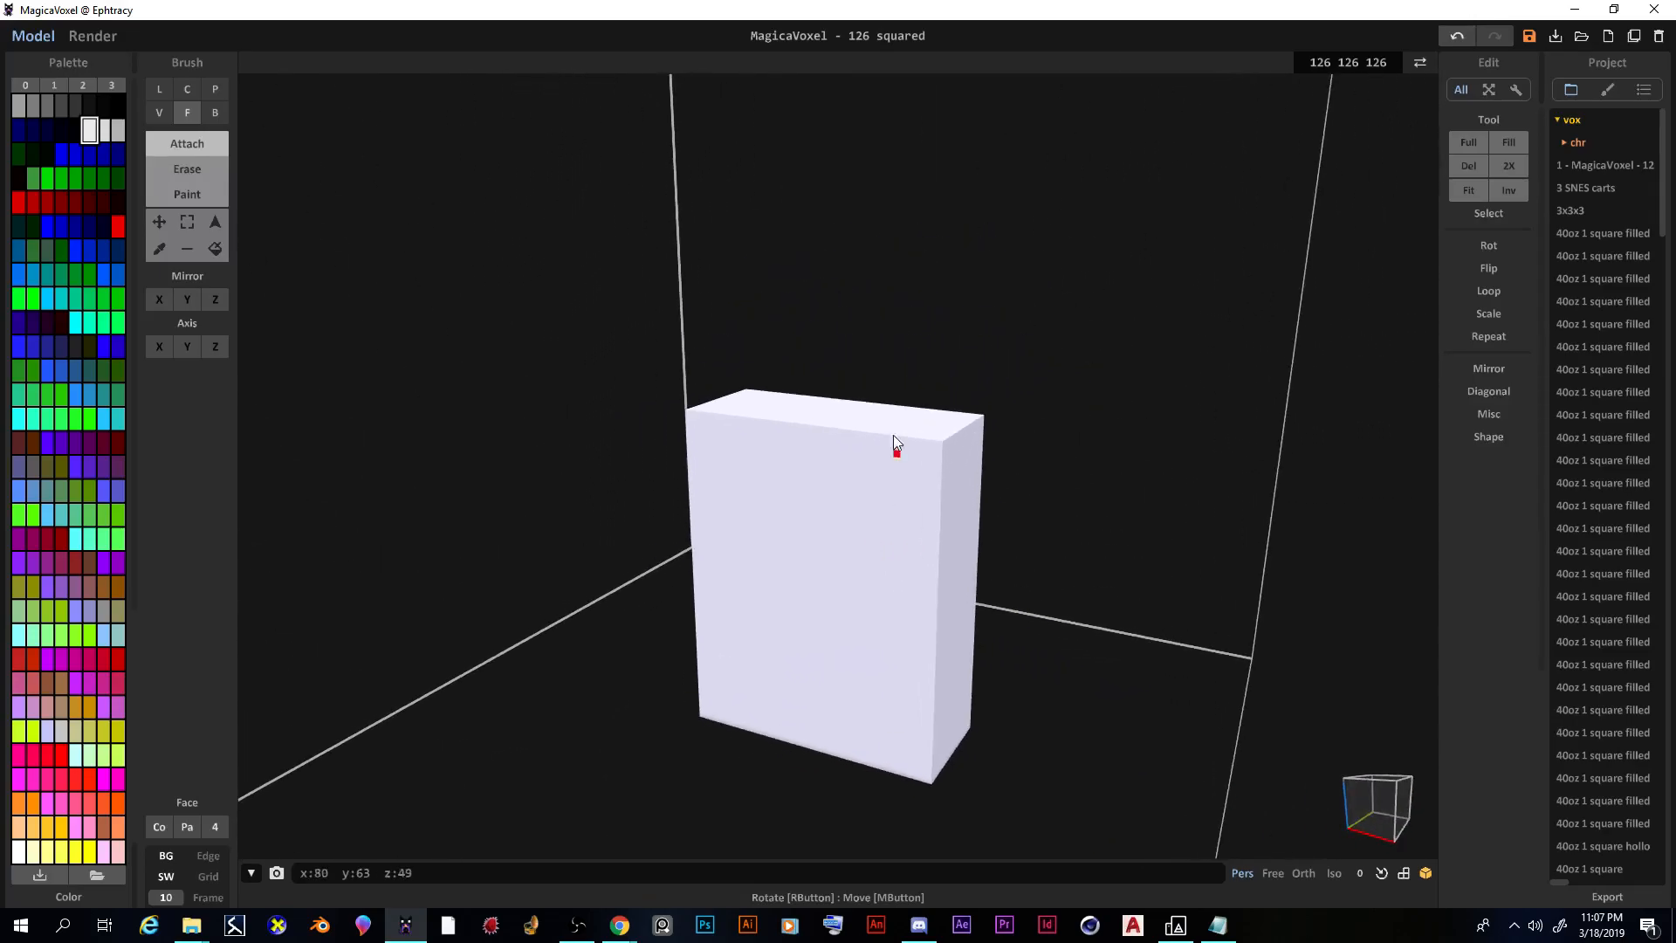
pyautogui.moveTo(836, 520)
pyautogui.mouseDown(button='right')
pyautogui.moveTo(879, 574)
pyautogui.moveTo(869, 605)
pyautogui.moveTo(798, 622)
pyautogui.moveTo(899, 626)
pyautogui.moveTo(932, 594)
pyautogui.moveTo(711, 623)
pyautogui.moveTo(916, 637)
pyautogui.moveTo(918, 604)
pyautogui.mouseUp(button='right')
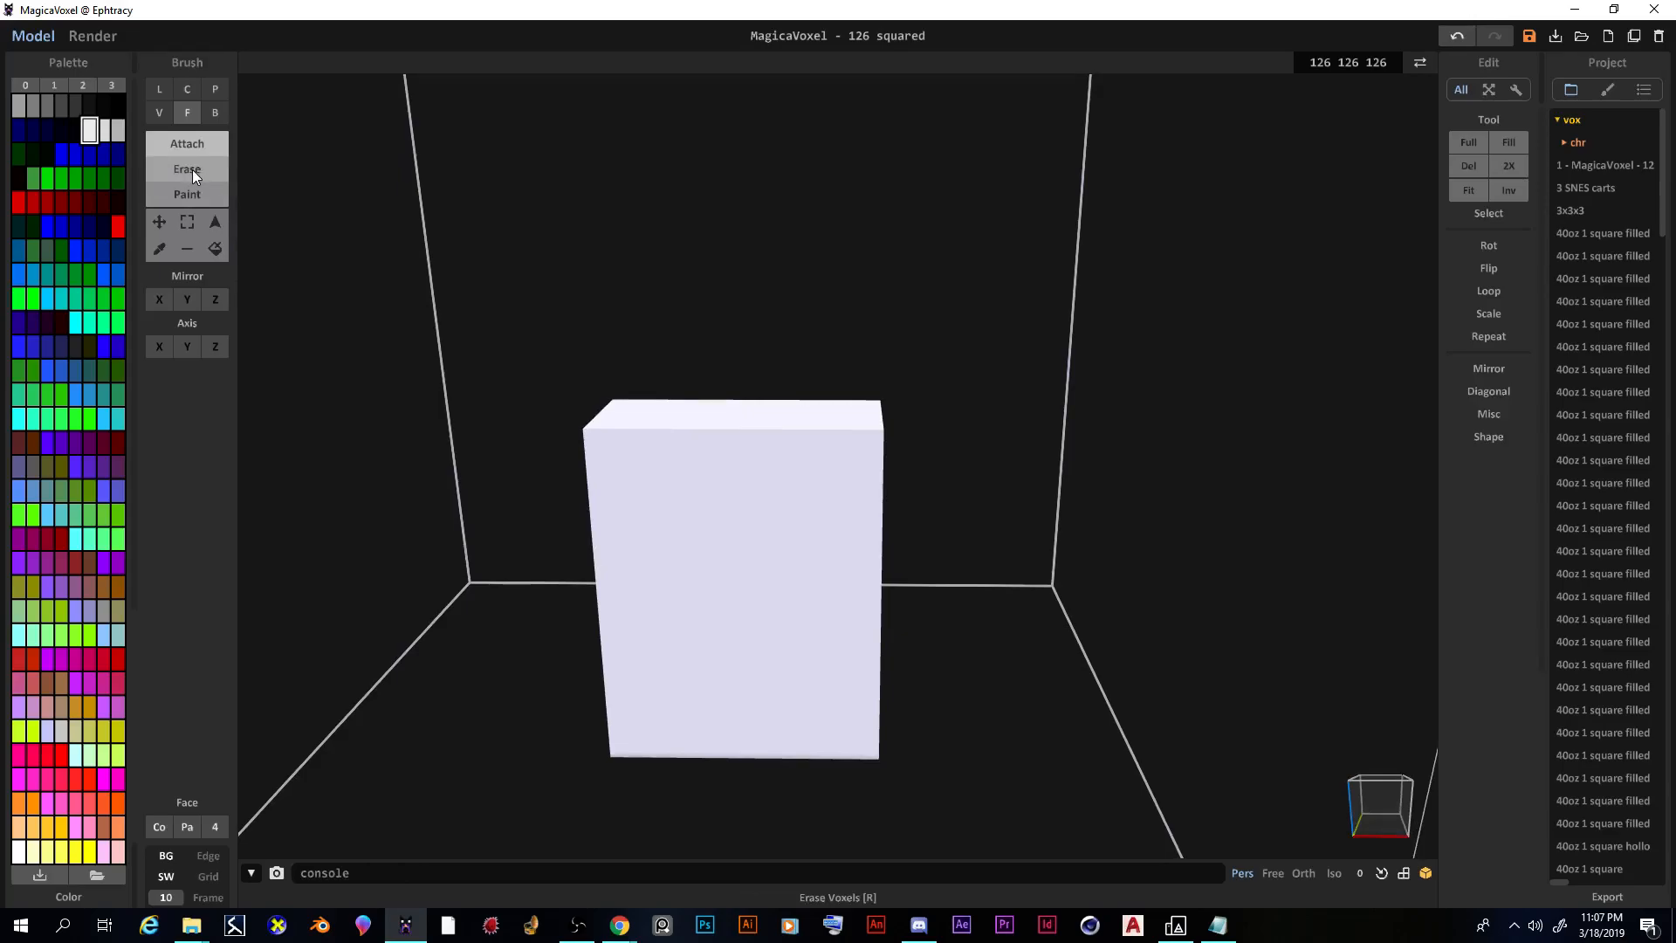
# Step: Erase a rectangular notch from the white block's upper front with the Box brush
pyautogui.click(216, 114)
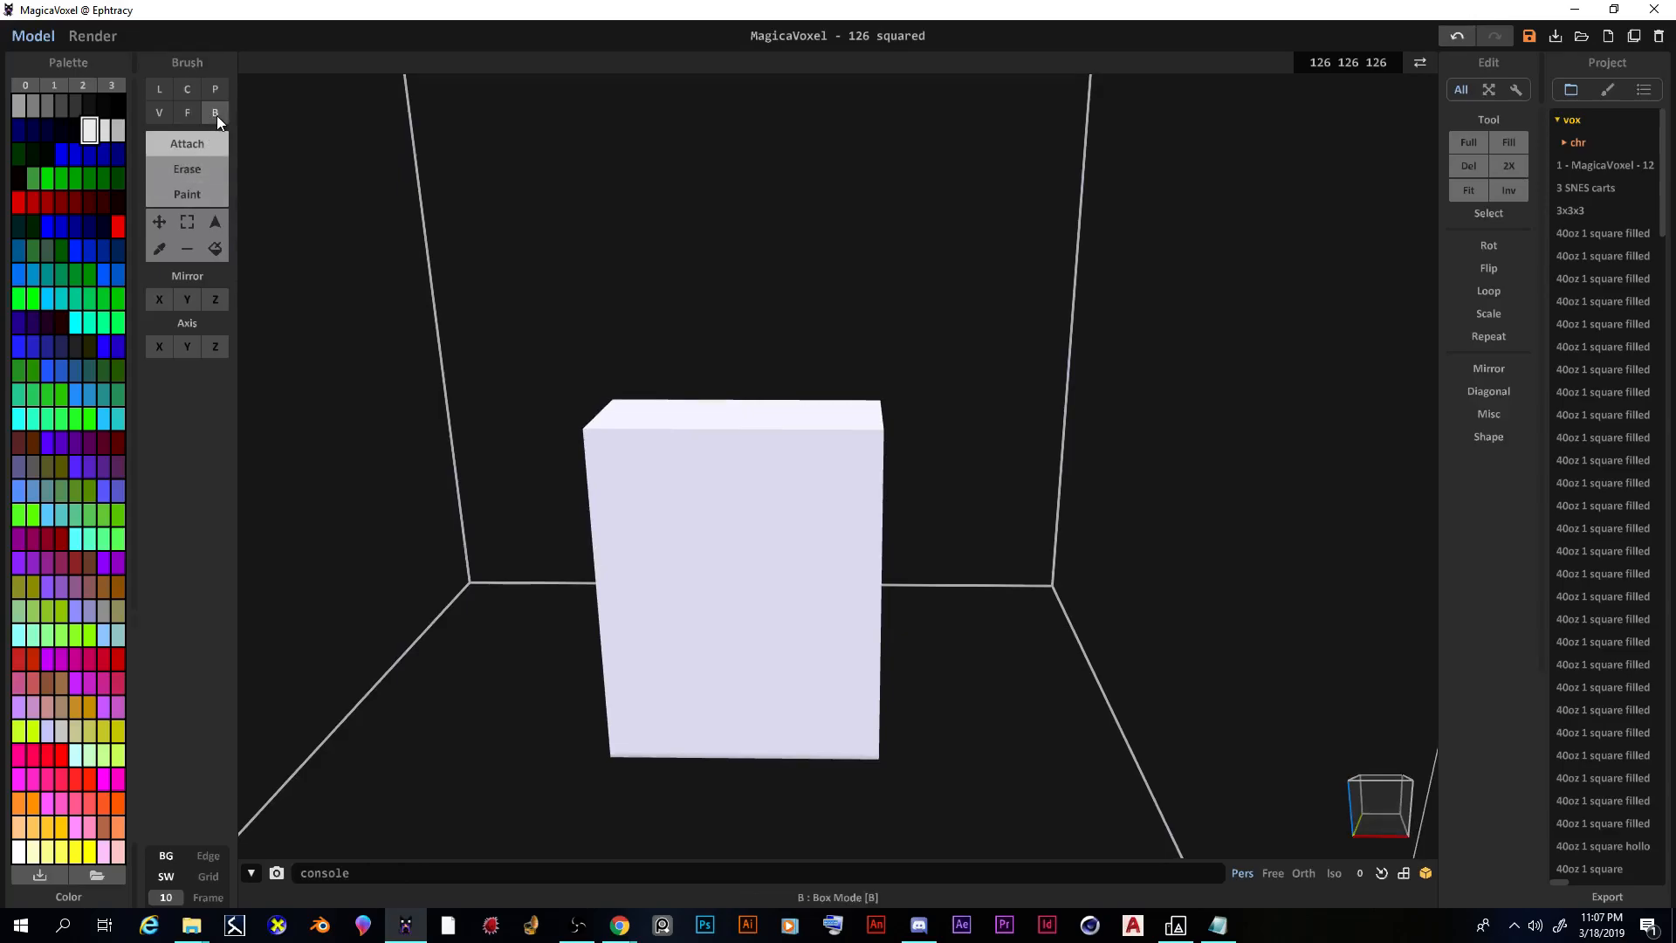
pyautogui.click(196, 171)
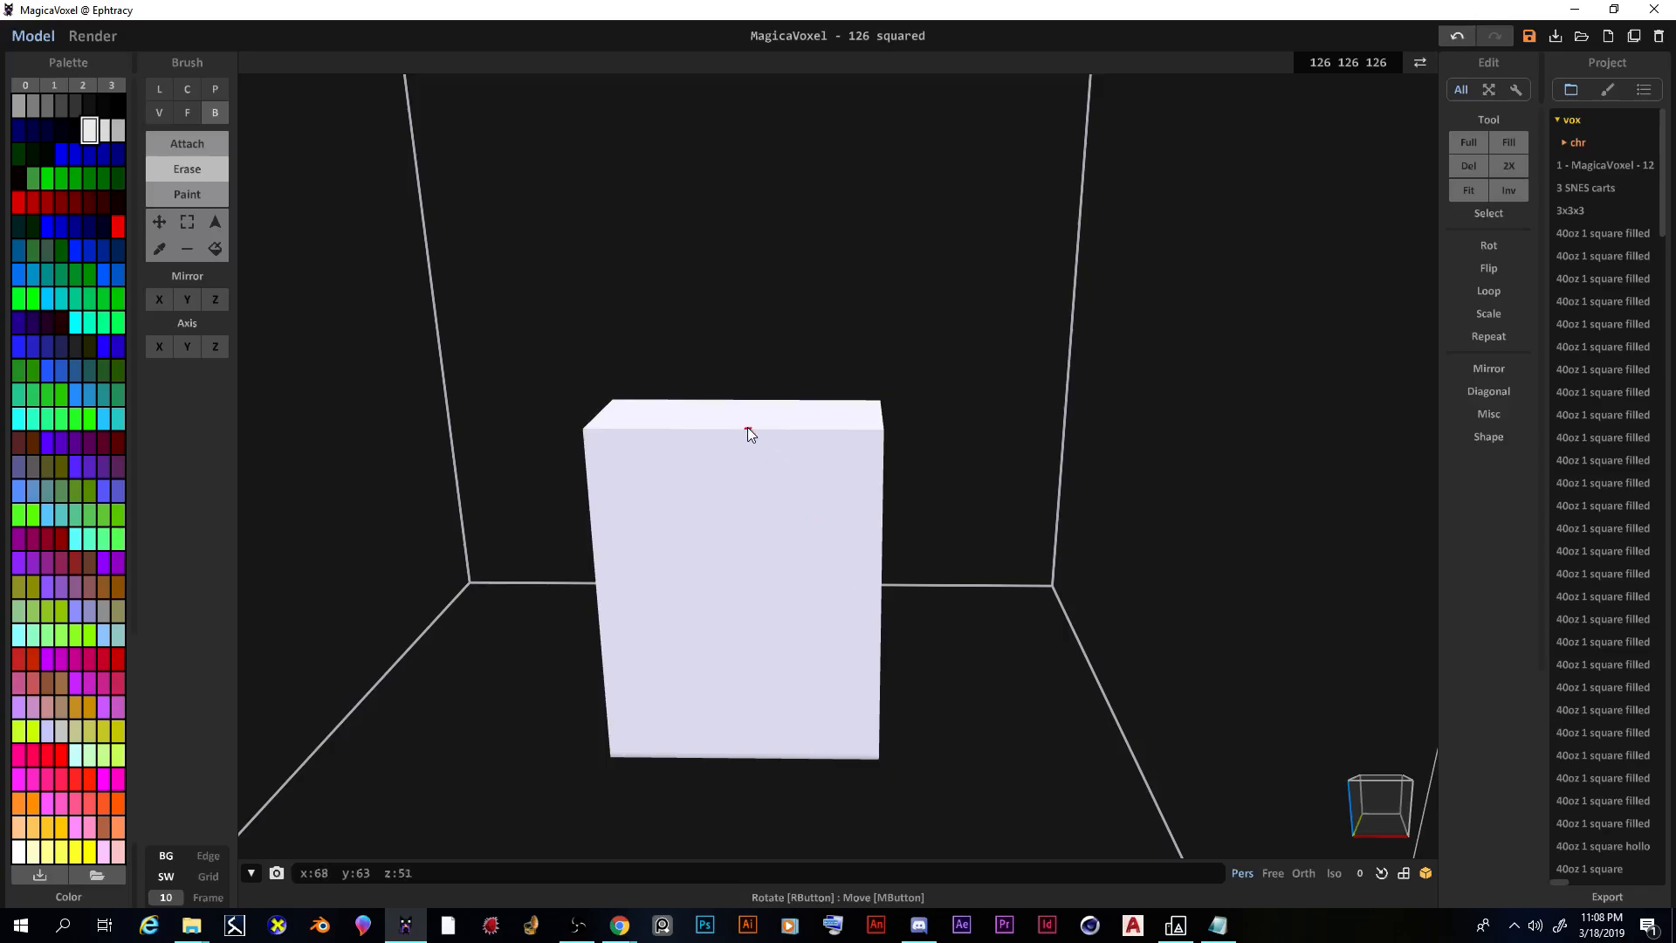
pyautogui.moveTo(747, 428)
pyautogui.mouseDown()
pyautogui.moveTo(813, 538)
pyautogui.moveTo(878, 583)
pyautogui.mouseUp()
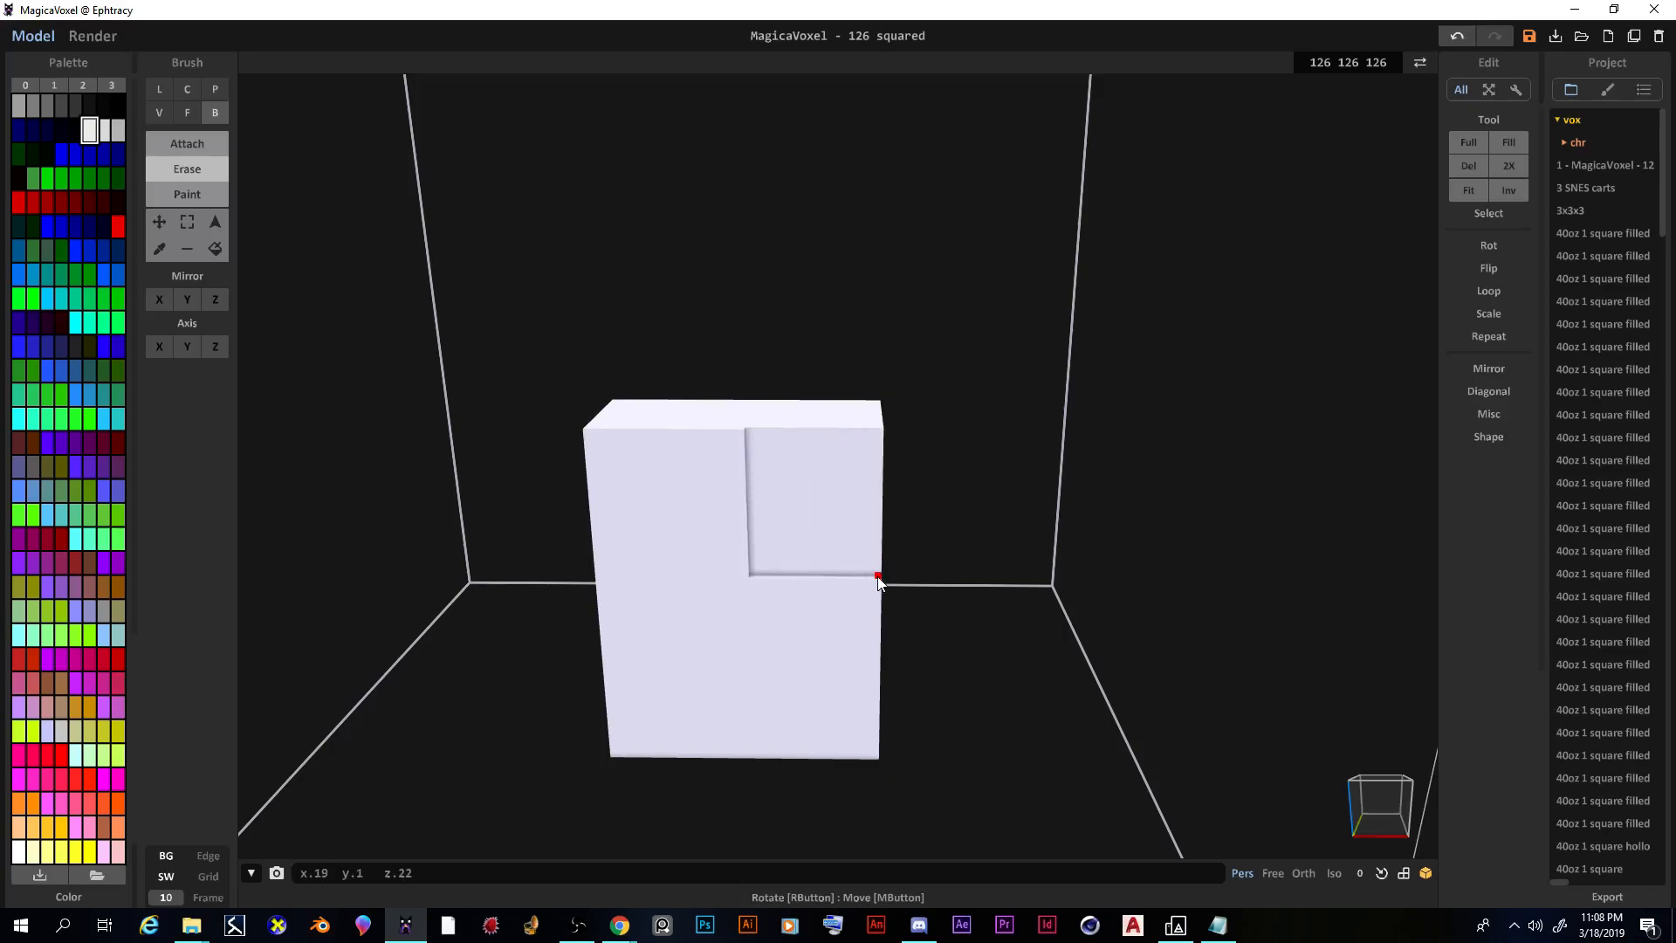
pyautogui.moveTo(738, 477); pyautogui.dragTo(746, 573)
pyautogui.moveTo(867, 591)
pyautogui.mouseDown(button='right')
pyautogui.moveTo(897, 527)
pyautogui.moveTo(877, 571)
pyautogui.mouseUp(button='right')
pyautogui.moveTo(866, 506)
pyautogui.mouseDown(button='right')
pyautogui.moveTo(740, 573)
pyautogui.moveTo(880, 485)
pyautogui.mouseUp(button='right')
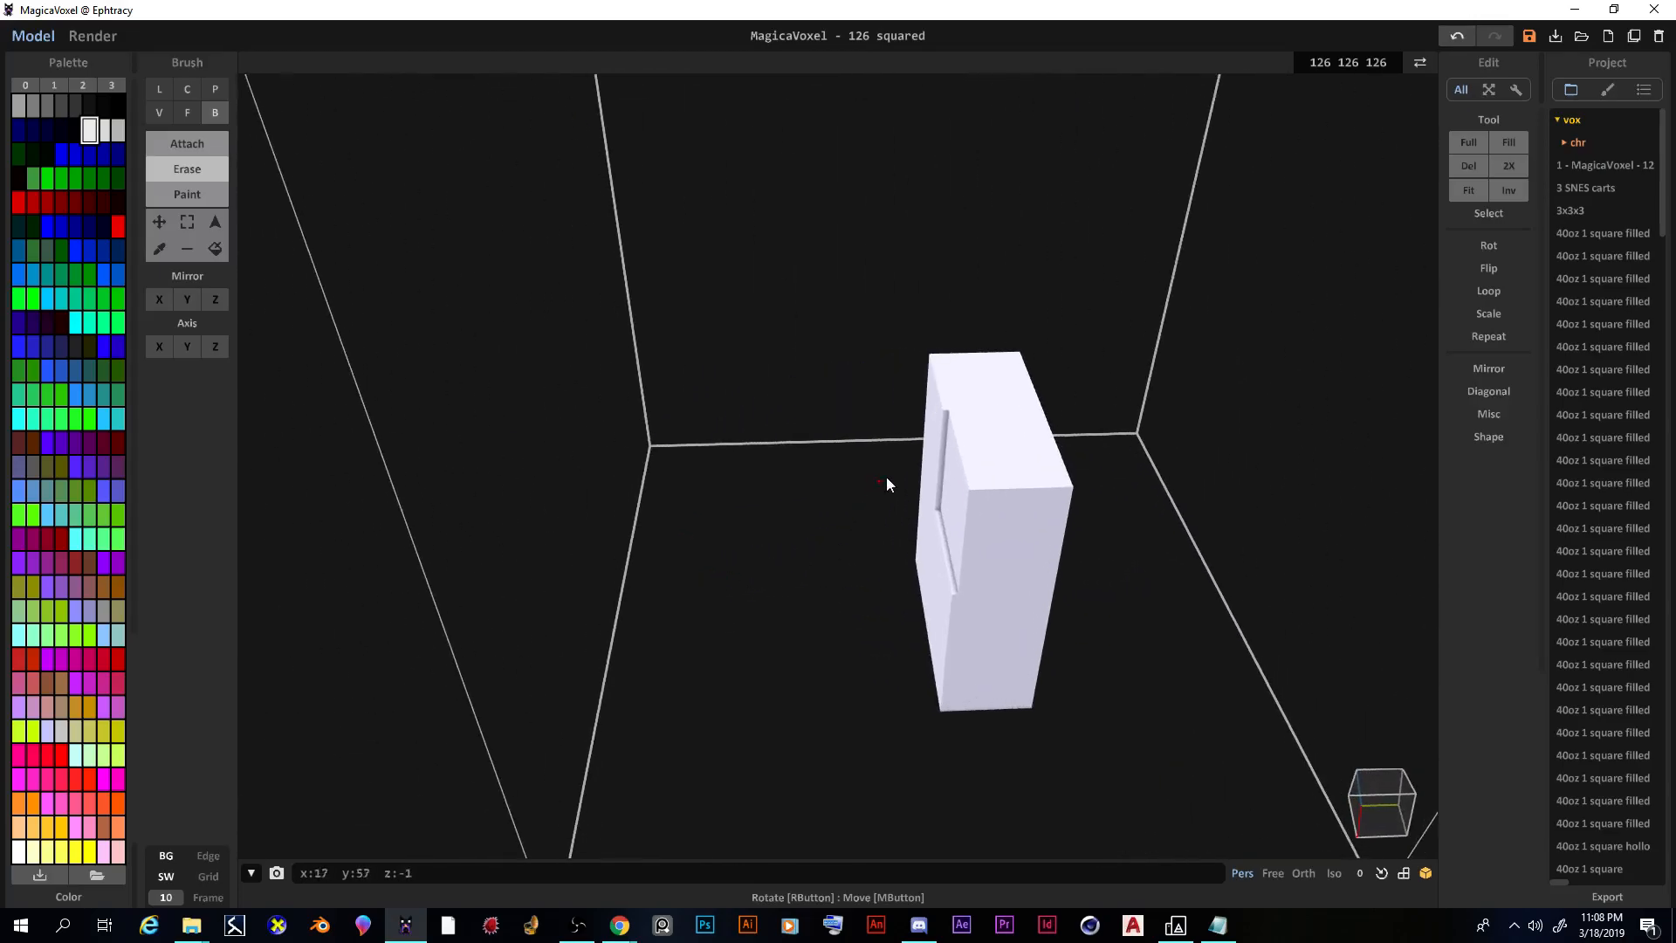
pyautogui.moveTo(947, 416)
pyautogui.mouseDown()
pyautogui.moveTo(1053, 530)
pyautogui.moveTo(1061, 601)
pyautogui.moveTo(1024, 503)
pyautogui.moveTo(956, 434)
pyautogui.mouseUp()
pyautogui.moveTo(993, 488); pyautogui.dragTo(1050, 594)
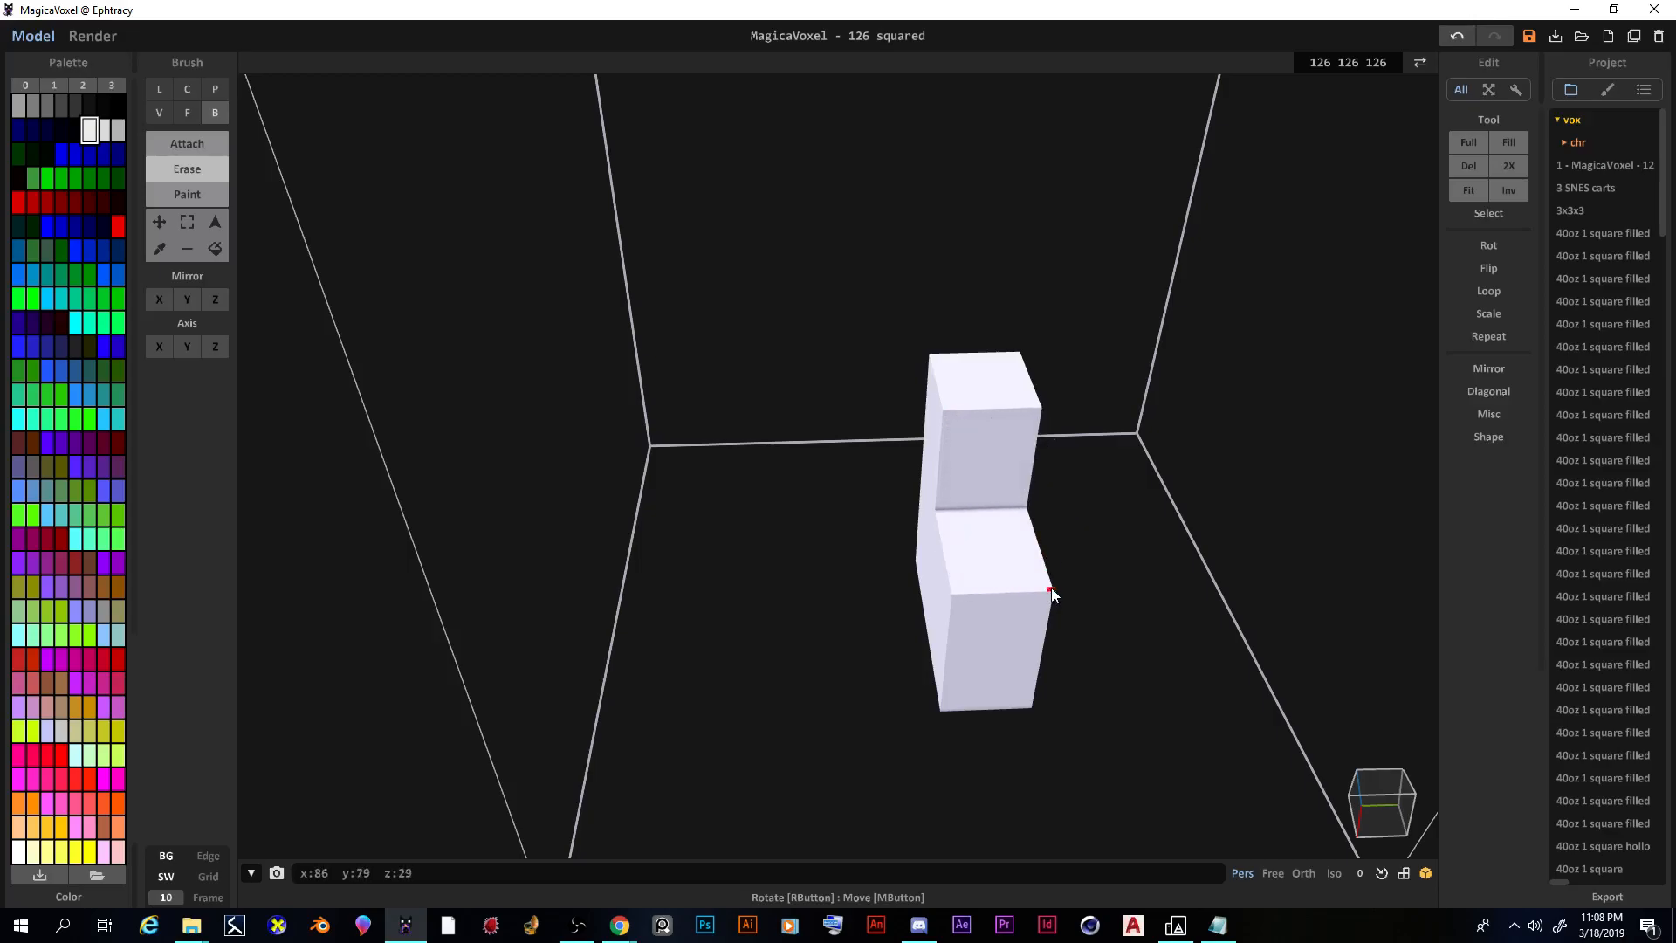
pyautogui.moveTo(1102, 610)
pyautogui.mouseDown(button='right')
pyautogui.moveTo(1255, 555)
pyautogui.moveTo(1239, 573)
pyautogui.moveTo(1176, 571)
pyautogui.moveTo(1229, 562)
pyautogui.mouseUp(button='right')
# Step: Undo the last cut, deepen the front recess, and attach a box along the lower front
pyautogui.hotkey('ctrl', 'z')
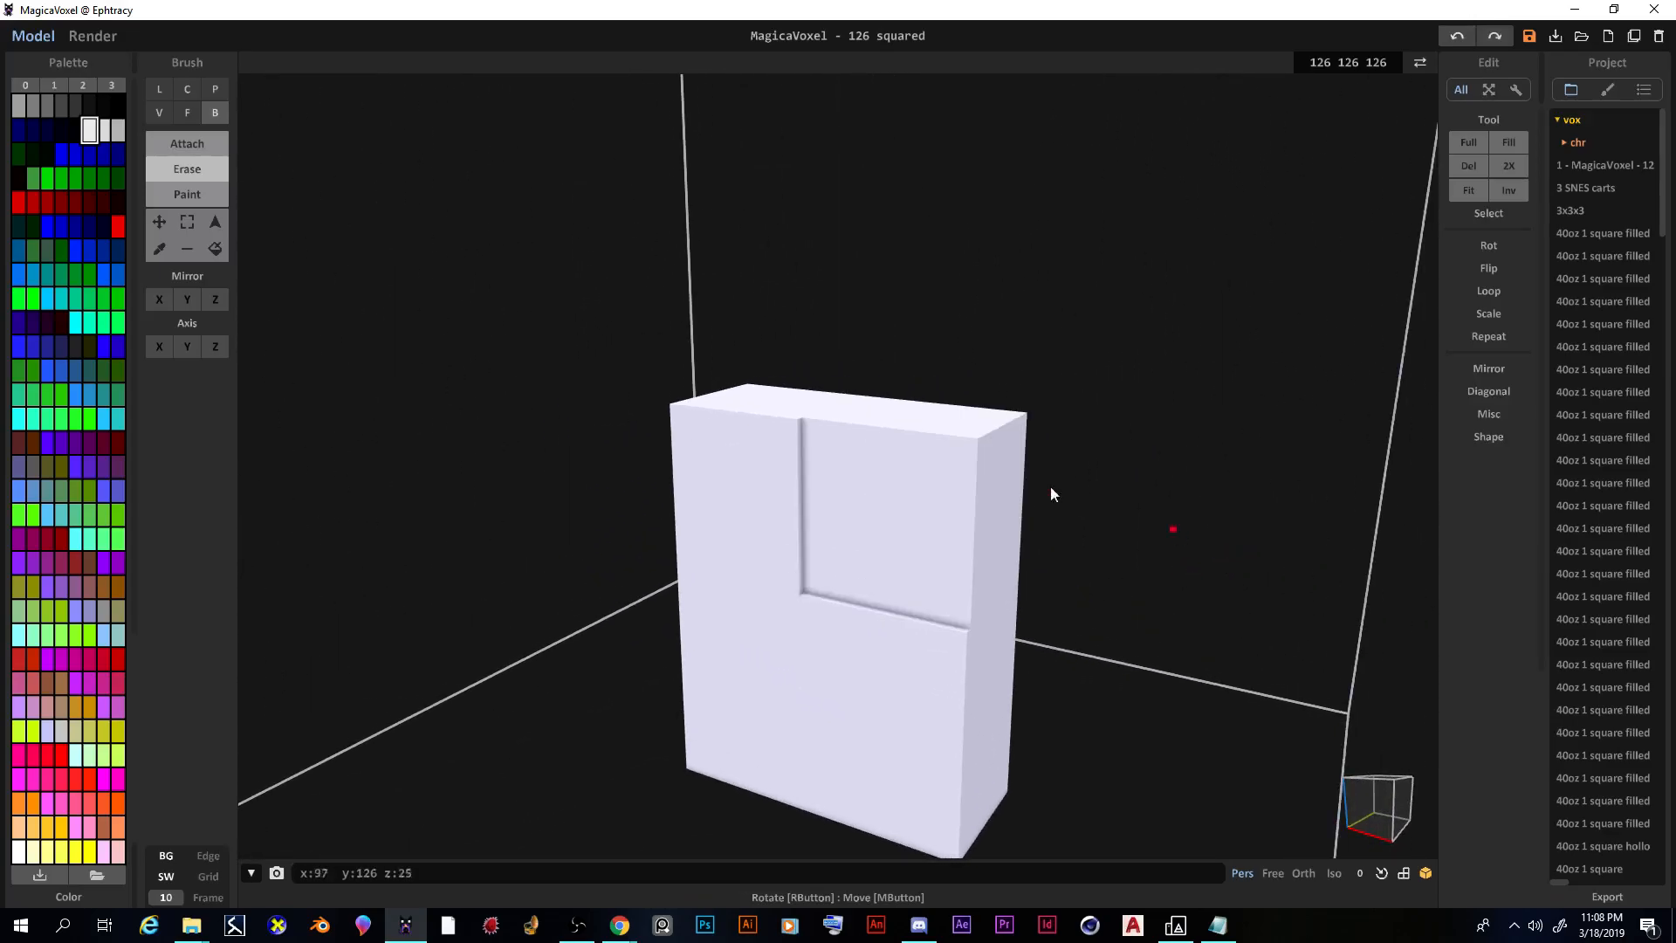
pyautogui.click(189, 115)
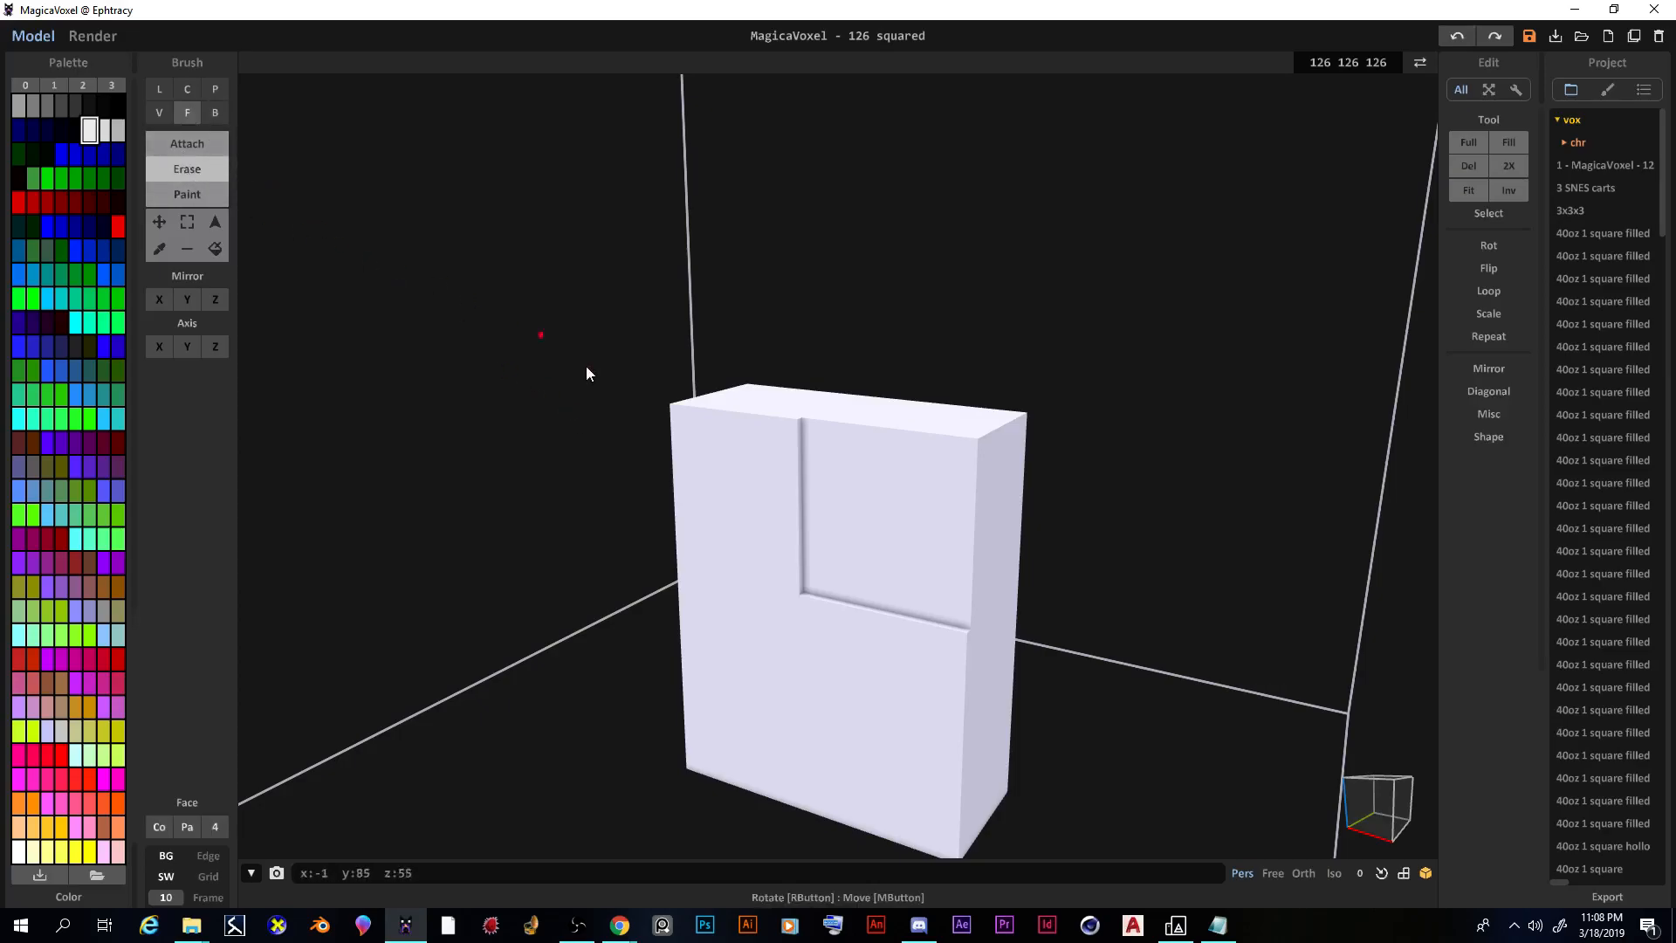
pyautogui.moveTo(911, 530); pyautogui.dragTo(954, 520)
pyautogui.moveTo(955, 520); pyautogui.dragTo(871, 590, button='right')
pyautogui.moveTo(834, 666)
pyautogui.mouseDown(button='right')
pyautogui.moveTo(924, 498)
pyautogui.moveTo(906, 562)
pyautogui.moveTo(882, 570)
pyautogui.moveTo(777, 536)
pyautogui.mouseUp(button='right')
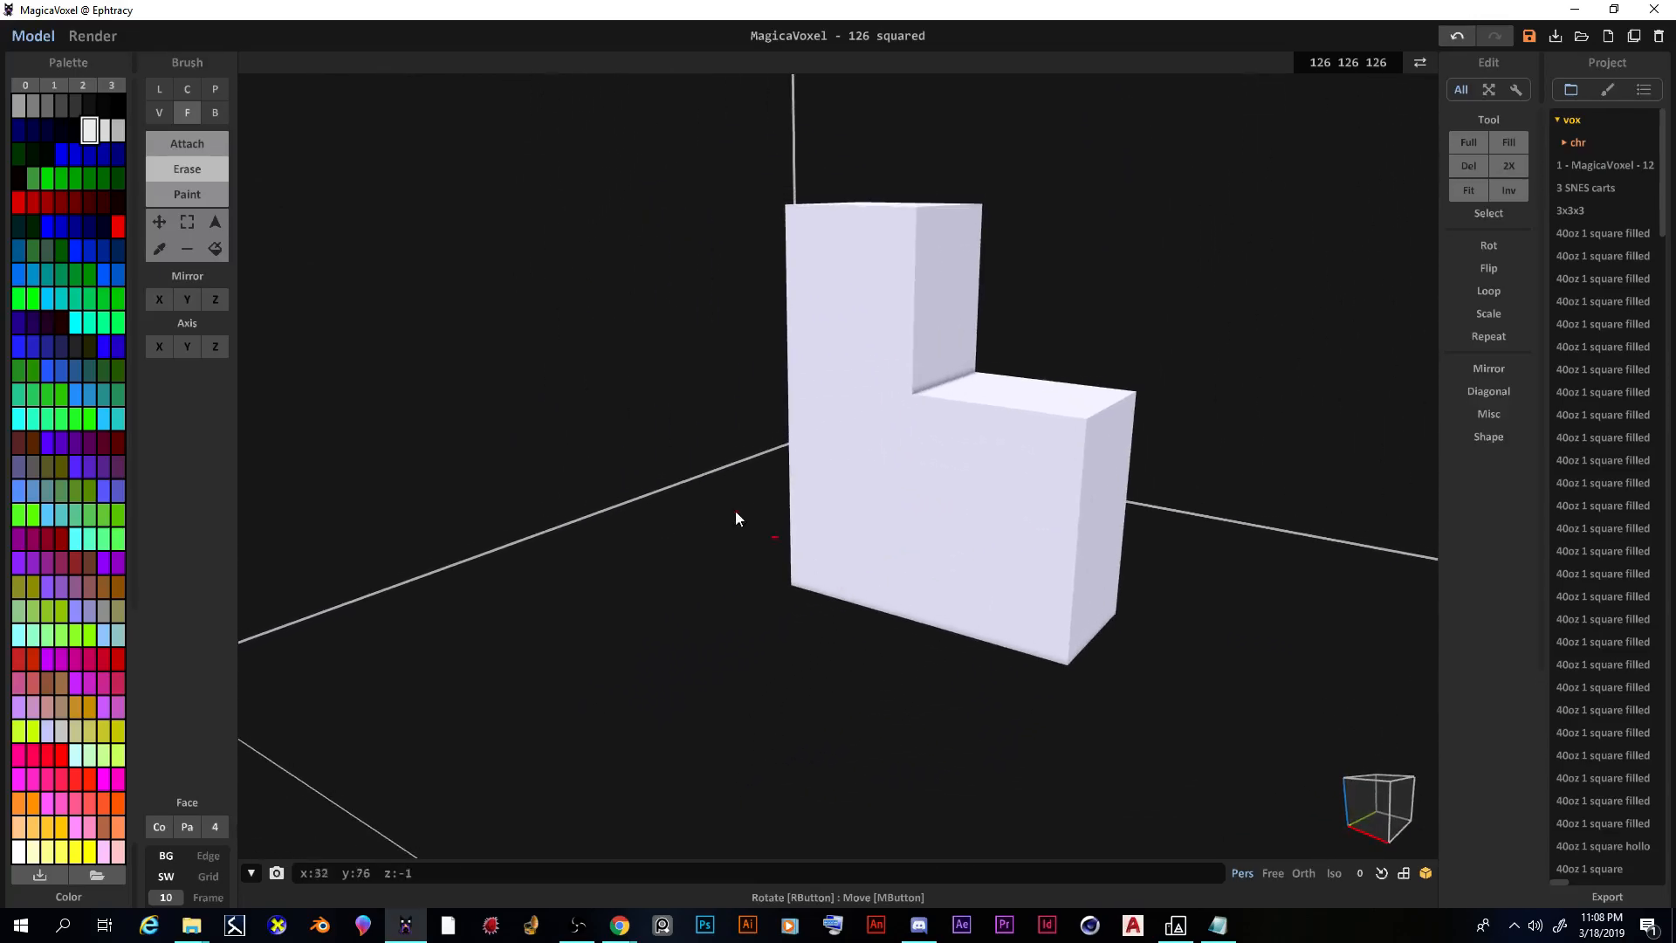
pyautogui.click(215, 113)
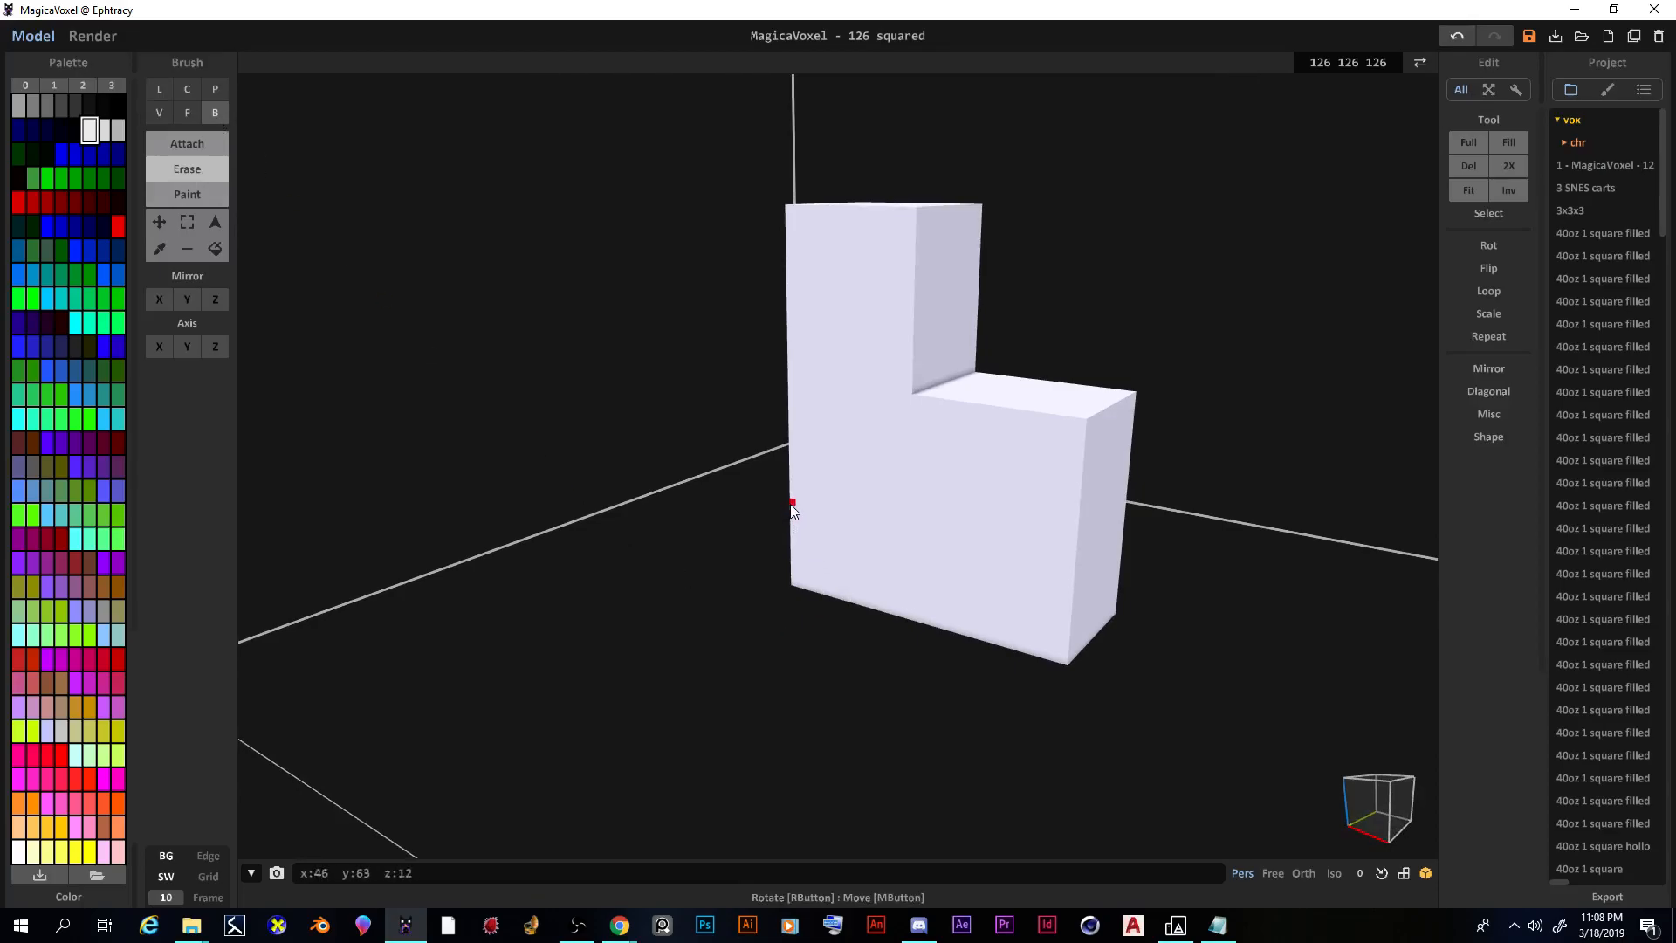
pyautogui.moveTo(791, 502)
pyautogui.mouseDown()
pyautogui.moveTo(892, 589)
pyautogui.moveTo(1082, 672)
pyautogui.moveTo(1120, 618)
pyautogui.moveTo(1066, 645)
pyautogui.moveTo(1118, 616)
pyautogui.moveTo(1047, 646)
pyautogui.moveTo(1067, 668)
pyautogui.mouseUp()
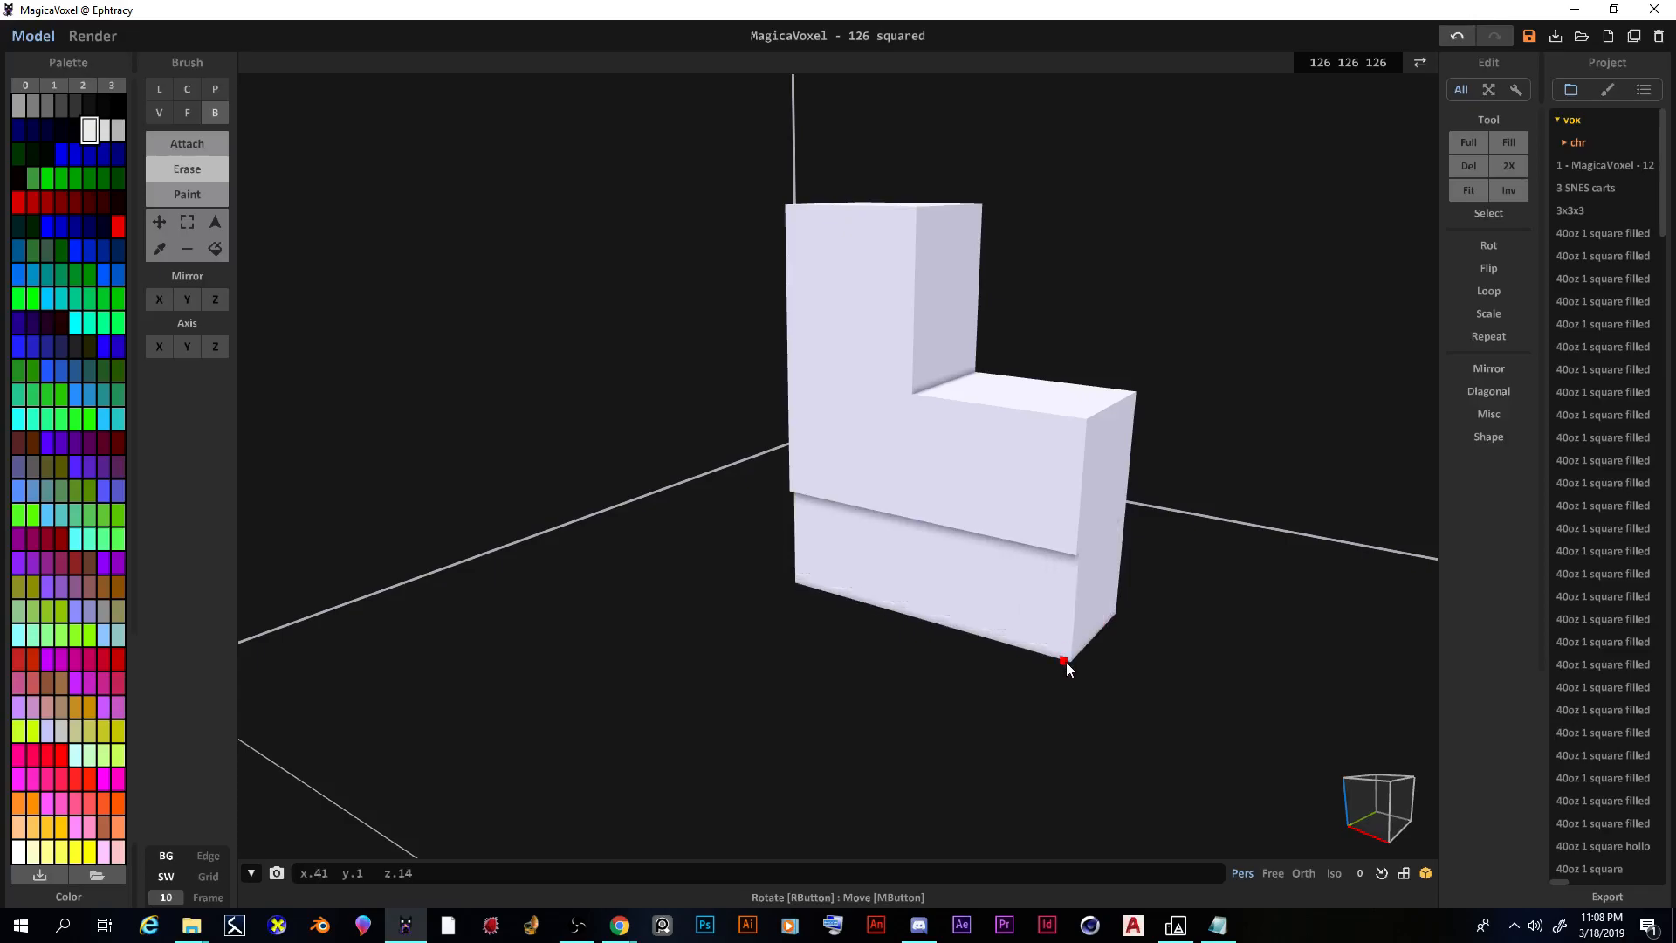
# Step: Push the lower front slab back with the Face brush, leaving a tall rear and lower step
pyautogui.click(187, 112)
pyautogui.moveTo(991, 624); pyautogui.dragTo(1089, 590)
pyautogui.moveTo(1090, 590); pyautogui.dragTo(1249, 554, button='right')
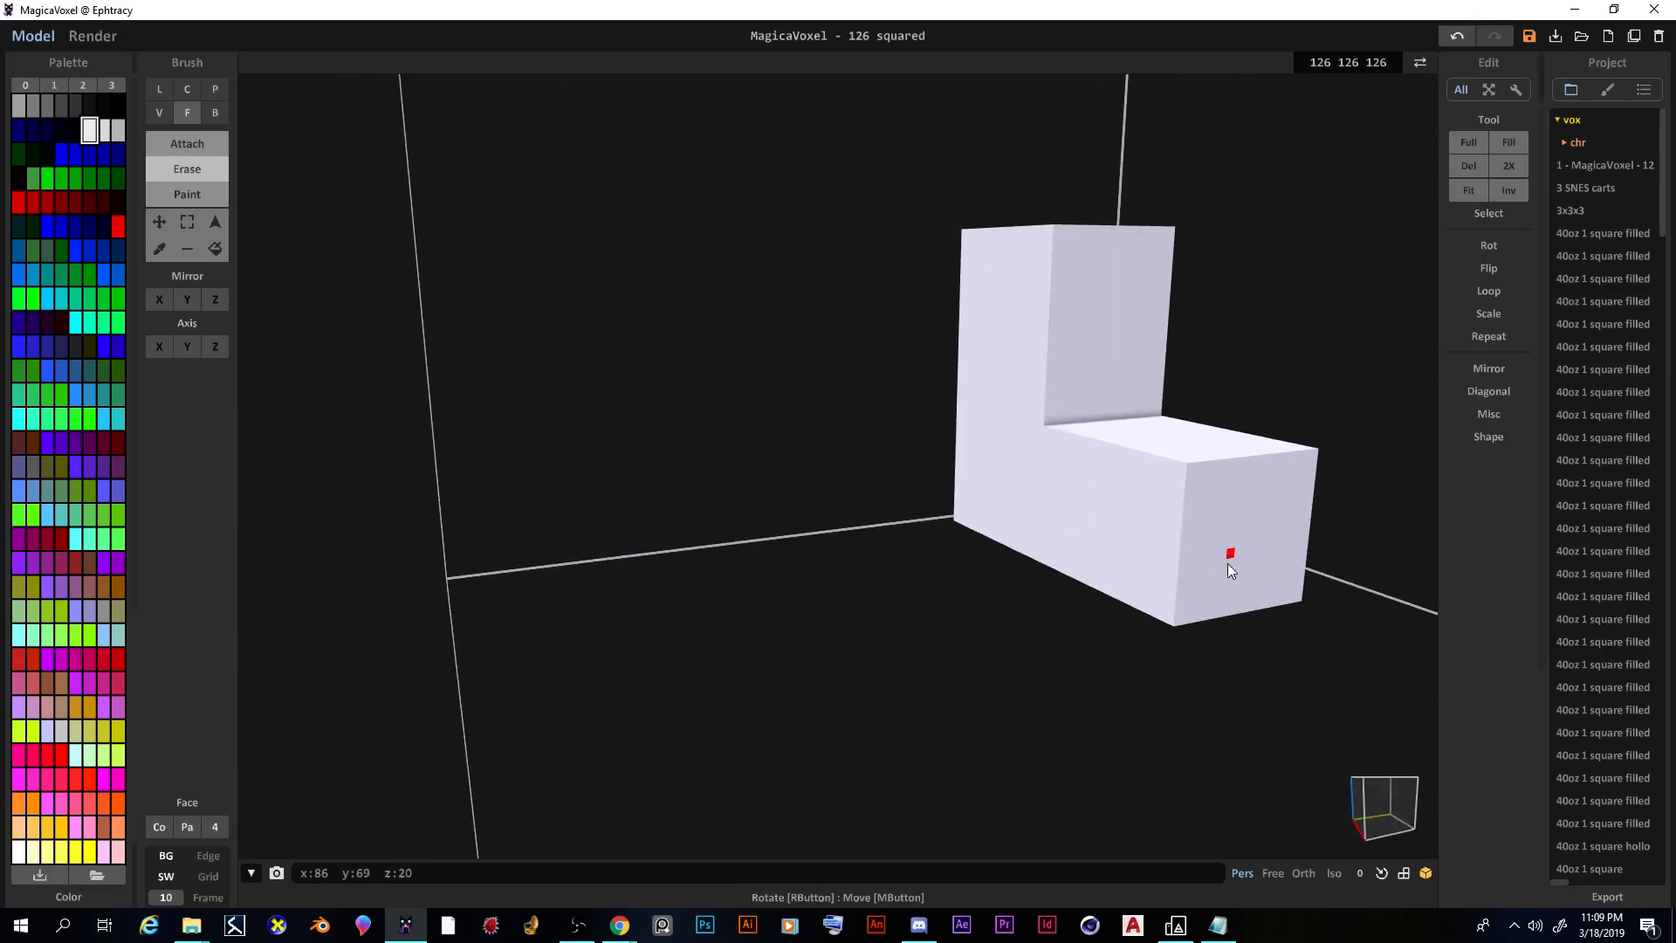
pyautogui.moveTo(1190, 663); pyautogui.dragTo(704, 434, button='right')
# Step: Select the red palette swatch and switch back to the Box brush
pyautogui.scroll(3, 764, 532)
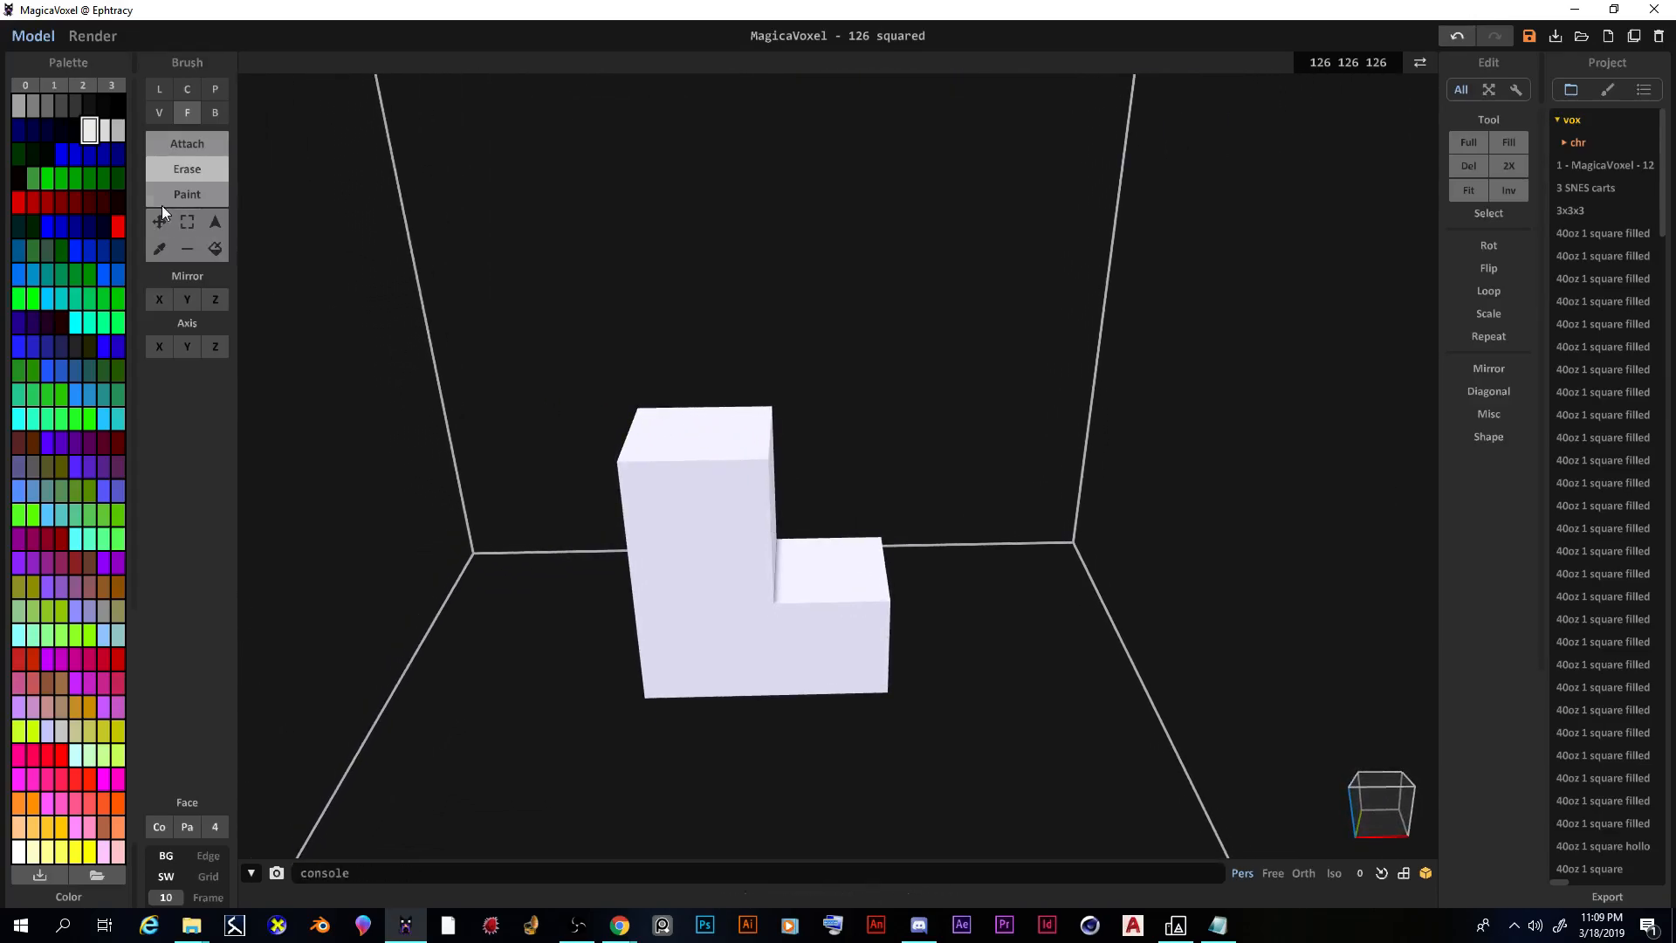
pyautogui.click(117, 226)
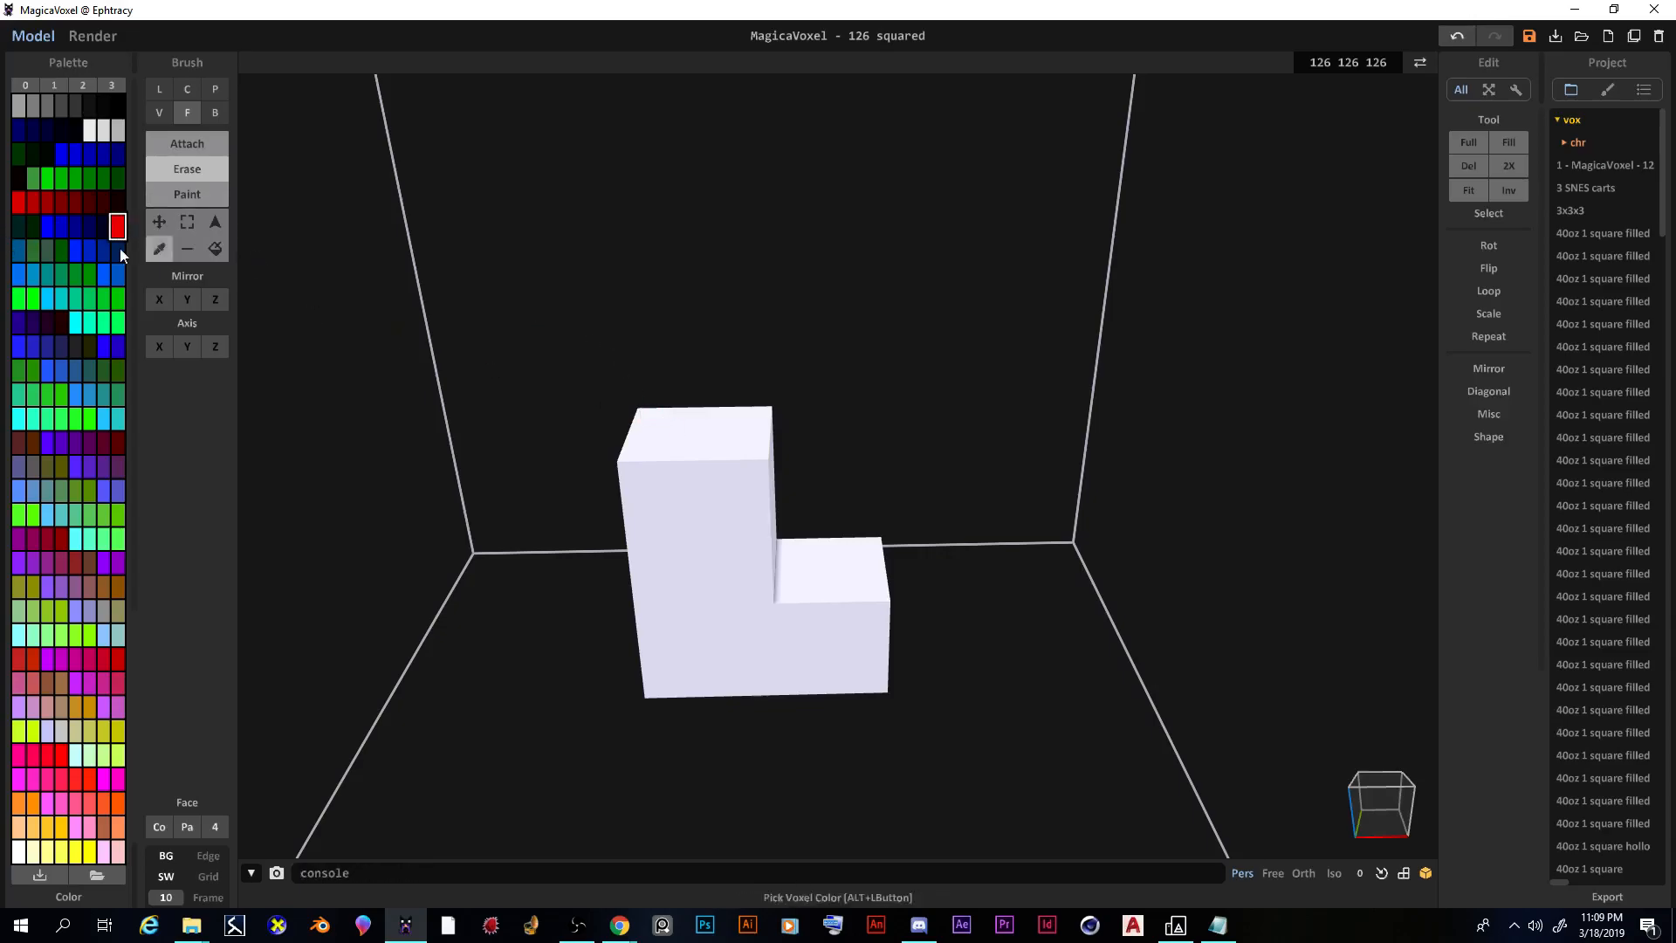
pyautogui.moveTo(497, 430); pyautogui.dragTo(547, 410, button='right')
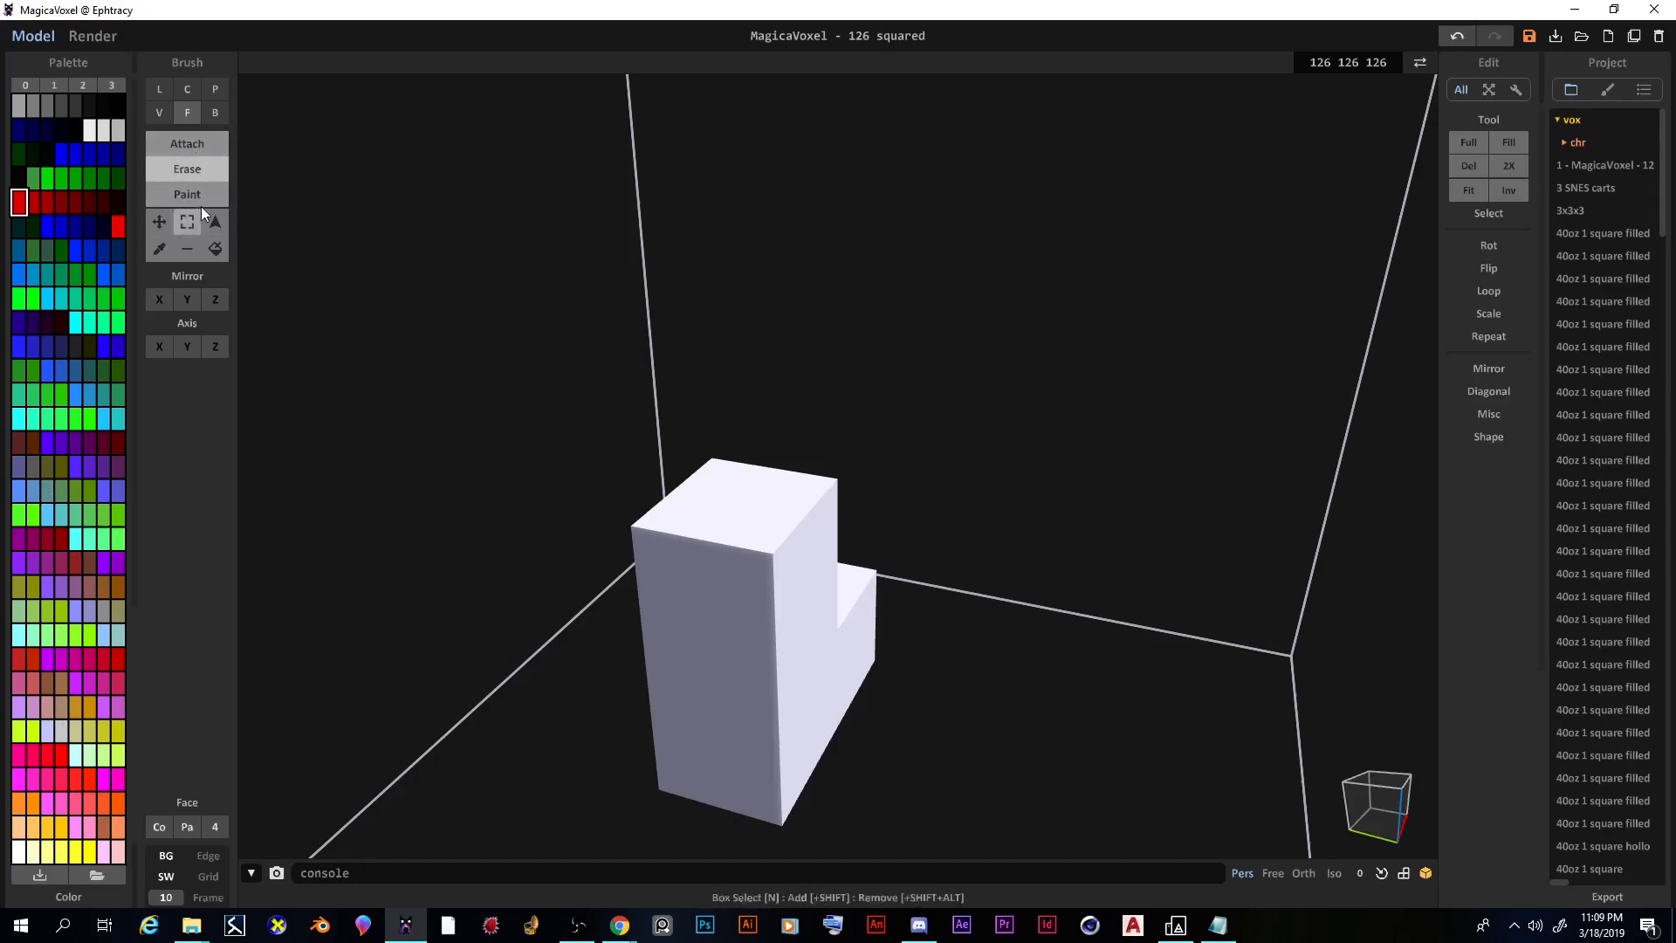
pyautogui.click(215, 111)
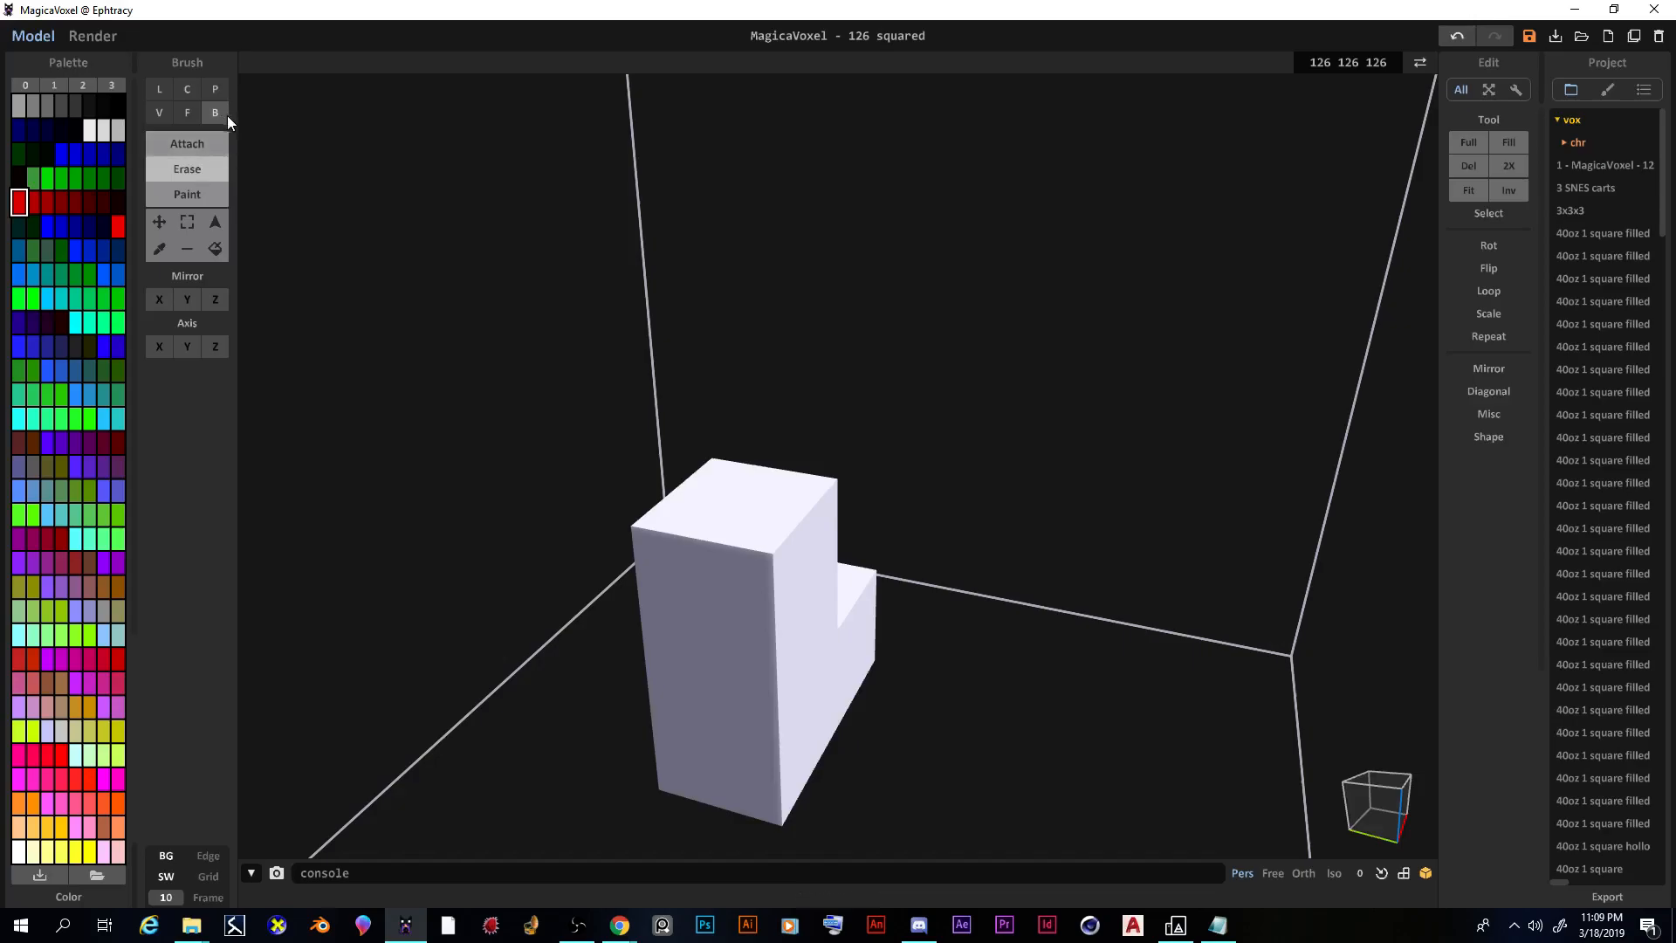
# Step: Draw a red bar across the tall section's top and extrude it several layers higher
pyautogui.moveTo(641, 473); pyautogui.dragTo(748, 530, button='right')
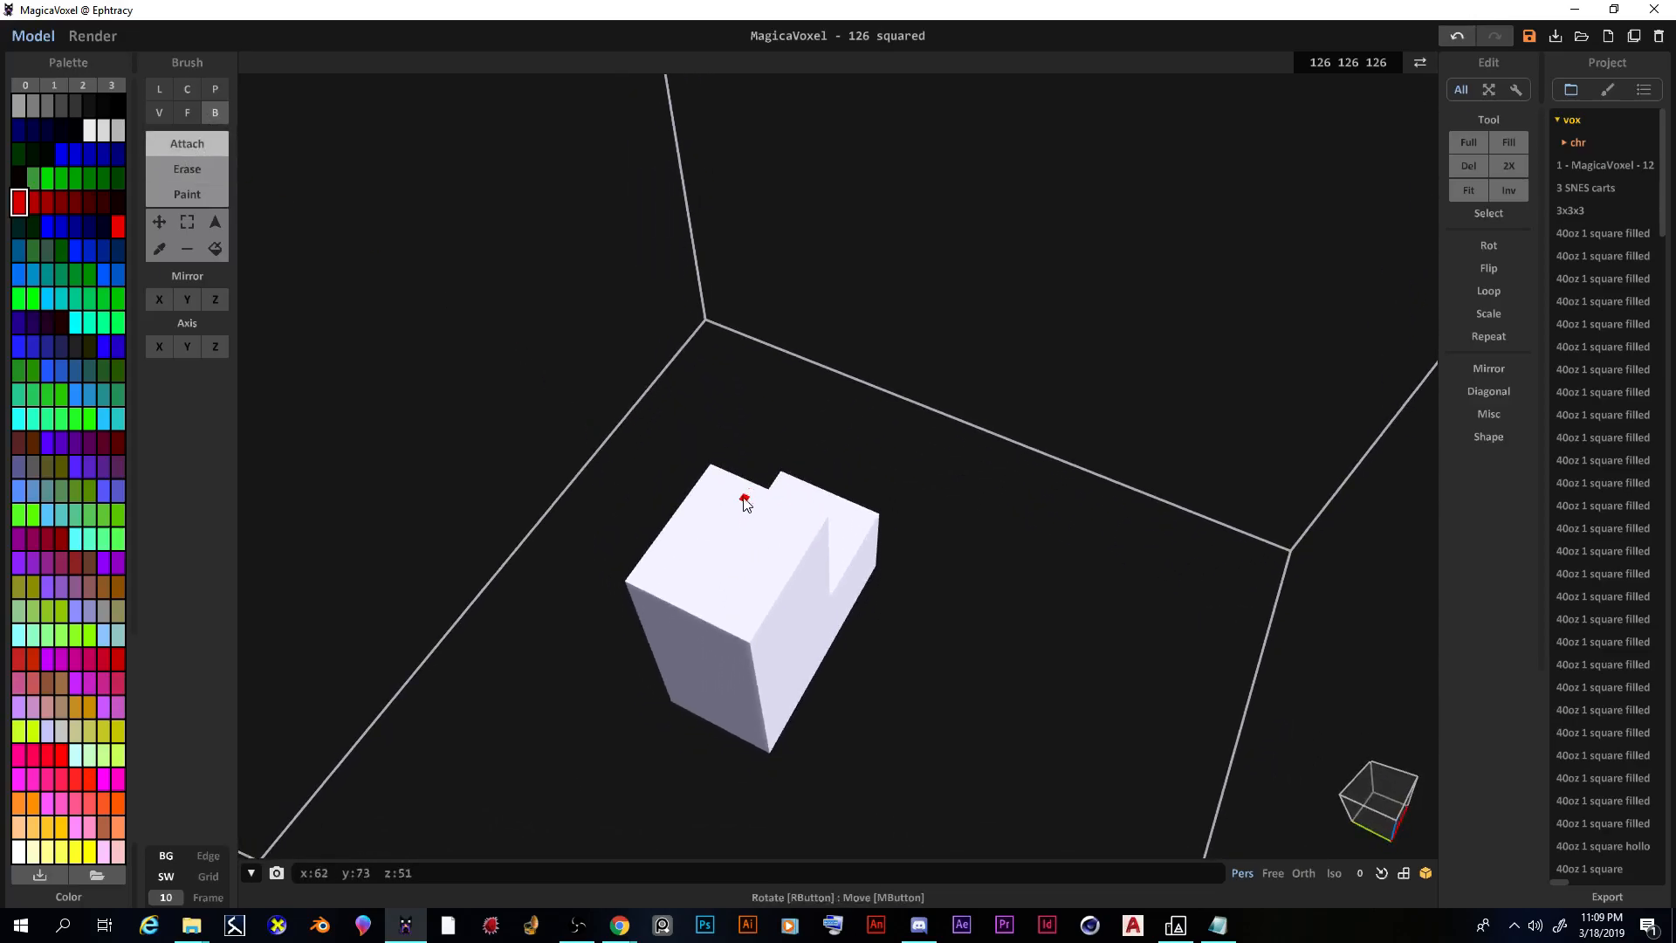
pyautogui.moveTo(748, 495)
pyautogui.mouseDown()
pyautogui.moveTo(685, 592)
pyautogui.moveTo(707, 602)
pyautogui.mouseUp()
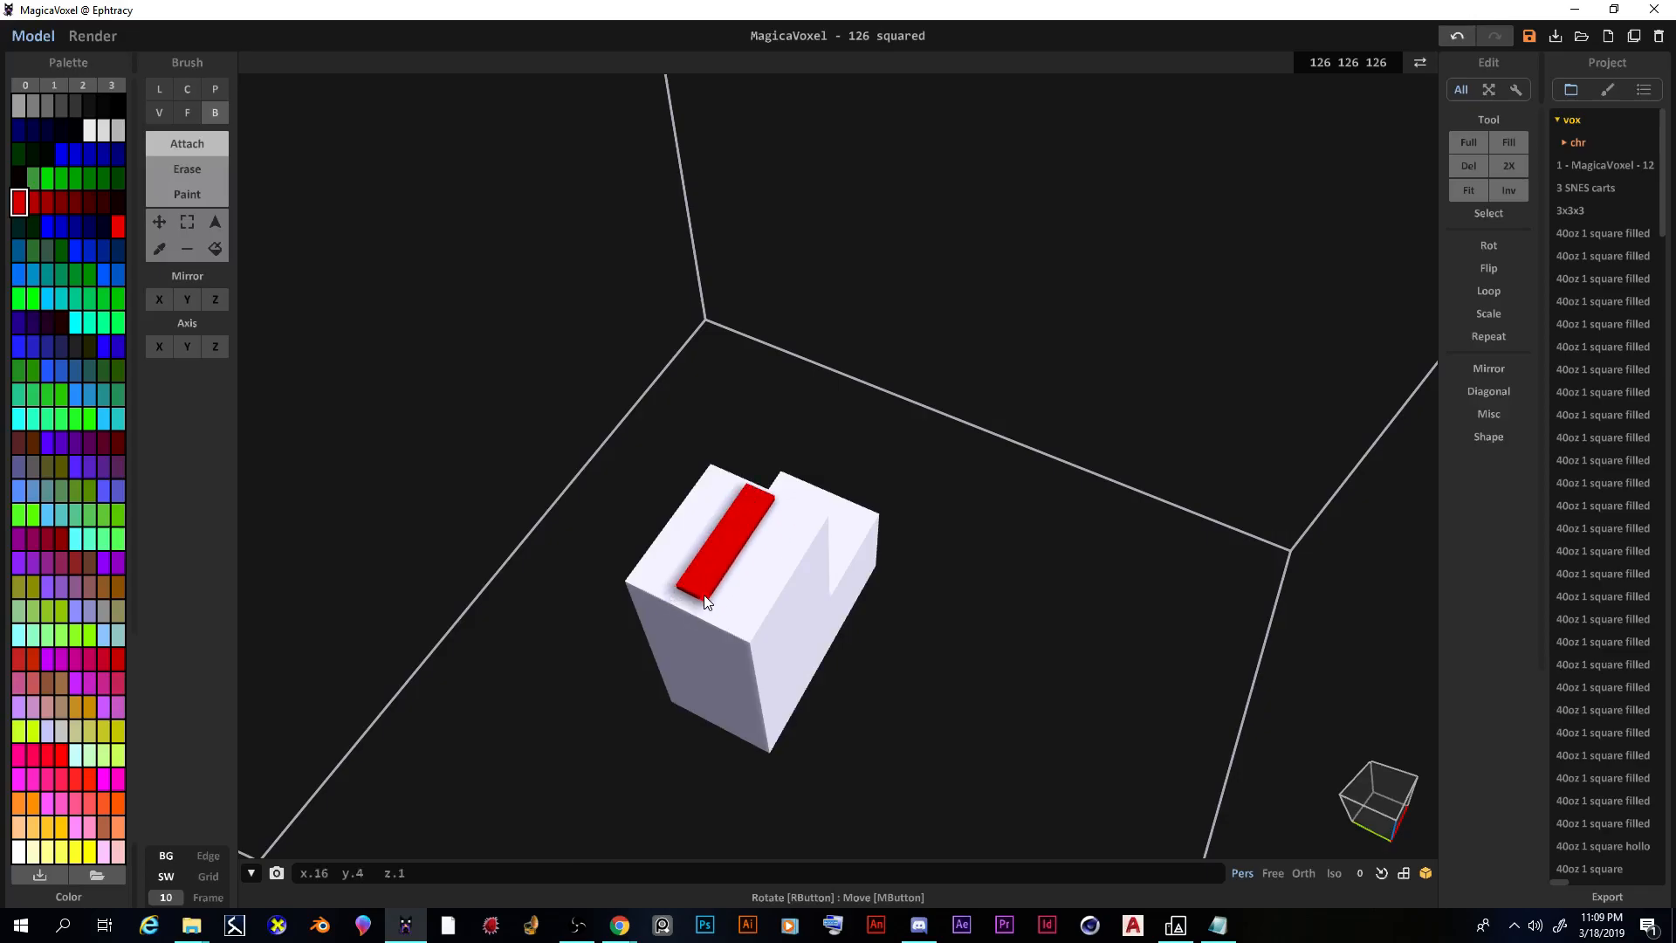
pyautogui.click(187, 112)
pyautogui.moveTo(729, 536); pyautogui.dragTo(723, 524)
pyautogui.click(723, 524)
pyautogui.moveTo(777, 559)
pyautogui.mouseDown(button='right')
pyautogui.moveTo(684, 461)
pyautogui.moveTo(768, 506)
pyautogui.moveTo(643, 431)
pyautogui.moveTo(685, 550)
pyautogui.moveTo(486, 370)
pyautogui.mouseUp(button='right')
pyautogui.scroll(5, 650, 462)
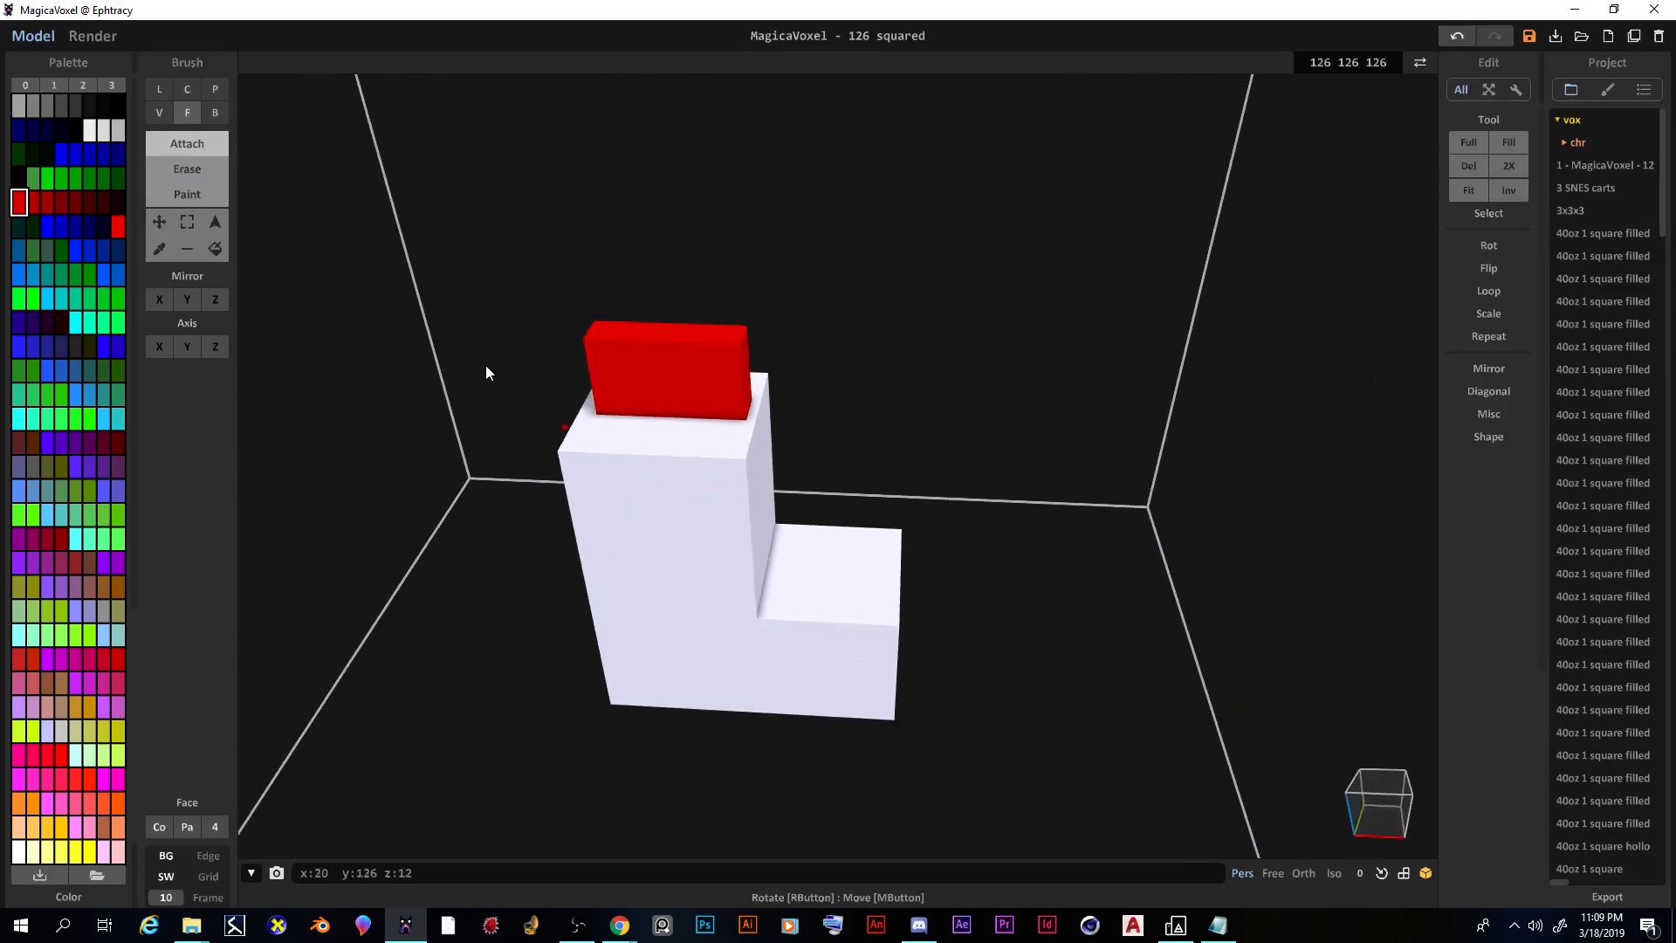
# Step: Erase notches into the red block's top with a size-2 Voxel brush, then reset size to 1
pyautogui.click(191, 171)
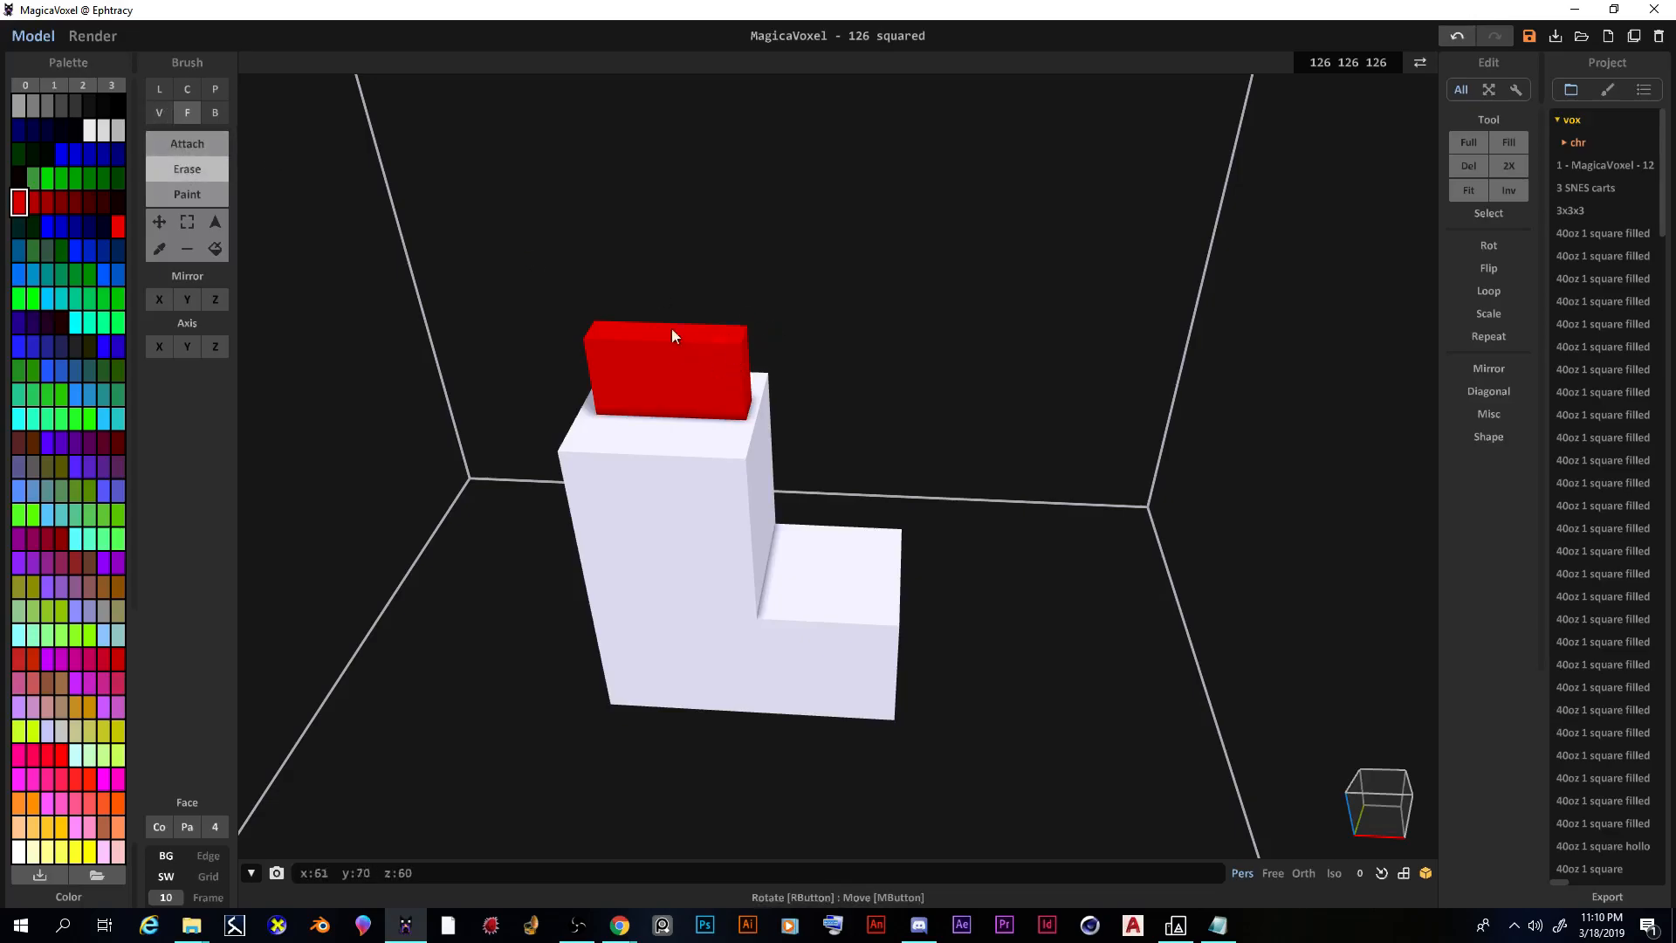
pyautogui.click(160, 113)
pyautogui.moveTo(416, 301); pyautogui.dragTo(628, 374, button='right')
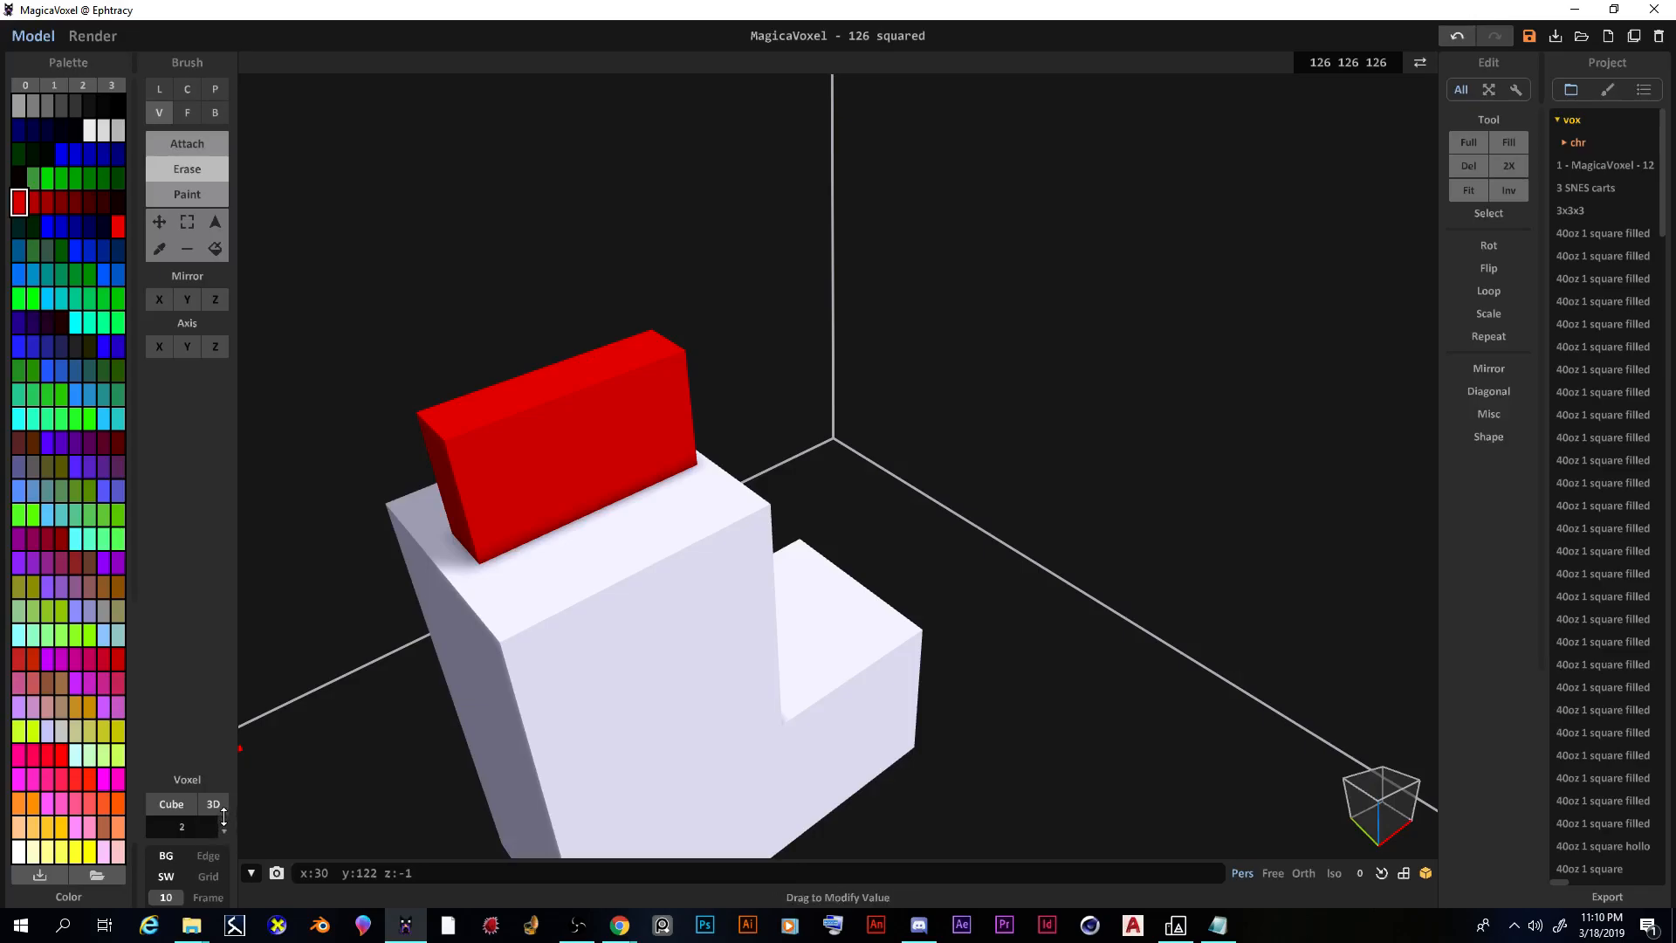
pyautogui.click(568, 431)
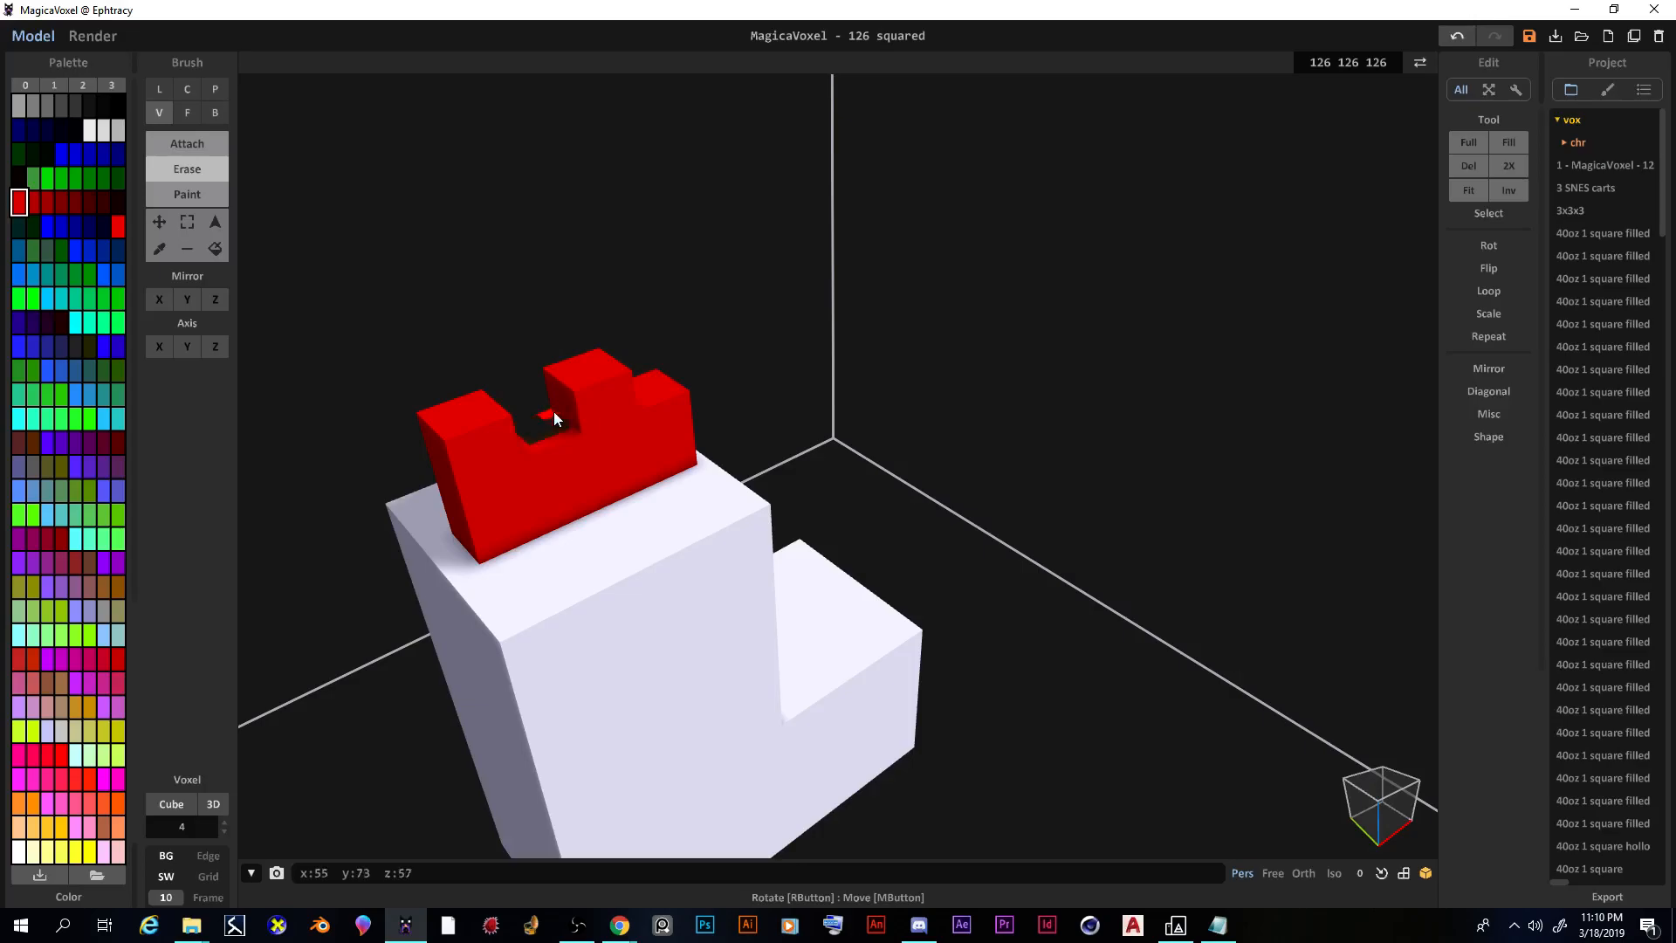
pyautogui.moveTo(786, 535)
pyautogui.mouseDown(button='right')
pyautogui.moveTo(681, 486)
pyautogui.moveTo(625, 494)
pyautogui.moveTo(686, 495)
pyautogui.mouseUp(button='right')
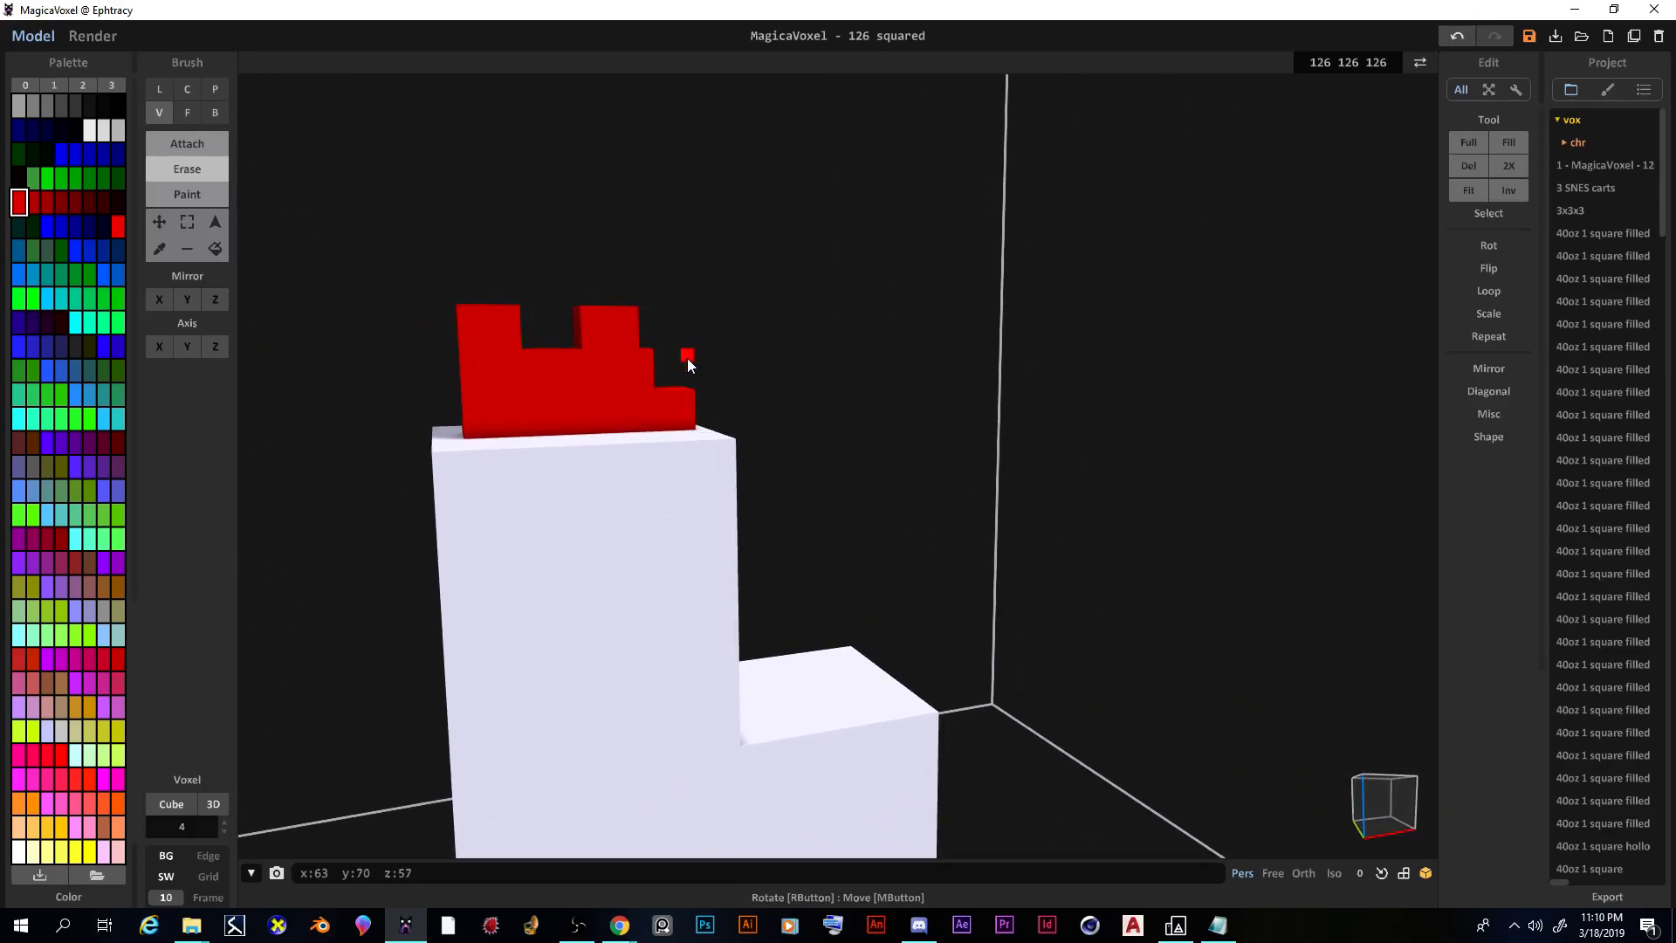
pyautogui.moveTo(667, 354)
pyautogui.mouseDown(button='right')
pyautogui.moveTo(635, 402)
pyautogui.moveTo(645, 364)
pyautogui.mouseUp(button='right')
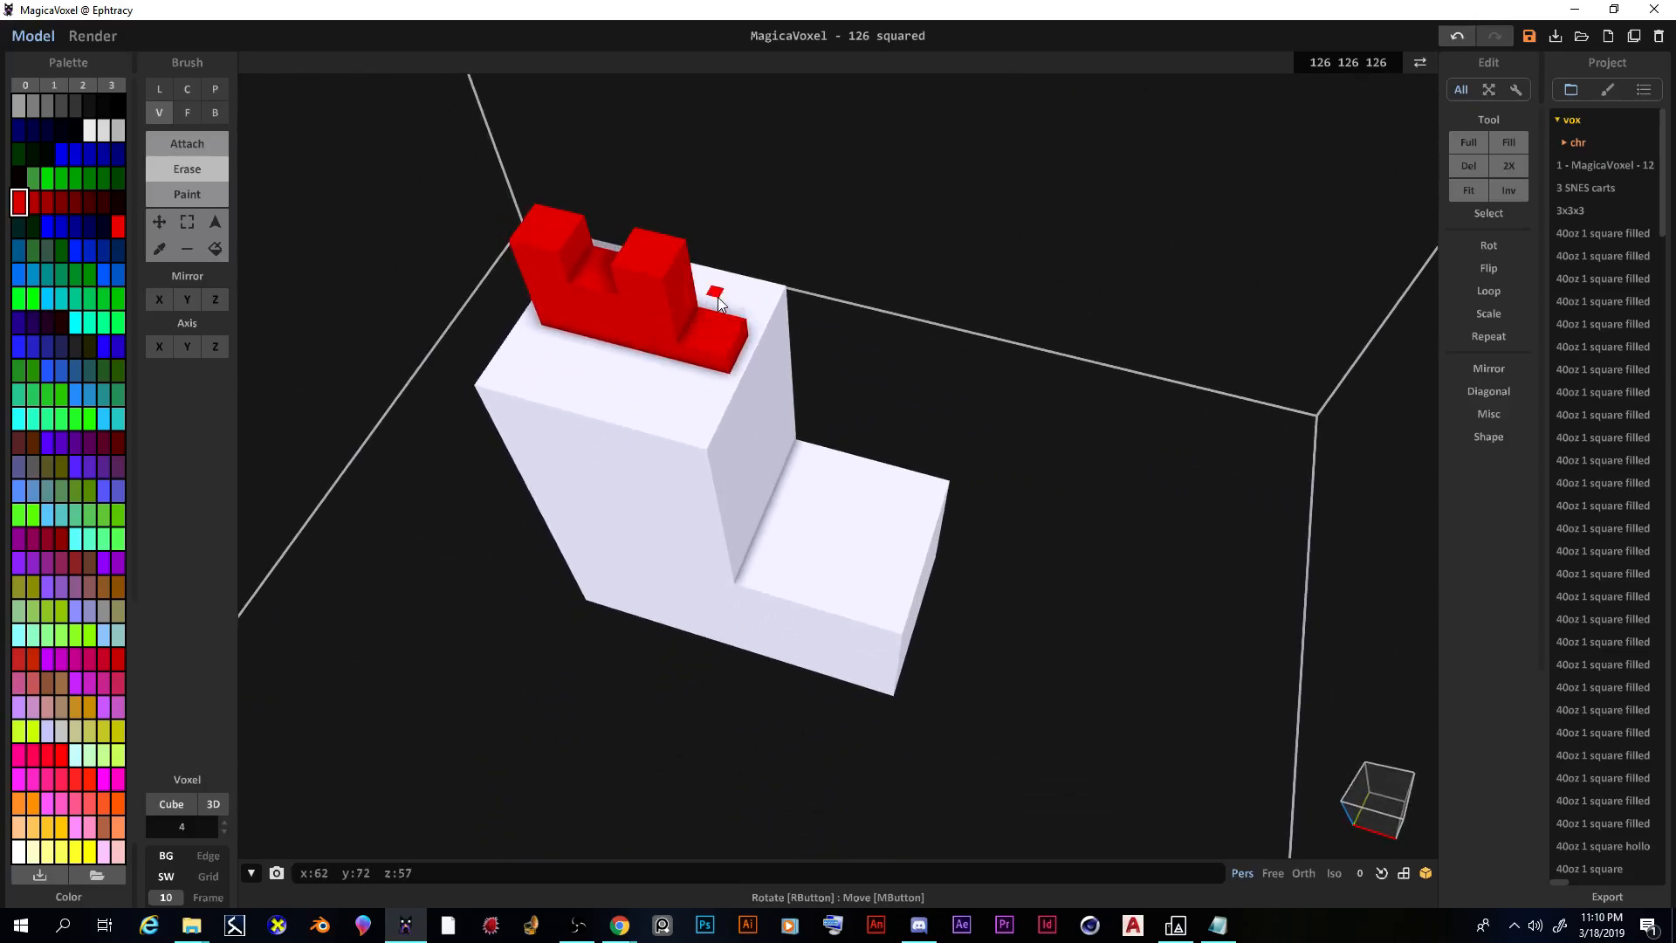
pyautogui.click(625, 475)
pyautogui.moveTo(625, 475)
pyautogui.mouseDown(button='right')
pyautogui.moveTo(726, 348)
pyautogui.moveTo(567, 595)
pyautogui.mouseUp(button='right')
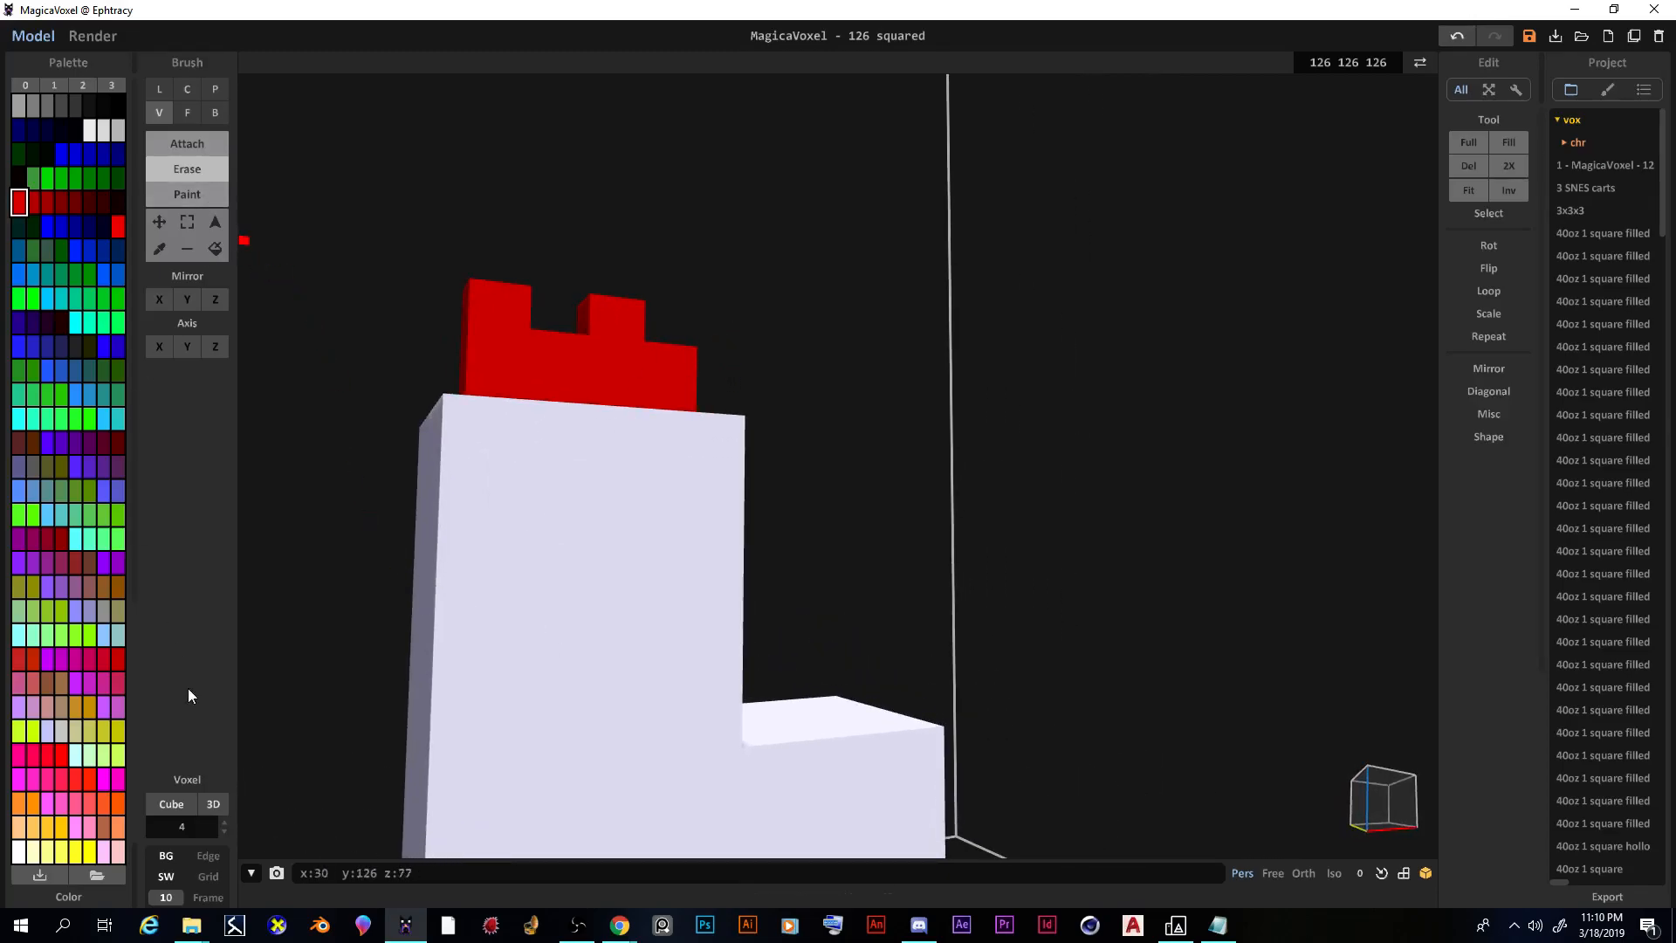
pyautogui.click(223, 835)
pyautogui.moveTo(378, 483)
pyautogui.mouseDown(button='right')
pyautogui.moveTo(328, 546)
pyautogui.moveTo(363, 546)
pyautogui.moveTo(303, 538)
pyautogui.moveTo(269, 673)
pyautogui.mouseUp(button='right')
pyautogui.scroll(-5, 363, 546)
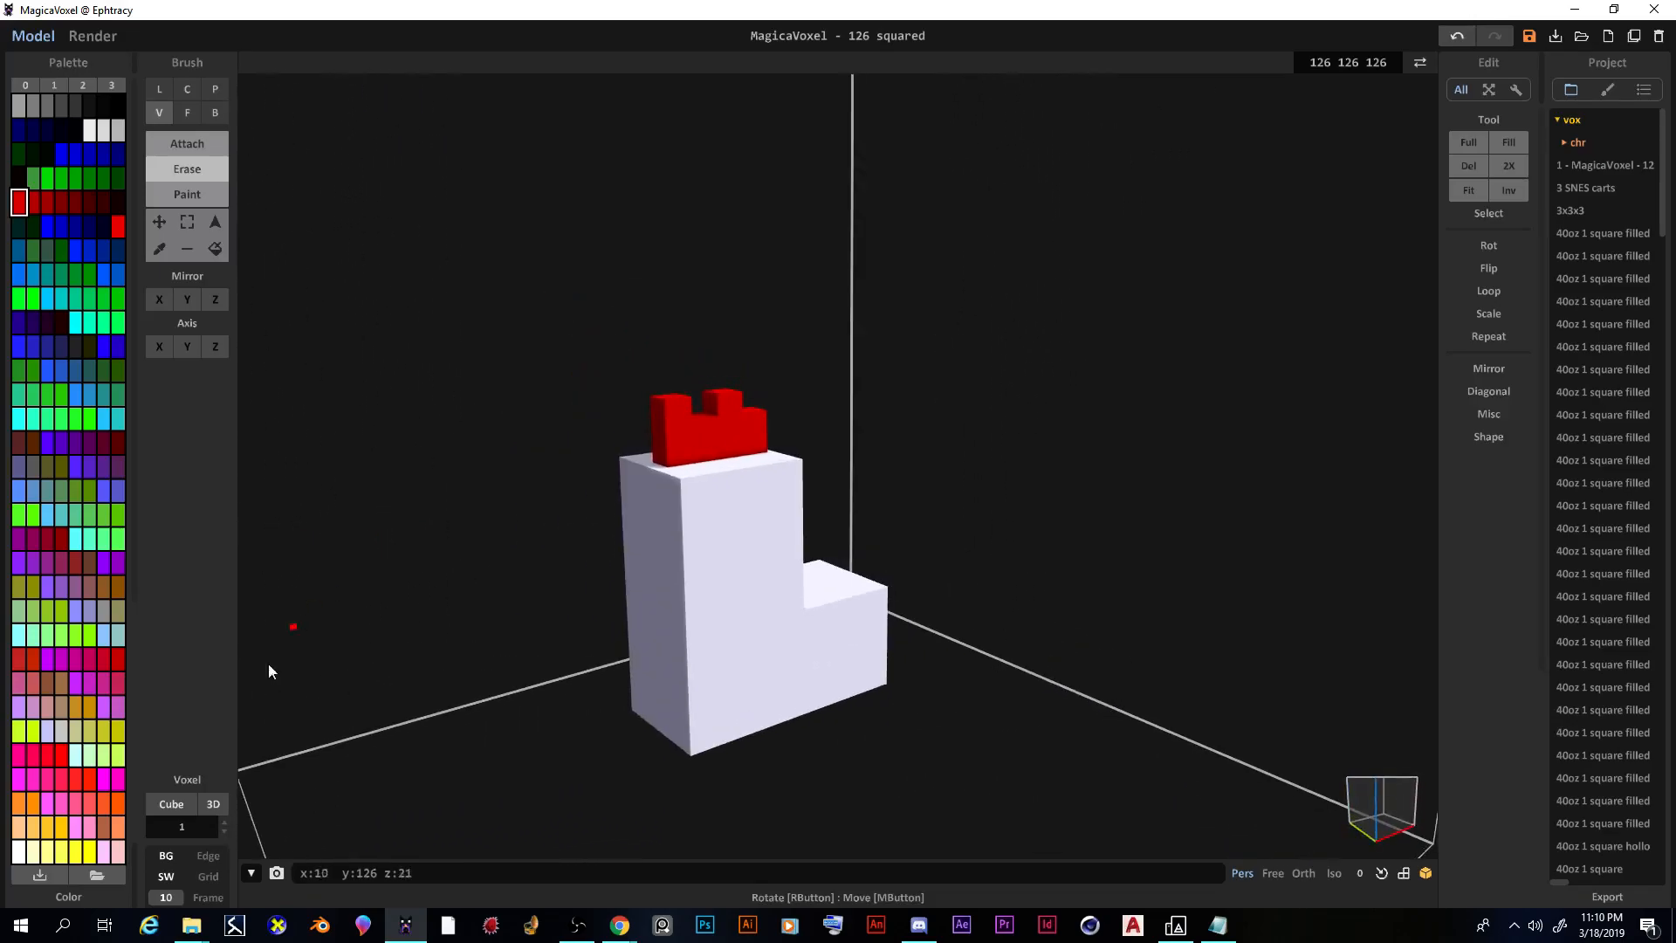
# Step: Choose orange and extrude the beak's face outward by one voxel with the Face brush
pyautogui.click(190, 115)
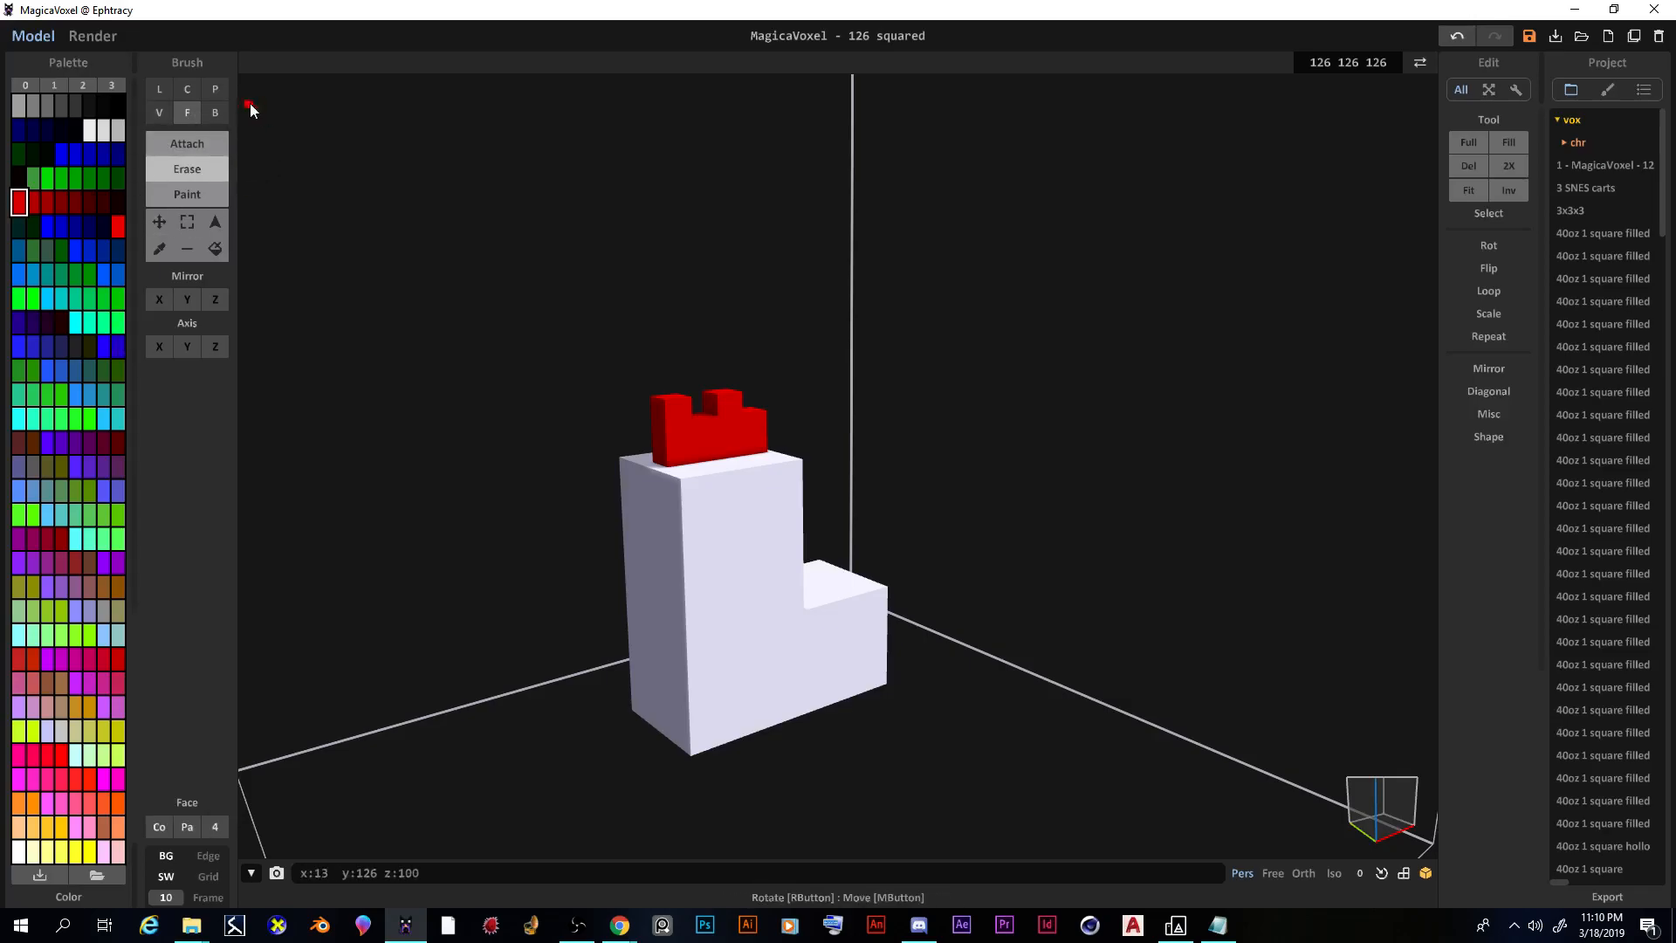
pyautogui.click(218, 111)
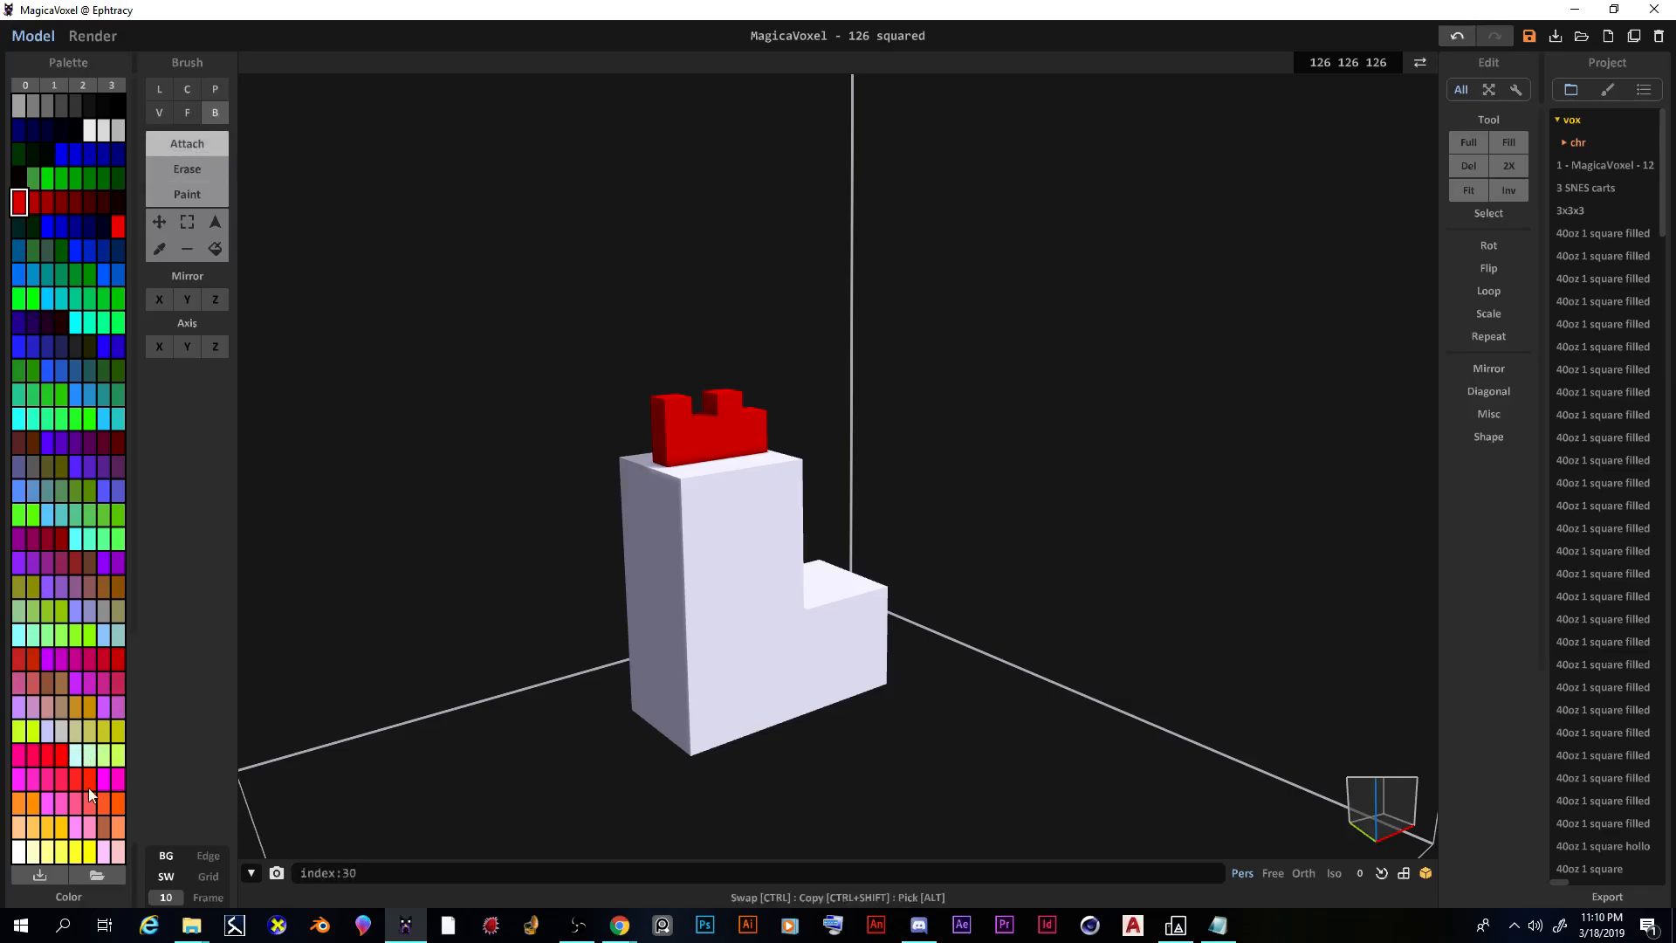
pyautogui.click(118, 805)
pyautogui.moveTo(432, 641); pyautogui.dragTo(699, 501, button='right')
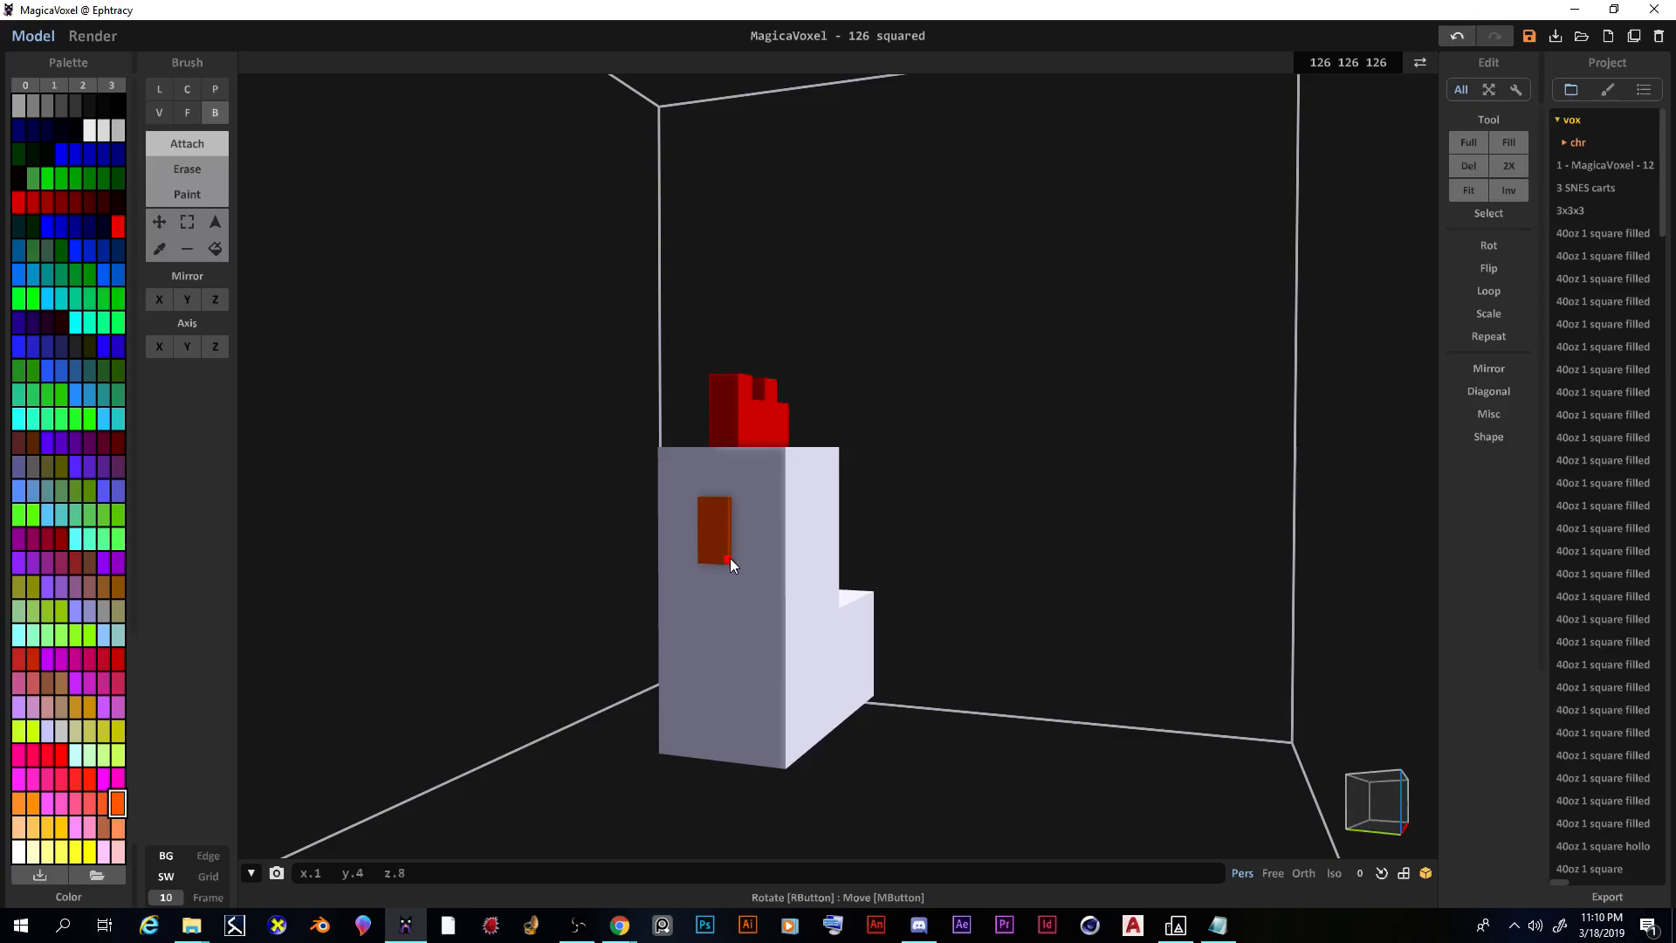
pyautogui.moveTo(934, 623)
pyautogui.mouseDown(button='right')
pyautogui.moveTo(1035, 621)
pyautogui.moveTo(858, 638)
pyautogui.mouseUp(button='right')
pyautogui.click(188, 115)
pyautogui.moveTo(496, 540); pyautogui.dragTo(571, 471, button='right')
pyautogui.click(679, 508)
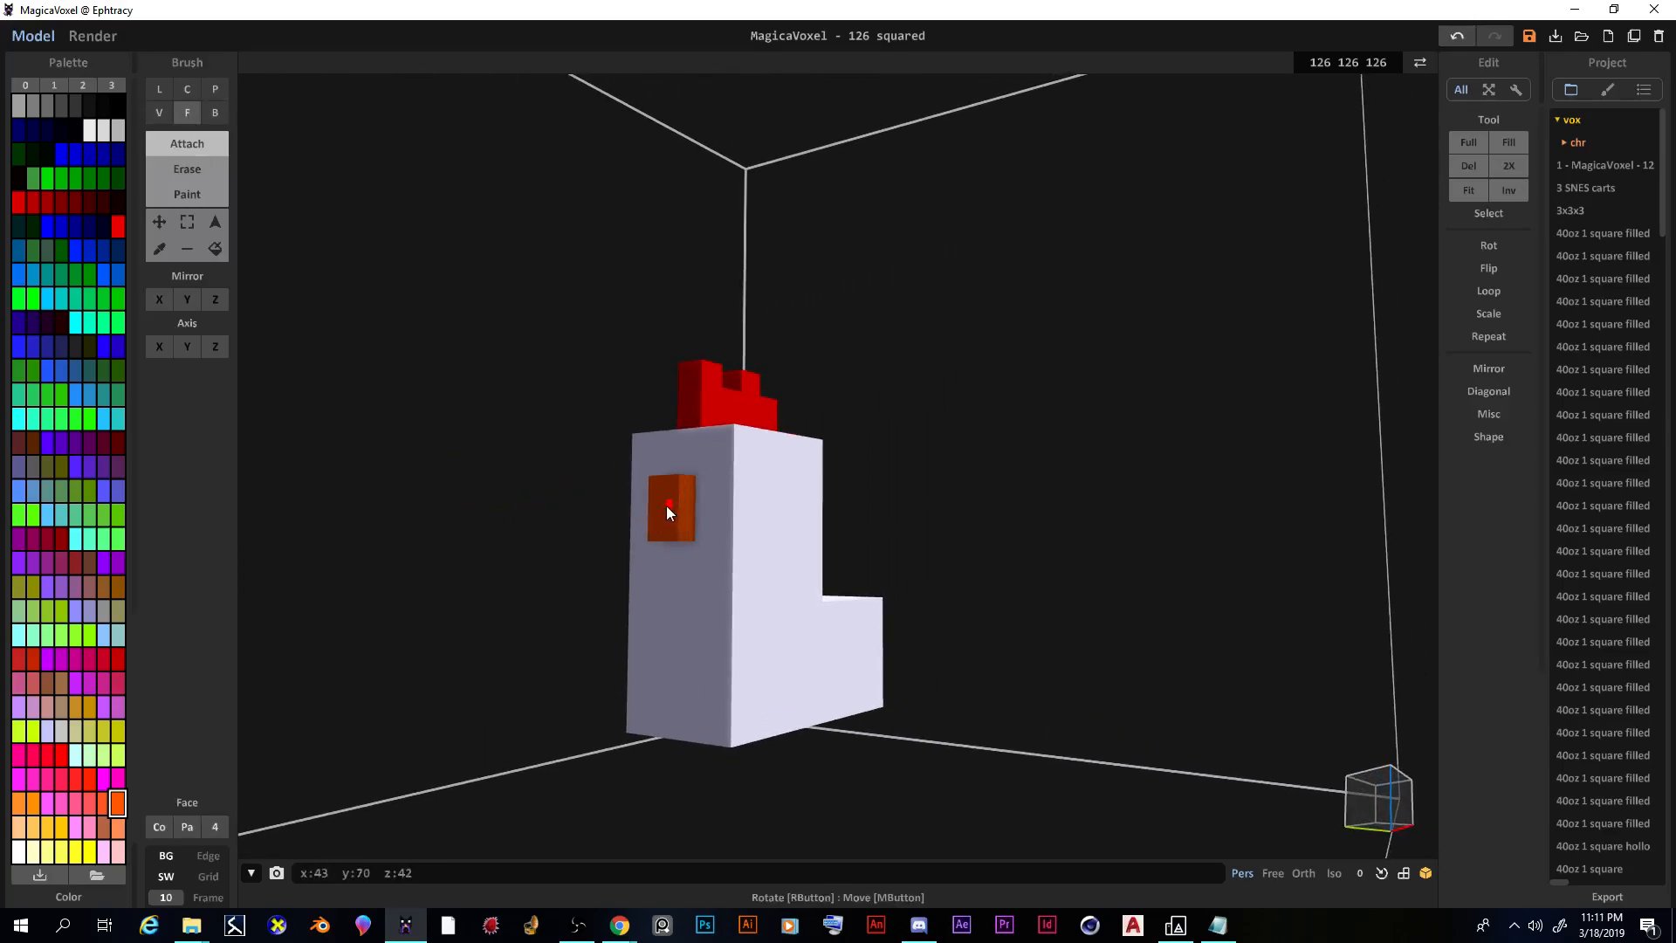
pyautogui.moveTo(637, 517); pyautogui.dragTo(401, 298, button='right')
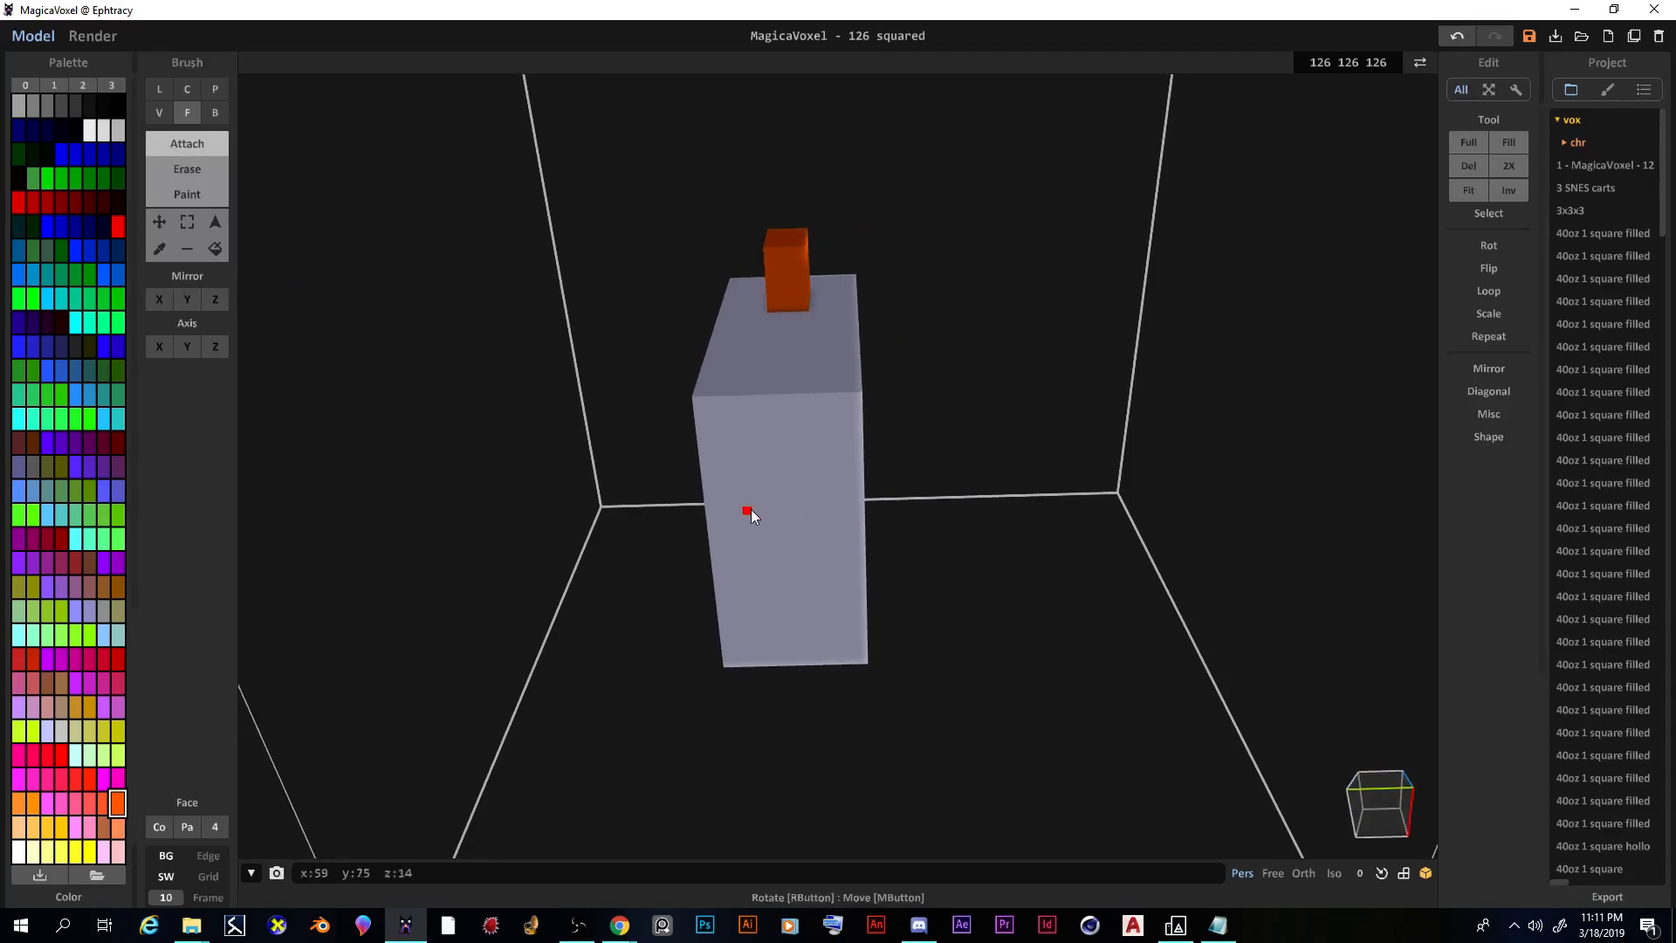
# Step: In Voxel mode, attach an orange voxel under the chicken's body to start a leg
pyautogui.click(158, 113)
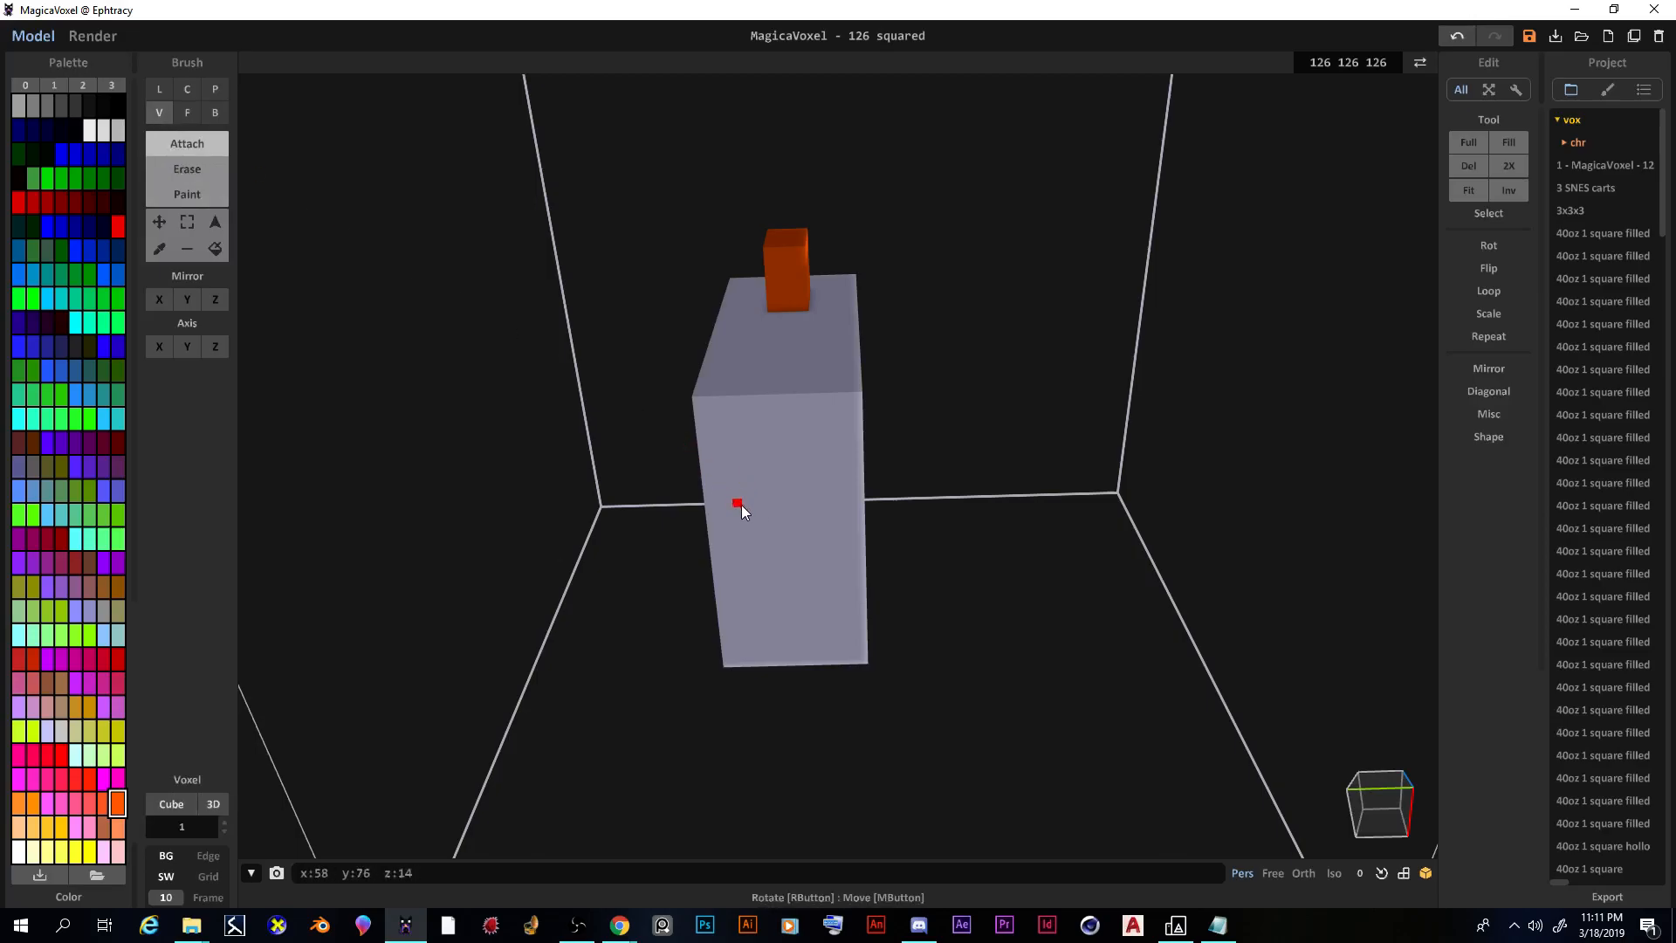
pyautogui.moveTo(742, 511)
pyautogui.mouseDown(button='right')
pyautogui.moveTo(842, 531)
pyautogui.moveTo(720, 510)
pyautogui.moveTo(740, 513)
pyautogui.mouseUp(button='right')
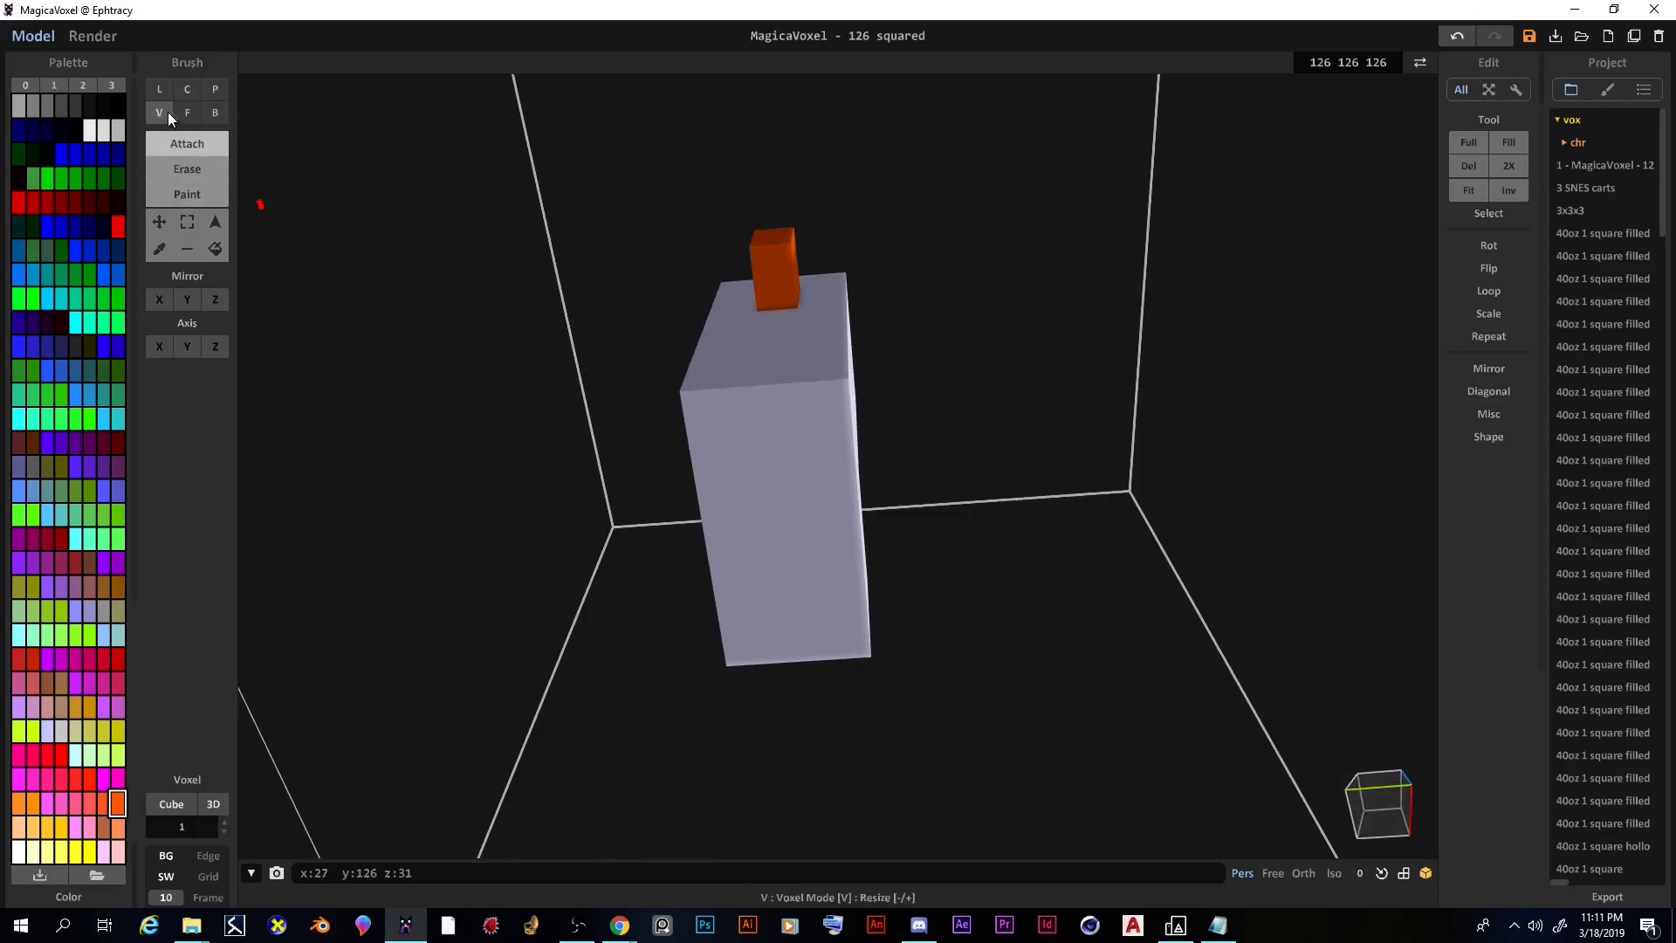
pyautogui.click(732, 506)
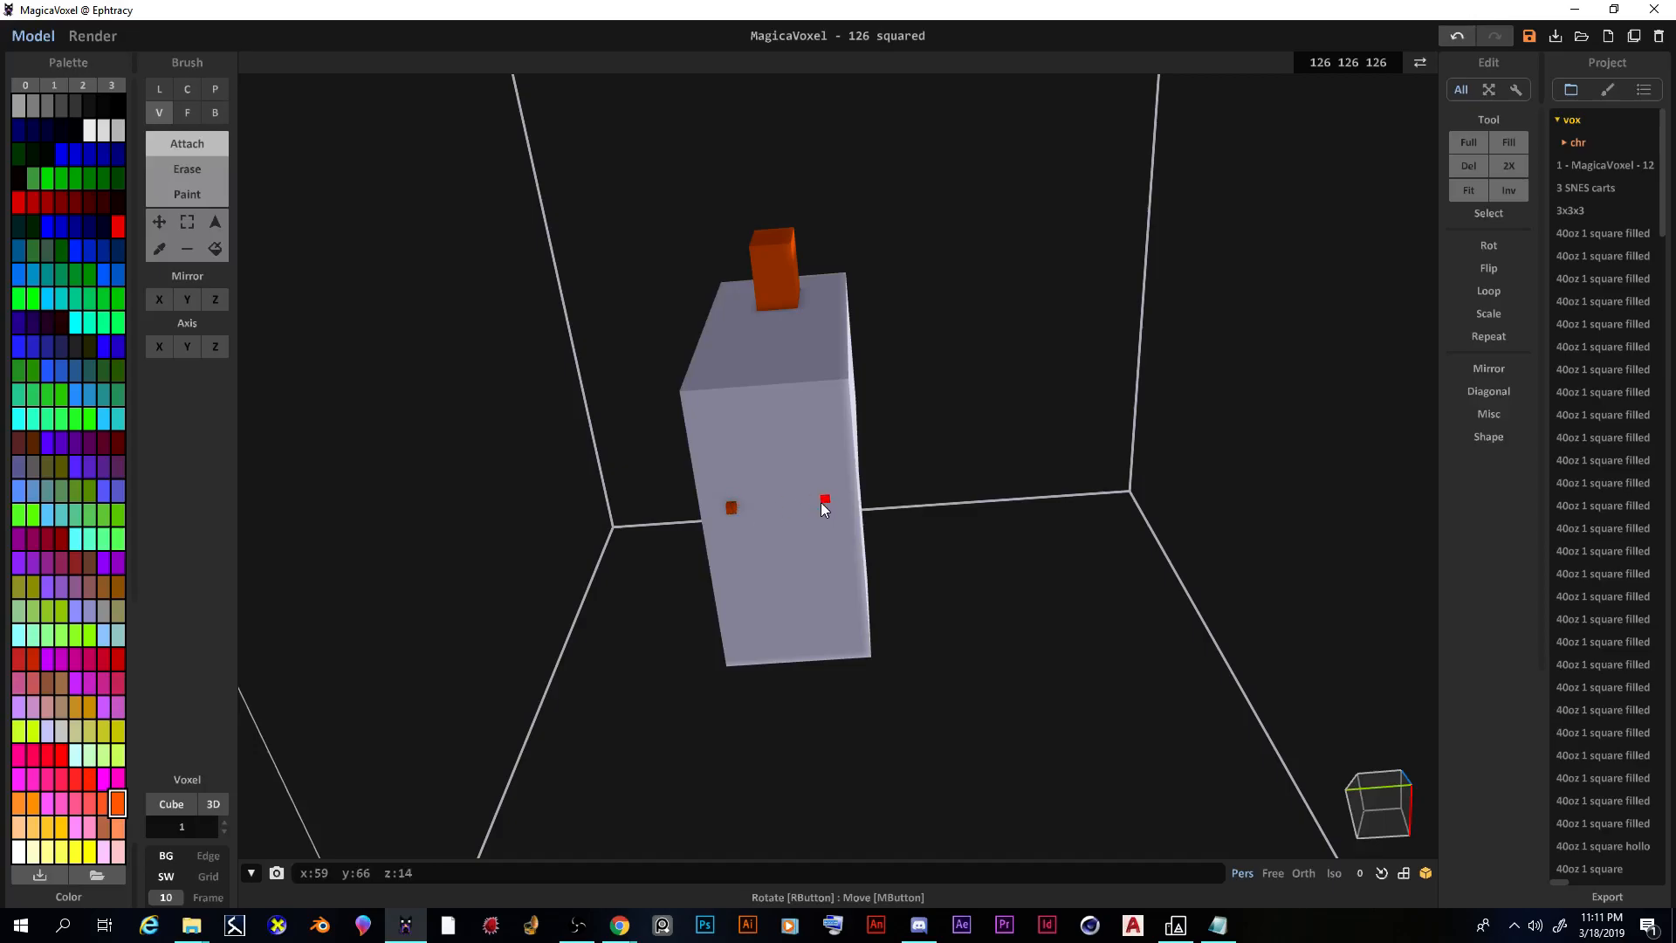
pyautogui.moveTo(828, 525)
pyautogui.mouseDown(button='right')
pyautogui.moveTo(849, 520)
pyautogui.moveTo(846, 486)
pyautogui.moveTo(830, 536)
pyautogui.mouseUp(button='right')
# Step: In Face mode, extrude the left orange stub down into a long bar and start lengthening the right one
pyautogui.click(187, 112)
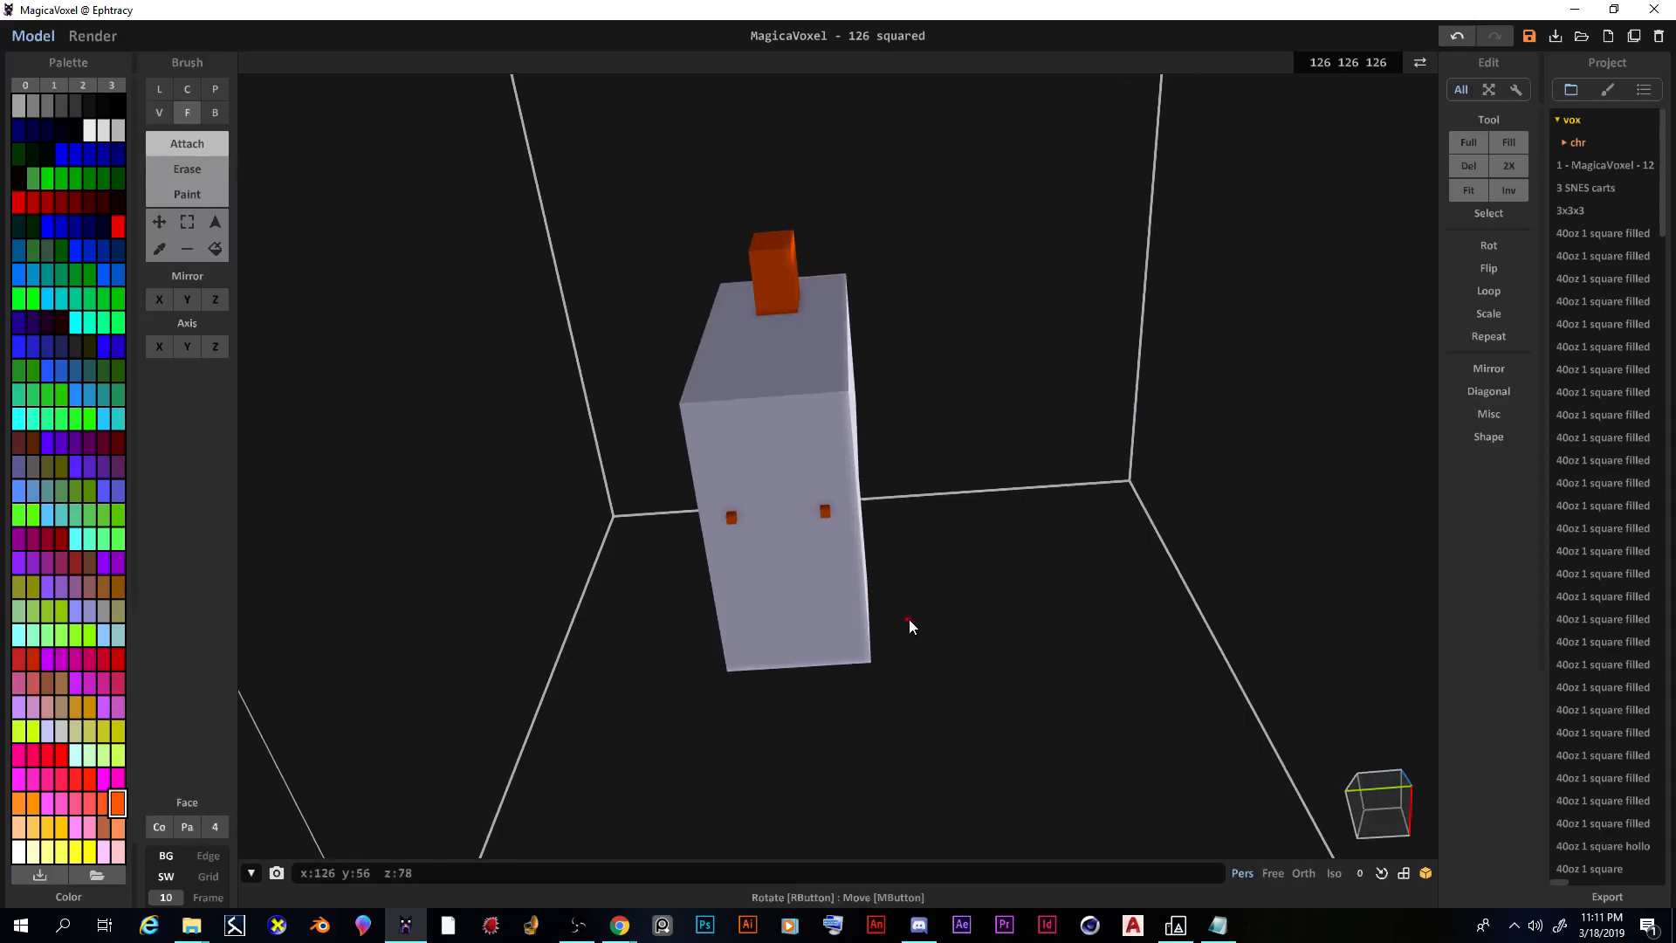
pyautogui.click(725, 519)
pyautogui.hotkey('ctrl', 'z')
pyautogui.moveTo(689, 542); pyautogui.dragTo(719, 536, button='right')
pyautogui.scroll(5, 720, 536)
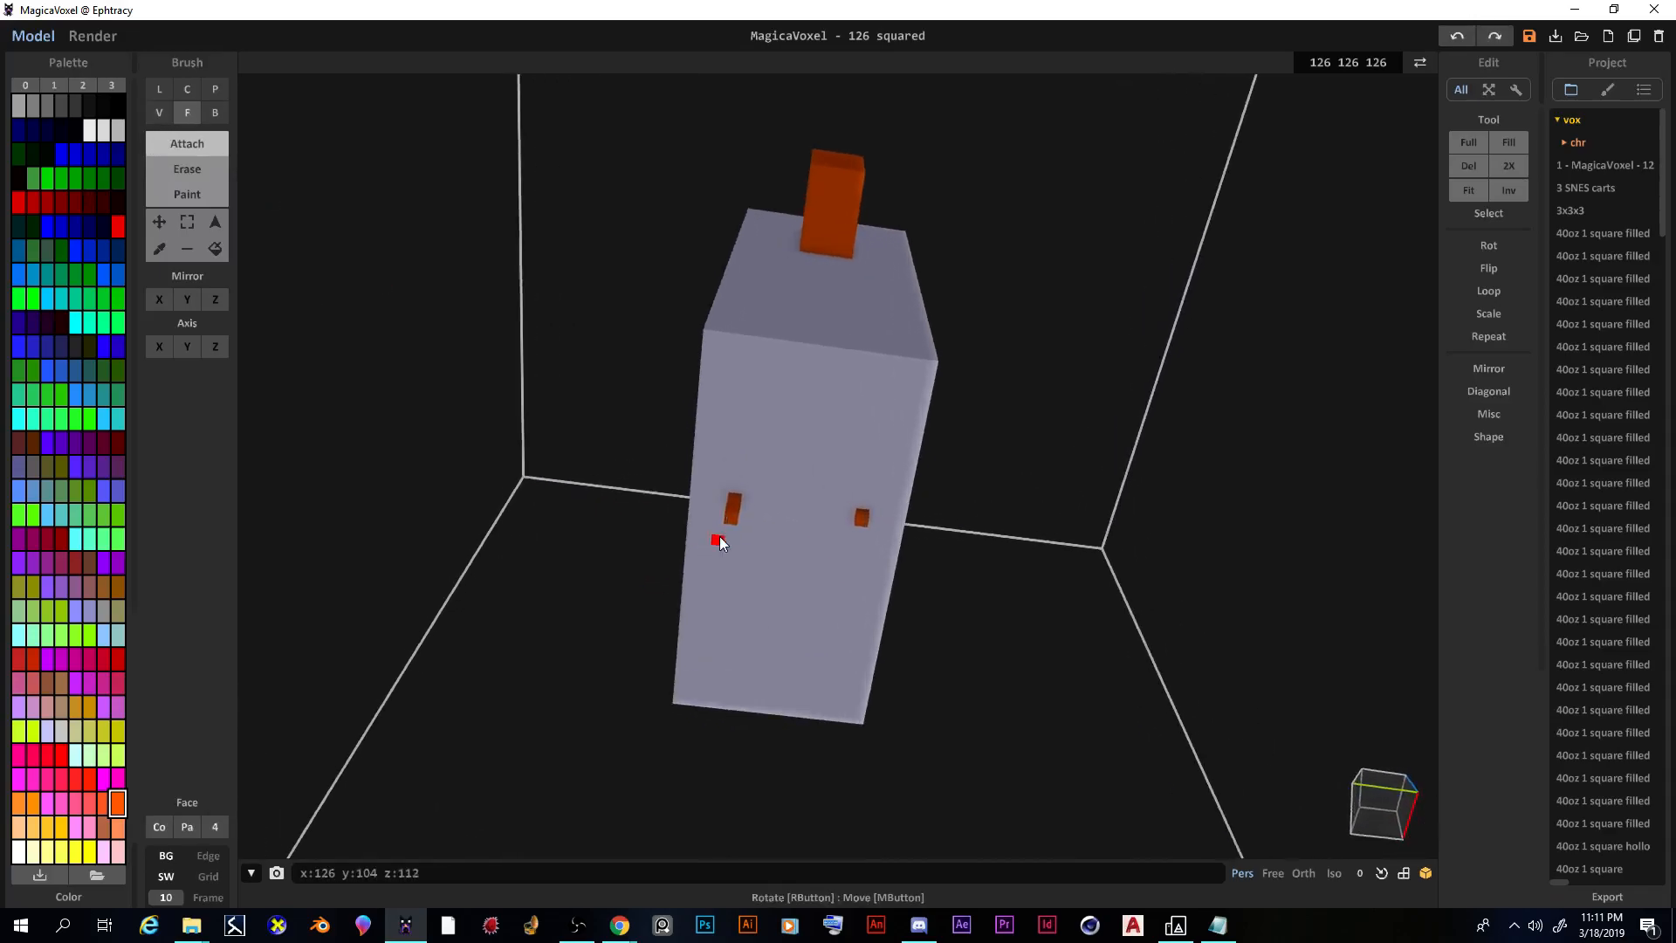
pyautogui.moveTo(642, 595); pyautogui.dragTo(626, 661)
pyautogui.click(627, 657)
pyautogui.click(882, 578)
pyautogui.click(876, 595)
# Step: Lengthen the right leg by one voxel and undo an accidental orange face
pyautogui.click(877, 620)
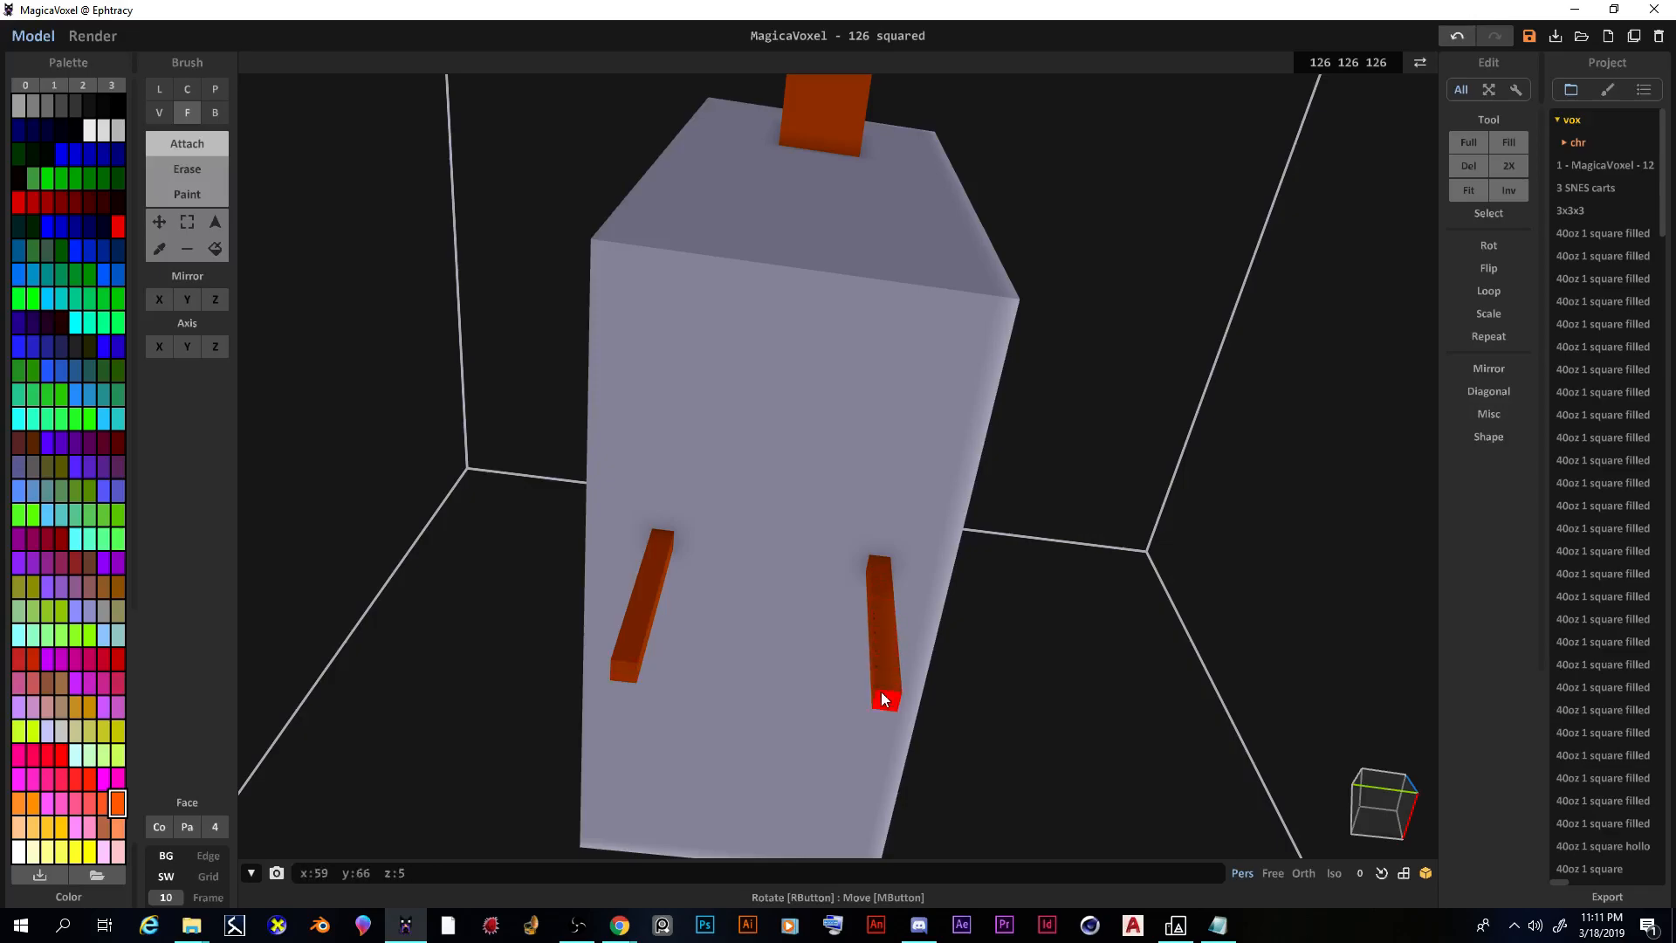
pyautogui.moveTo(889, 652); pyautogui.dragTo(573, 498, button='right')
pyautogui.click(682, 505)
pyautogui.hotkey('ctrl', 'z')
# Step: In Voxel mode, attach a foot voxel at the bottom of the right leg
pyautogui.click(160, 113)
pyautogui.moveTo(677, 494); pyautogui.dragTo(591, 658, button='right')
pyautogui.scroll(5, 590, 658)
pyautogui.moveTo(723, 704); pyautogui.dragTo(859, 773, button='right')
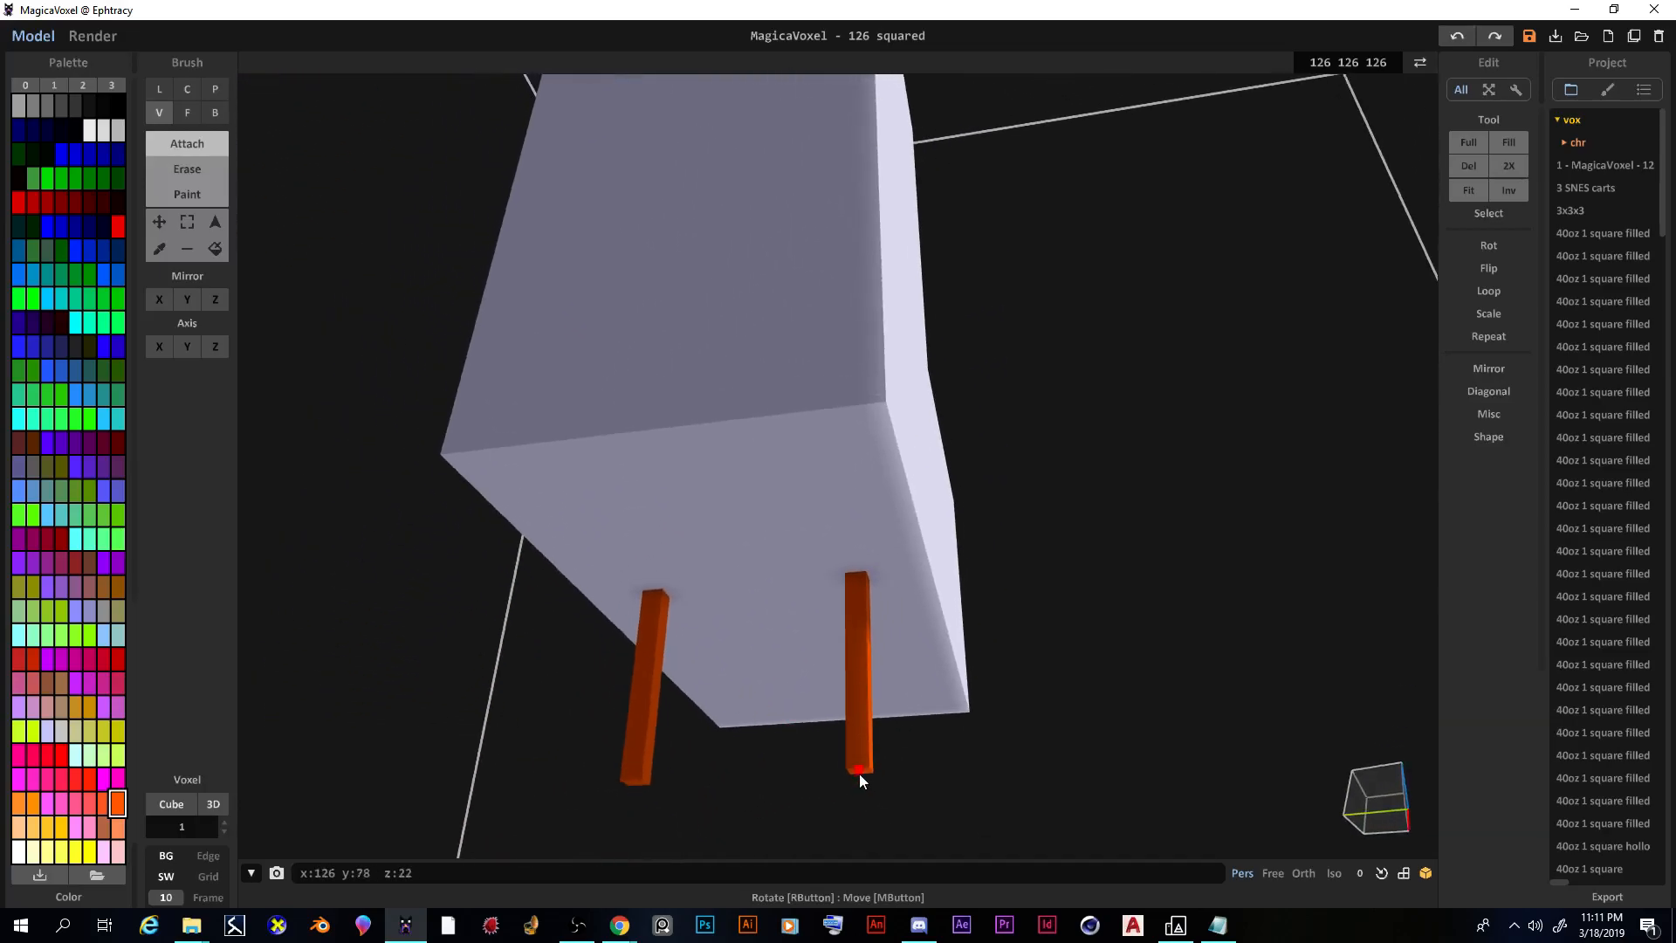
pyautogui.click(854, 757)
pyautogui.moveTo(861, 751)
pyautogui.mouseDown(button='right')
pyautogui.moveTo(809, 779)
pyautogui.moveTo(890, 753)
pyautogui.mouseUp(button='right')
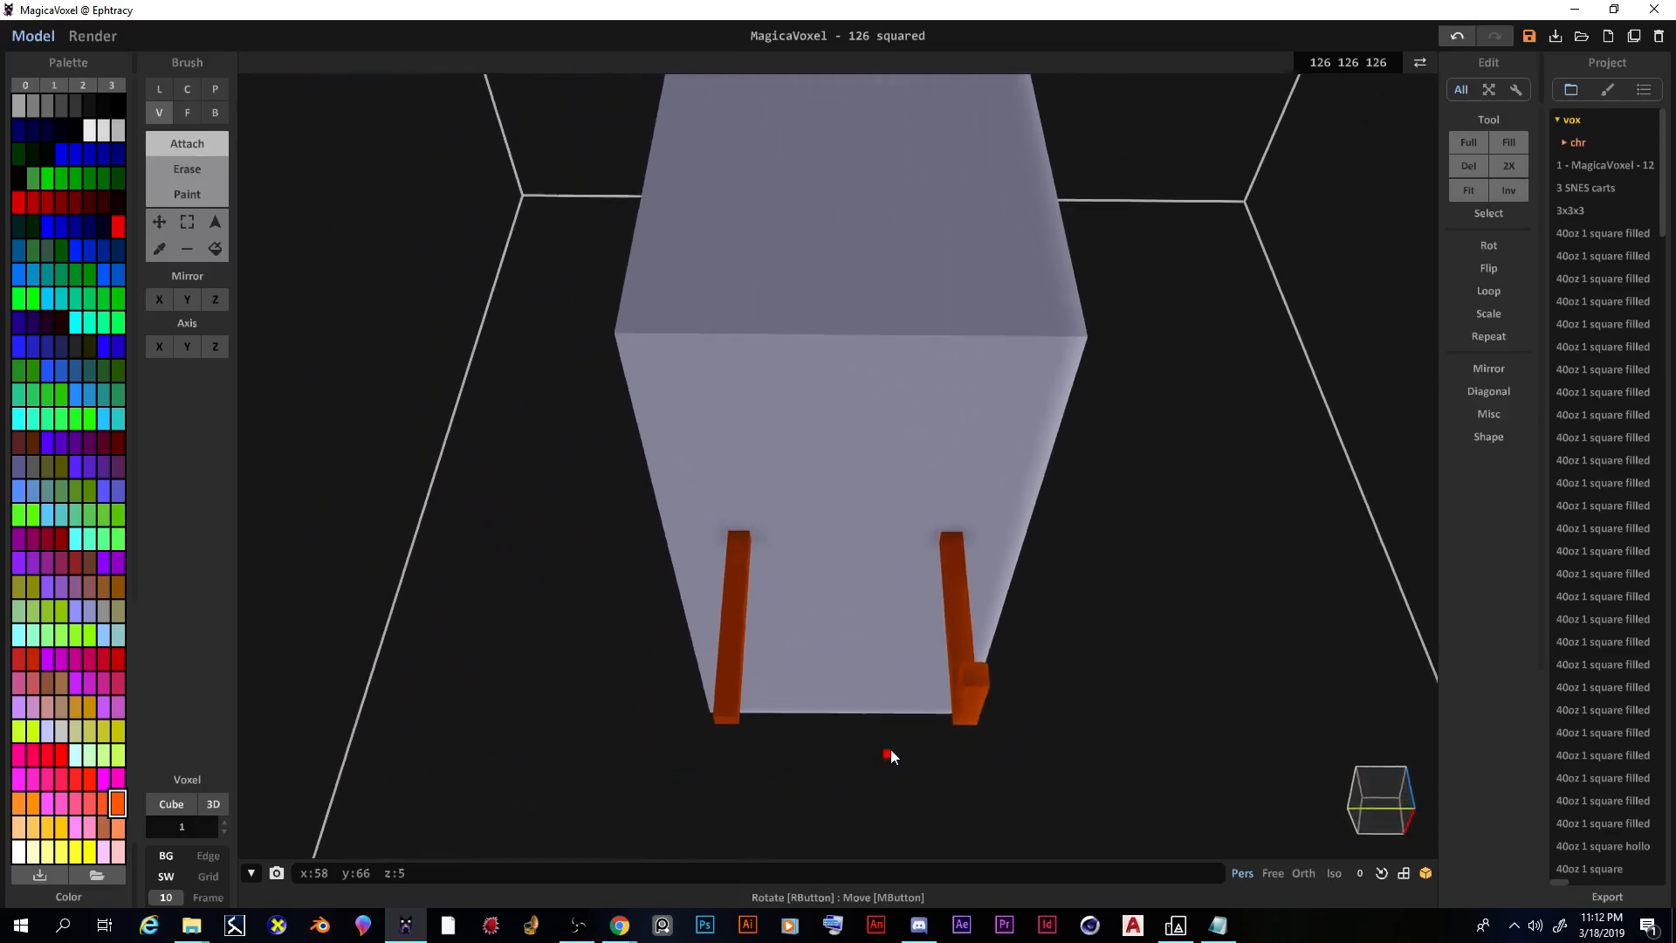
pyautogui.moveTo(726, 681); pyautogui.dragTo(951, 720, button='right')
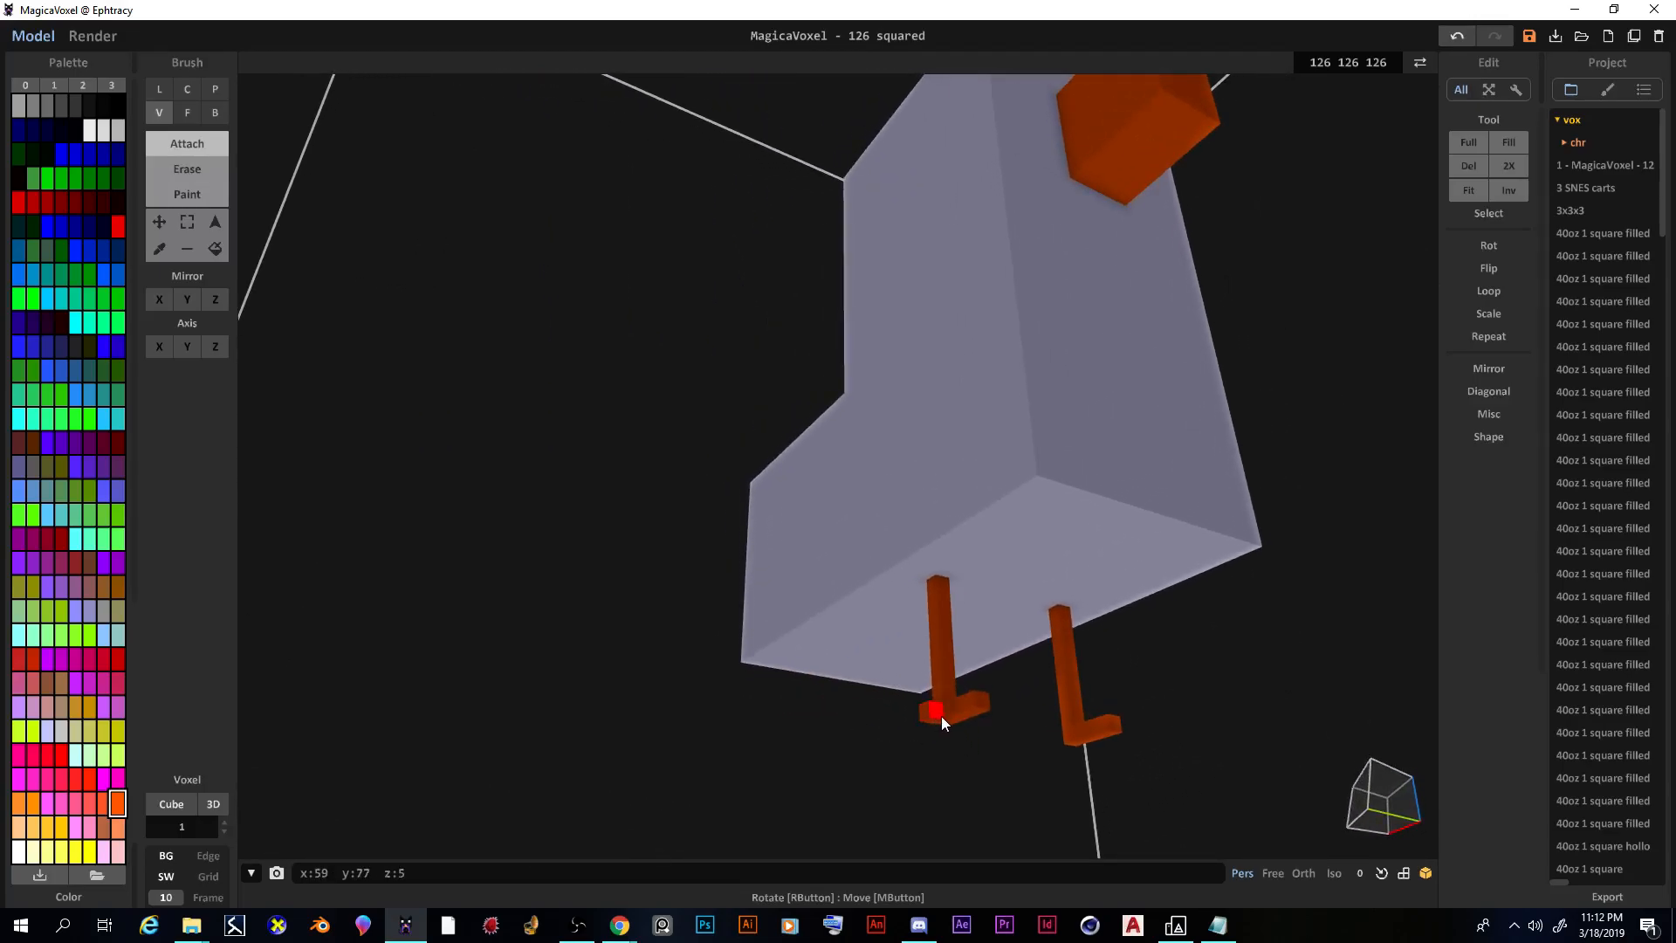
pyautogui.moveTo(982, 700); pyautogui.dragTo(617, 735, button='right')
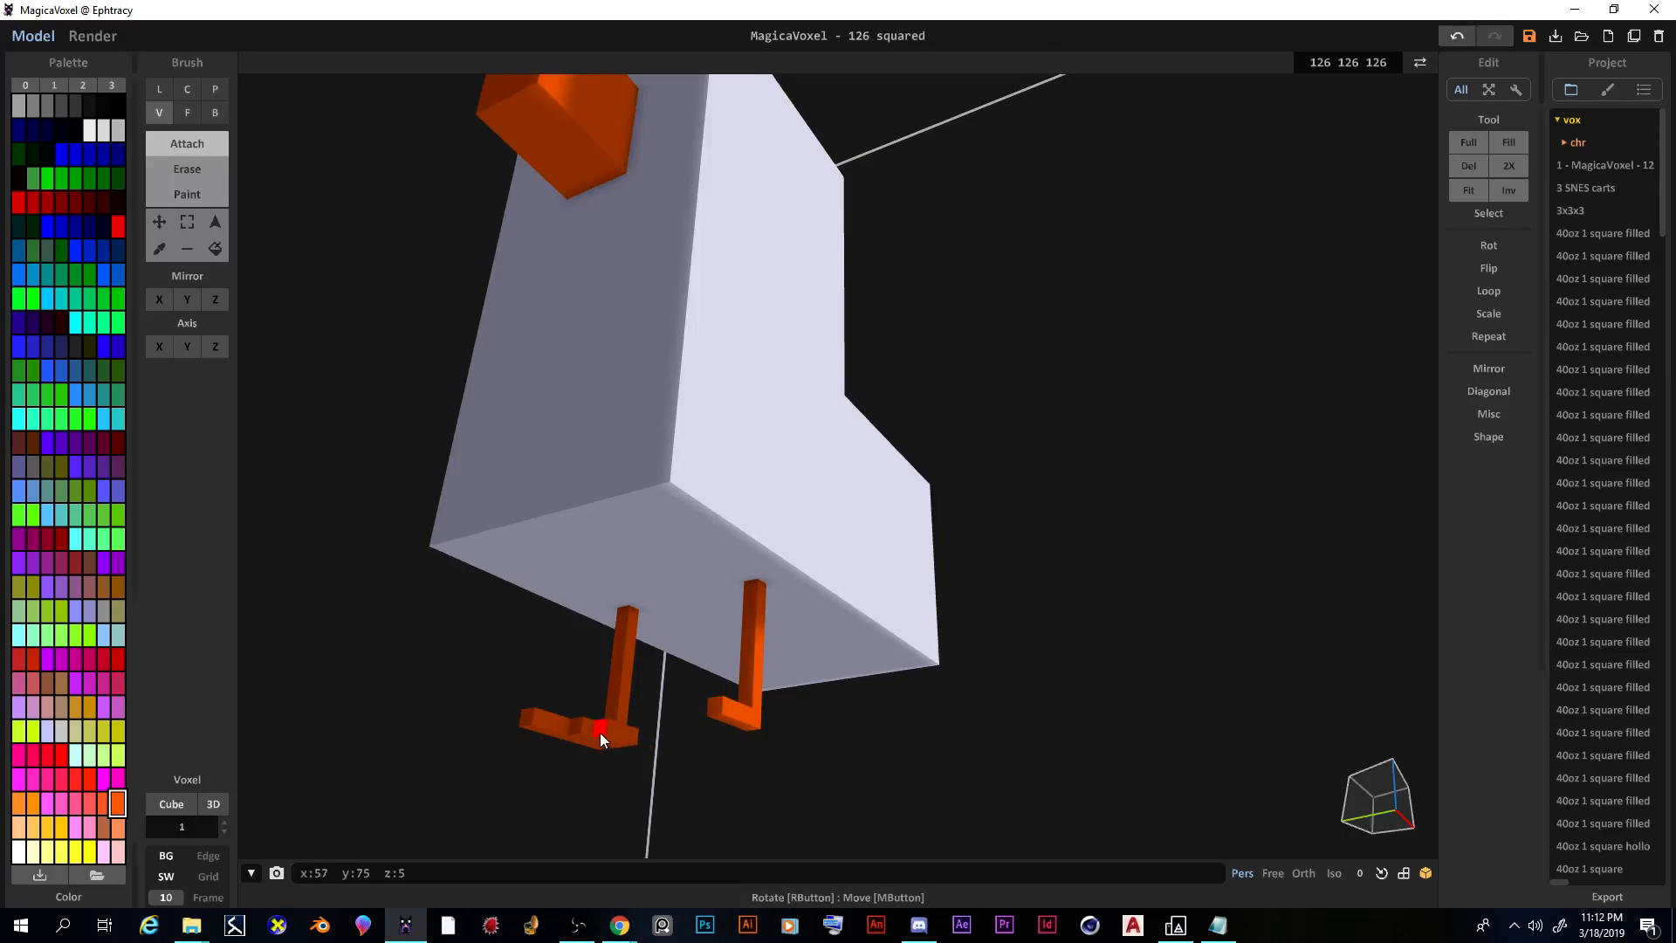
pyautogui.moveTo(567, 720)
pyautogui.mouseDown(button='right')
pyautogui.moveTo(597, 744)
pyautogui.moveTo(667, 717)
pyautogui.moveTo(663, 676)
pyautogui.moveTo(980, 710)
pyautogui.moveTo(1012, 730)
pyautogui.moveTo(944, 825)
pyautogui.moveTo(785, 808)
pyautogui.moveTo(673, 830)
pyautogui.moveTo(618, 872)
pyautogui.moveTo(494, 853)
pyautogui.moveTo(574, 904)
pyautogui.moveTo(715, 751)
pyautogui.moveTo(673, 700)
pyautogui.moveTo(615, 754)
pyautogui.moveTo(677, 644)
pyautogui.moveTo(729, 599)
pyautogui.moveTo(783, 632)
pyautogui.moveTo(898, 640)
pyautogui.moveTo(832, 603)
pyautogui.moveTo(819, 562)
pyautogui.moveTo(835, 584)
pyautogui.mouseUp(button='right')
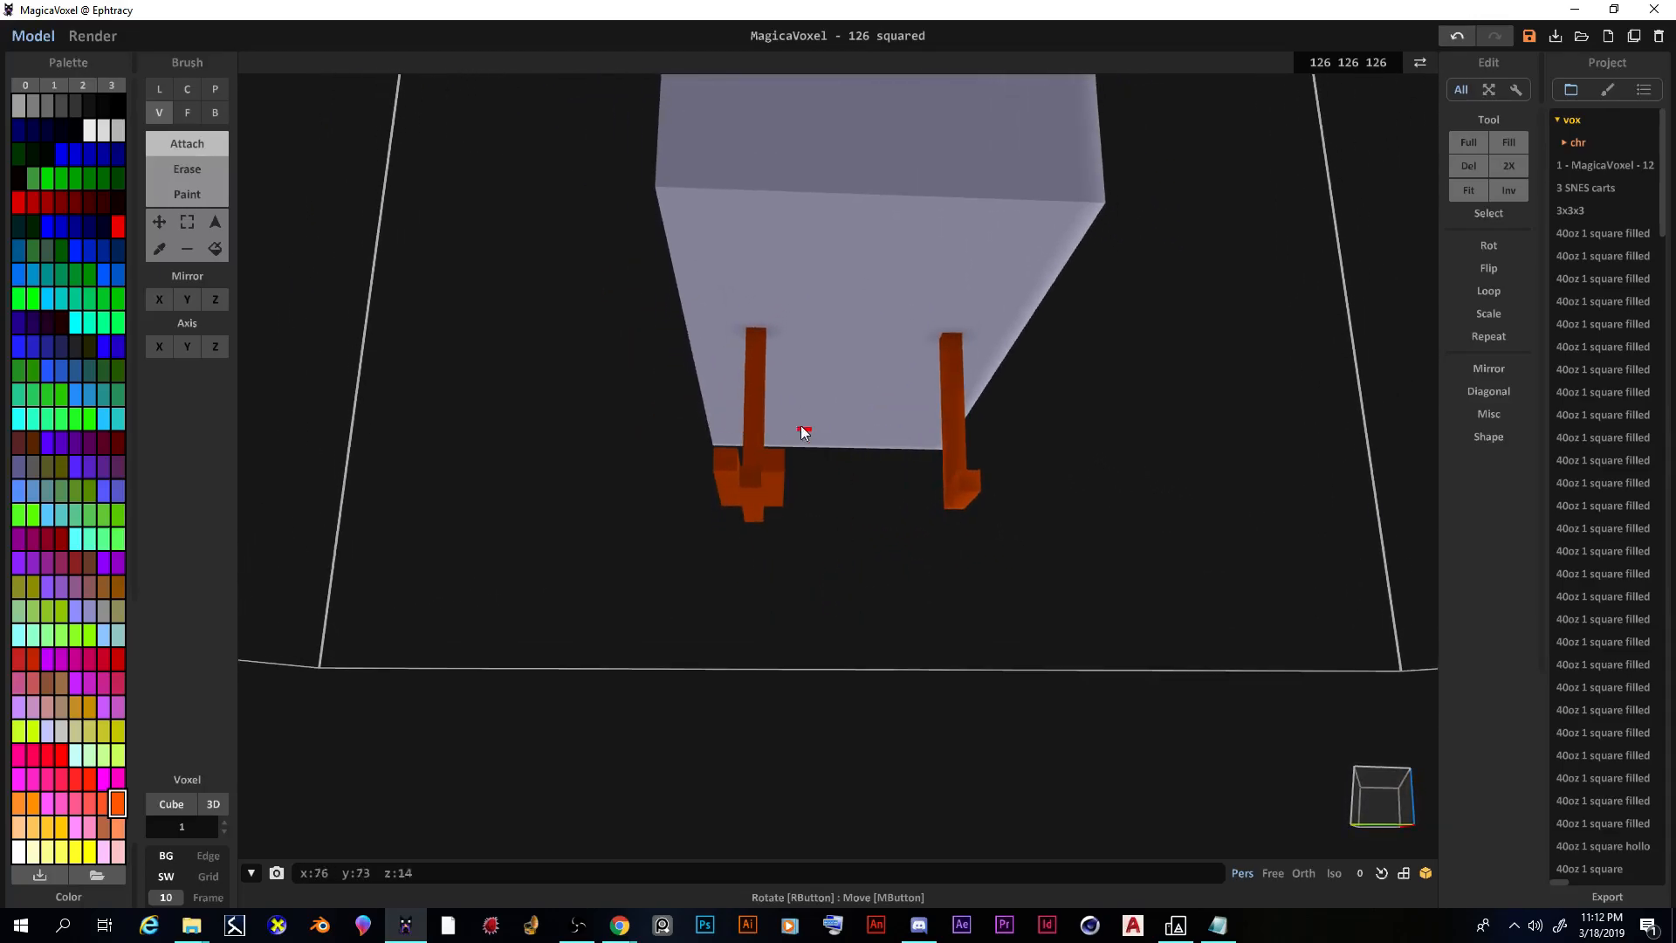
# Step: Erase the whole right leg, including a stray foot voxel
pyautogui.click(186, 112)
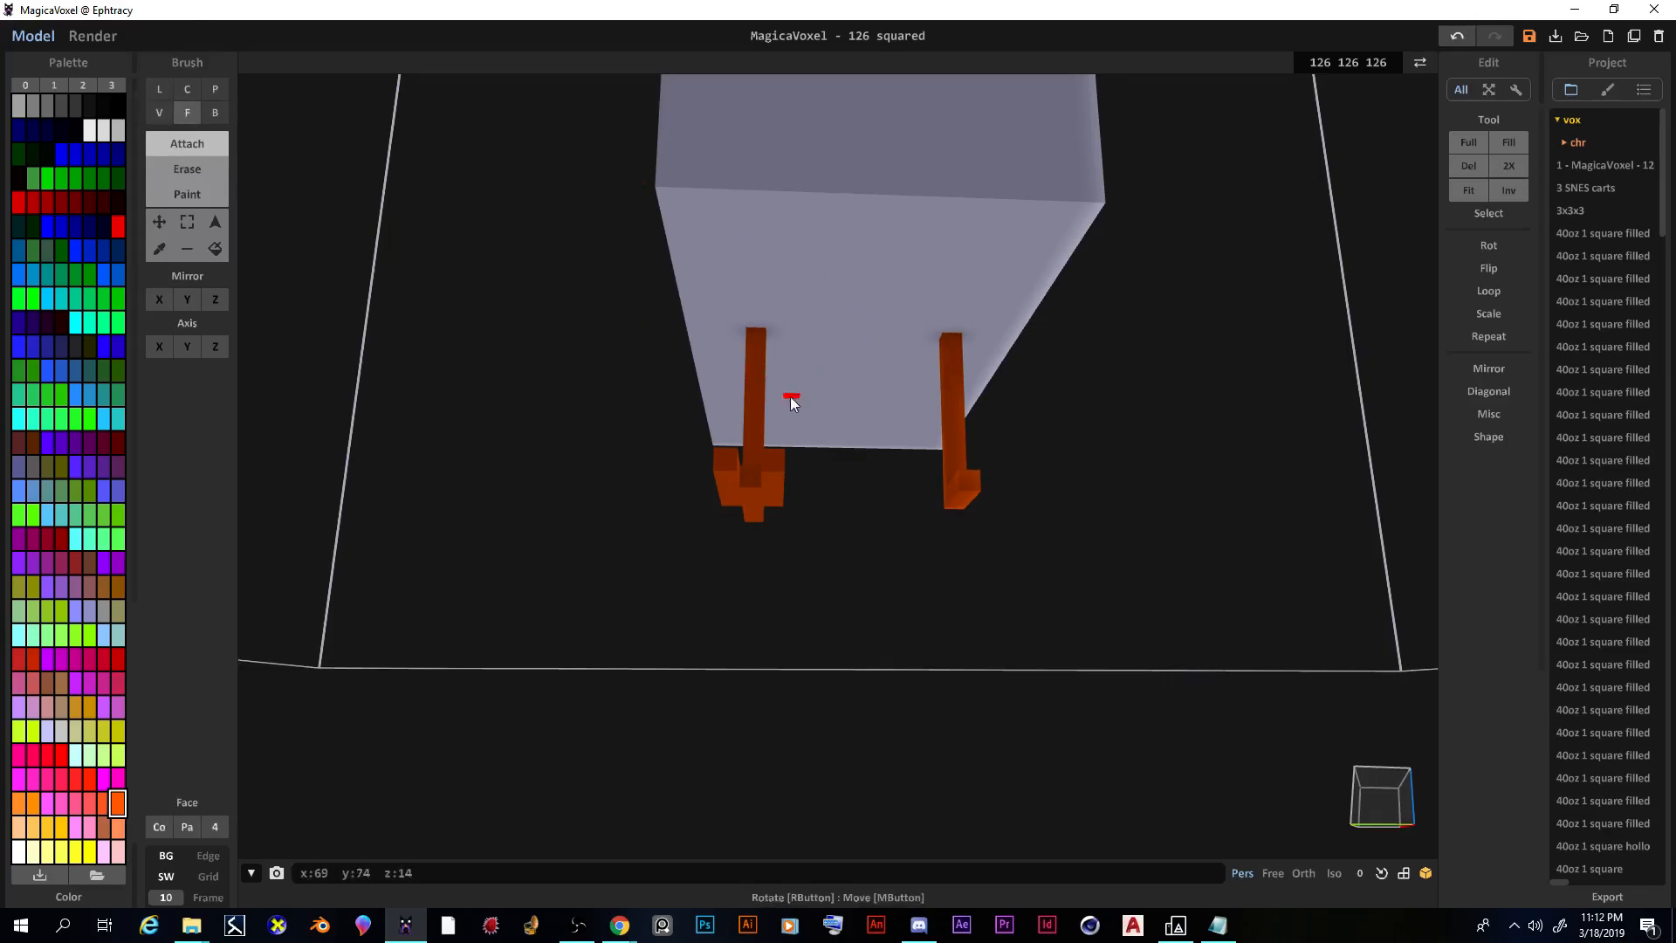
pyautogui.click(972, 482)
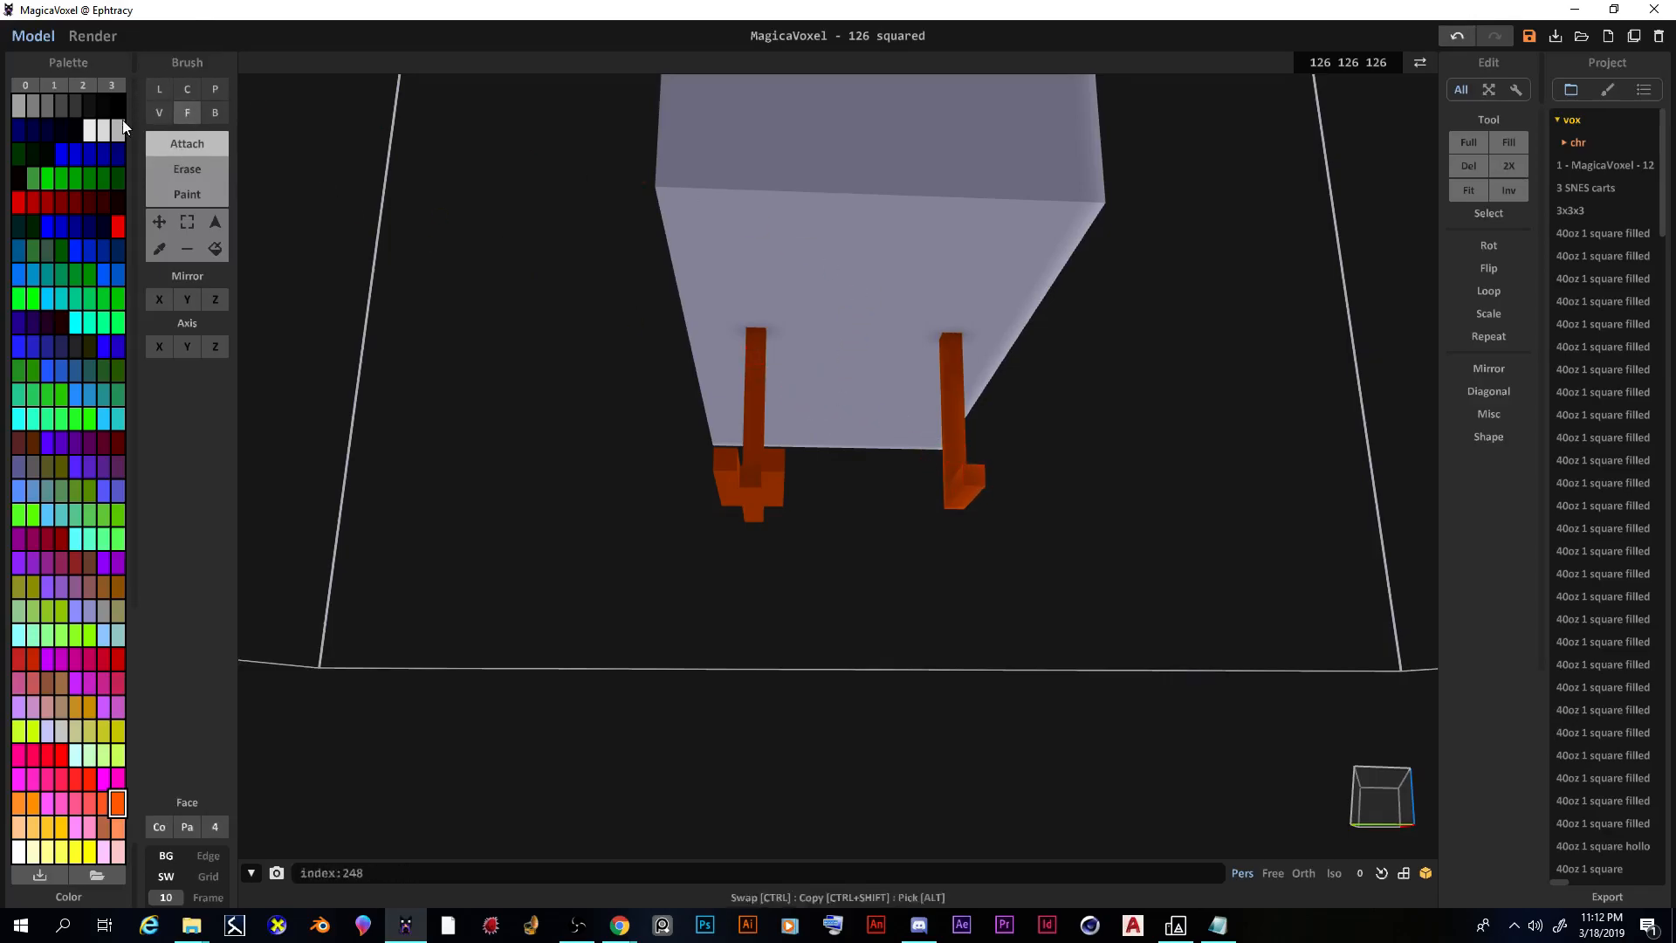
pyautogui.click(188, 169)
pyautogui.click(971, 476)
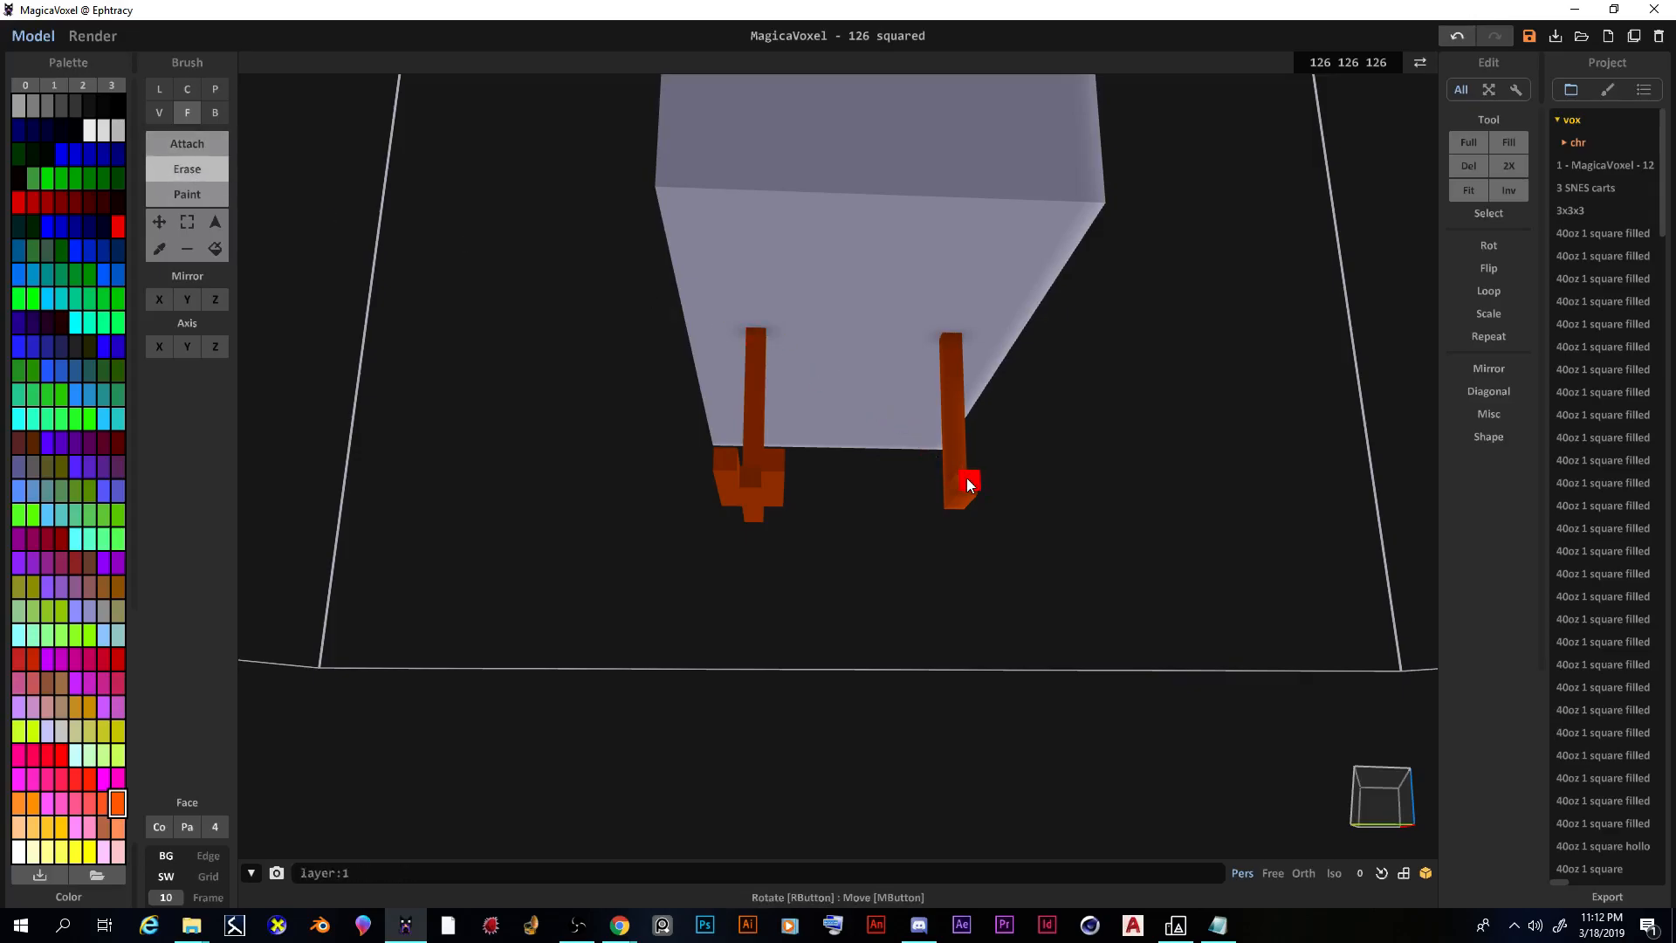
pyautogui.moveTo(961, 471); pyautogui.dragTo(890, 375)
pyautogui.moveTo(756, 414)
pyautogui.mouseDown(button='right')
pyautogui.moveTo(758, 507)
pyautogui.moveTo(819, 463)
pyautogui.moveTo(800, 497)
pyautogui.moveTo(820, 510)
pyautogui.mouseUp(button='right')
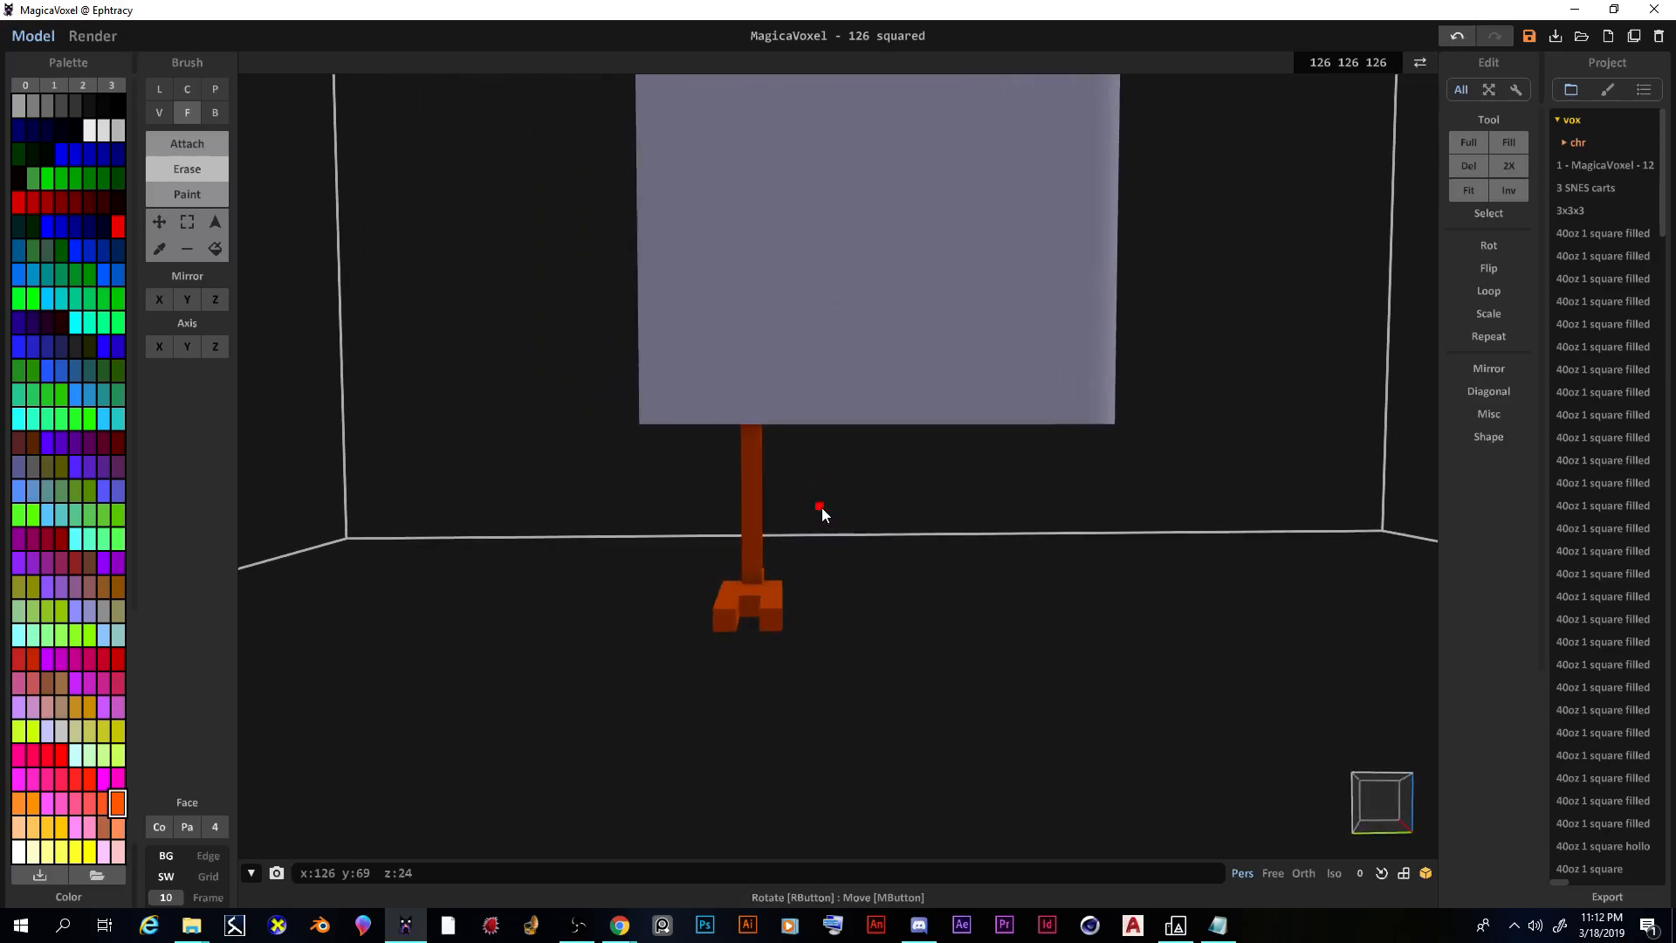
# Step: Choose the Select tool with Rect selection mode
pyautogui.click(186, 222)
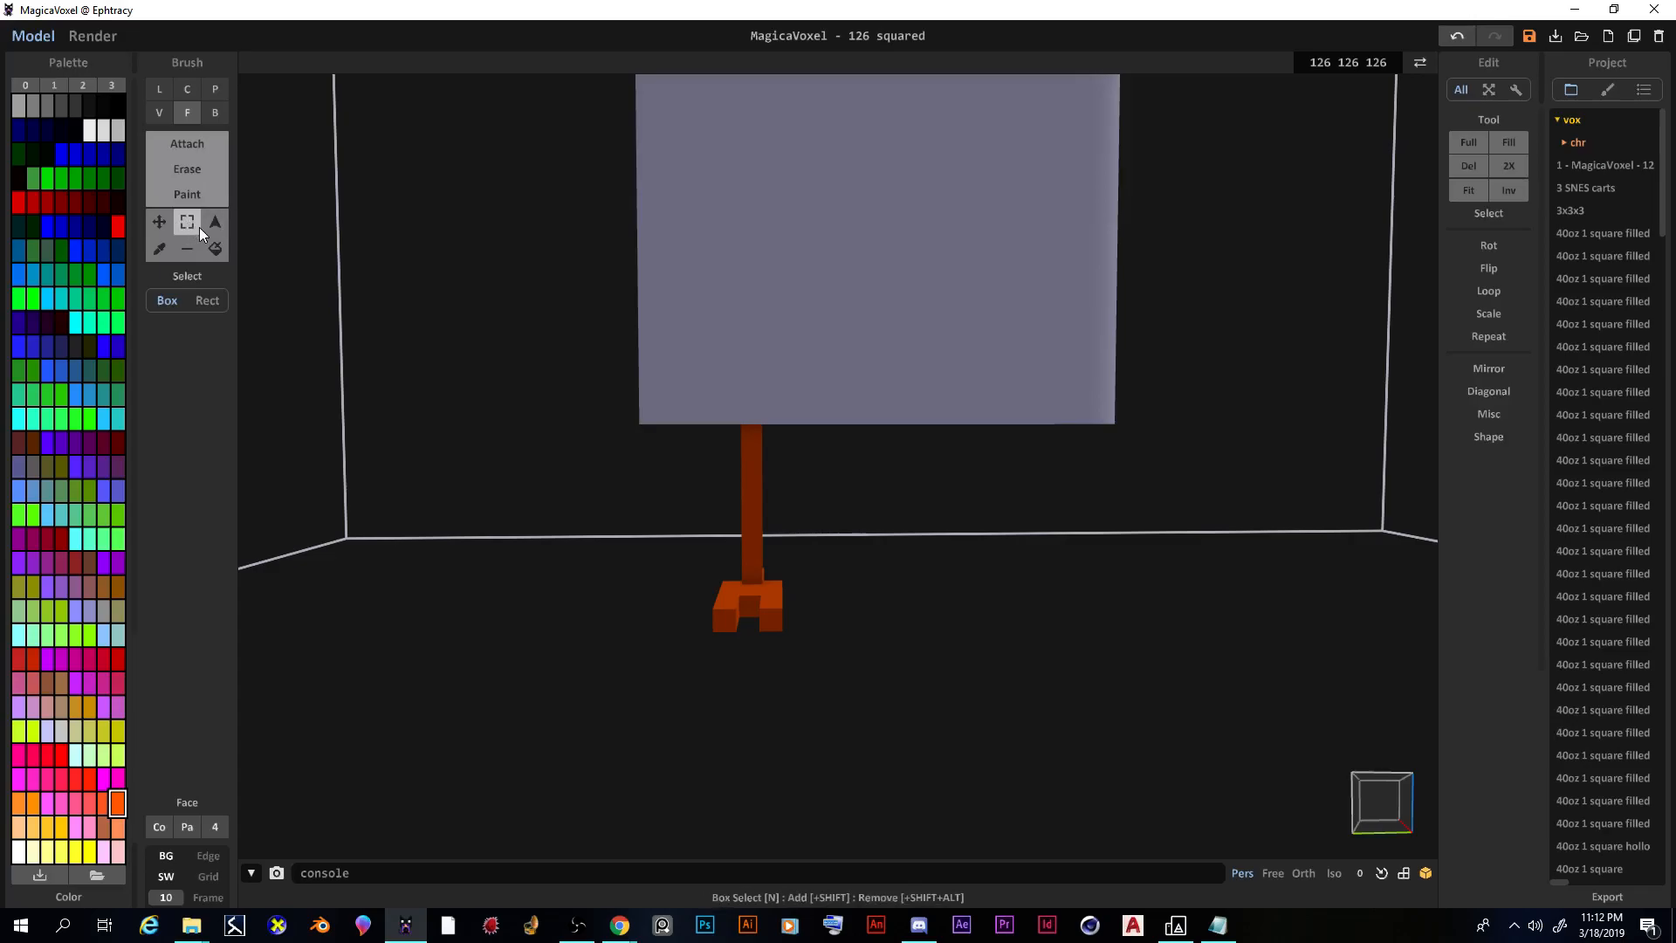
pyautogui.click(207, 301)
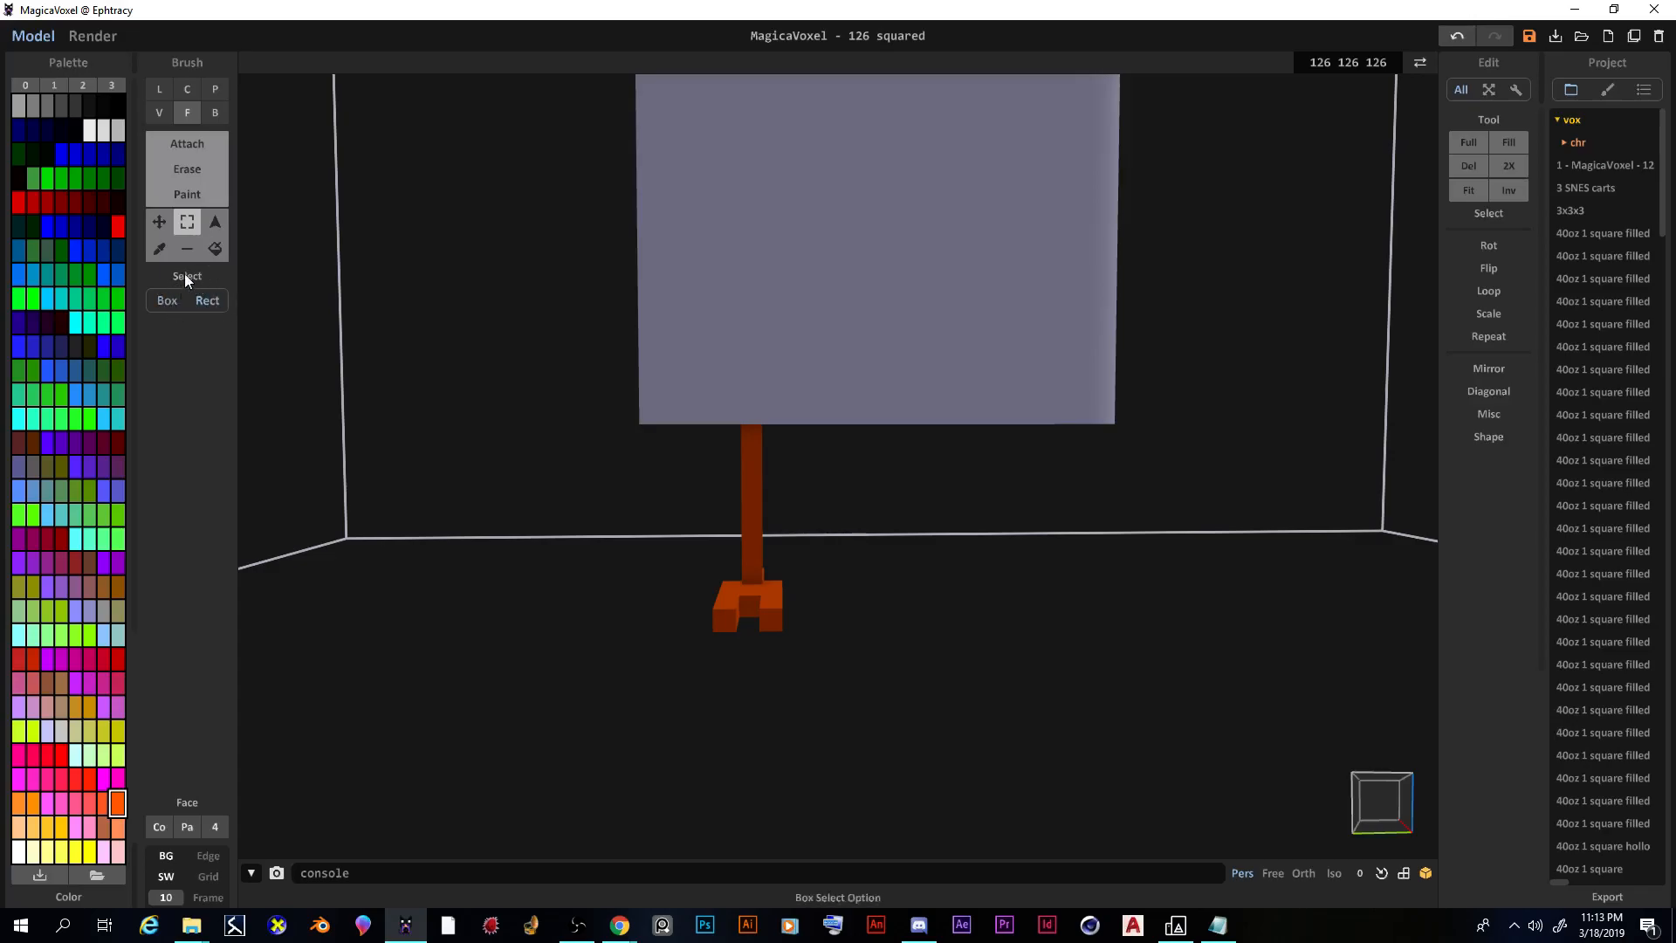
pyautogui.moveTo(462, 504); pyautogui.dragTo(467, 487, button='right')
pyautogui.moveTo(658, 498); pyautogui.dragTo(659, 501, button='right')
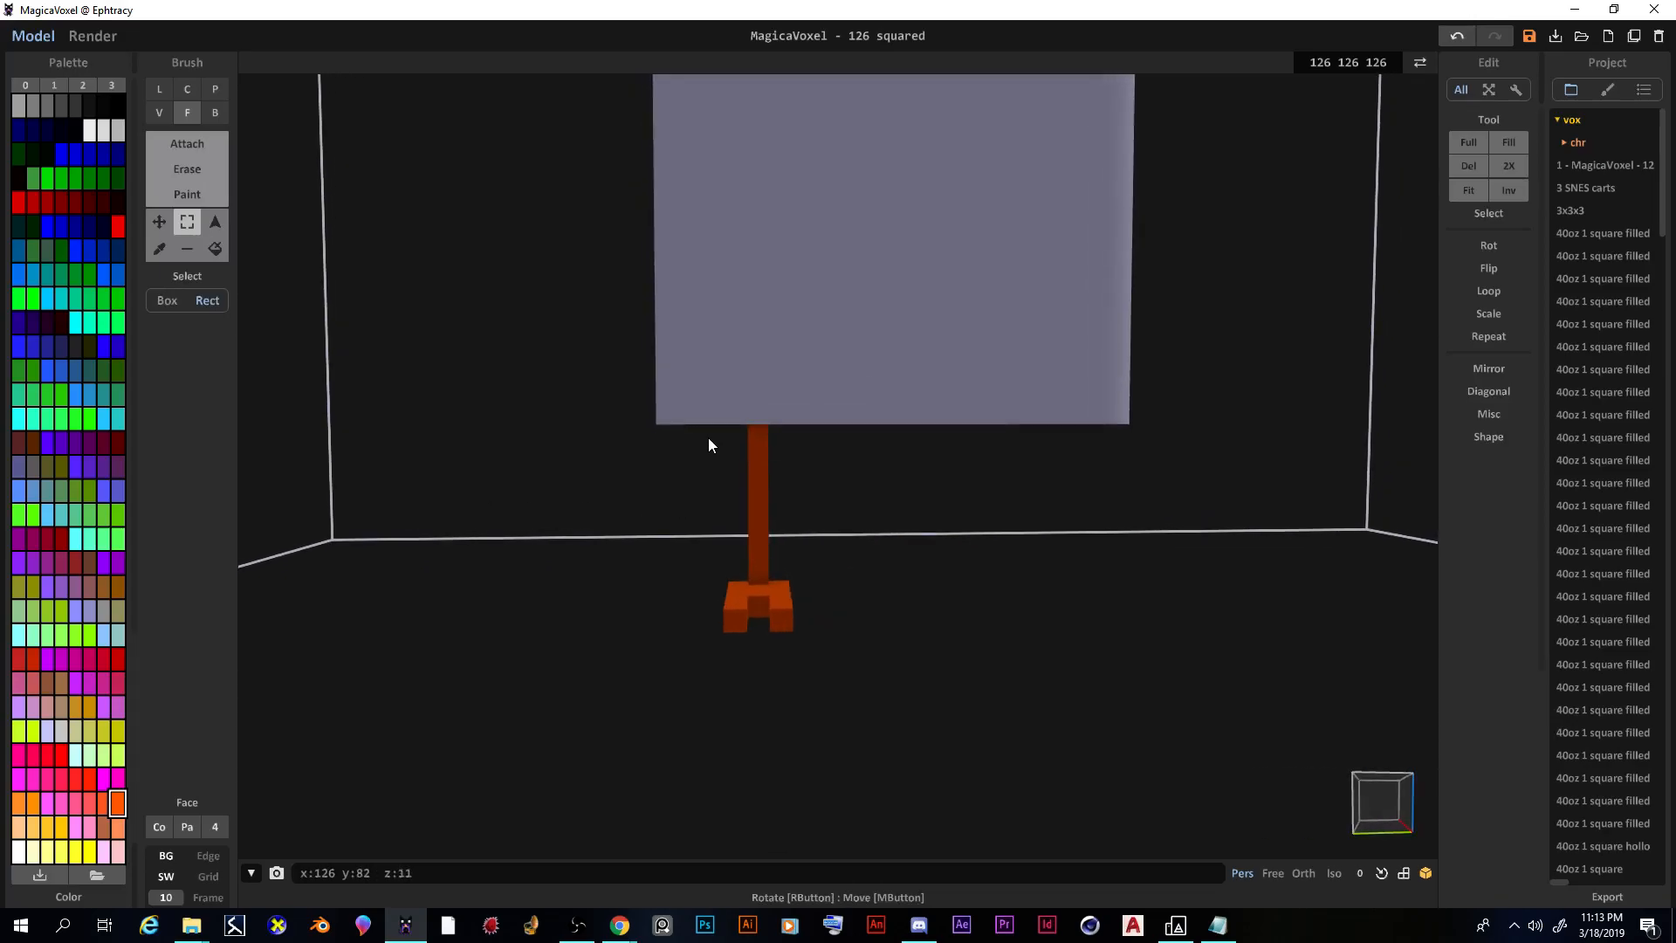
# Step: Rect-select the left leg and foot, then move a copy to the right as the second leg
pyautogui.moveTo(710, 431); pyautogui.dragTo(809, 647)
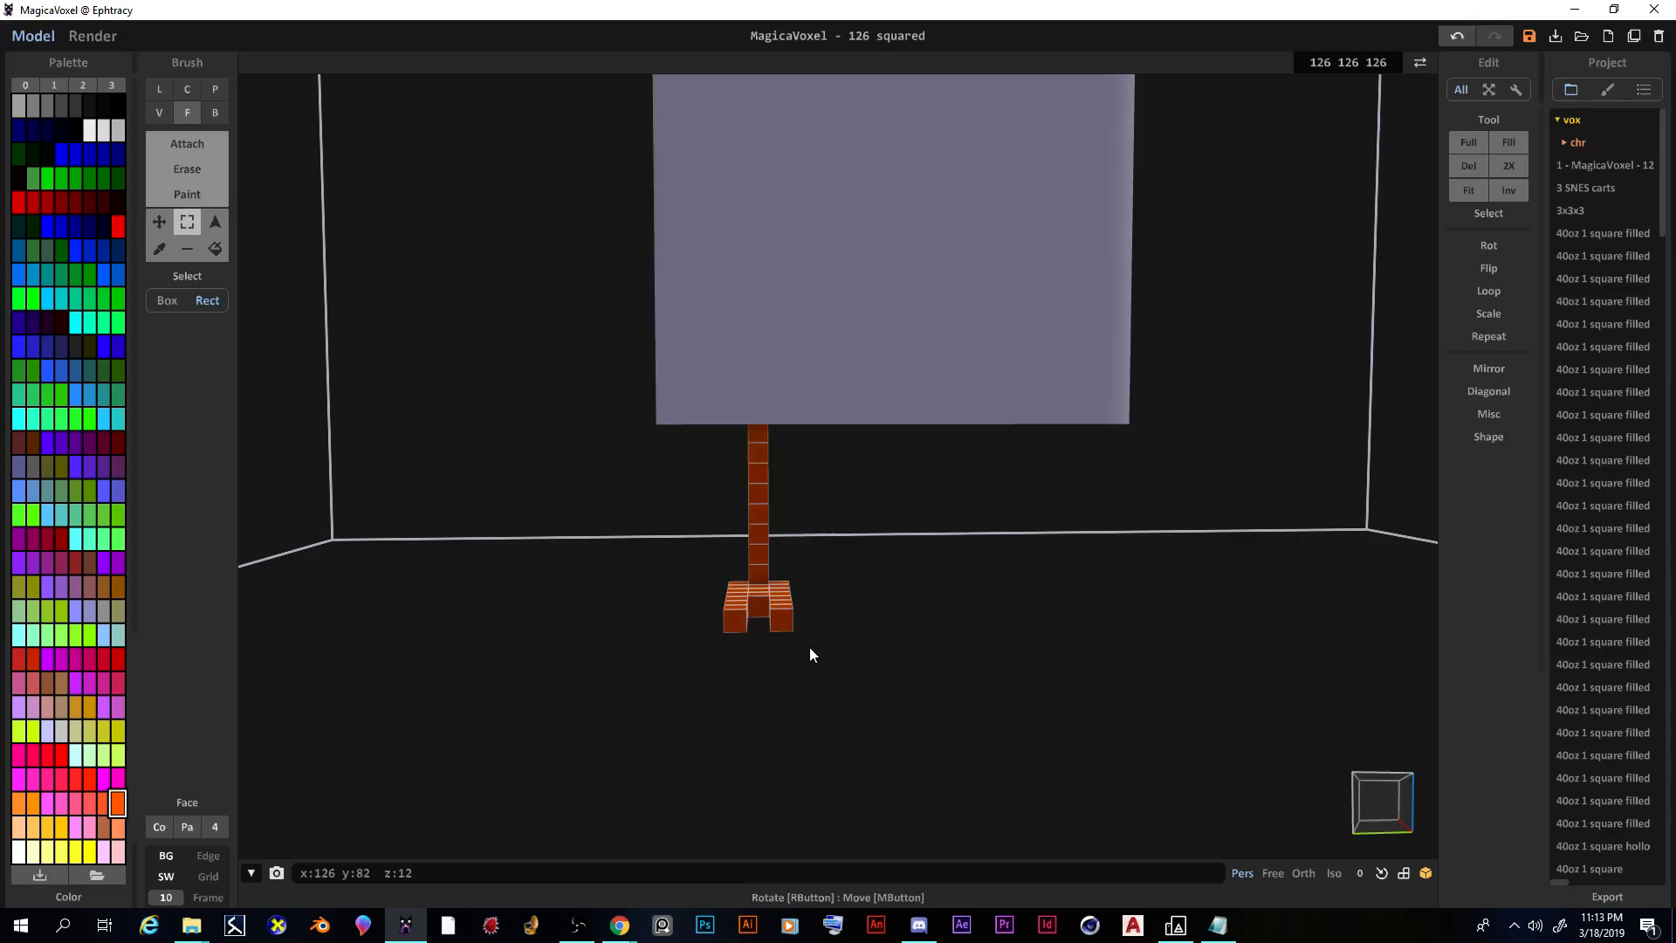
pyautogui.moveTo(804, 652)
pyautogui.mouseDown(button='right')
pyautogui.moveTo(755, 637)
pyautogui.moveTo(819, 646)
pyautogui.moveTo(783, 648)
pyautogui.mouseUp(button='right')
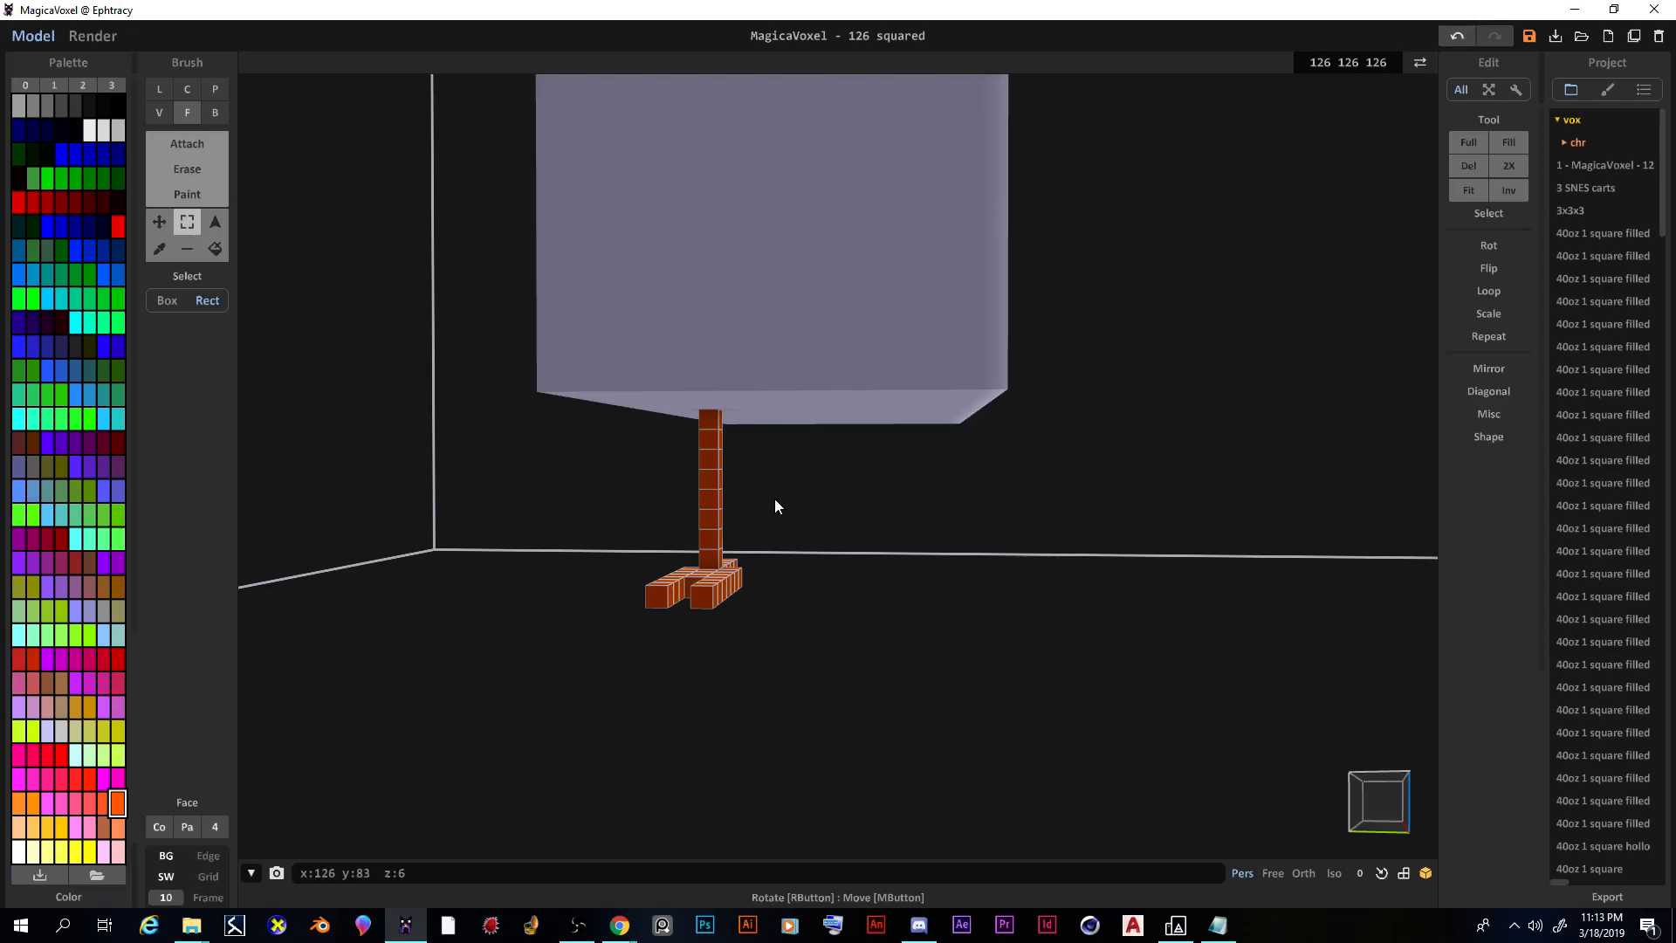
pyautogui.moveTo(825, 600); pyautogui.dragTo(845, 616, button='right')
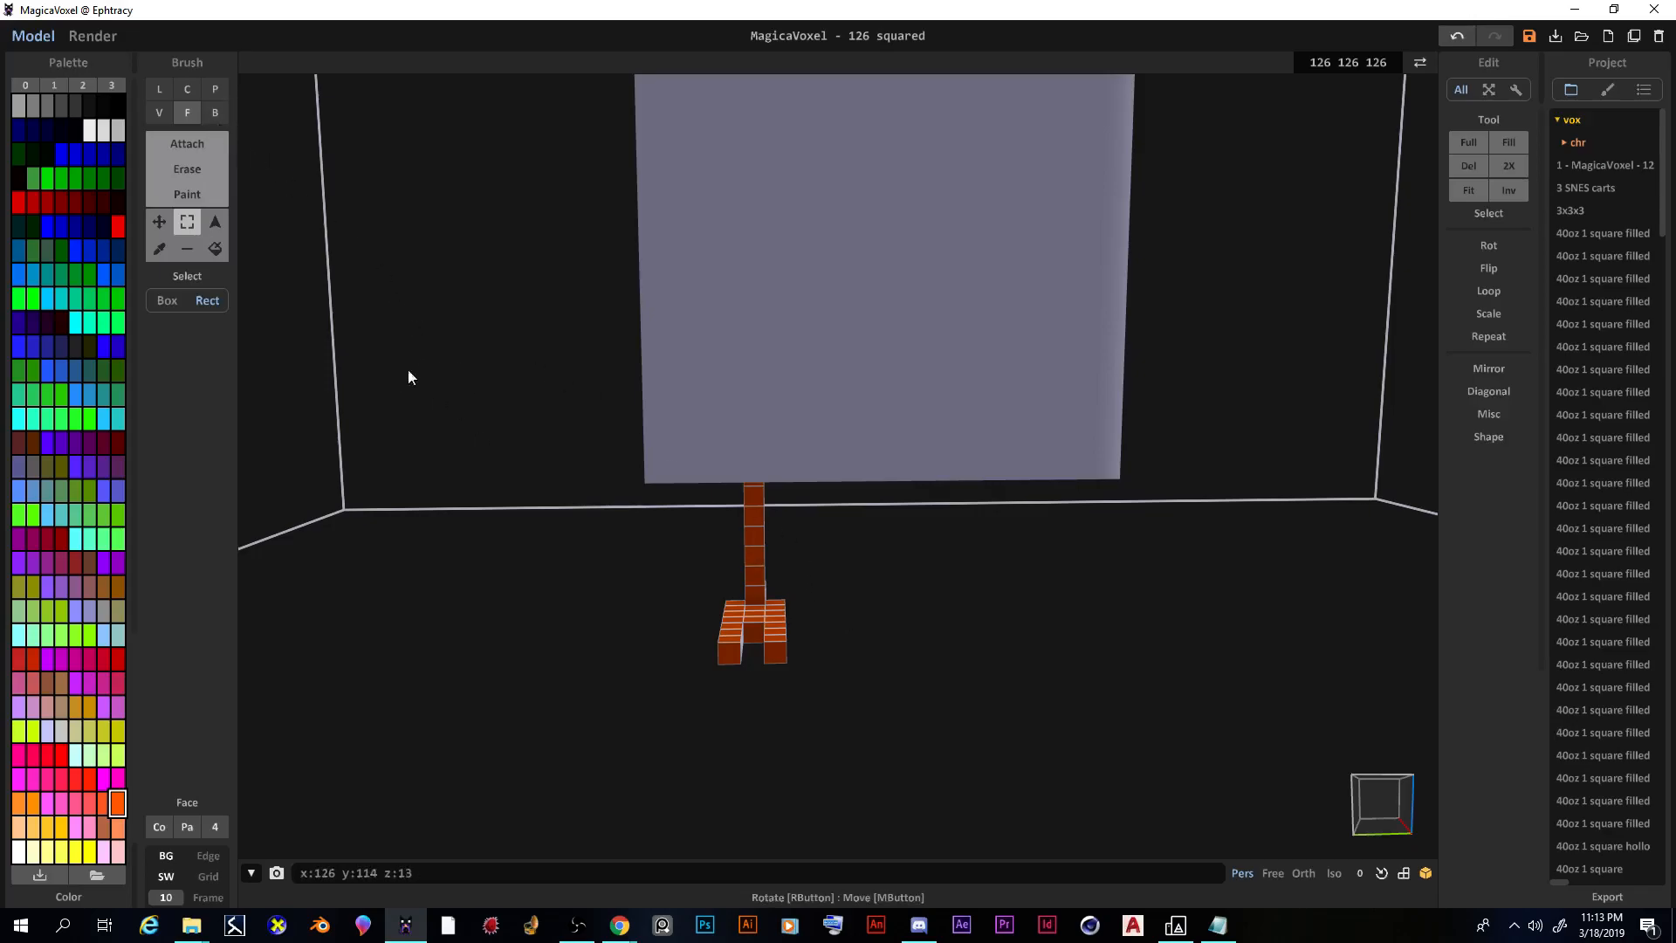
pyautogui.click(159, 222)
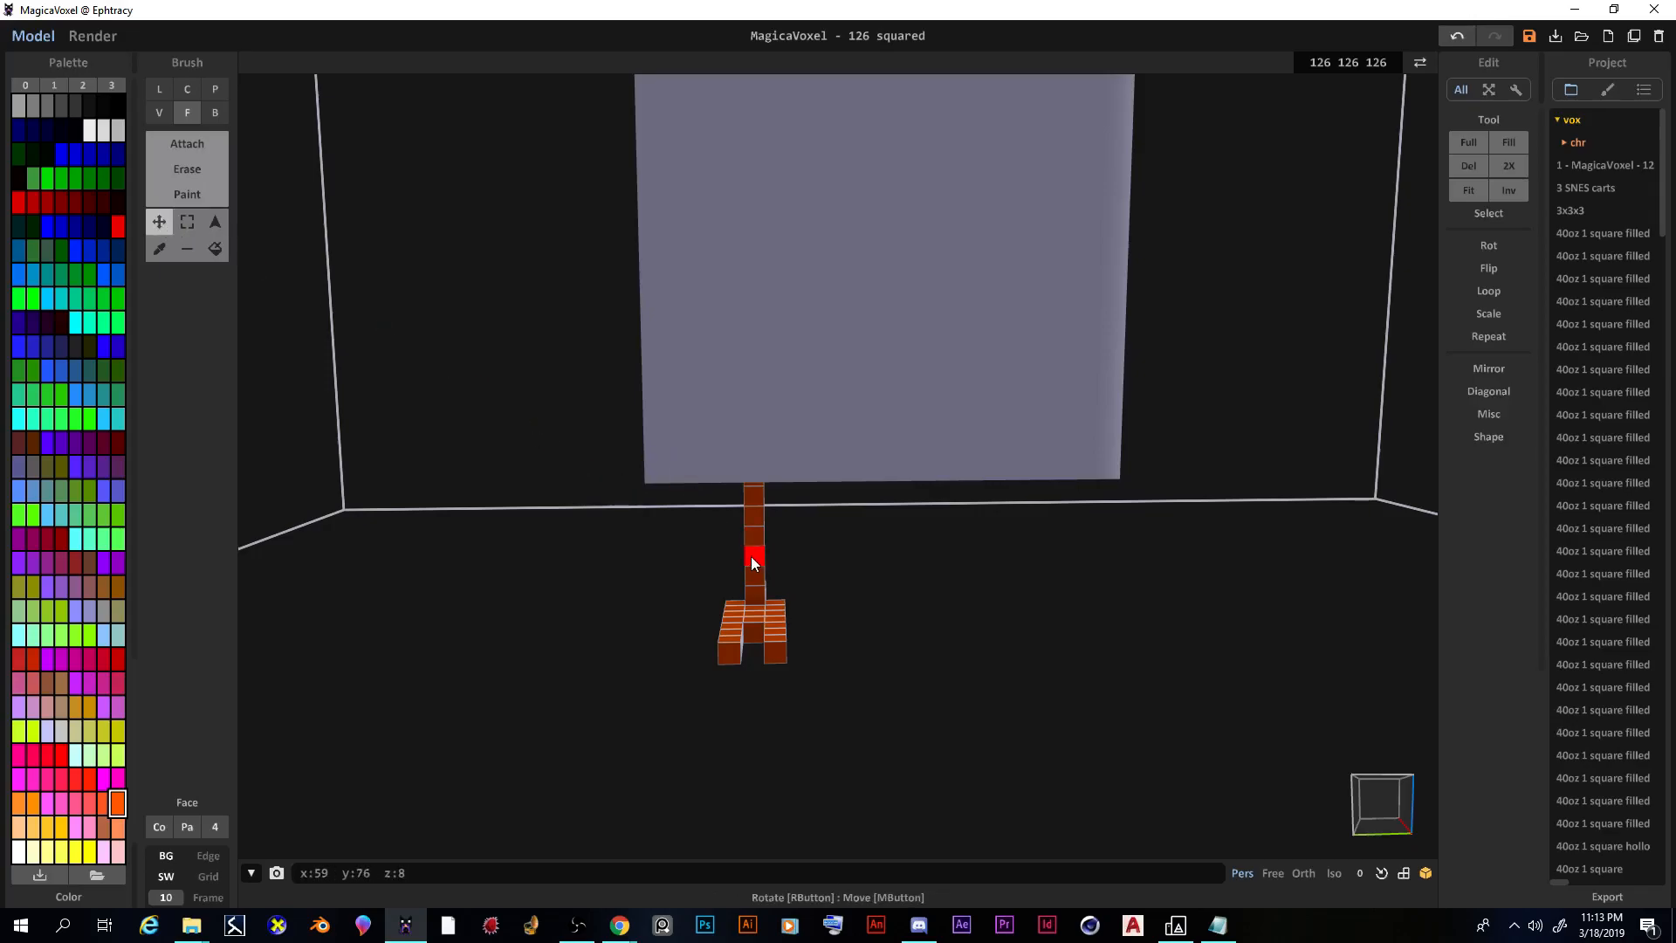
pyautogui.moveTo(760, 558); pyautogui.dragTo(944, 555)
pyautogui.moveTo(944, 555); pyautogui.dragTo(851, 501, button='right')
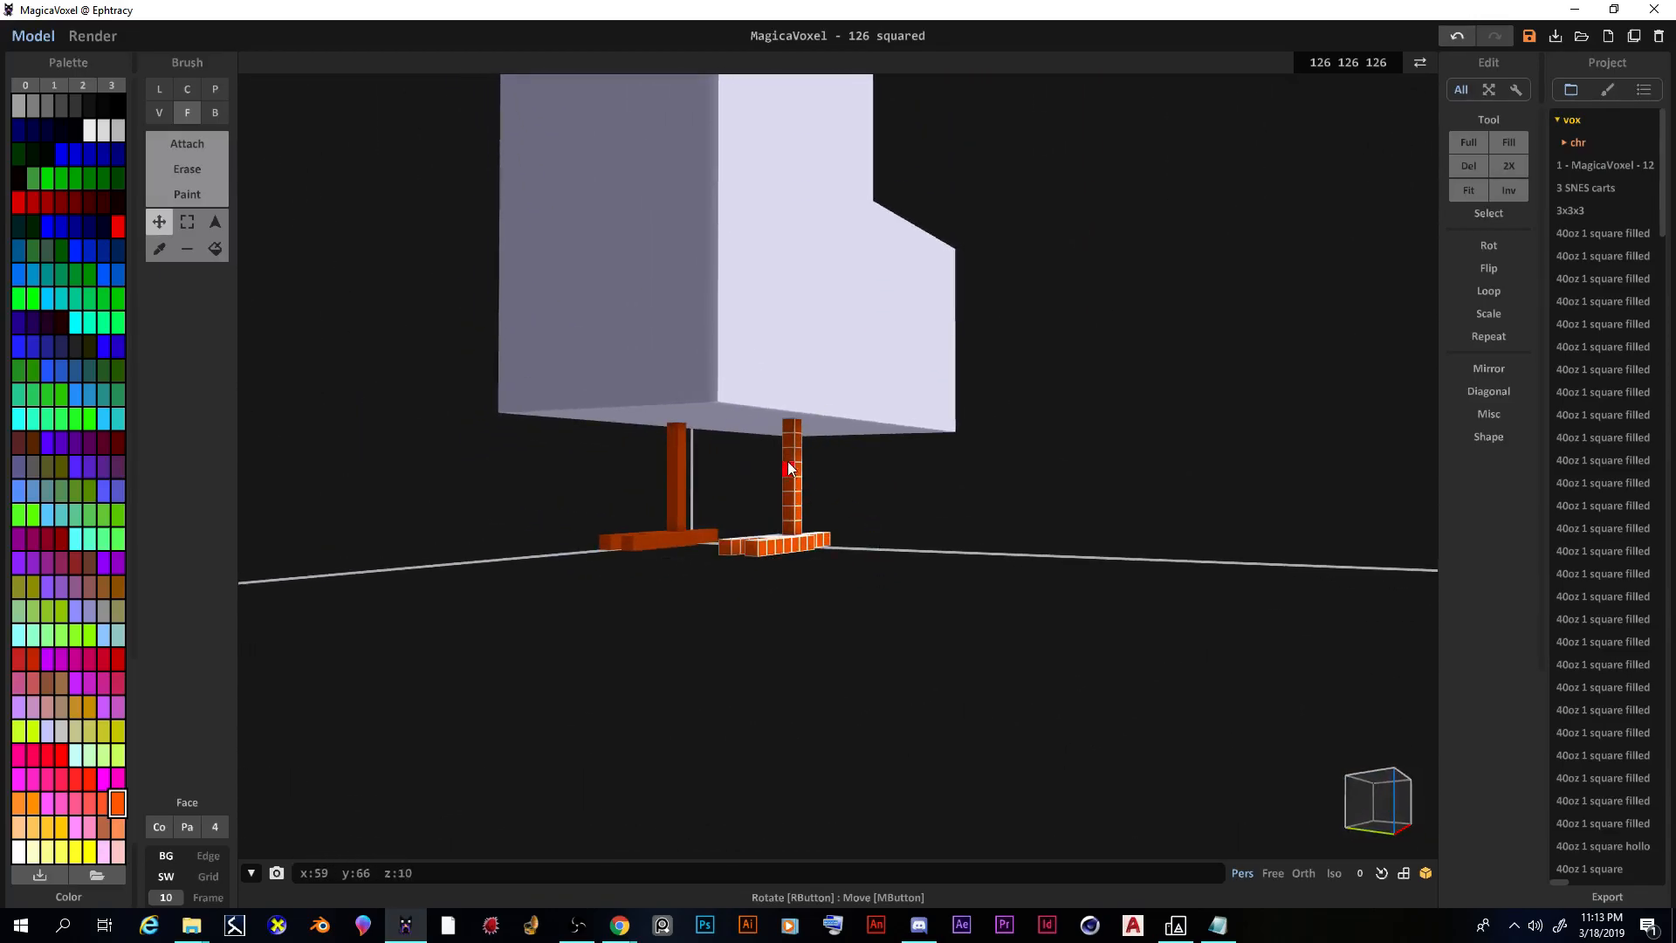
pyautogui.moveTo(784, 562); pyautogui.dragTo(768, 621, button='right')
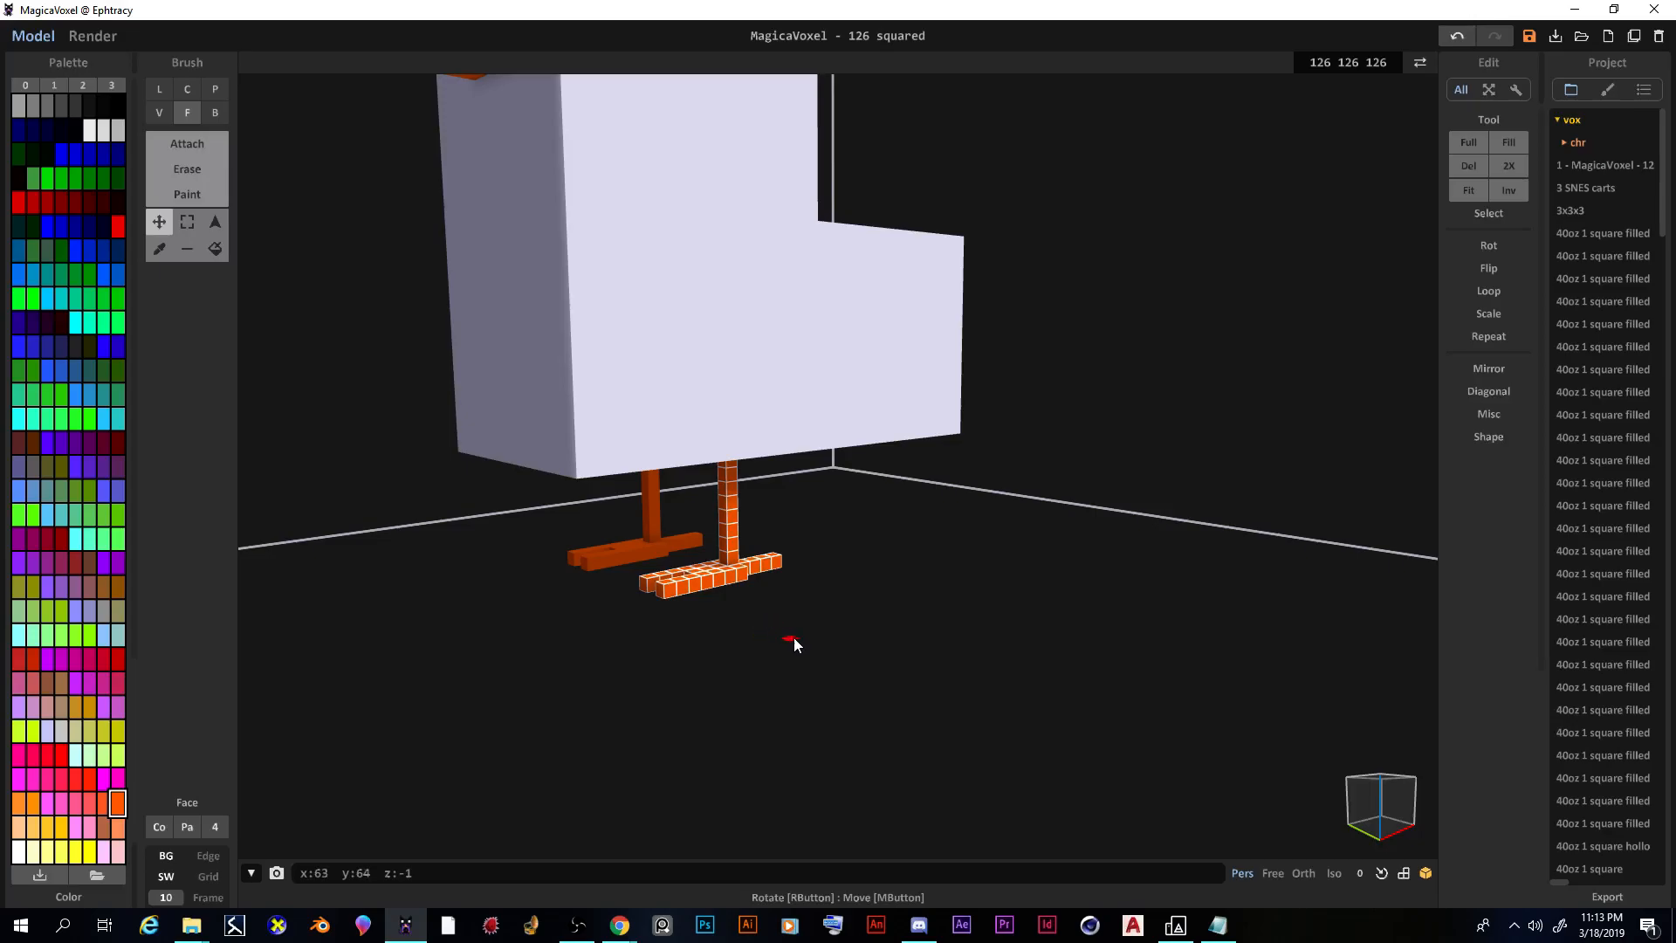
# Step: Clear the leg selection with Ctrl+D and zoom back out to the whole chicken
pyautogui.hotkey('ctrl', 'd')
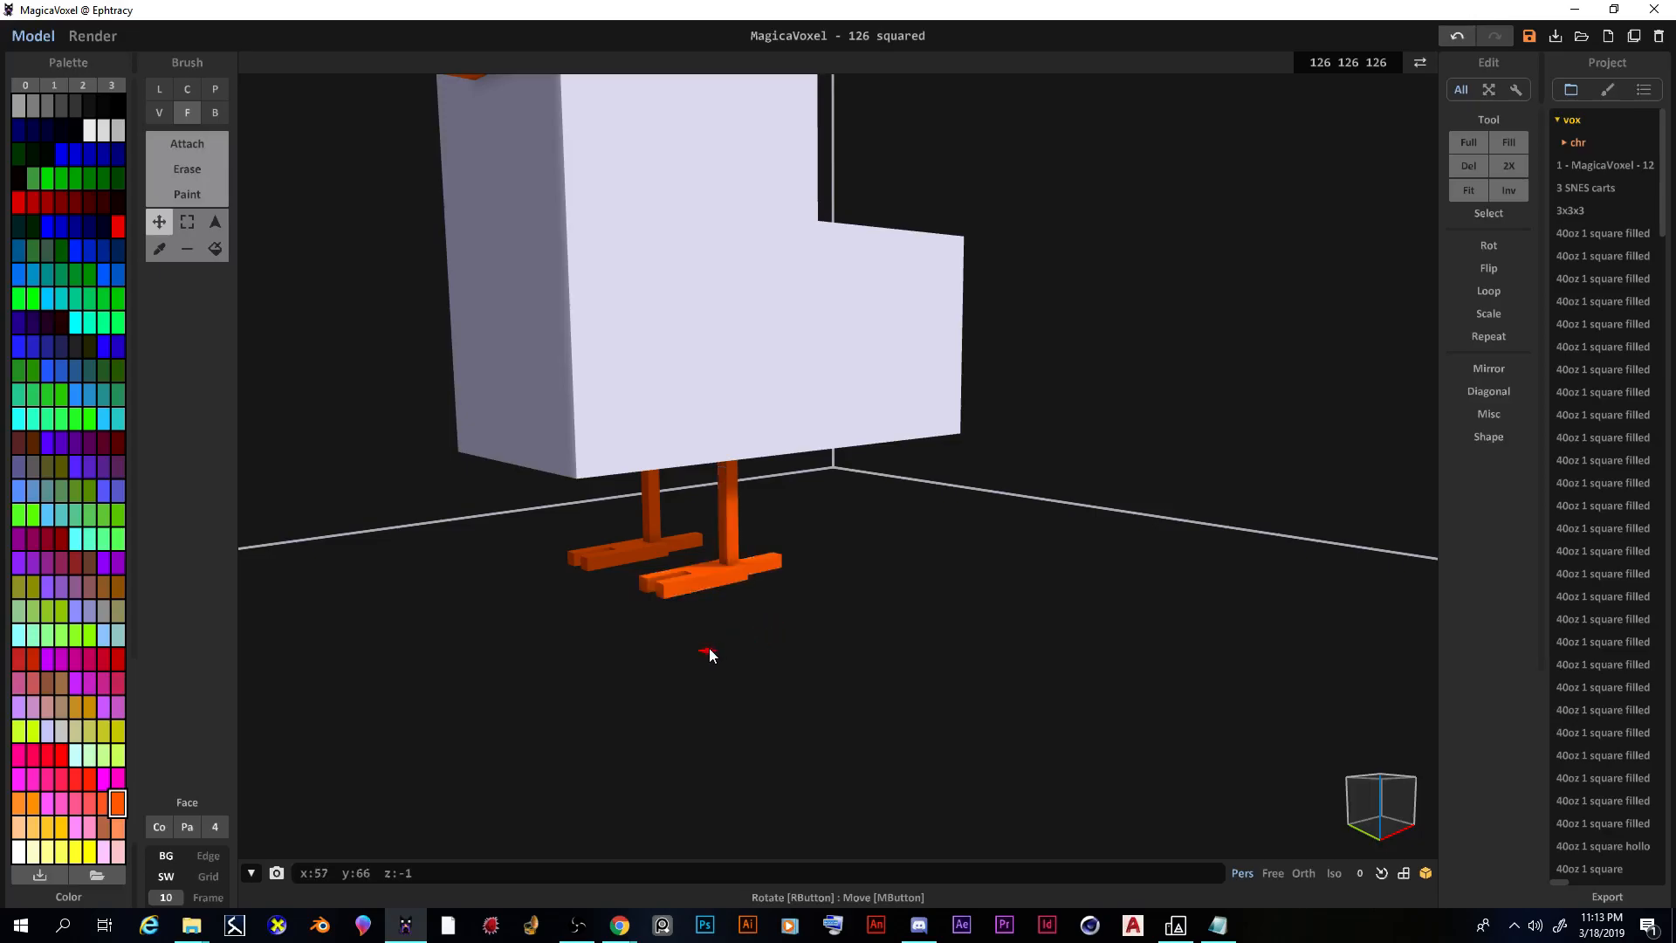
pyautogui.moveTo(738, 659); pyautogui.dragTo(613, 588, button='right')
pyautogui.scroll(-3, 849, 722)
pyautogui.scroll(5, 751, 684)
pyautogui.scroll(-3, 600, 664)
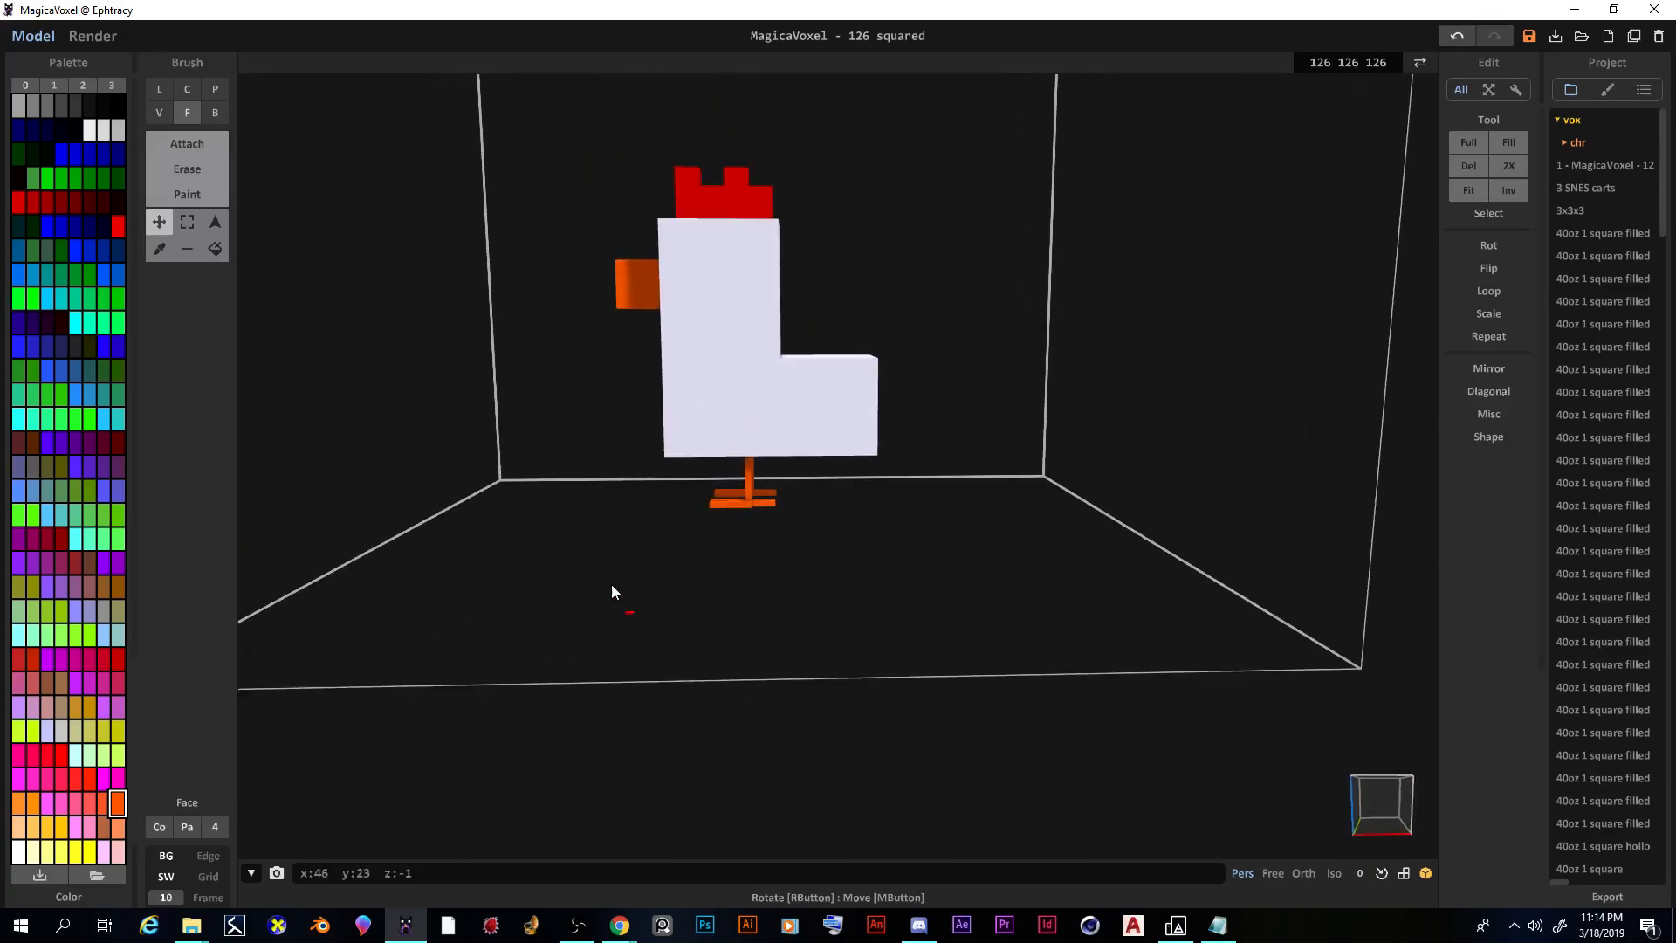
# Step: Attach an orange layer on the lower body step, undo it, and choose the Pick colour tool
pyautogui.click(187, 141)
pyautogui.moveTo(686, 347); pyautogui.dragTo(815, 378, button='right')
pyautogui.click(820, 366)
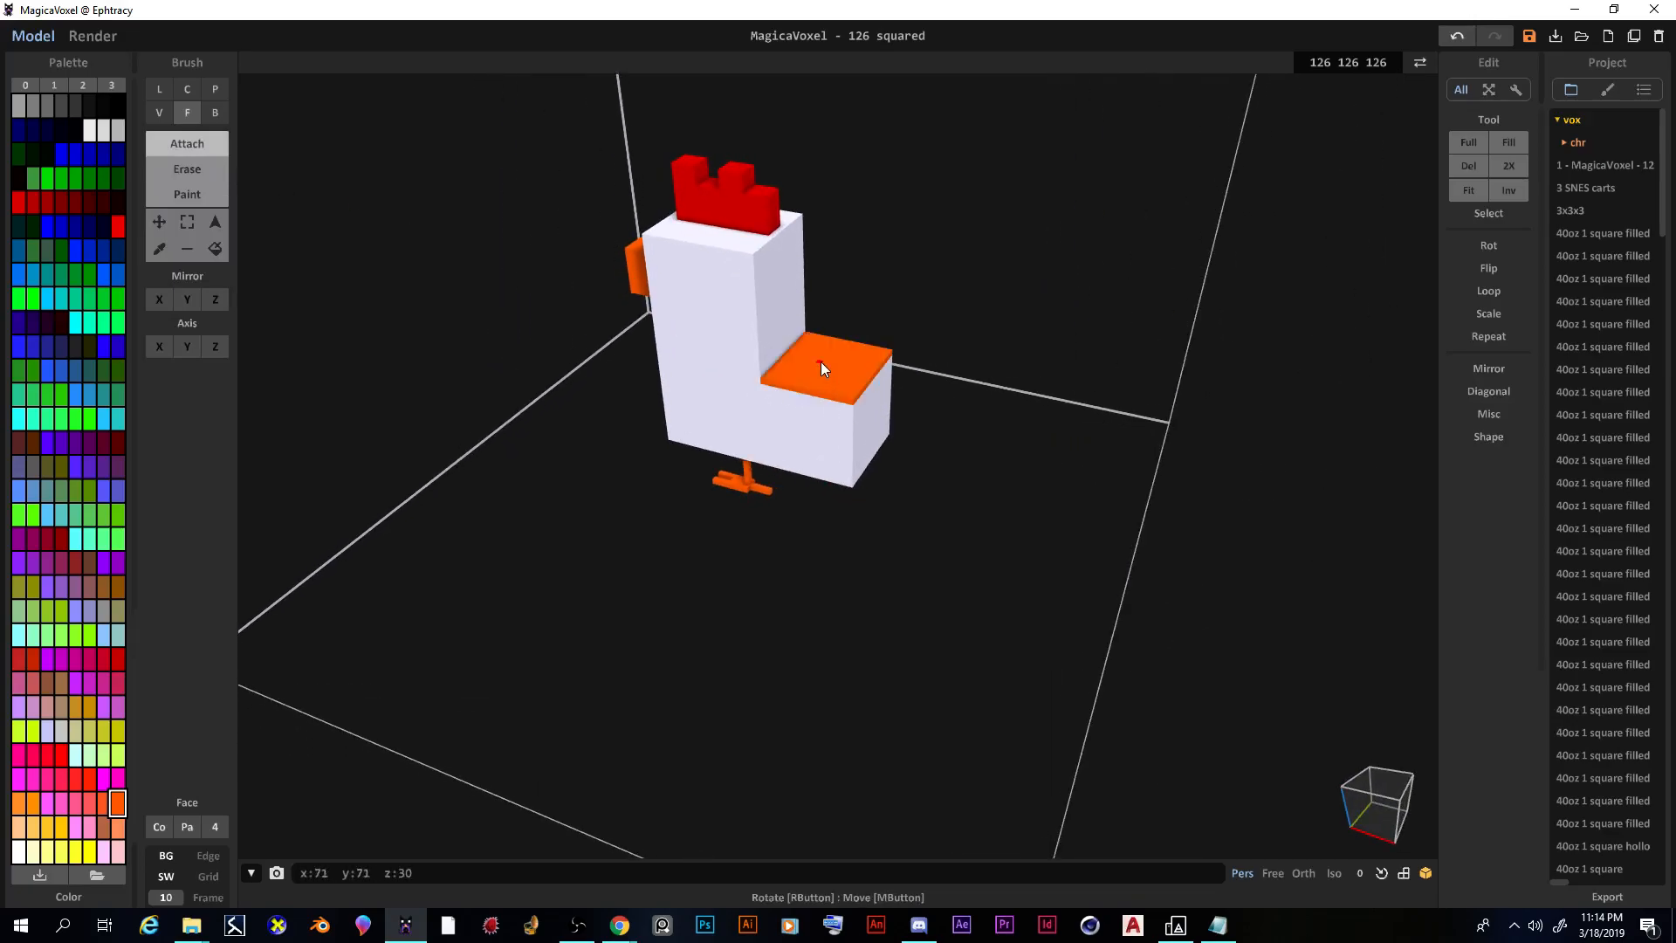
pyautogui.hotkey('ctrl', 'z')
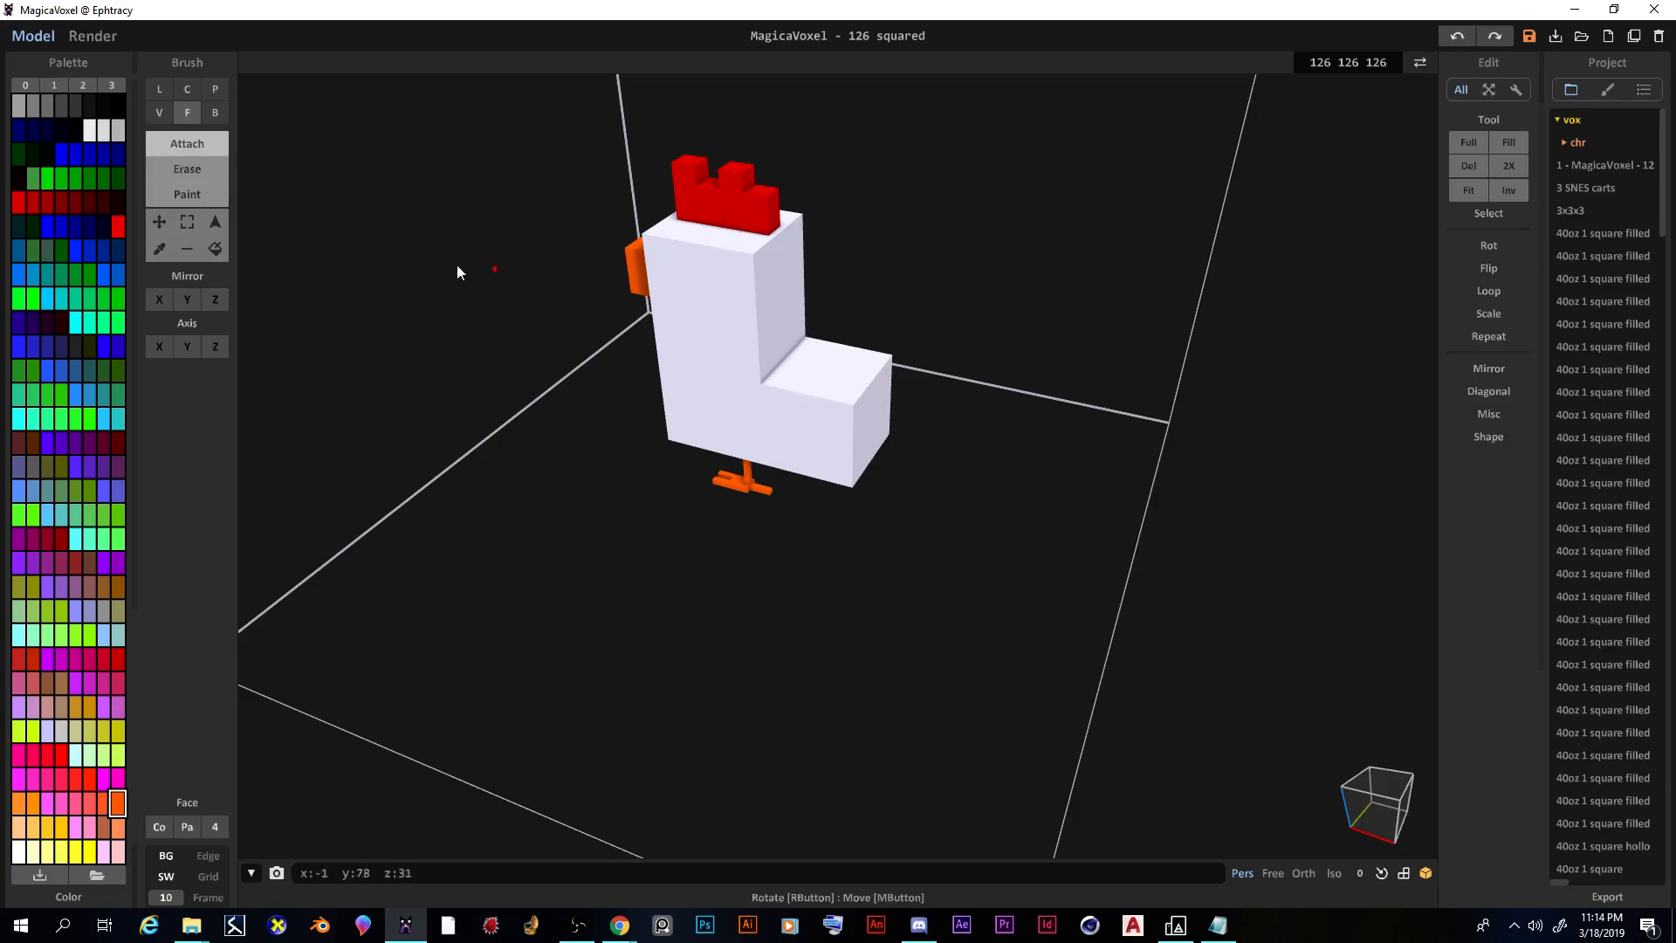
pyautogui.click(160, 251)
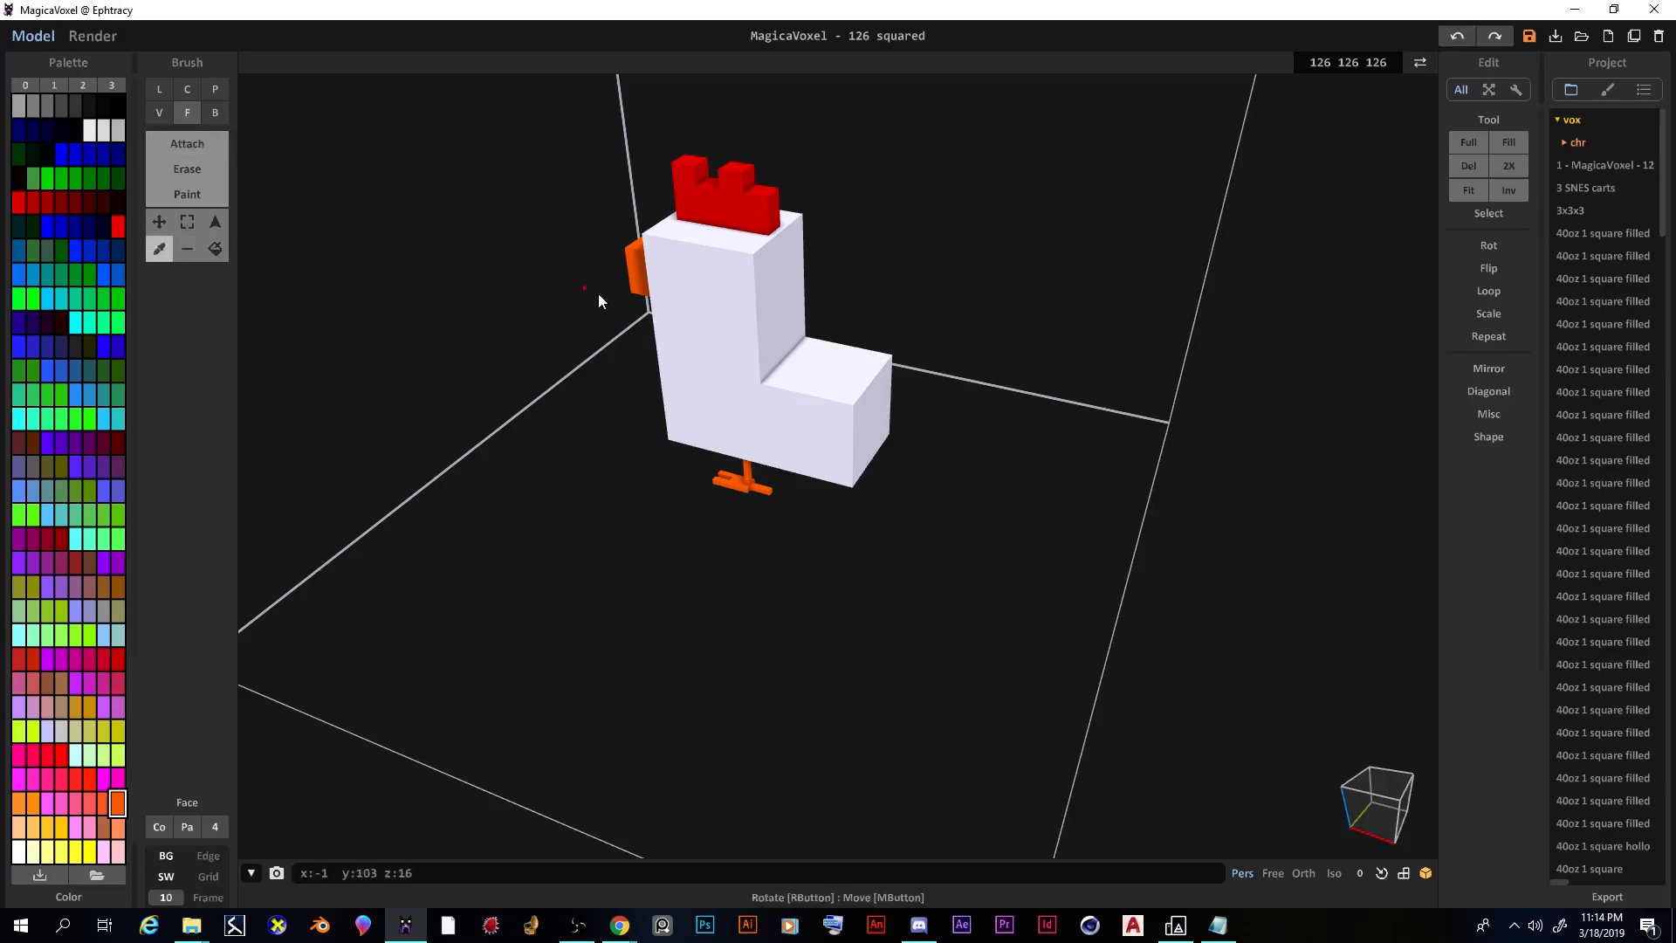
# Step: Sample the body's white and extrude the chicken's lower top face upward
pyautogui.click(831, 372)
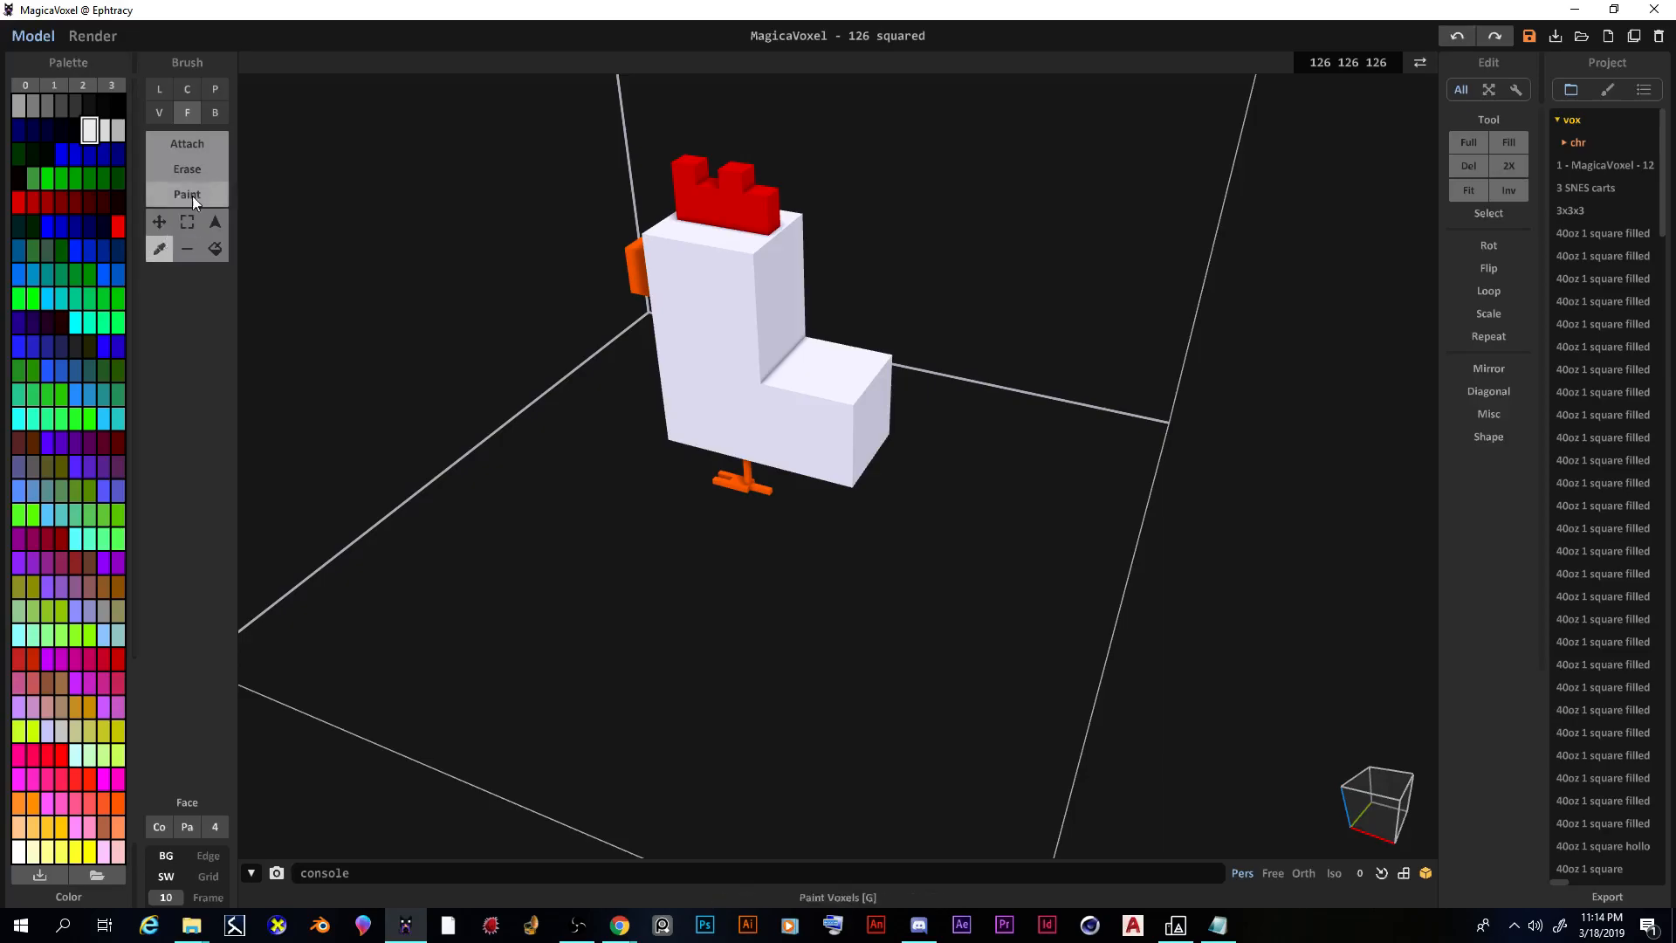
pyautogui.click(180, 143)
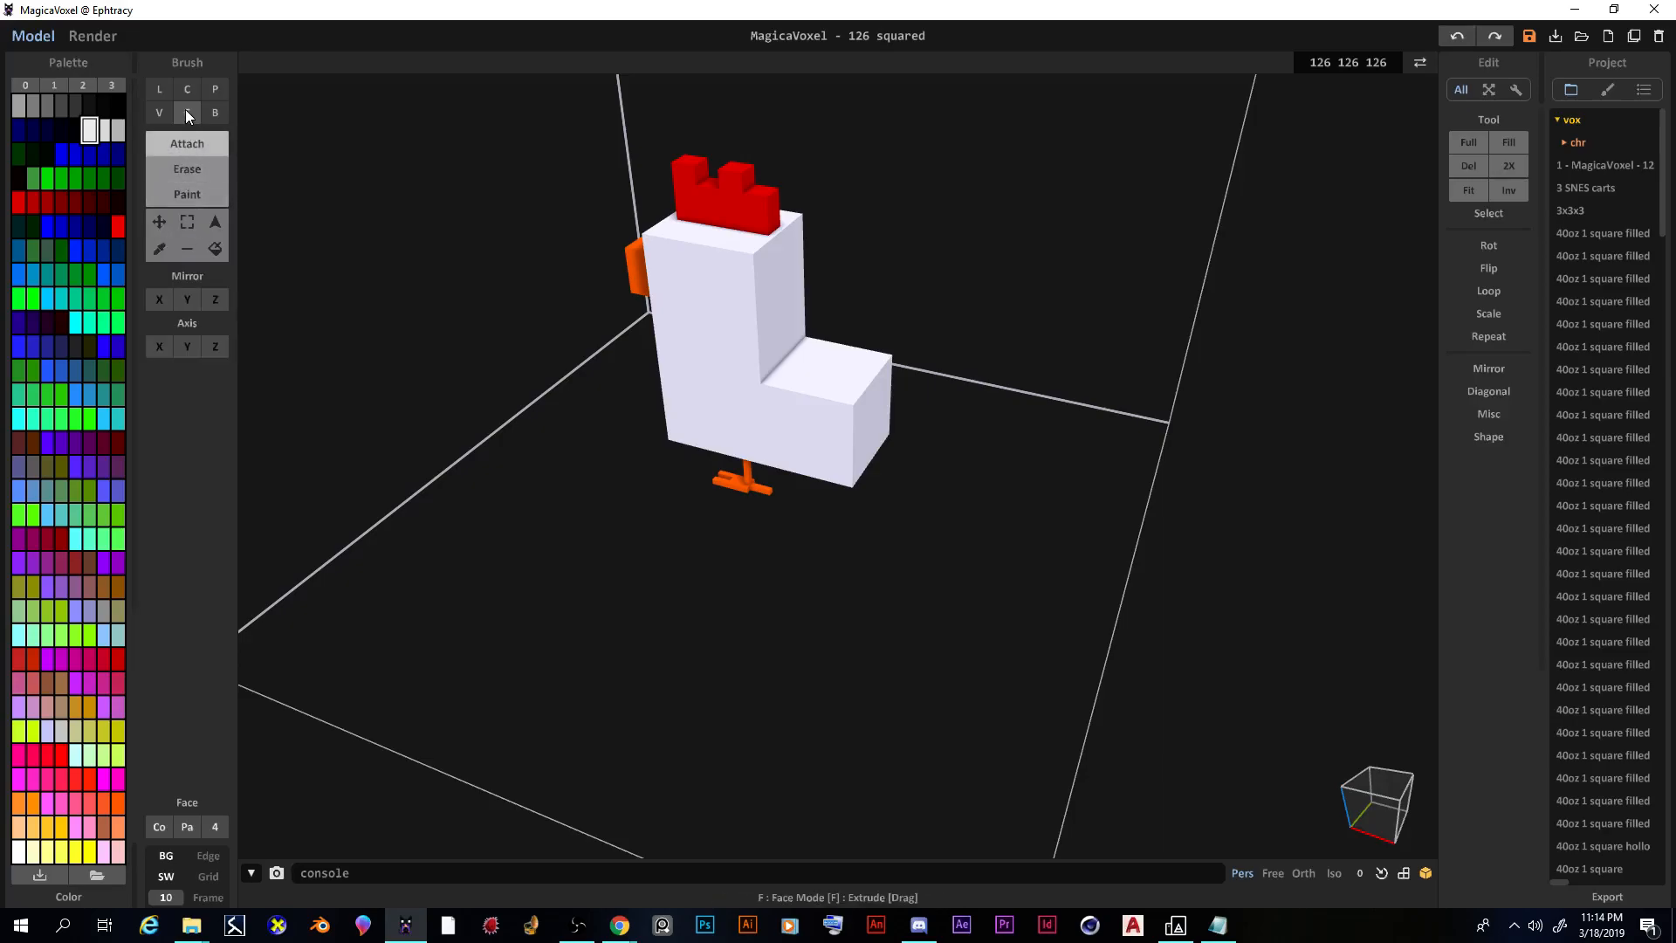
pyautogui.moveTo(827, 374); pyautogui.dragTo(821, 360)
pyautogui.moveTo(816, 348)
pyautogui.mouseDown(button='right')
pyautogui.moveTo(829, 422)
pyautogui.moveTo(848, 369)
pyautogui.moveTo(920, 380)
pyautogui.moveTo(821, 377)
pyautogui.moveTo(750, 349)
pyautogui.moveTo(759, 374)
pyautogui.mouseUp(button='right')
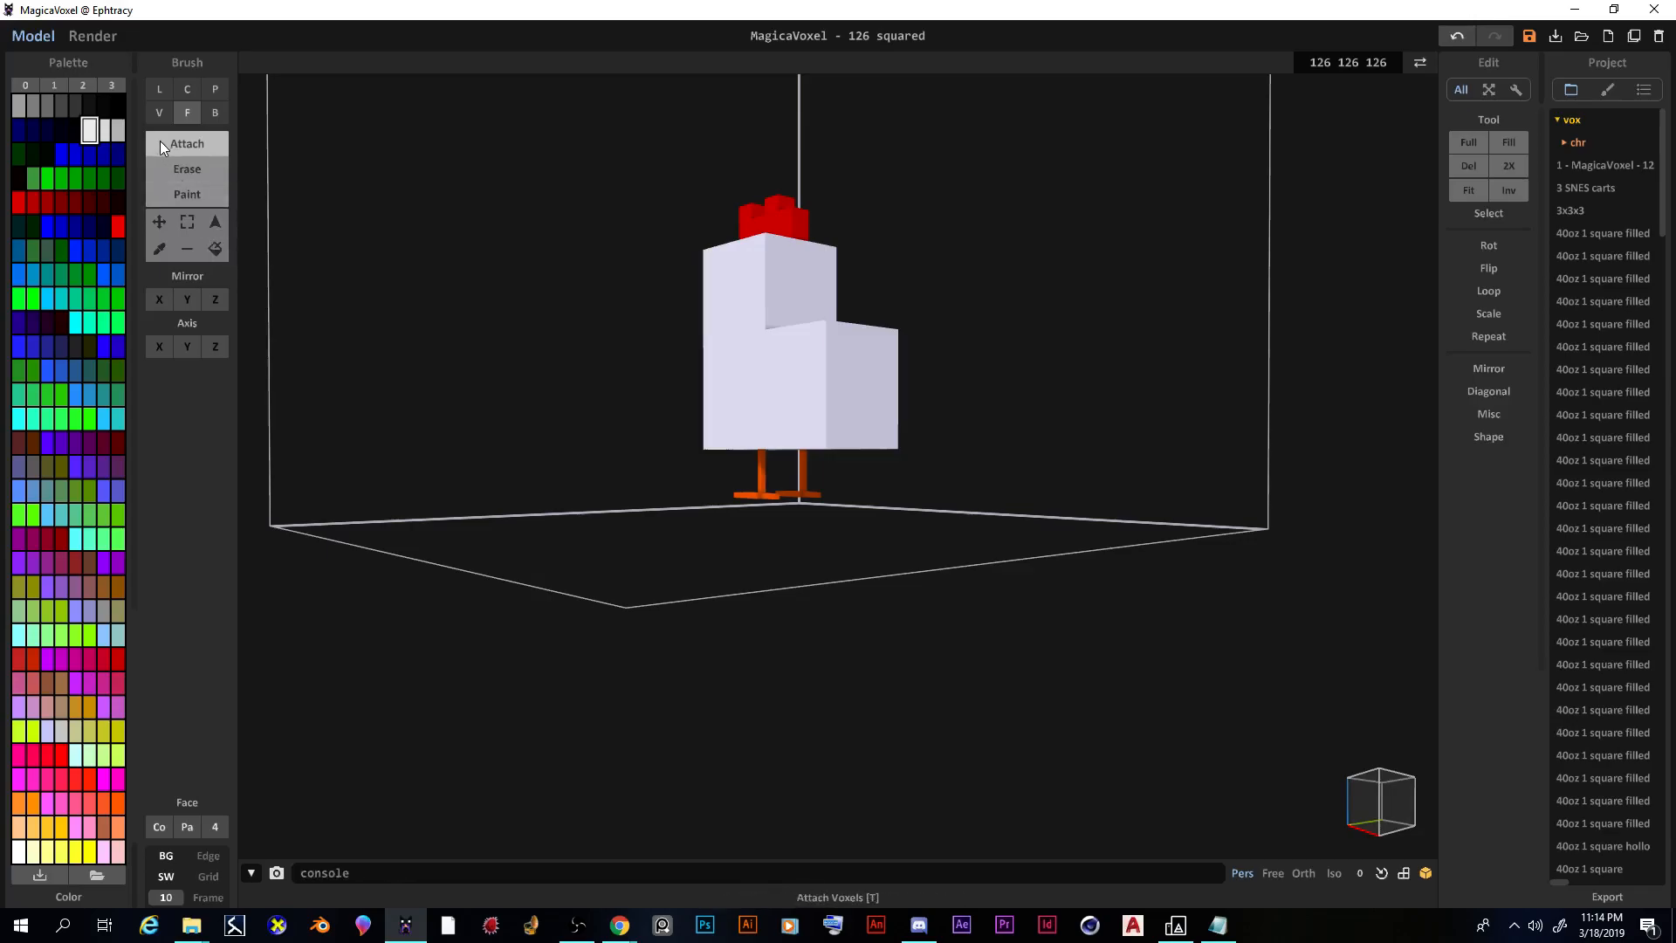
# Step: Set the brush to Erase in Voxel mode and undo two earlier notches
pyautogui.click(180, 169)
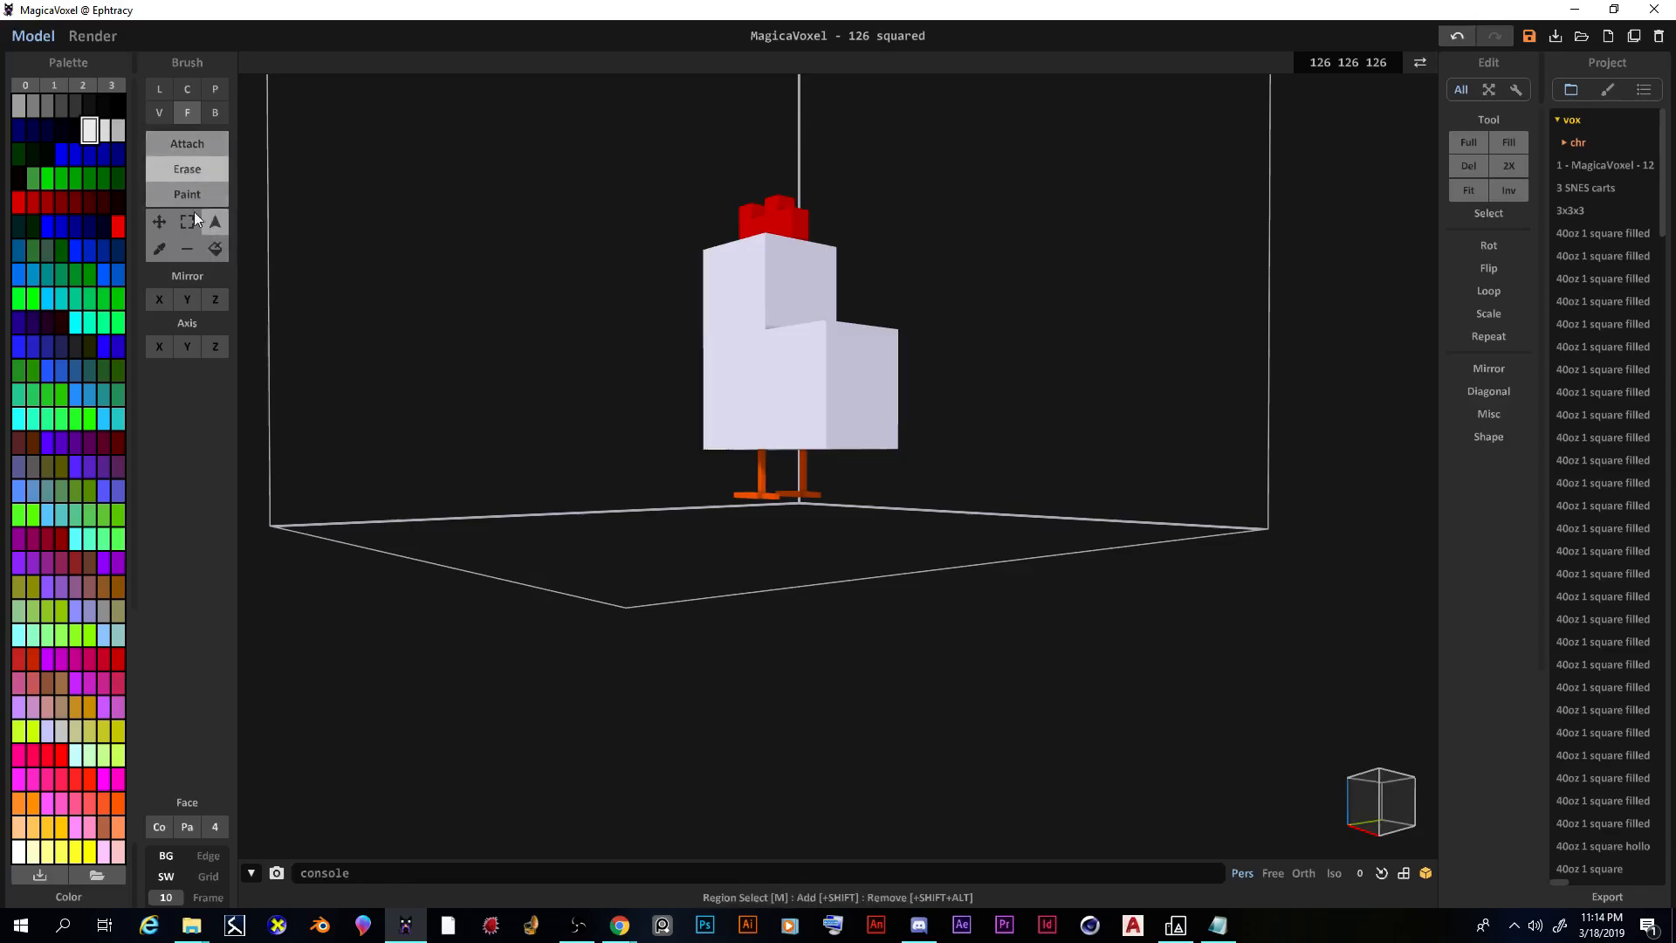
pyautogui.click(160, 113)
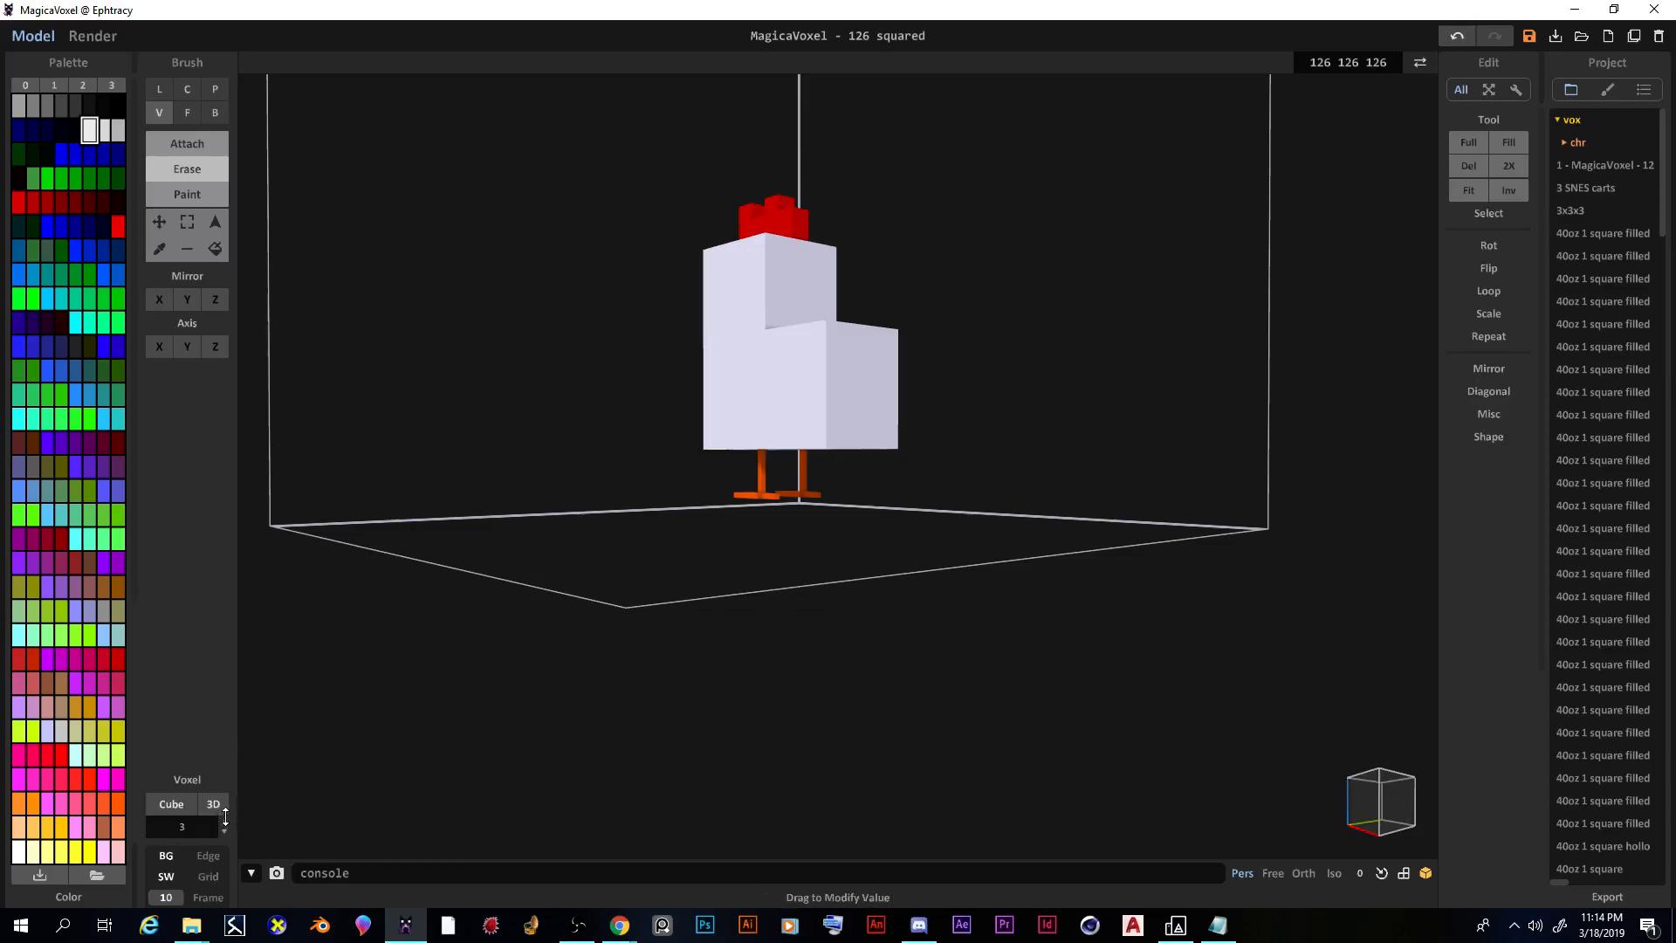
pyautogui.moveTo(694, 595); pyautogui.dragTo(842, 399, button='right')
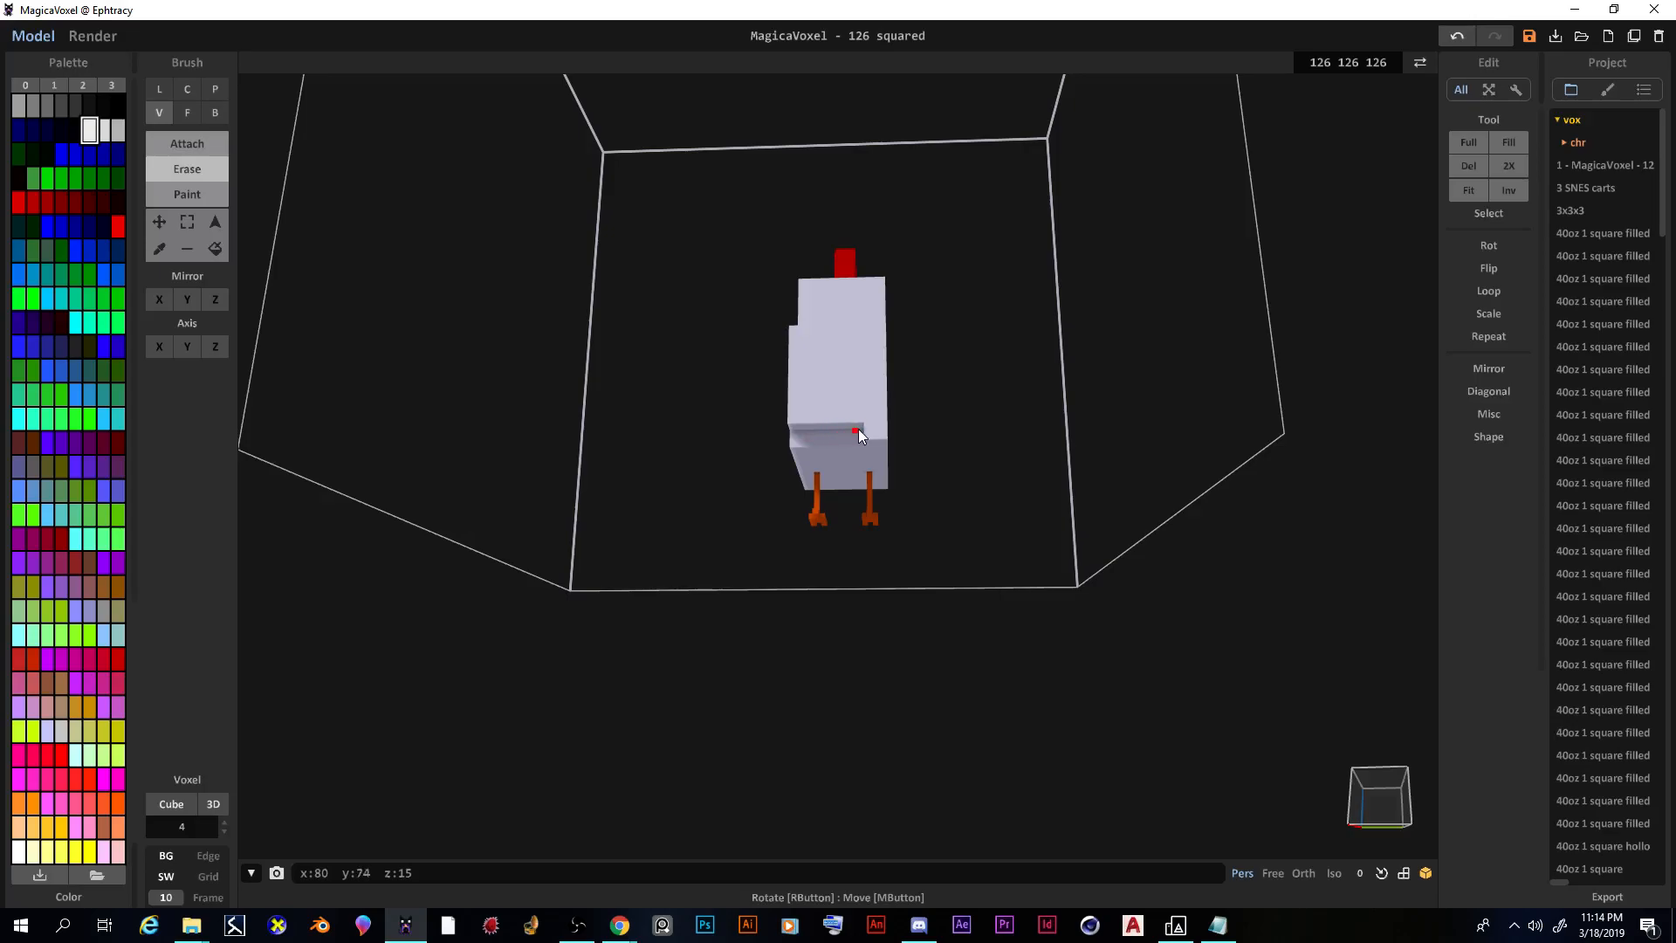
pyautogui.moveTo(850, 438); pyautogui.dragTo(813, 438, button='right')
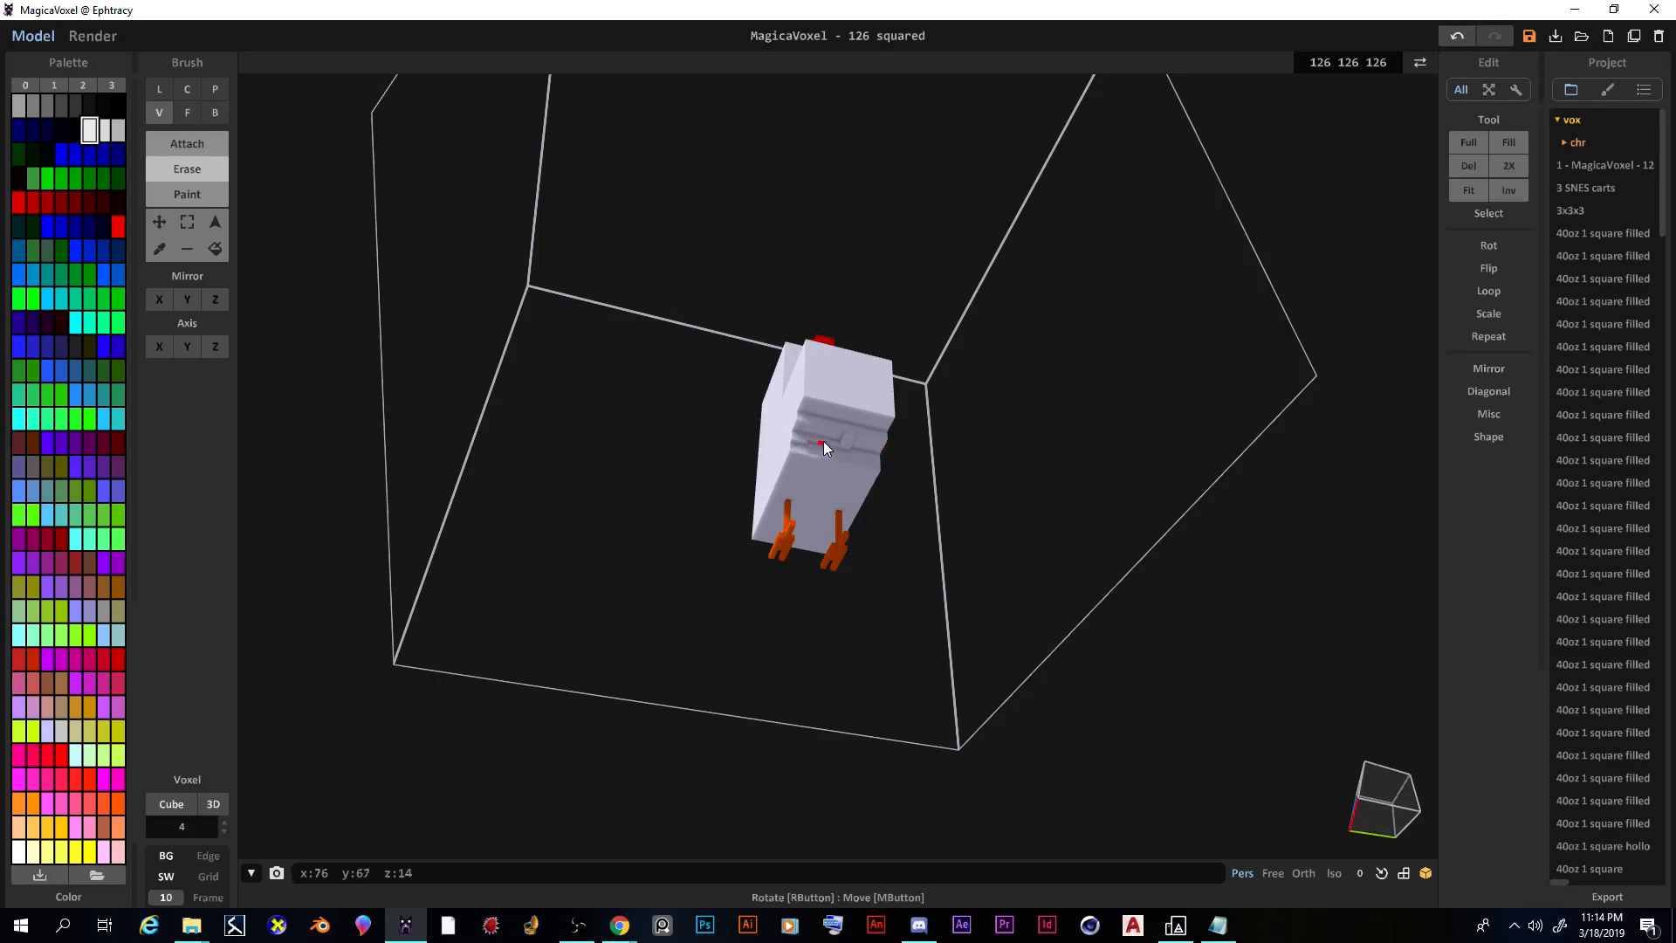
pyautogui.hotkey('ctrl', 'z')
pyautogui.scroll(5, 842, 438)
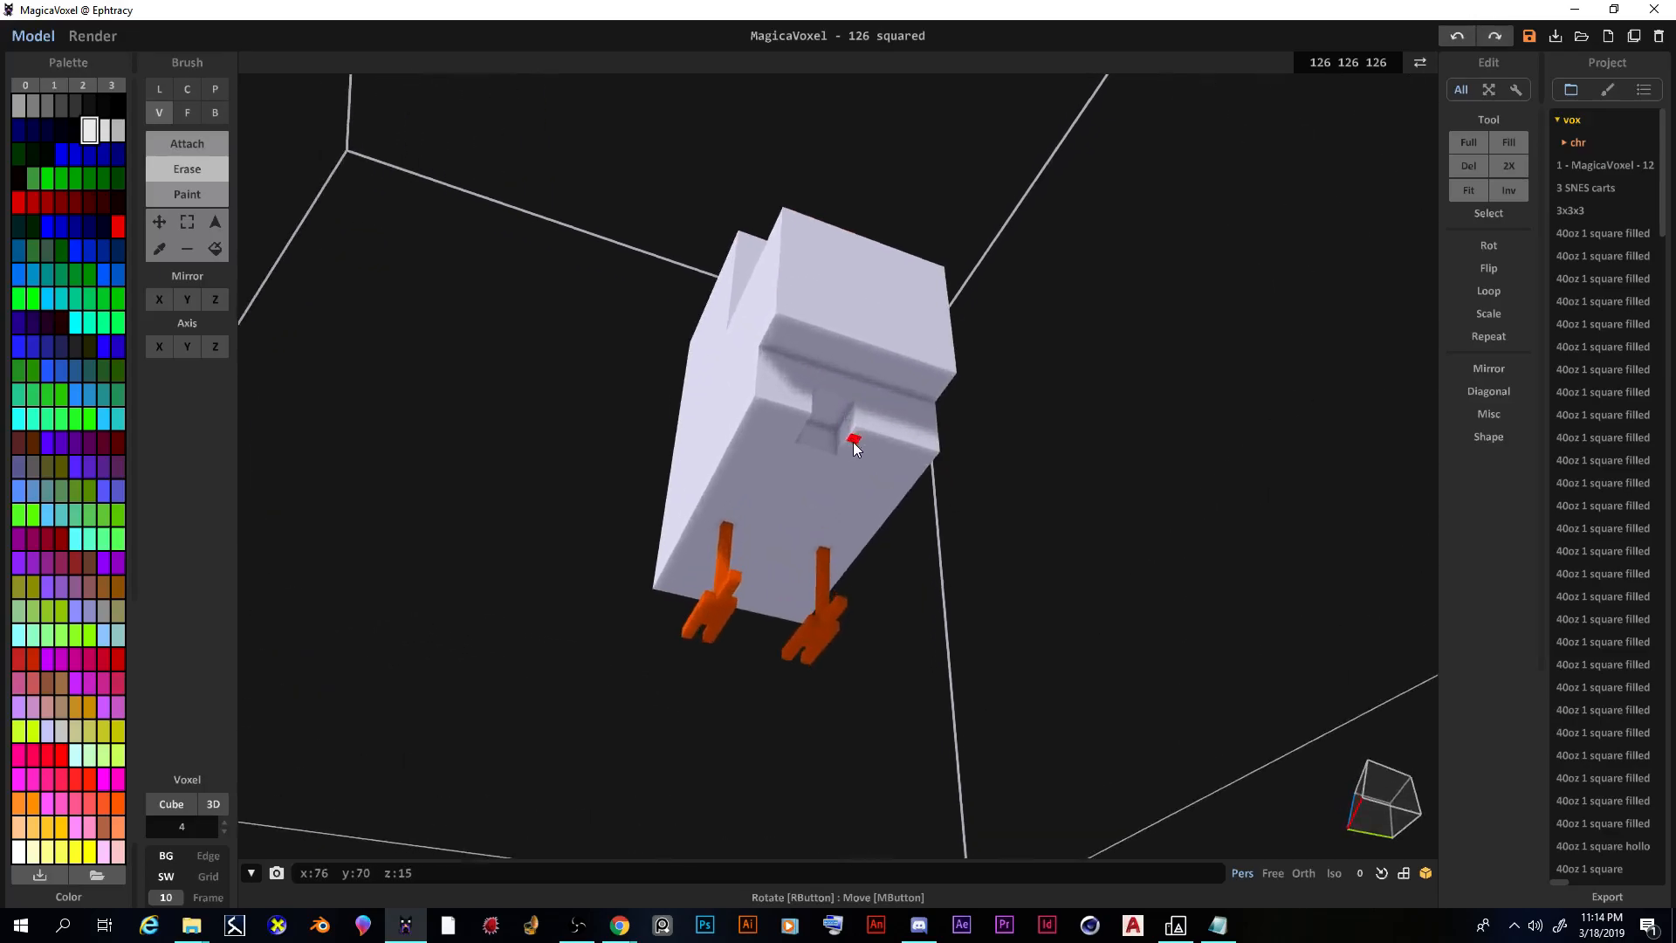
pyautogui.hotkey('ctrl', 'z')
# Step: Carve a corner notch and rightward groove under the tail, then set brush size to 1
pyautogui.click(767, 407)
pyautogui.hotkey('ctrl', 'z')
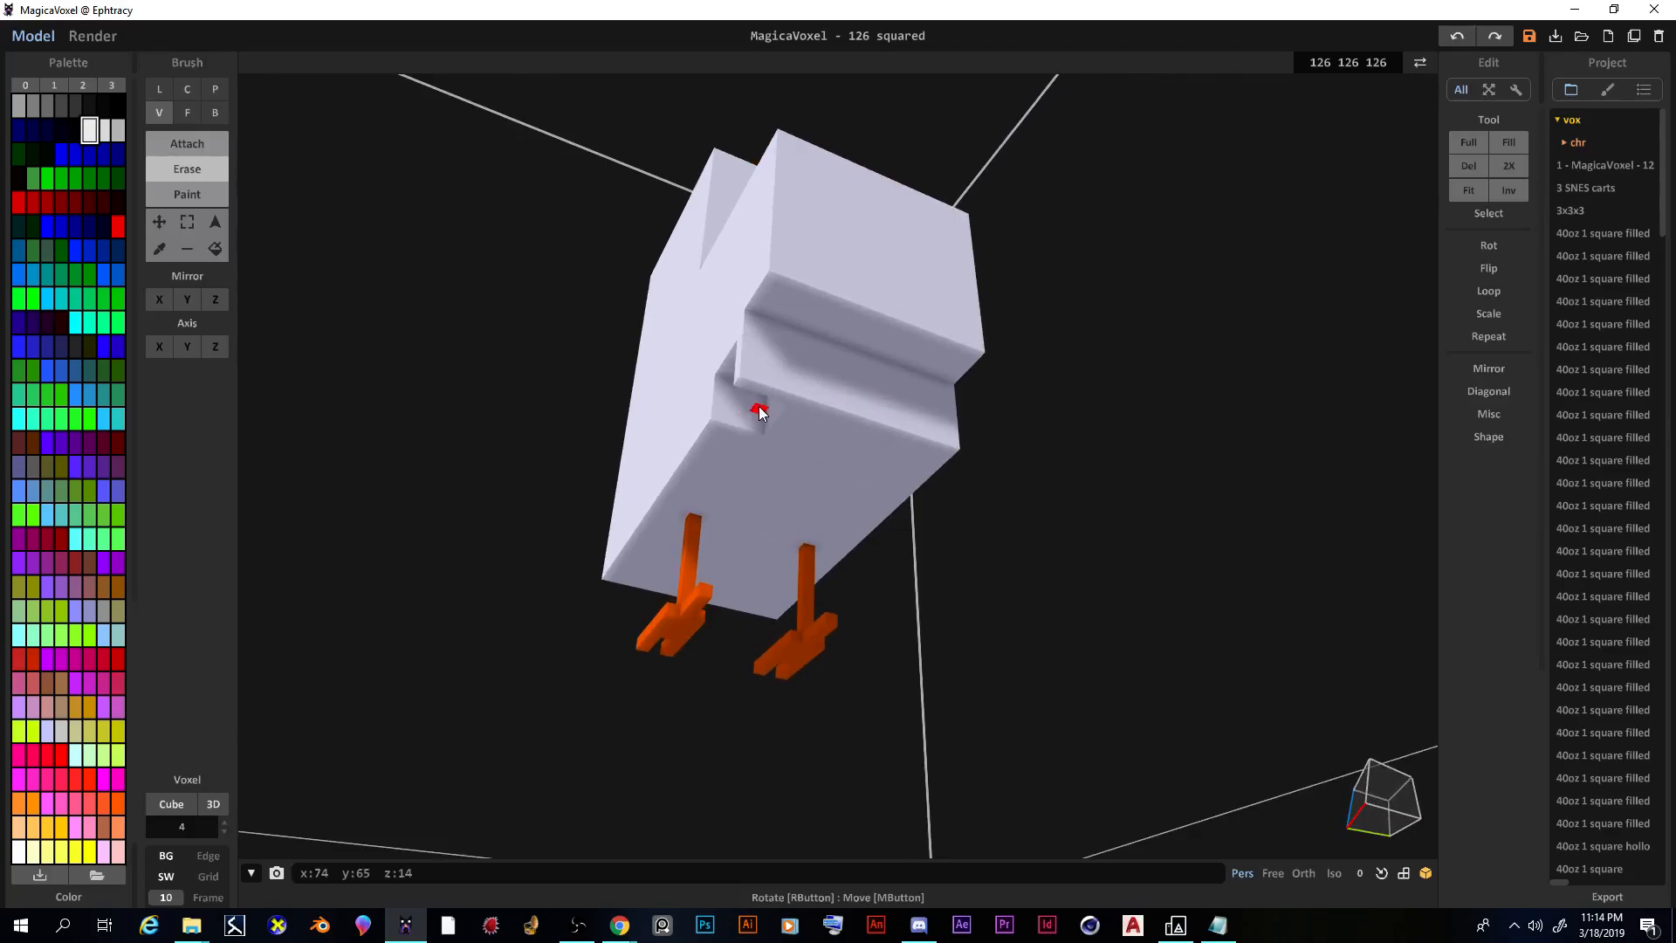
pyautogui.click(764, 406)
pyautogui.moveTo(774, 408)
pyautogui.mouseDown()
pyautogui.moveTo(939, 448)
pyautogui.moveTo(808, 410)
pyautogui.moveTo(845, 402)
pyautogui.moveTo(928, 437)
pyautogui.mouseUp()
pyautogui.moveTo(928, 436); pyautogui.dragTo(1003, 494, button='right')
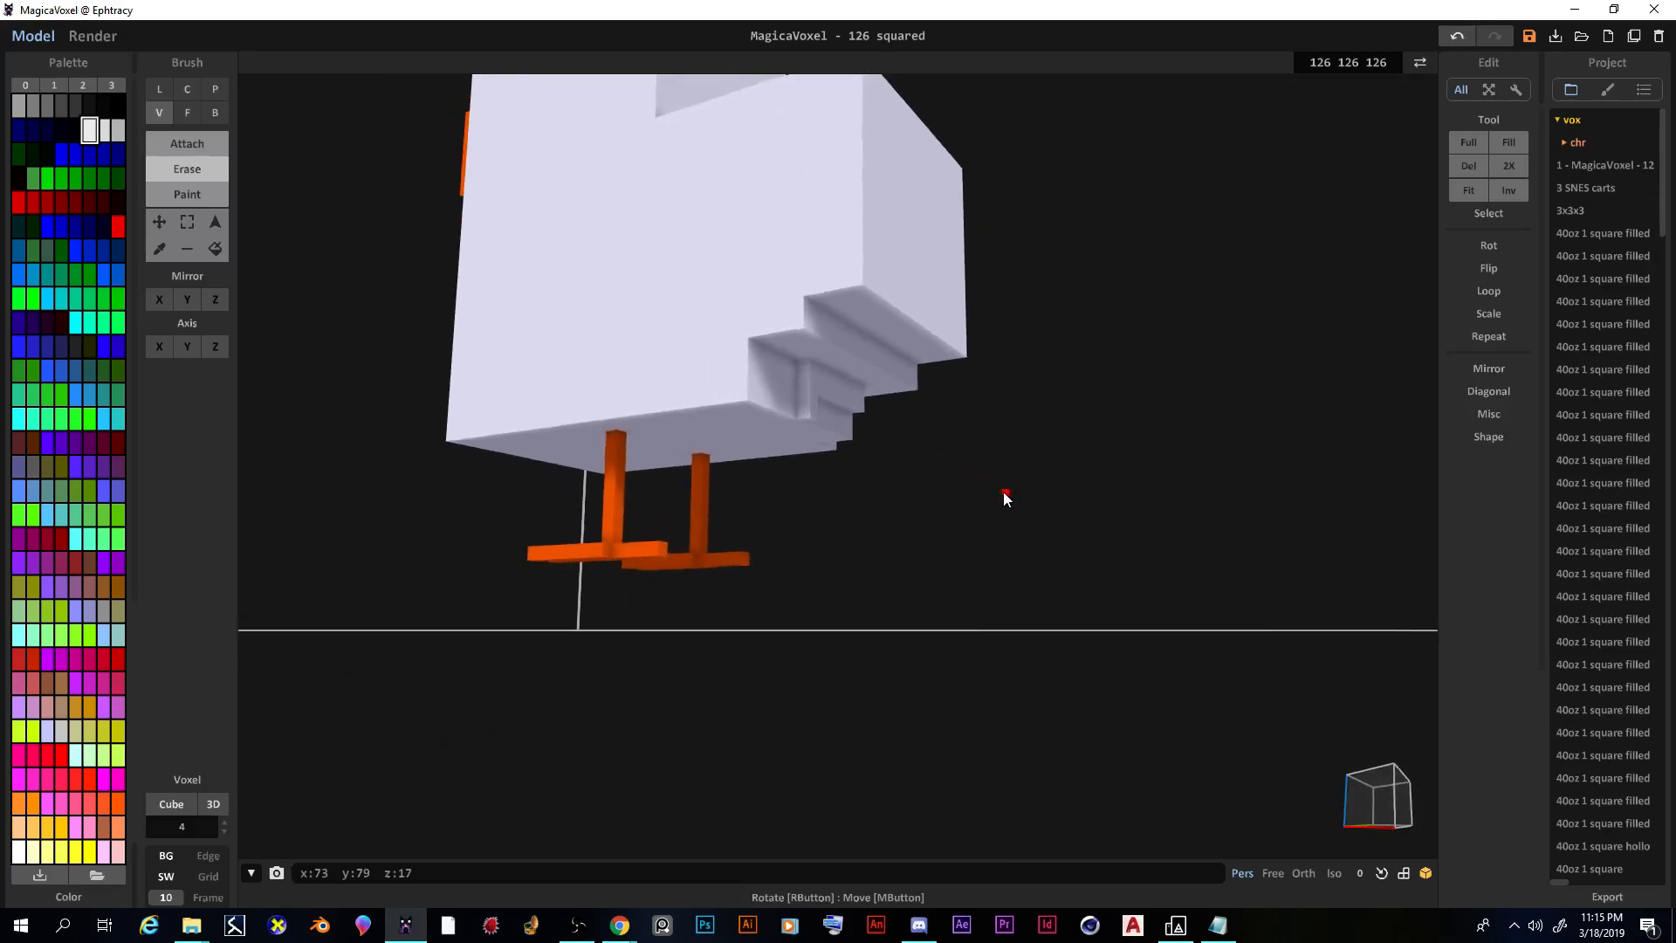
pyautogui.click(822, 390)
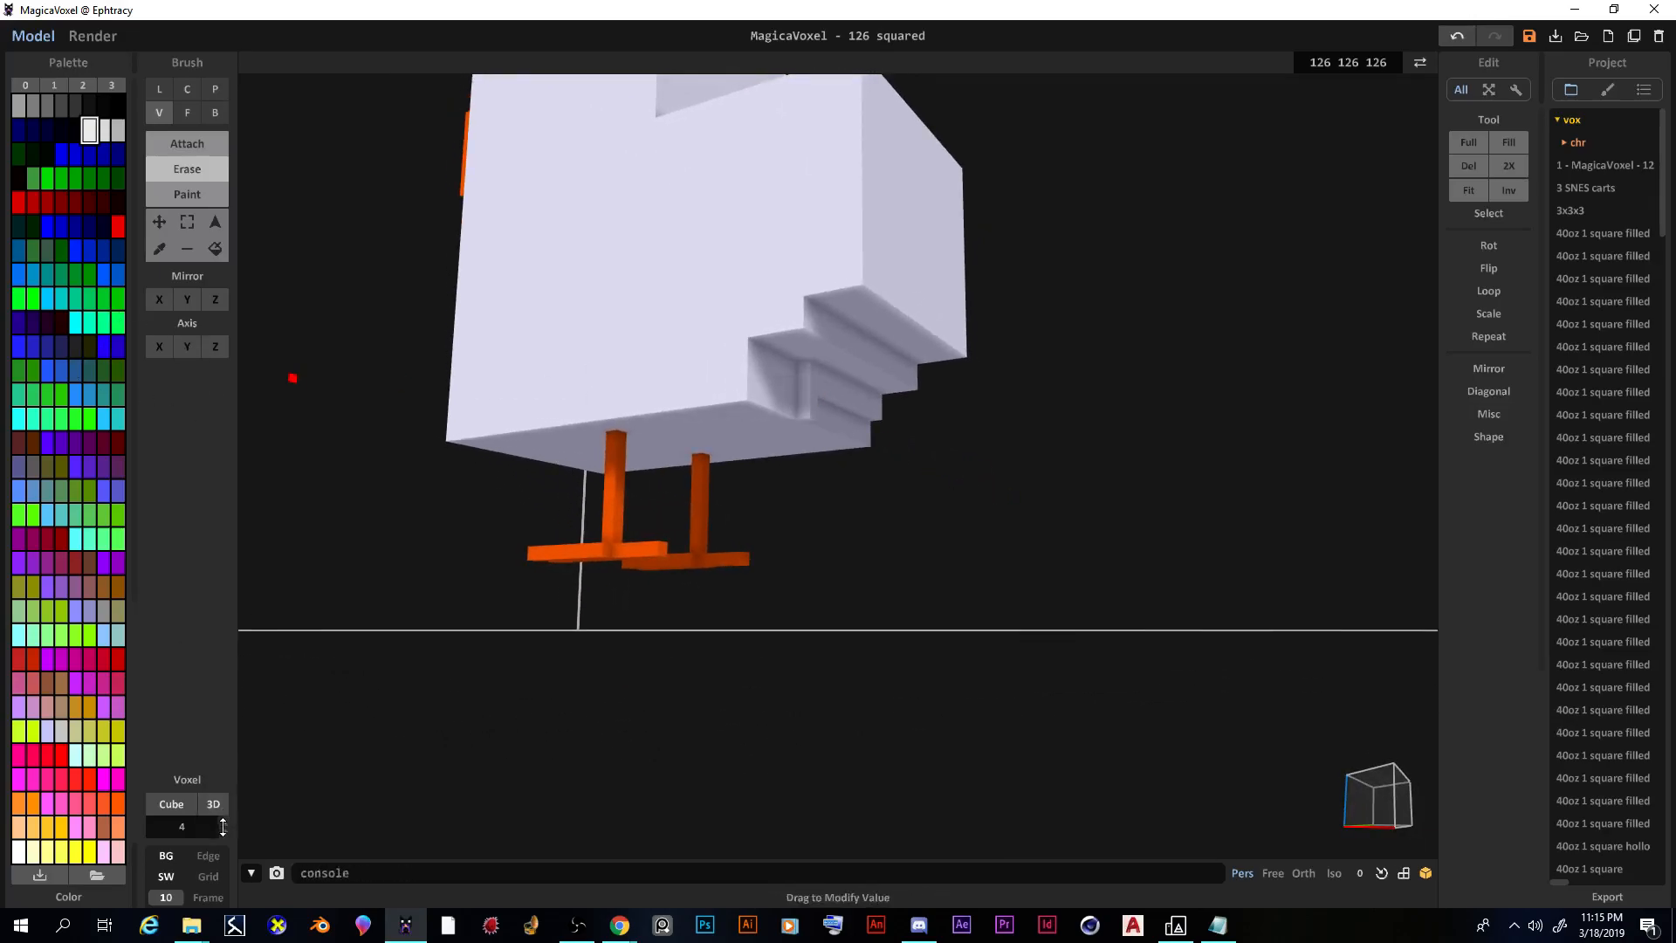
pyautogui.moveTo(228, 836); pyautogui.dragTo(280, 845)
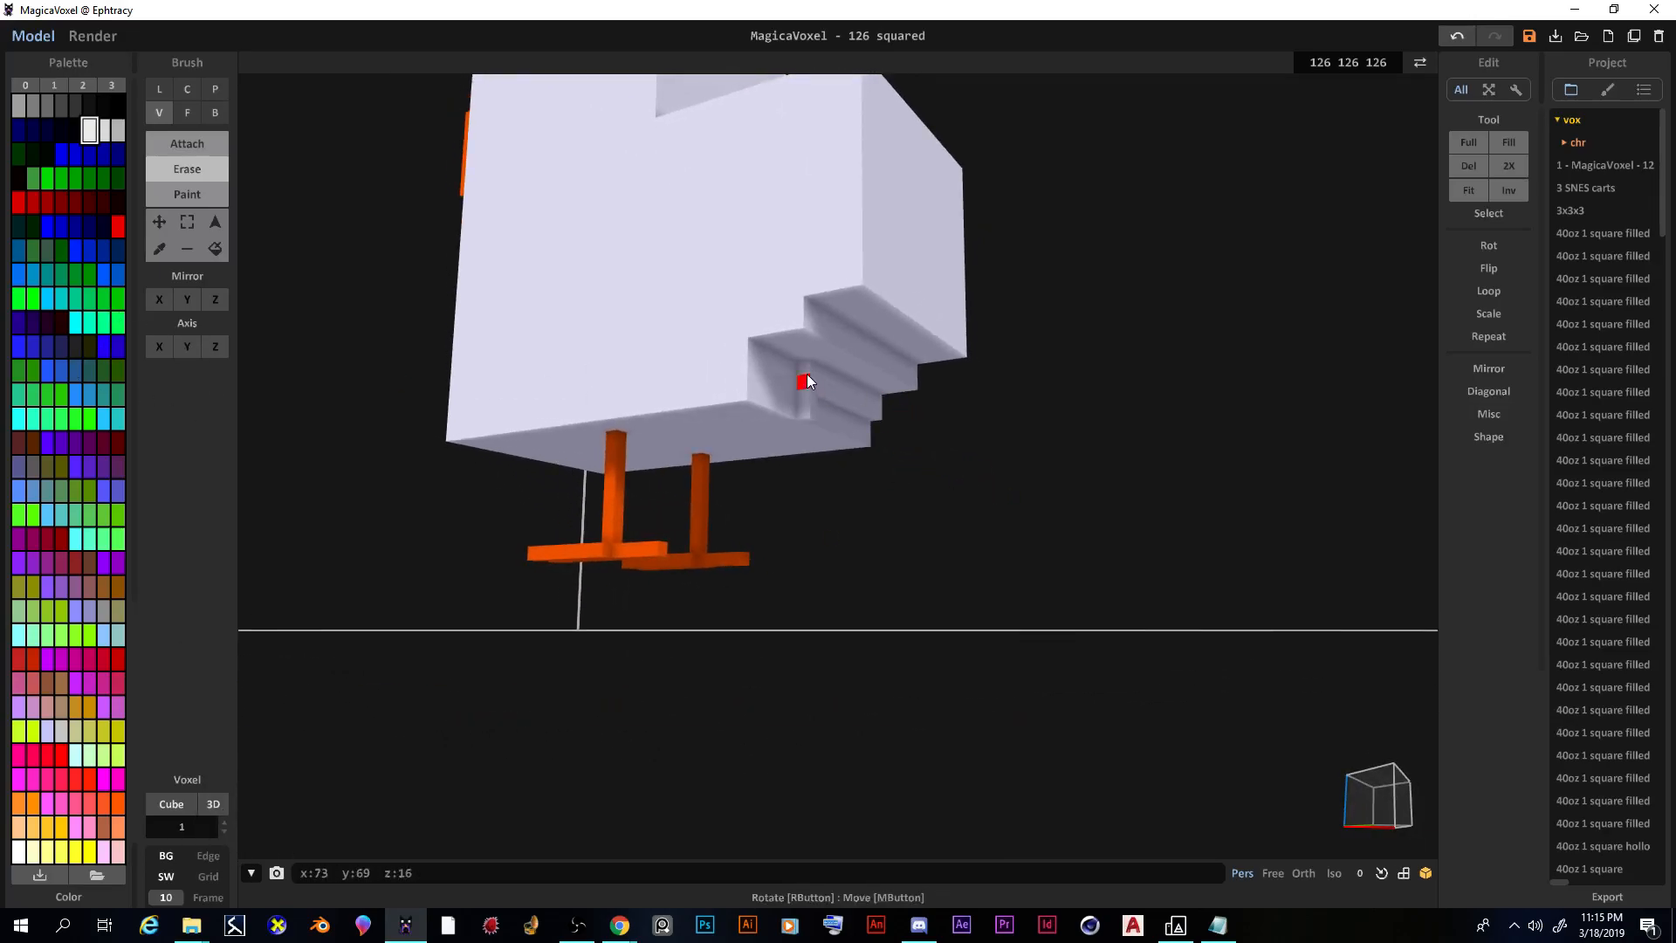
pyautogui.moveTo(835, 414)
pyautogui.mouseDown(button='right')
pyautogui.moveTo(715, 375)
pyautogui.moveTo(819, 395)
pyautogui.mouseUp(button='right')
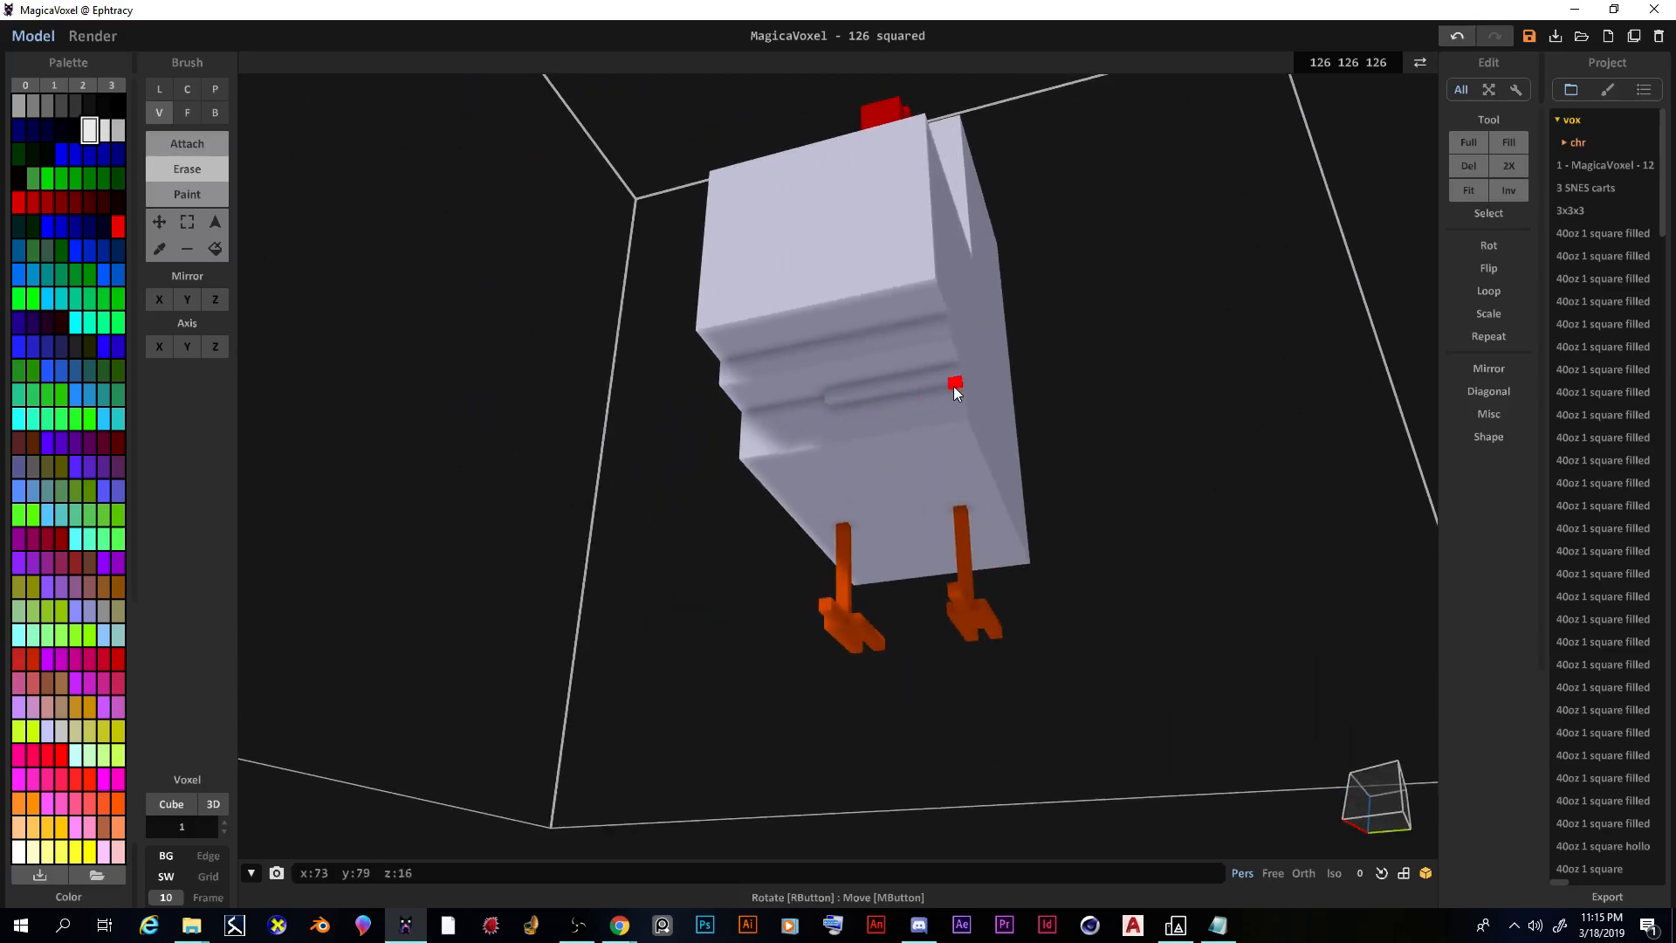
pyautogui.moveTo(830, 395); pyautogui.dragTo(1044, 550, button='right')
pyautogui.scroll(5, 1044, 550)
pyautogui.moveTo(693, 373)
pyautogui.mouseDown(button='right')
pyautogui.moveTo(698, 208)
pyautogui.moveTo(700, 264)
pyautogui.moveTo(677, 224)
pyautogui.moveTo(679, 257)
pyautogui.moveTo(712, 395)
pyautogui.moveTo(717, 337)
pyautogui.mouseUp(button='right')
pyautogui.scroll(3, 714, 386)
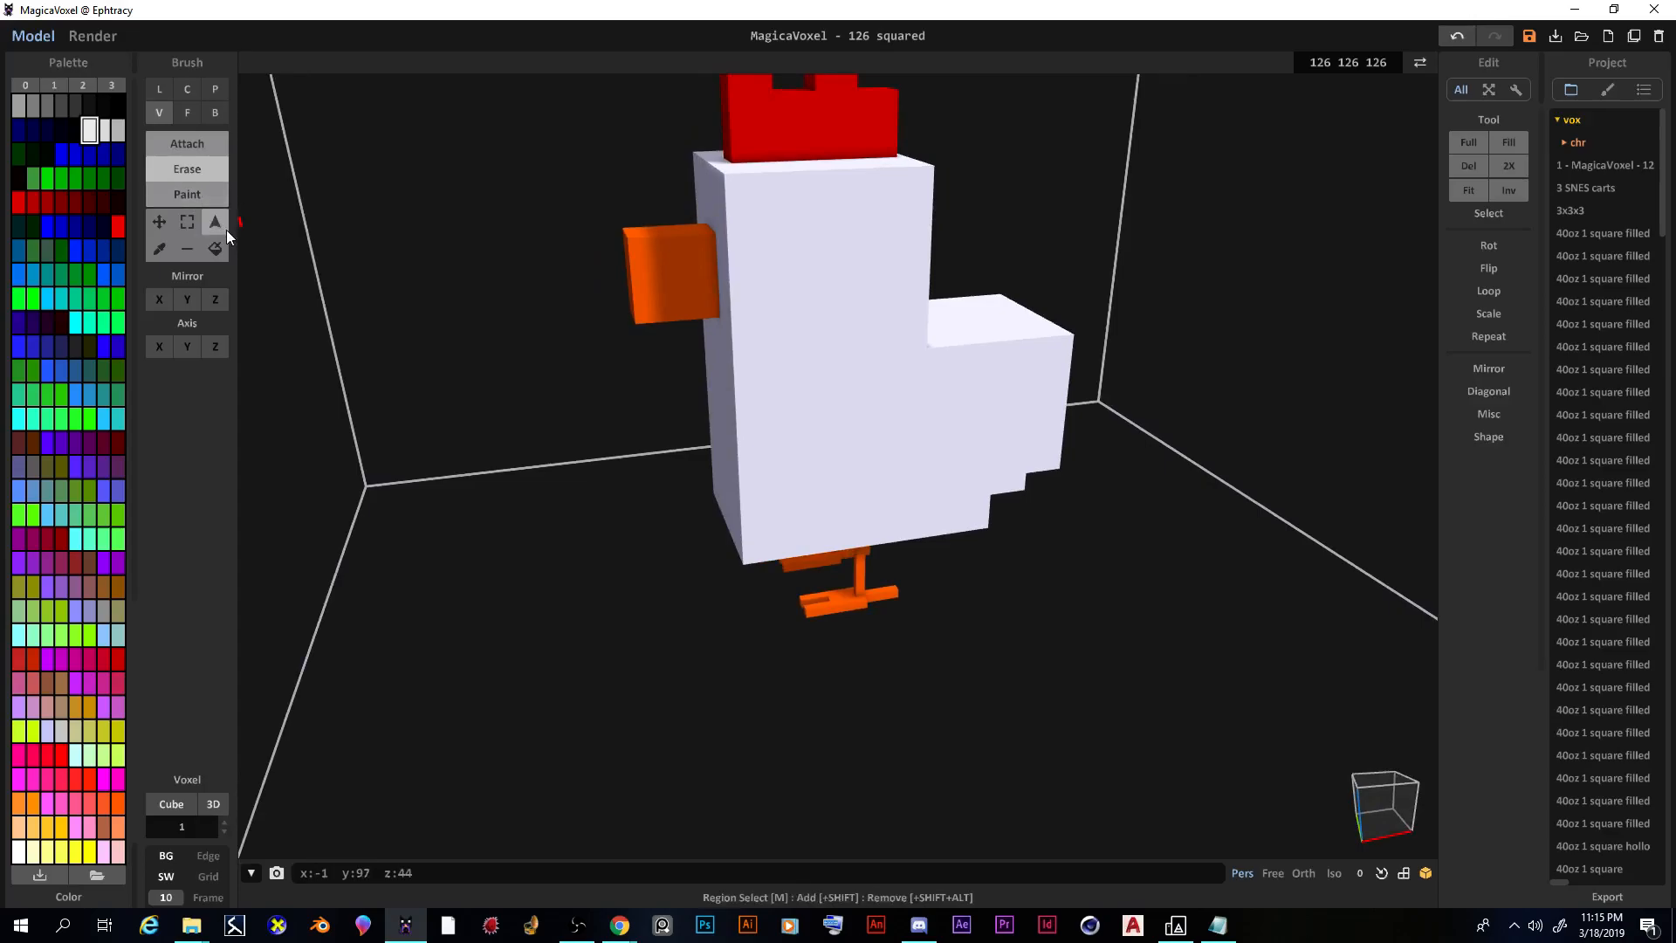
# Step: In Paint mode, paint a two-column black eye on the chicken's head
pyautogui.click(190, 204)
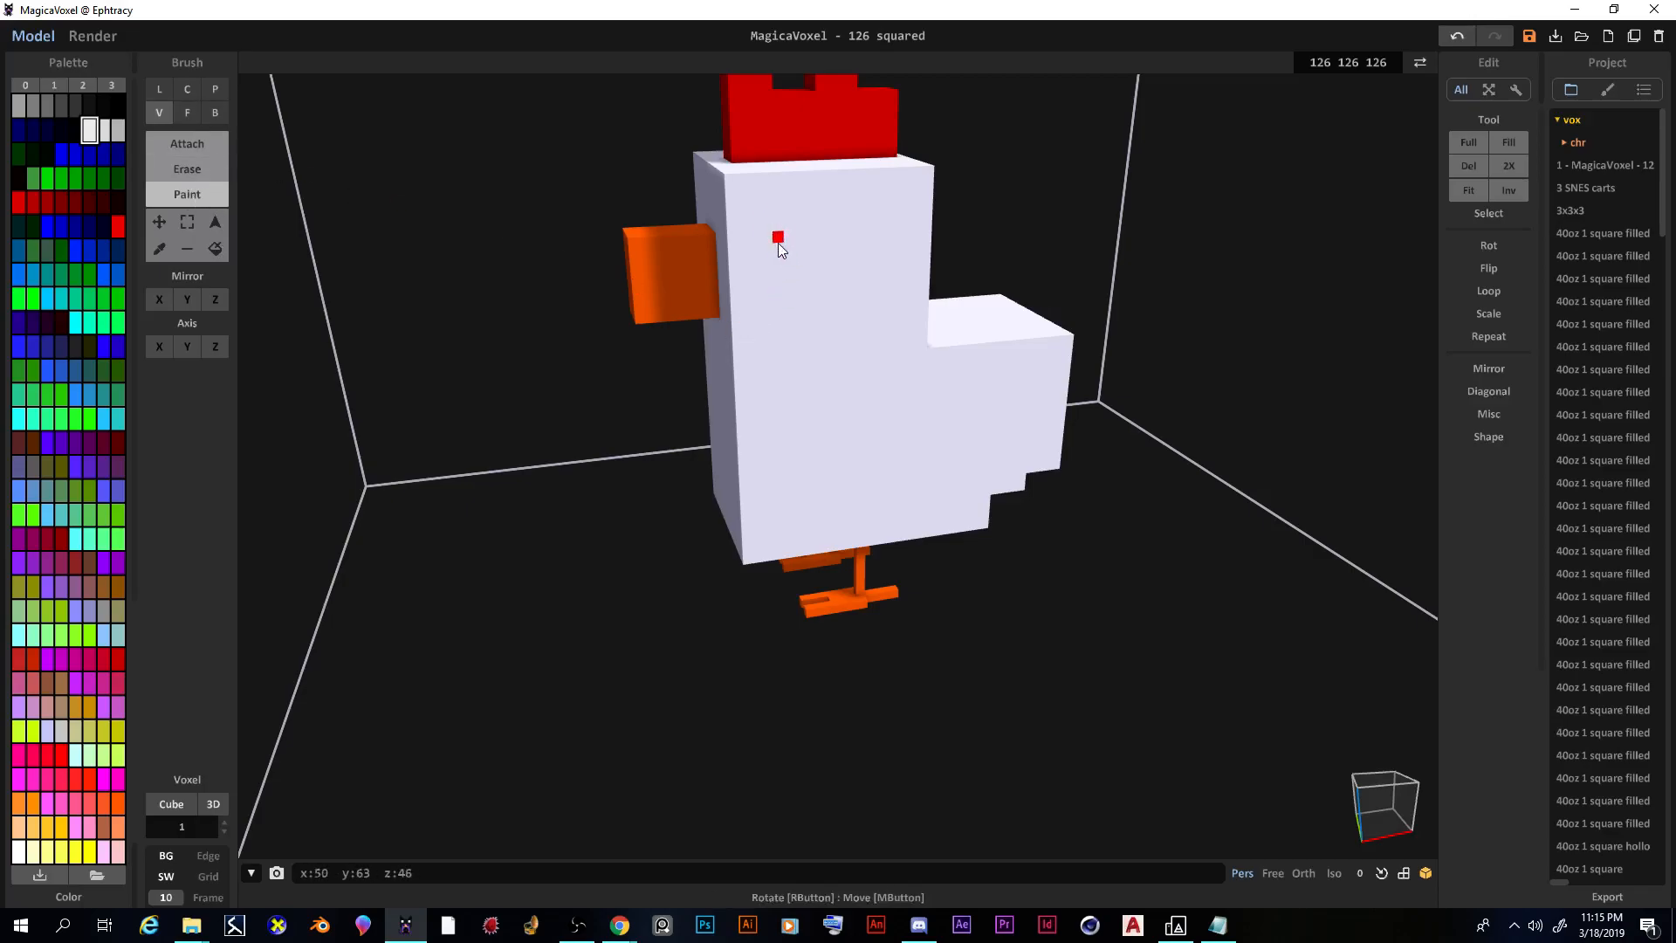
pyautogui.moveTo(769, 255)
pyautogui.mouseDown(button='right')
pyautogui.moveTo(758, 242)
pyautogui.moveTo(764, 260)
pyautogui.mouseUp(button='right')
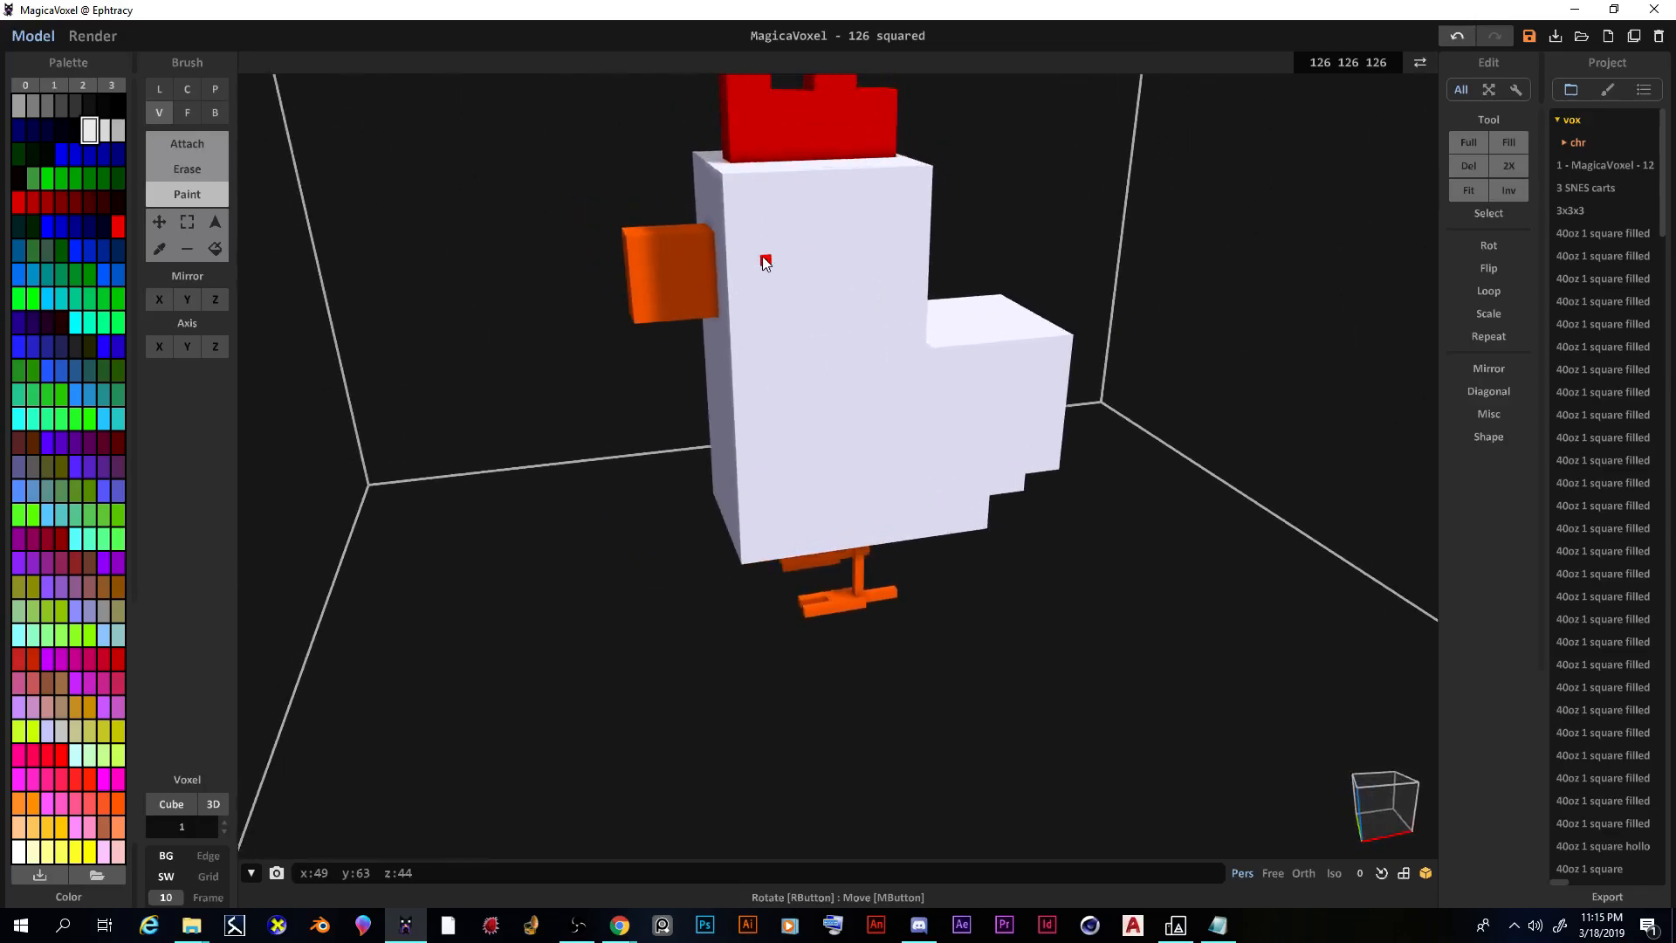
pyautogui.click(104, 106)
pyautogui.moveTo(776, 223)
pyautogui.mouseDown()
pyautogui.moveTo(778, 262)
pyautogui.moveTo(788, 224)
pyautogui.mouseUp()
pyautogui.moveTo(880, 364)
pyautogui.mouseDown(button='right')
pyautogui.moveTo(1179, 361)
pyautogui.moveTo(784, 388)
pyautogui.moveTo(1054, 397)
pyautogui.moveTo(1174, 370)
pyautogui.moveTo(992, 188)
pyautogui.mouseUp(button='right')
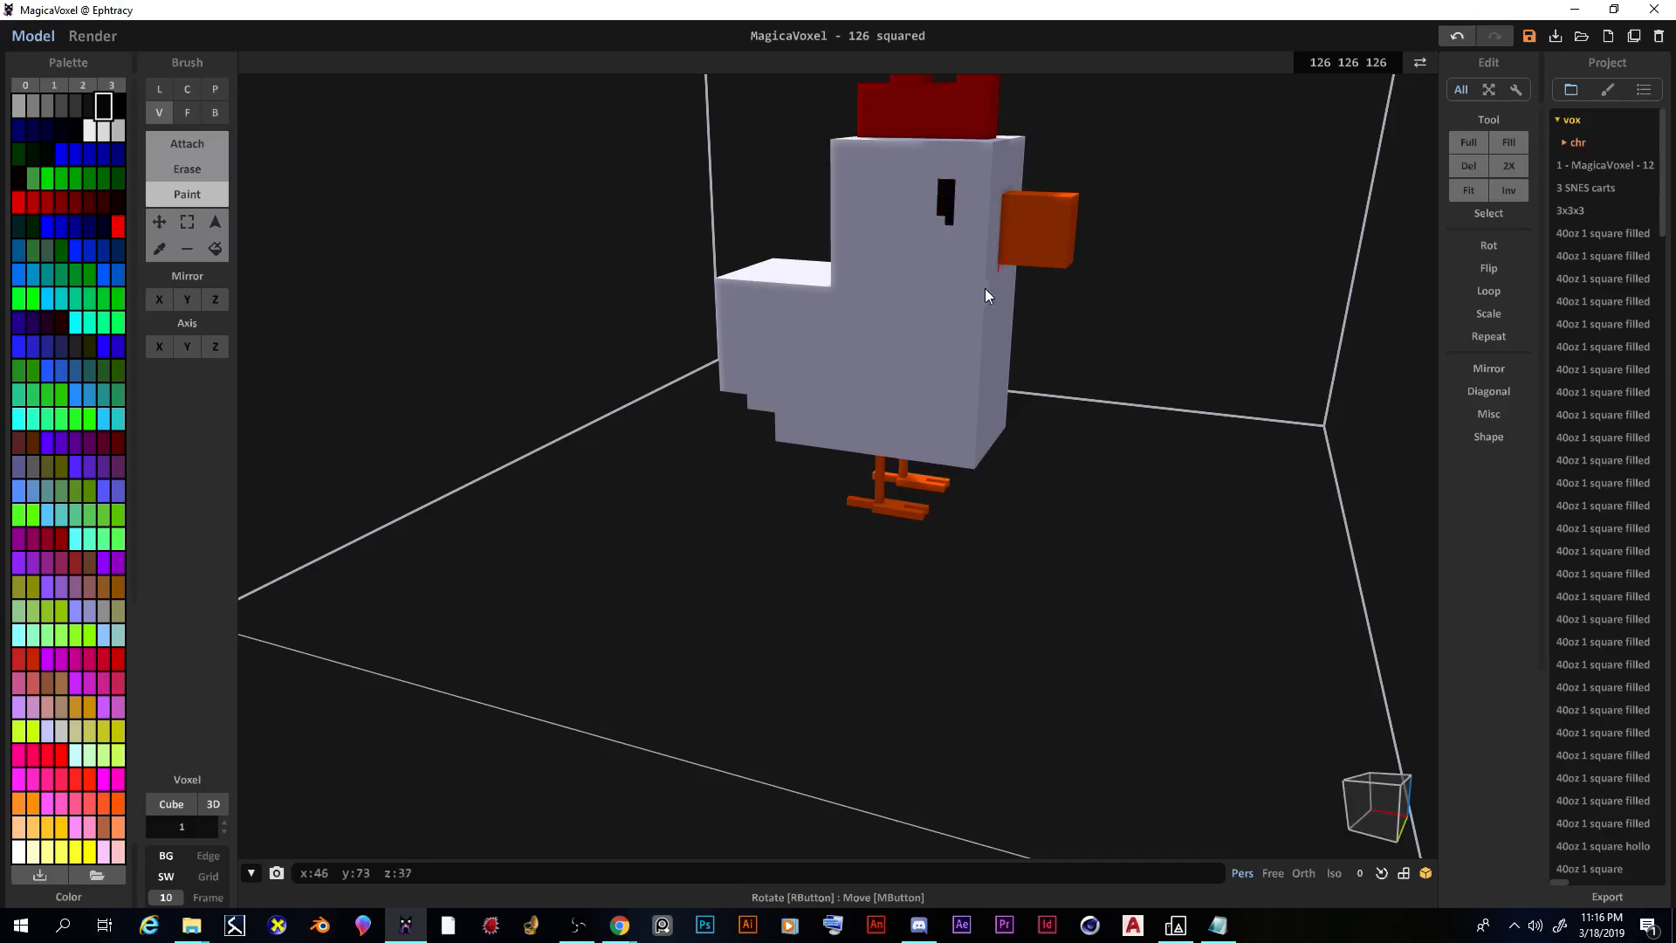
pyautogui.scroll(3, 941, 207)
pyautogui.moveTo(944, 239); pyautogui.dragTo(958, 213, button='right')
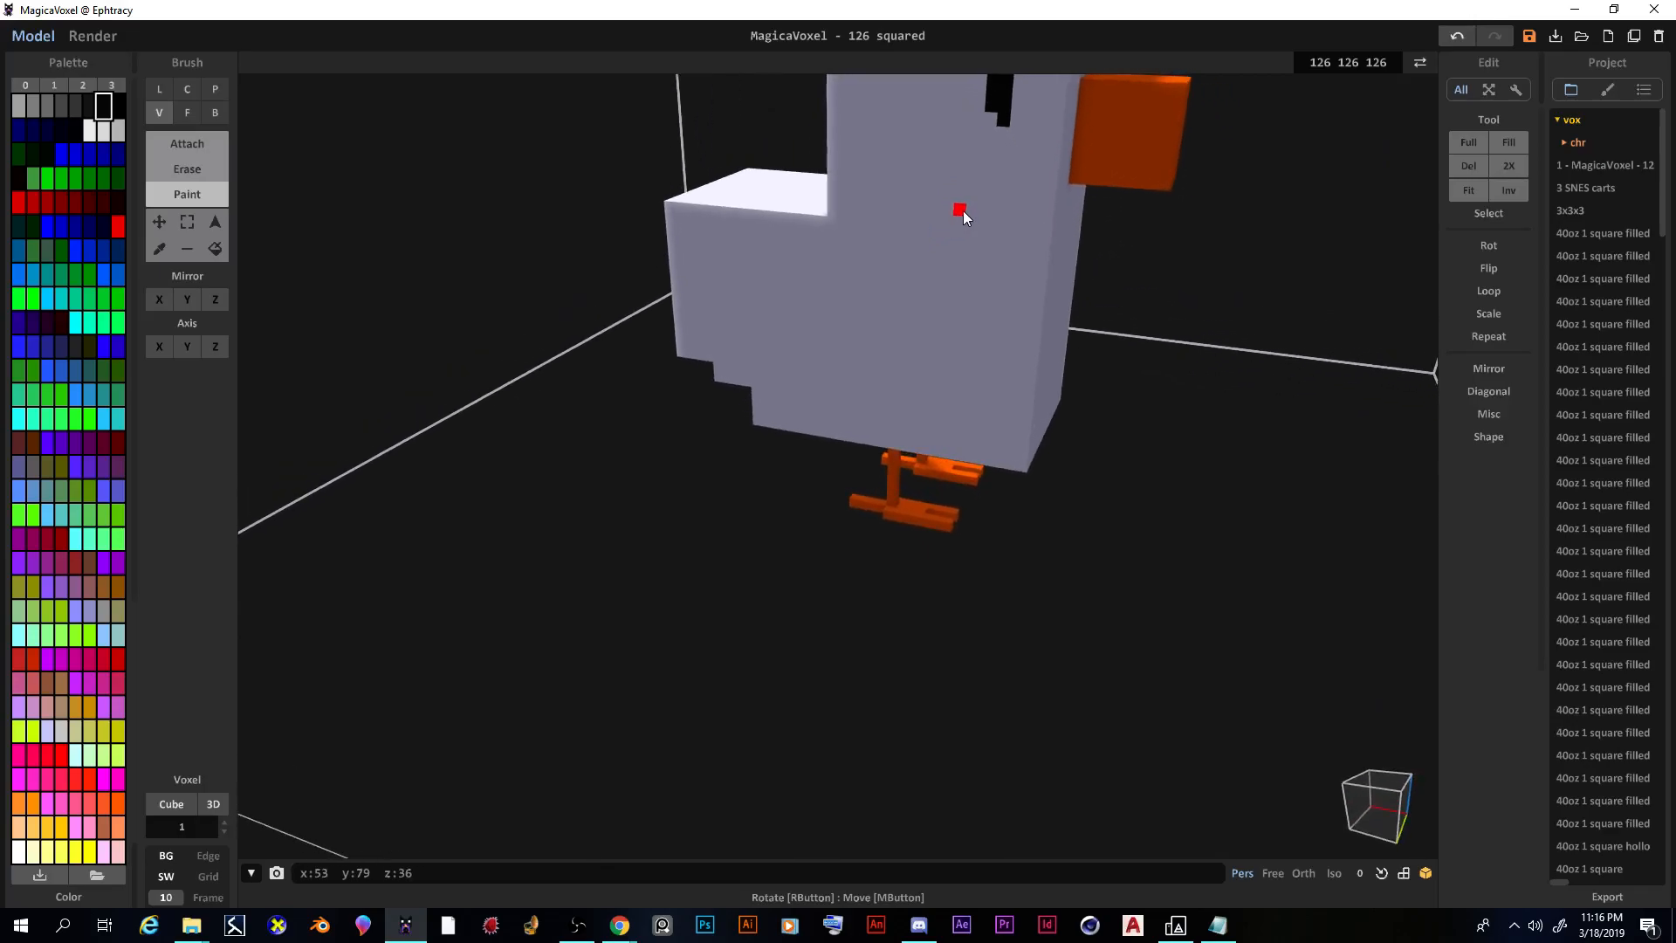
# Step: Sample the body white, undo a voxel covering the eye, and return to Paint to inspect the chicken
pyautogui.click(160, 252)
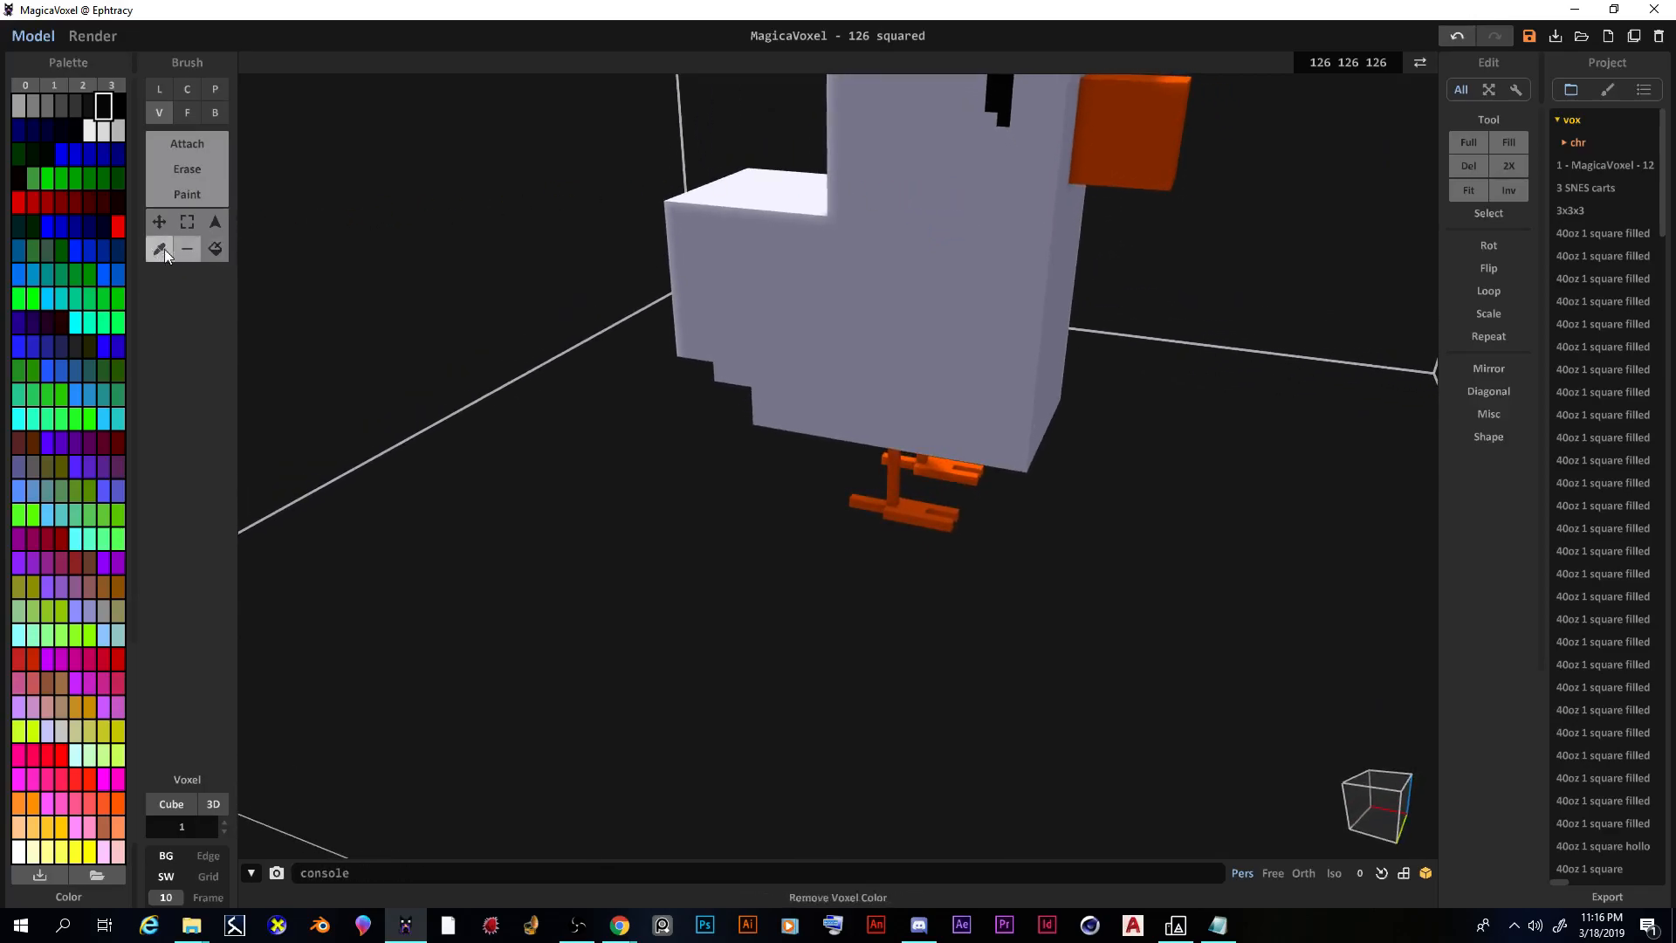
pyautogui.click(1004, 187)
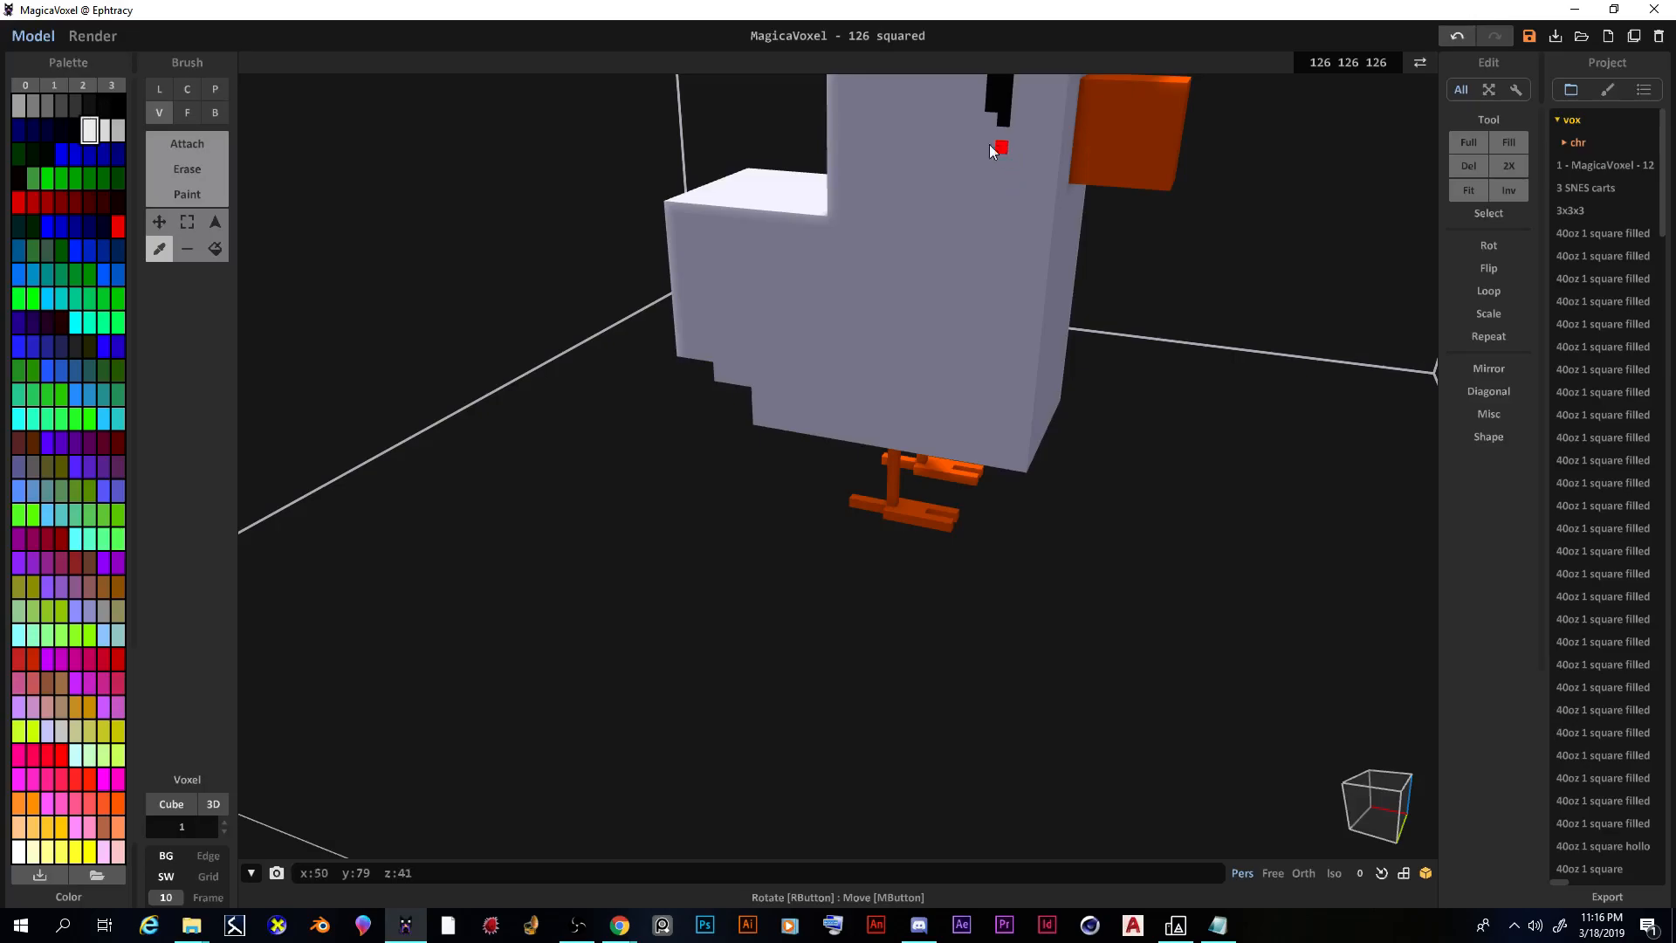
pyautogui.click(181, 150)
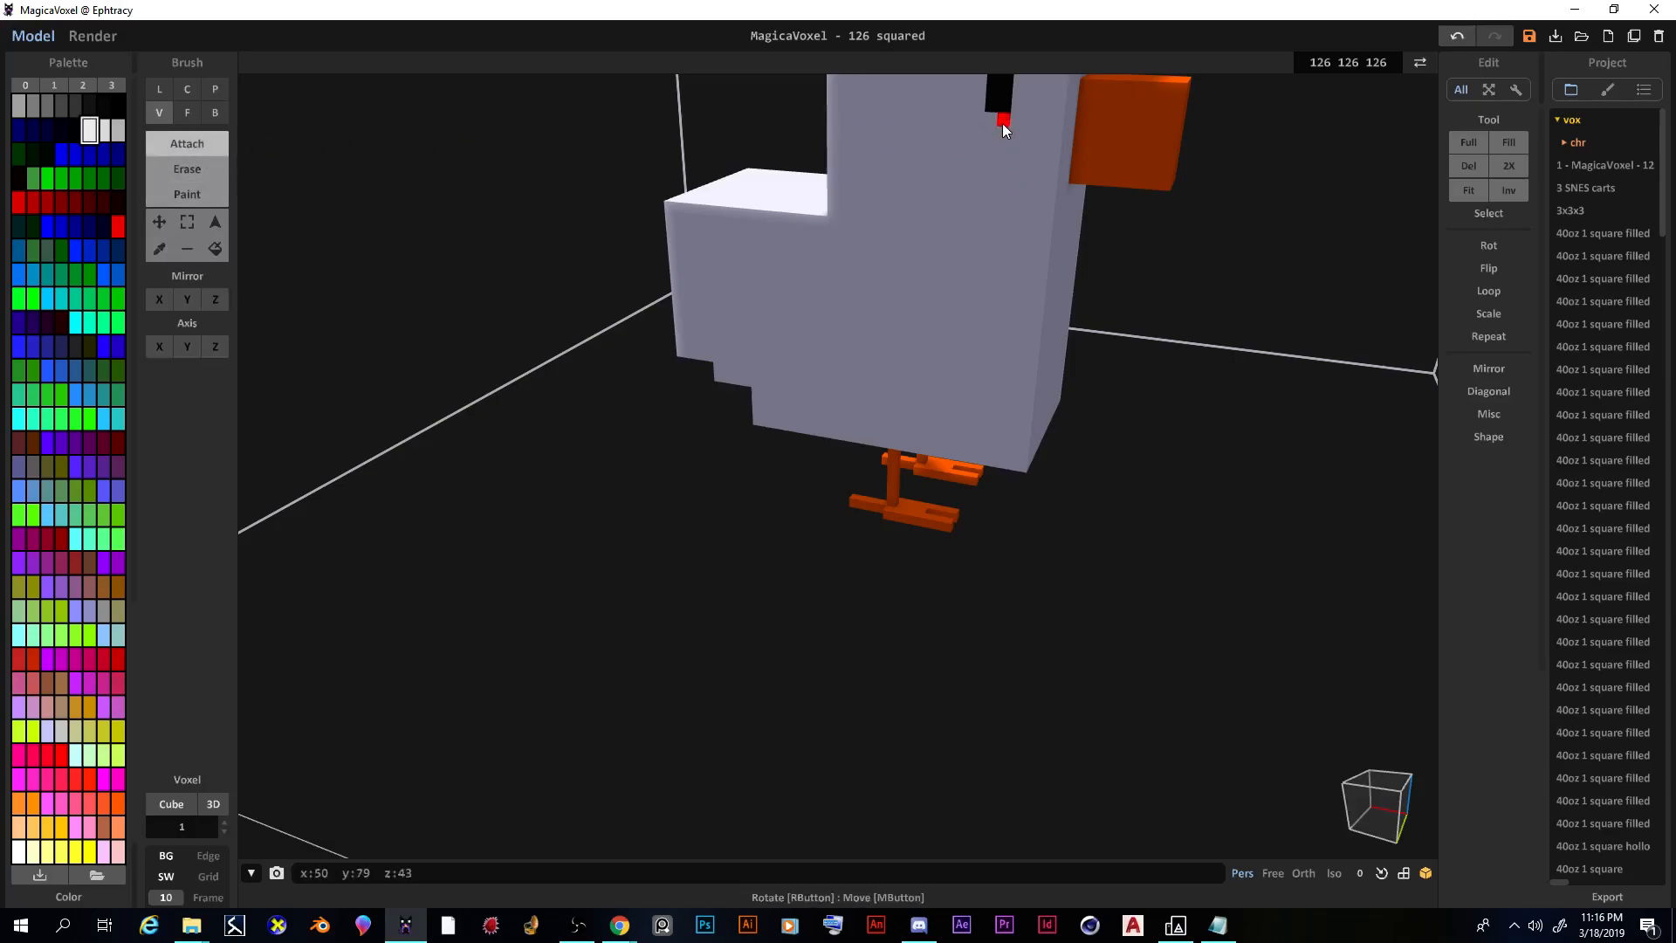
pyautogui.hotkey('ctrl', 'z')
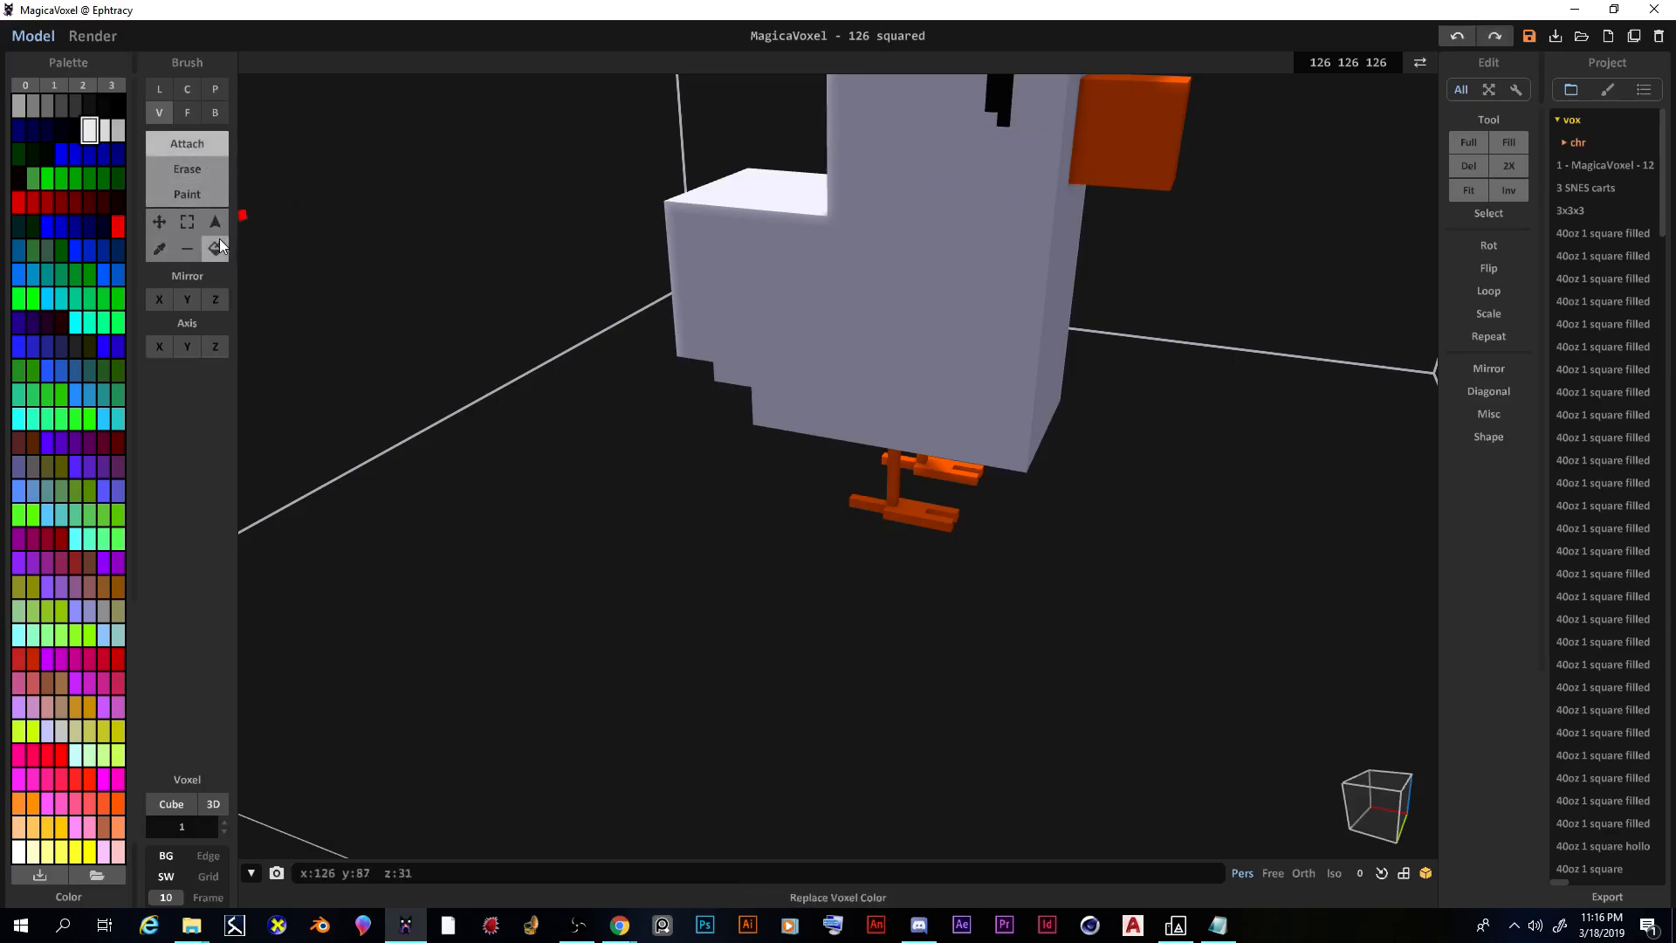
pyautogui.click(202, 199)
pyautogui.moveTo(1148, 169); pyautogui.dragTo(960, 199, button='right')
pyautogui.scroll(-1, 973, 199)
pyautogui.scroll(3, 974, 185)
pyautogui.moveTo(984, 480); pyautogui.dragTo(1009, 453, button='right')
pyautogui.scroll(3, 1025, 349)
pyautogui.scroll(-3, 995, 428)
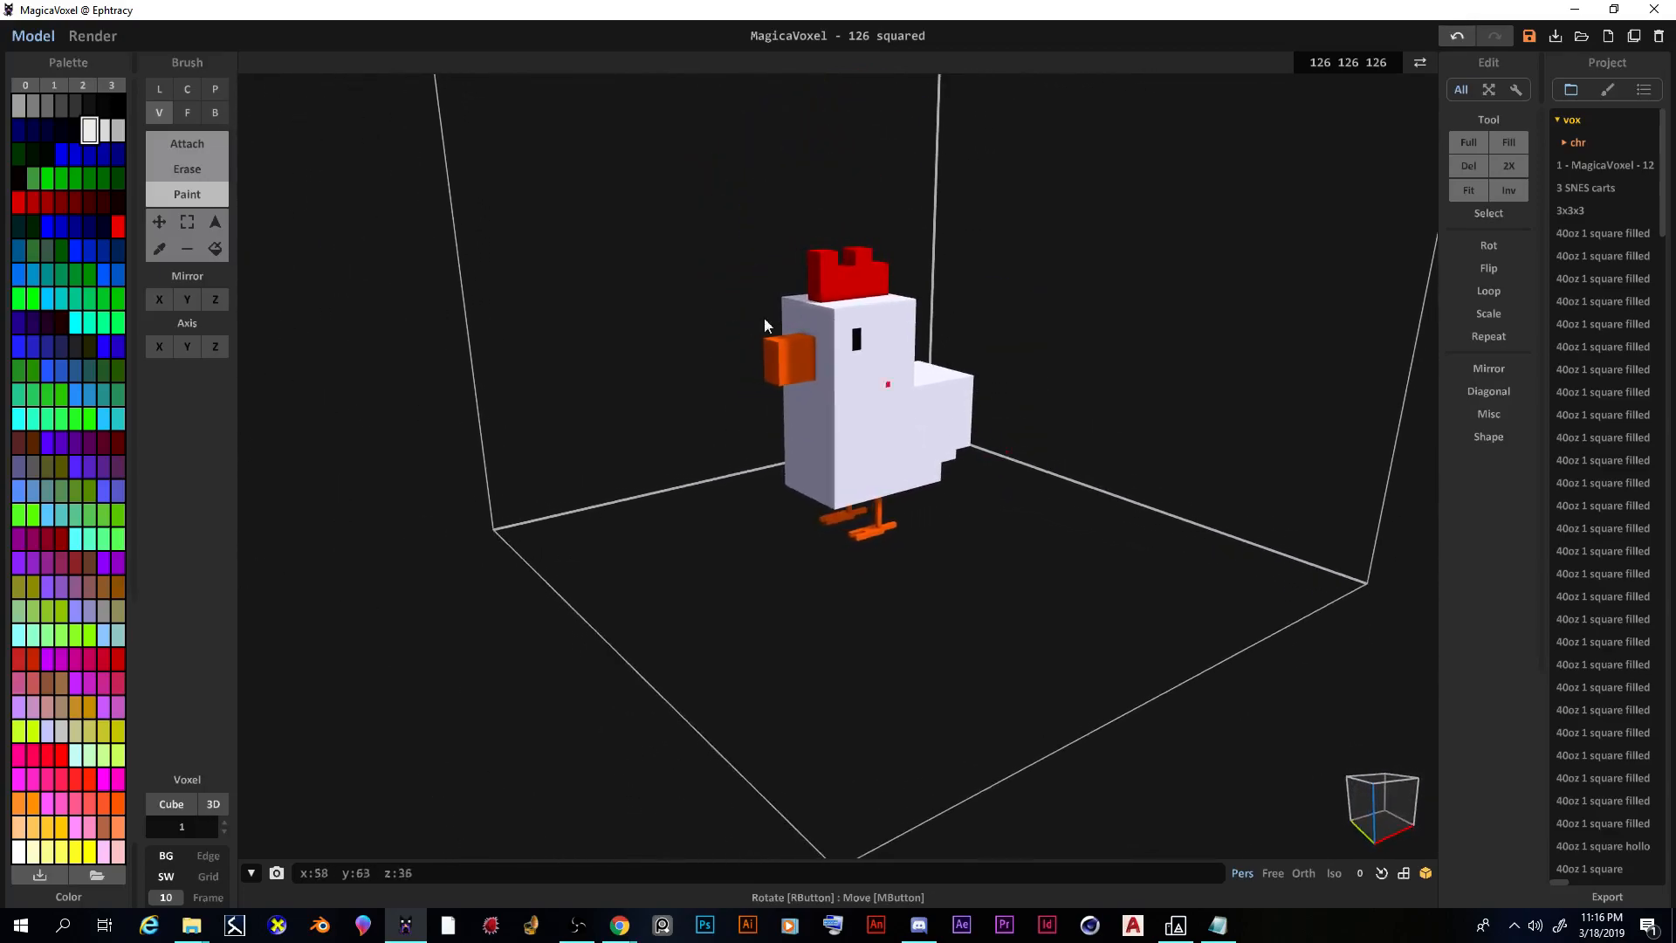
# Step: Fill one green floor layer under the chicken with Face Attach, undoing an extra second layer
pyautogui.click(60, 176)
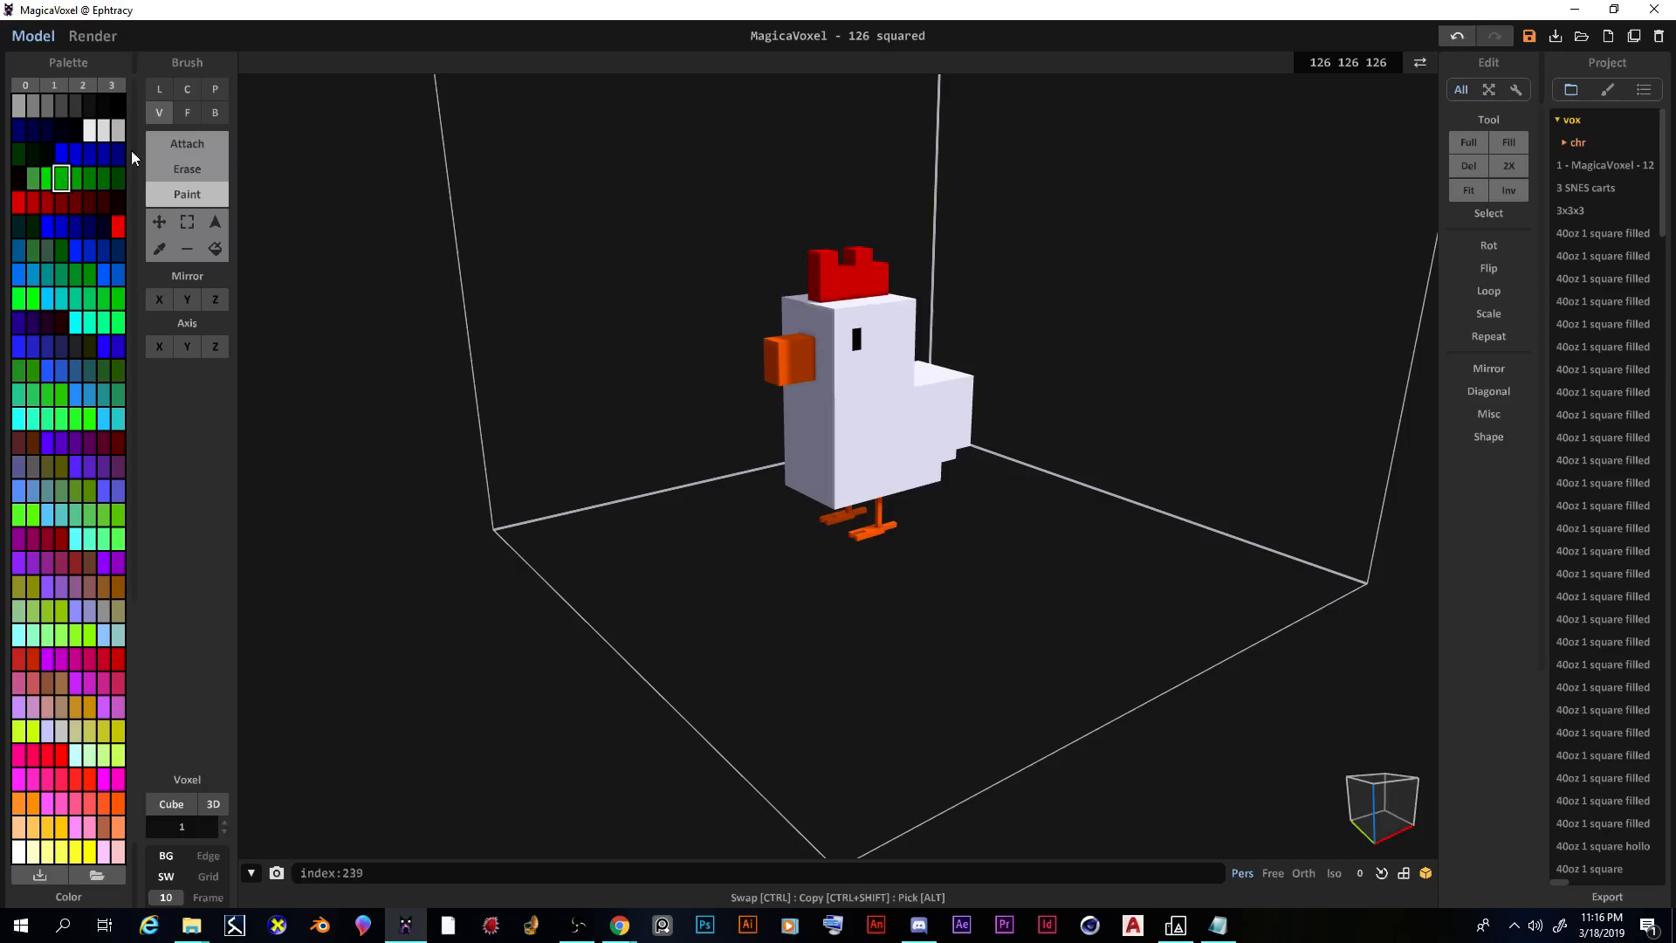
pyautogui.click(190, 112)
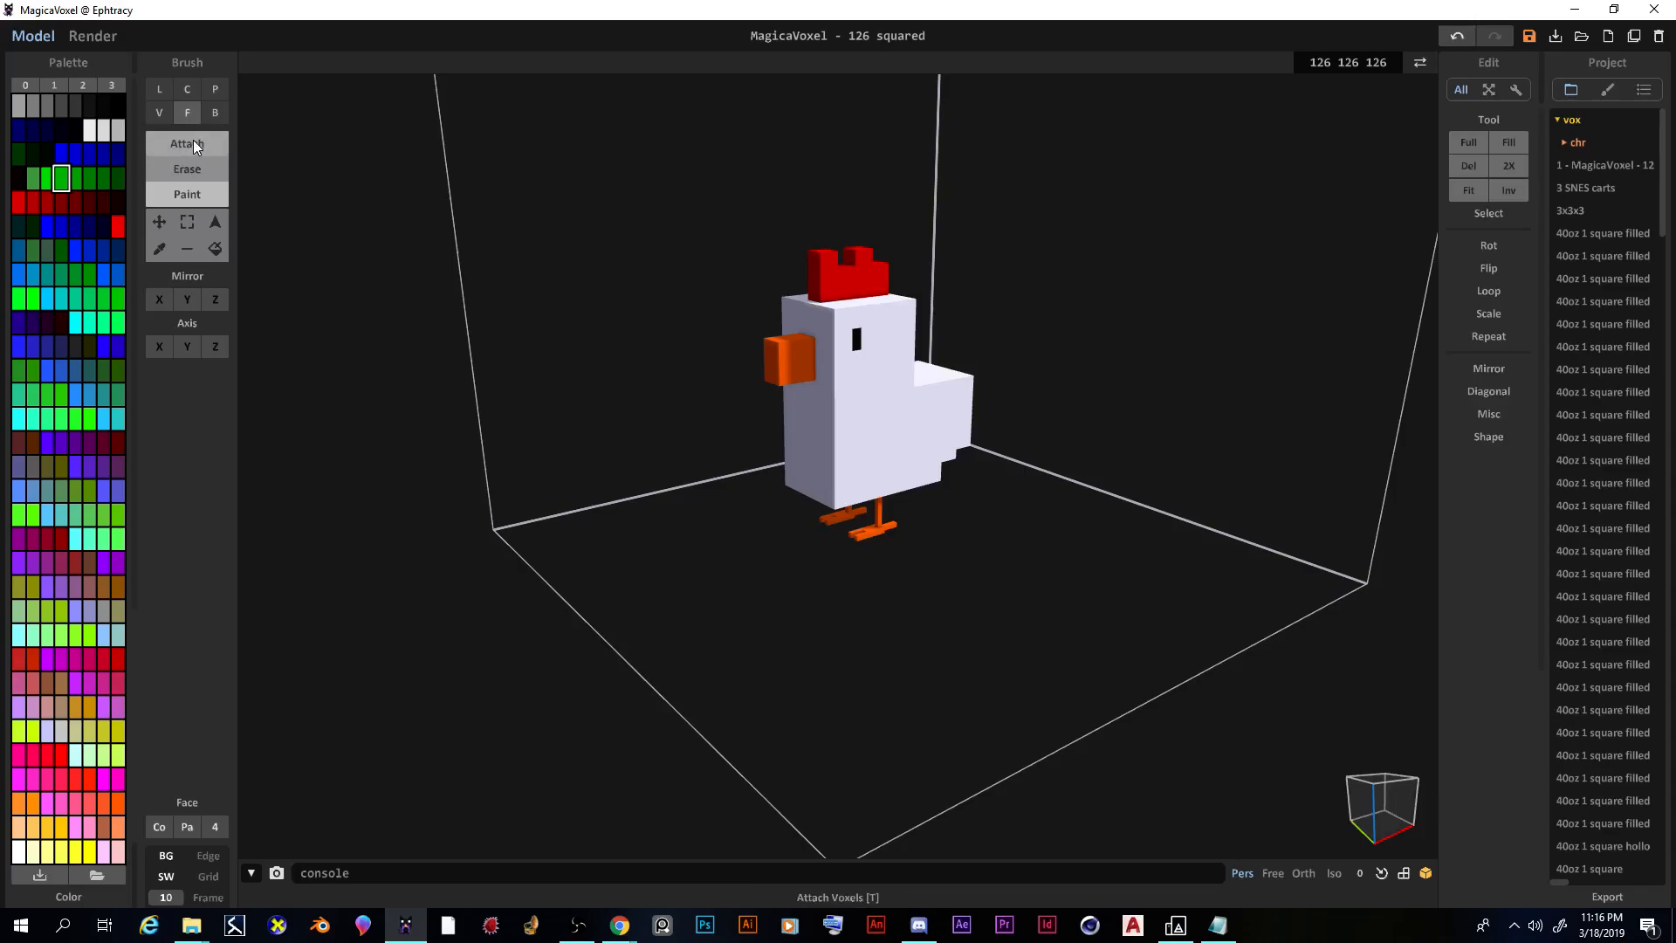
pyautogui.click(192, 142)
pyautogui.click(765, 632)
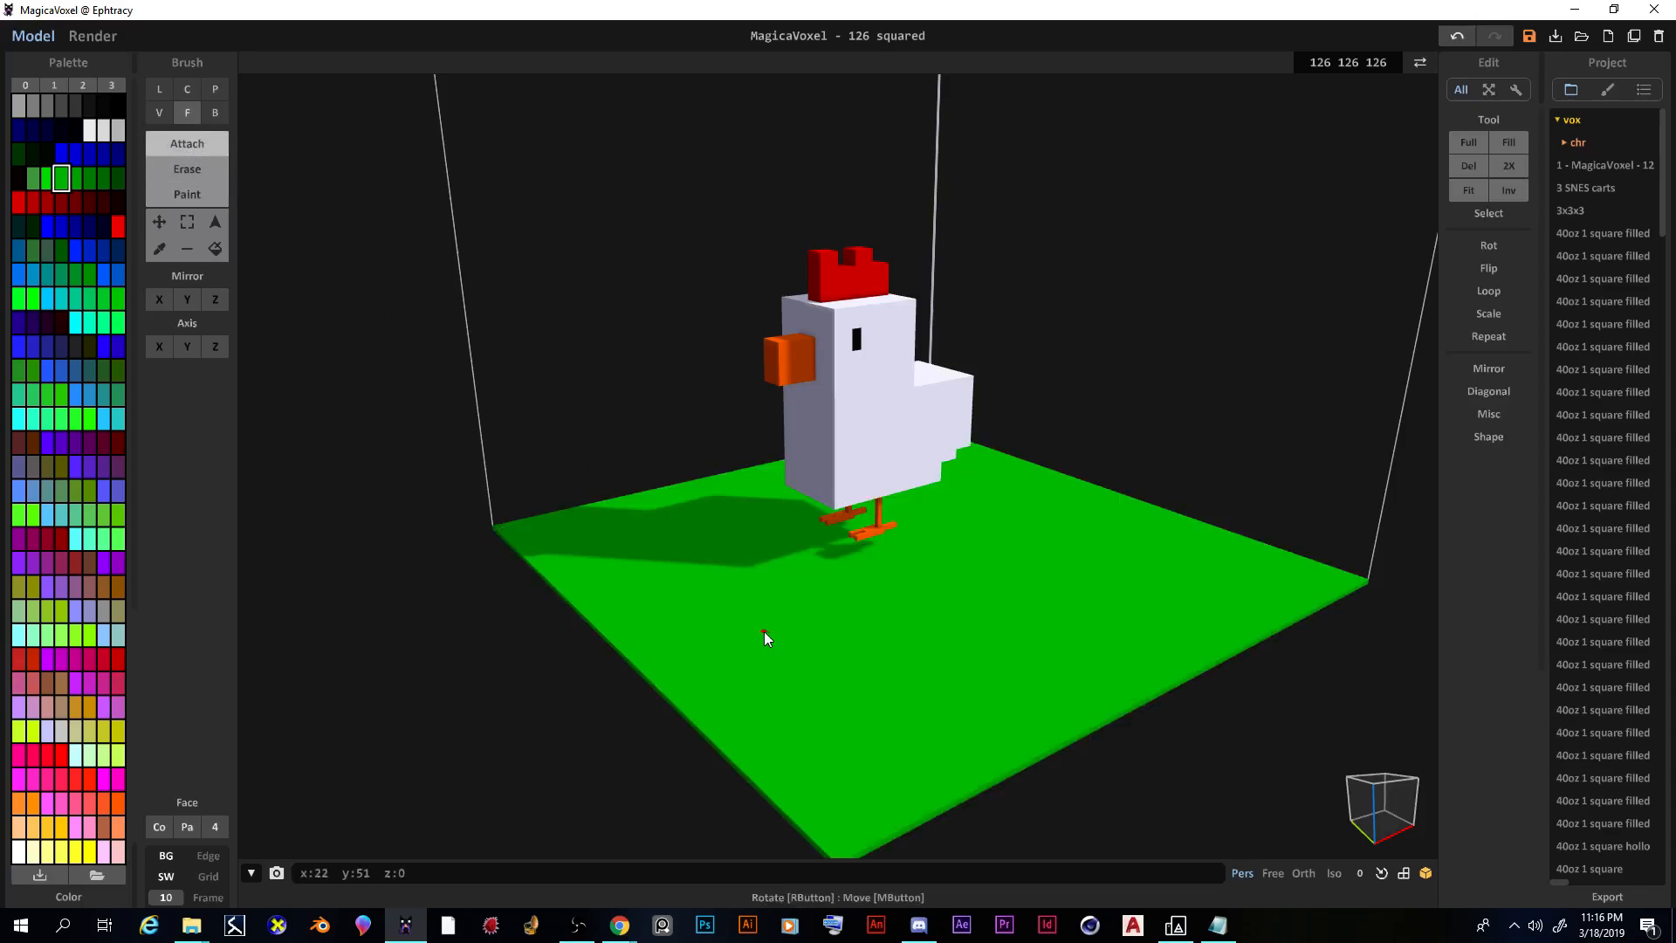
pyautogui.click(765, 632)
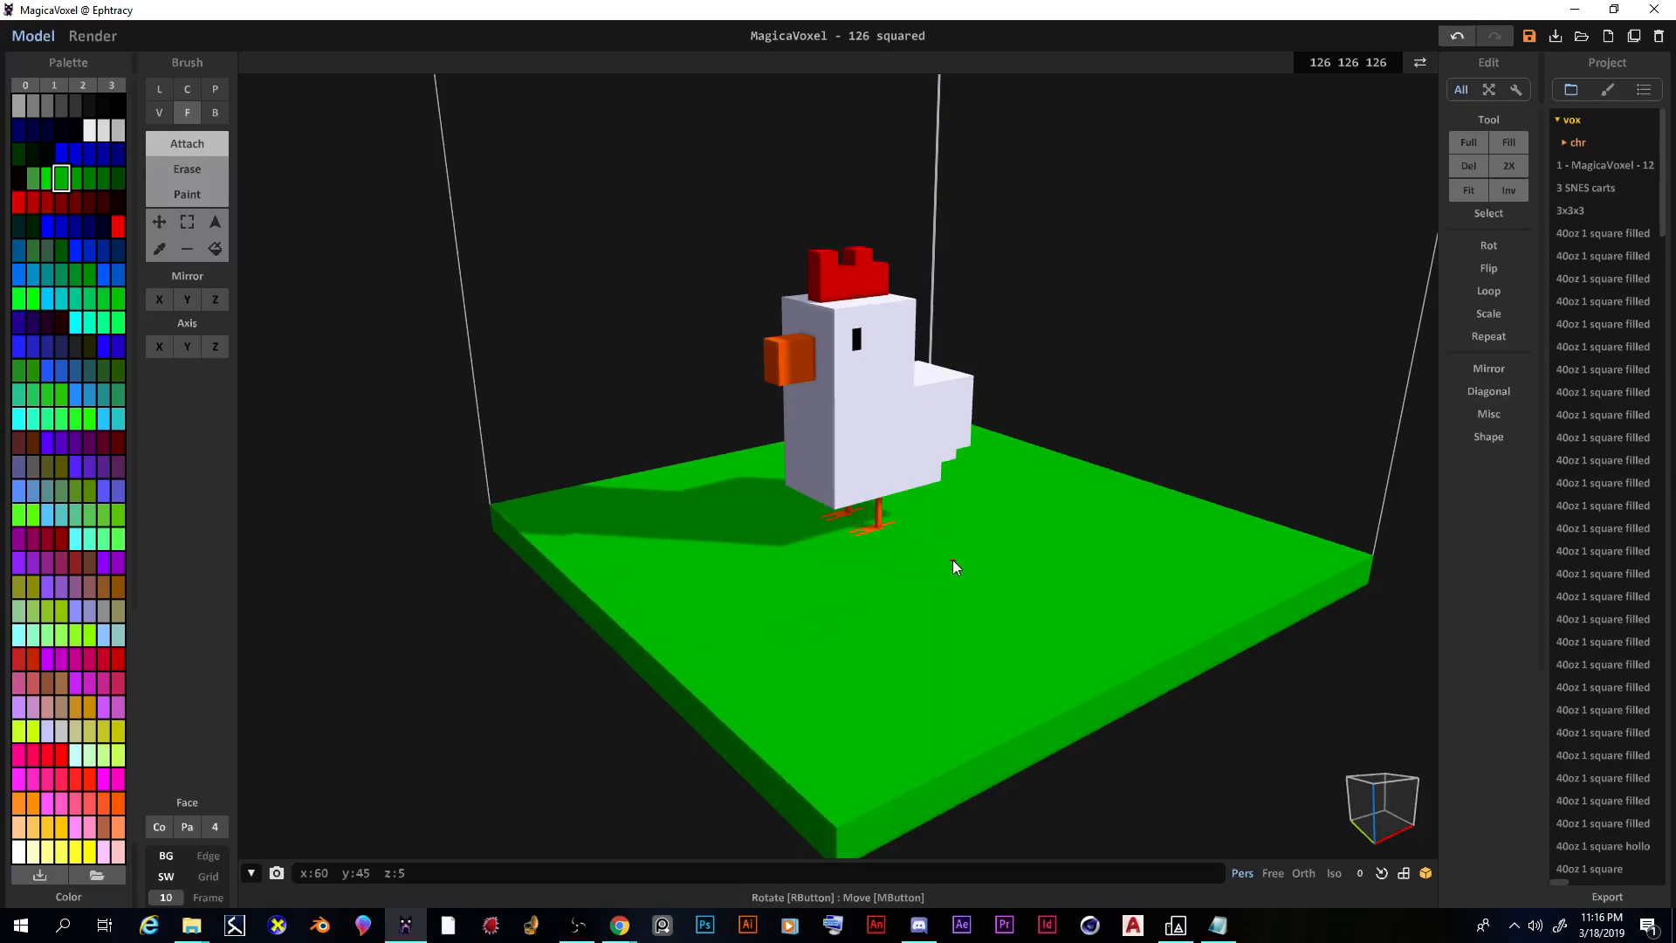
pyautogui.hotkey('ctrl', 'z')
pyautogui.scroll(5, 838, 621)
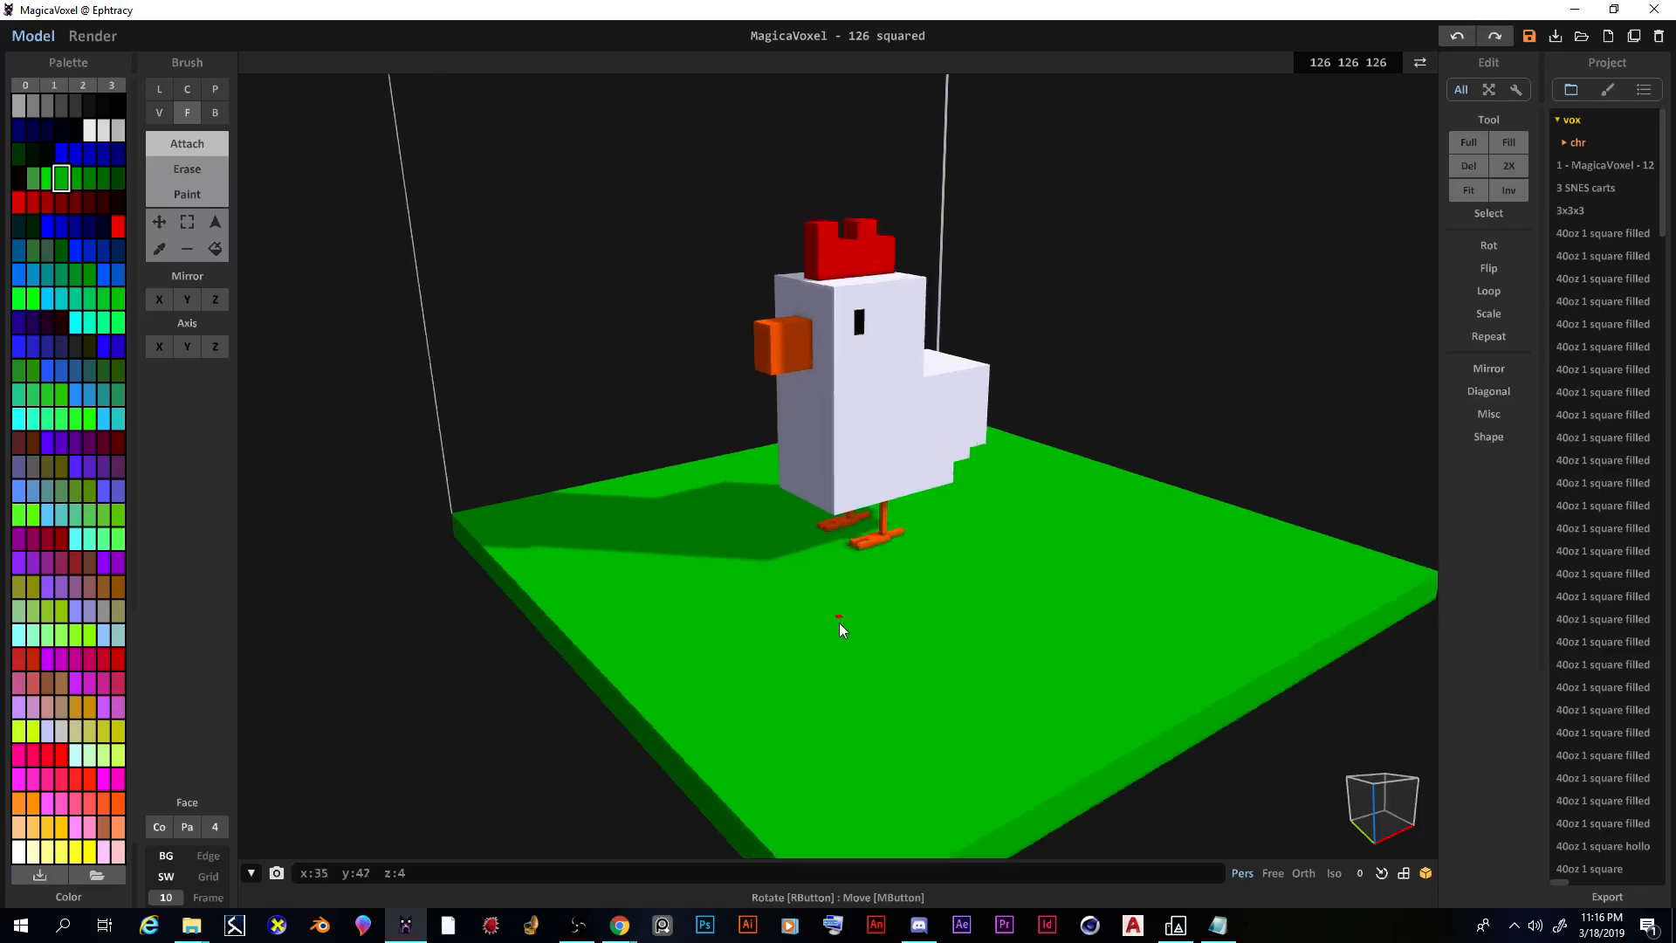
pyautogui.scroll(-5, 832, 627)
pyautogui.moveTo(841, 625)
pyautogui.mouseDown(button='right')
pyautogui.moveTo(800, 663)
pyautogui.moveTo(856, 659)
pyautogui.moveTo(812, 628)
pyautogui.mouseUp(button='right')
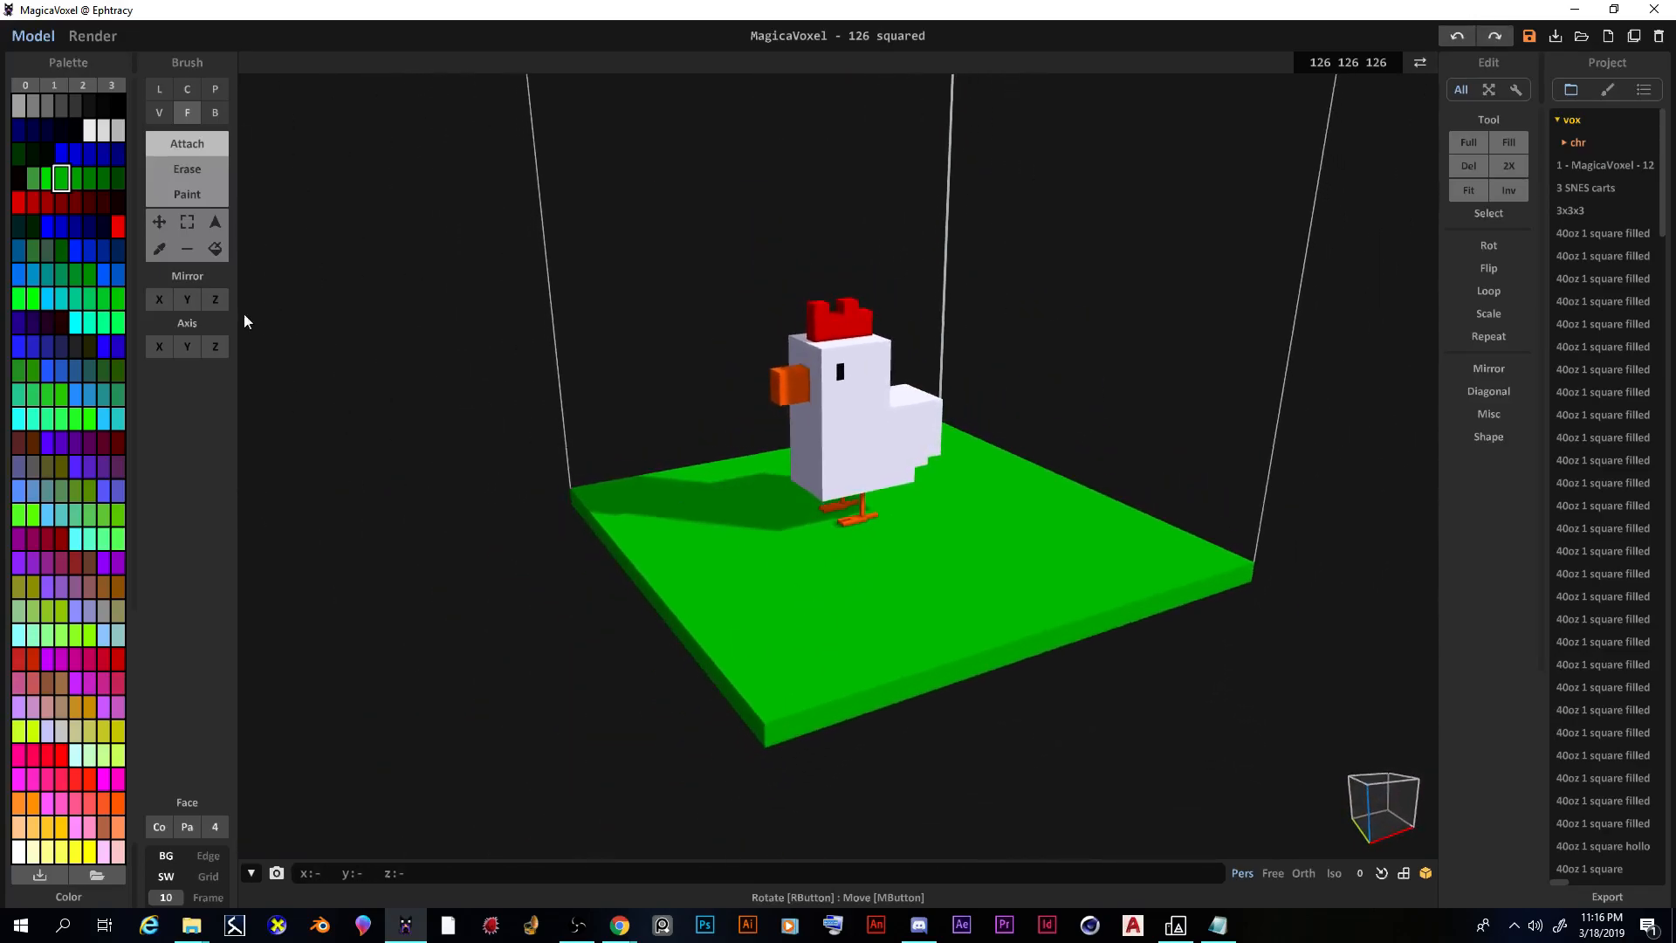
# Step: Choose the golden swatch and undo an accidental recolour of the whole base
pyautogui.click(115, 581)
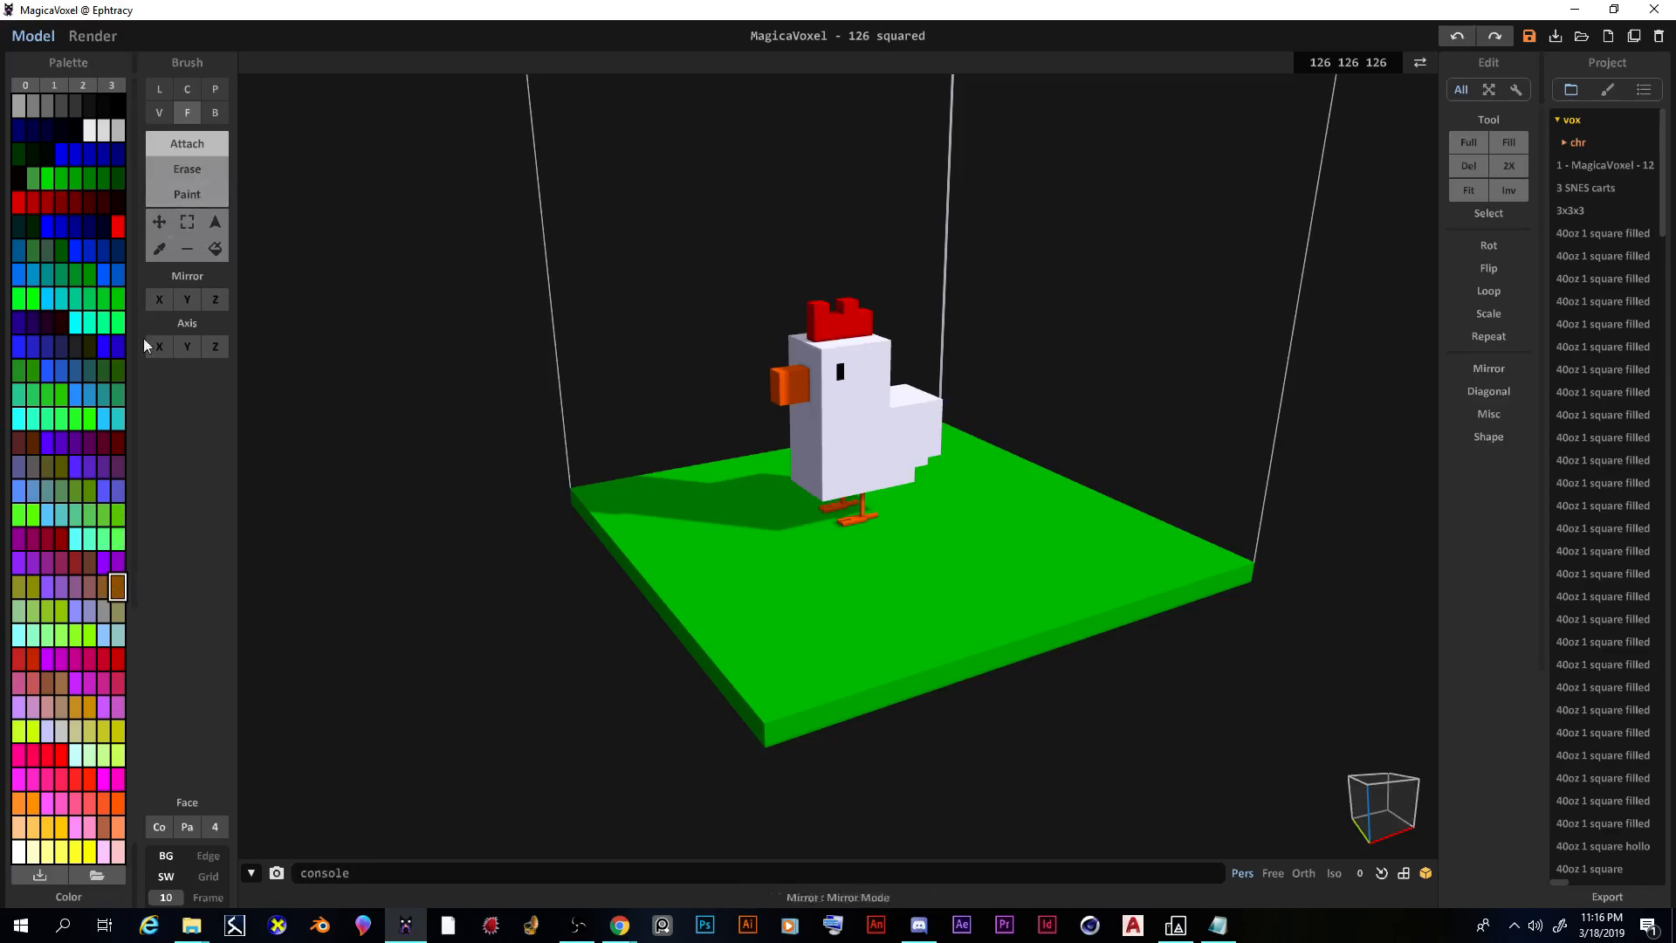
pyautogui.click(76, 706)
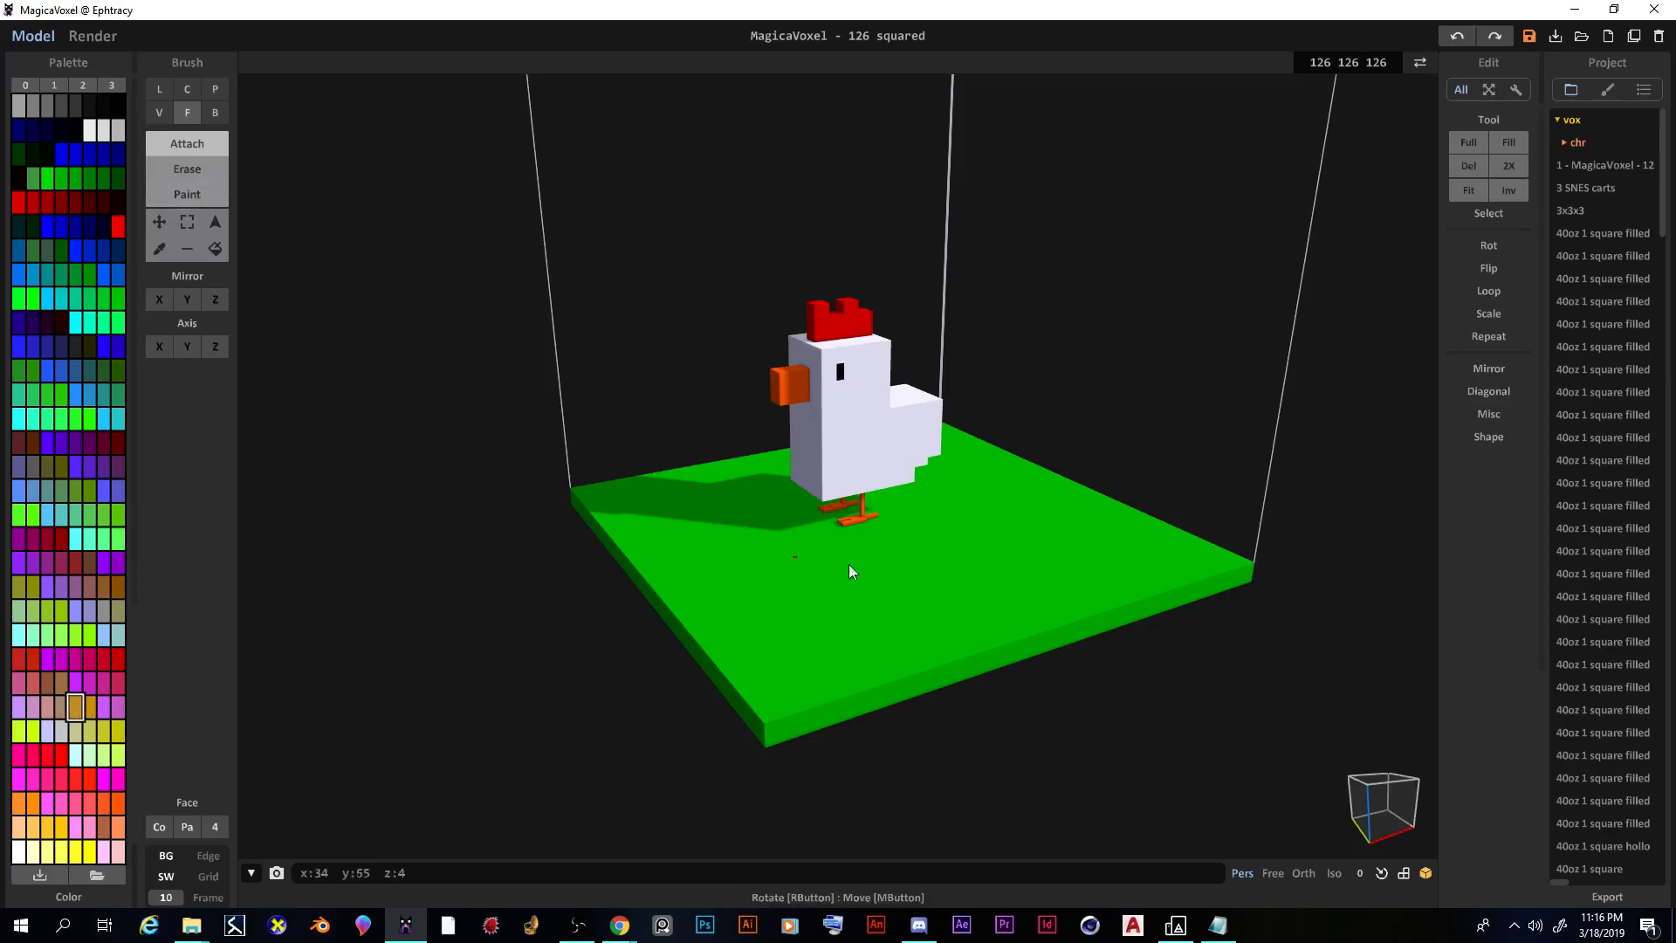
pyautogui.click(202, 191)
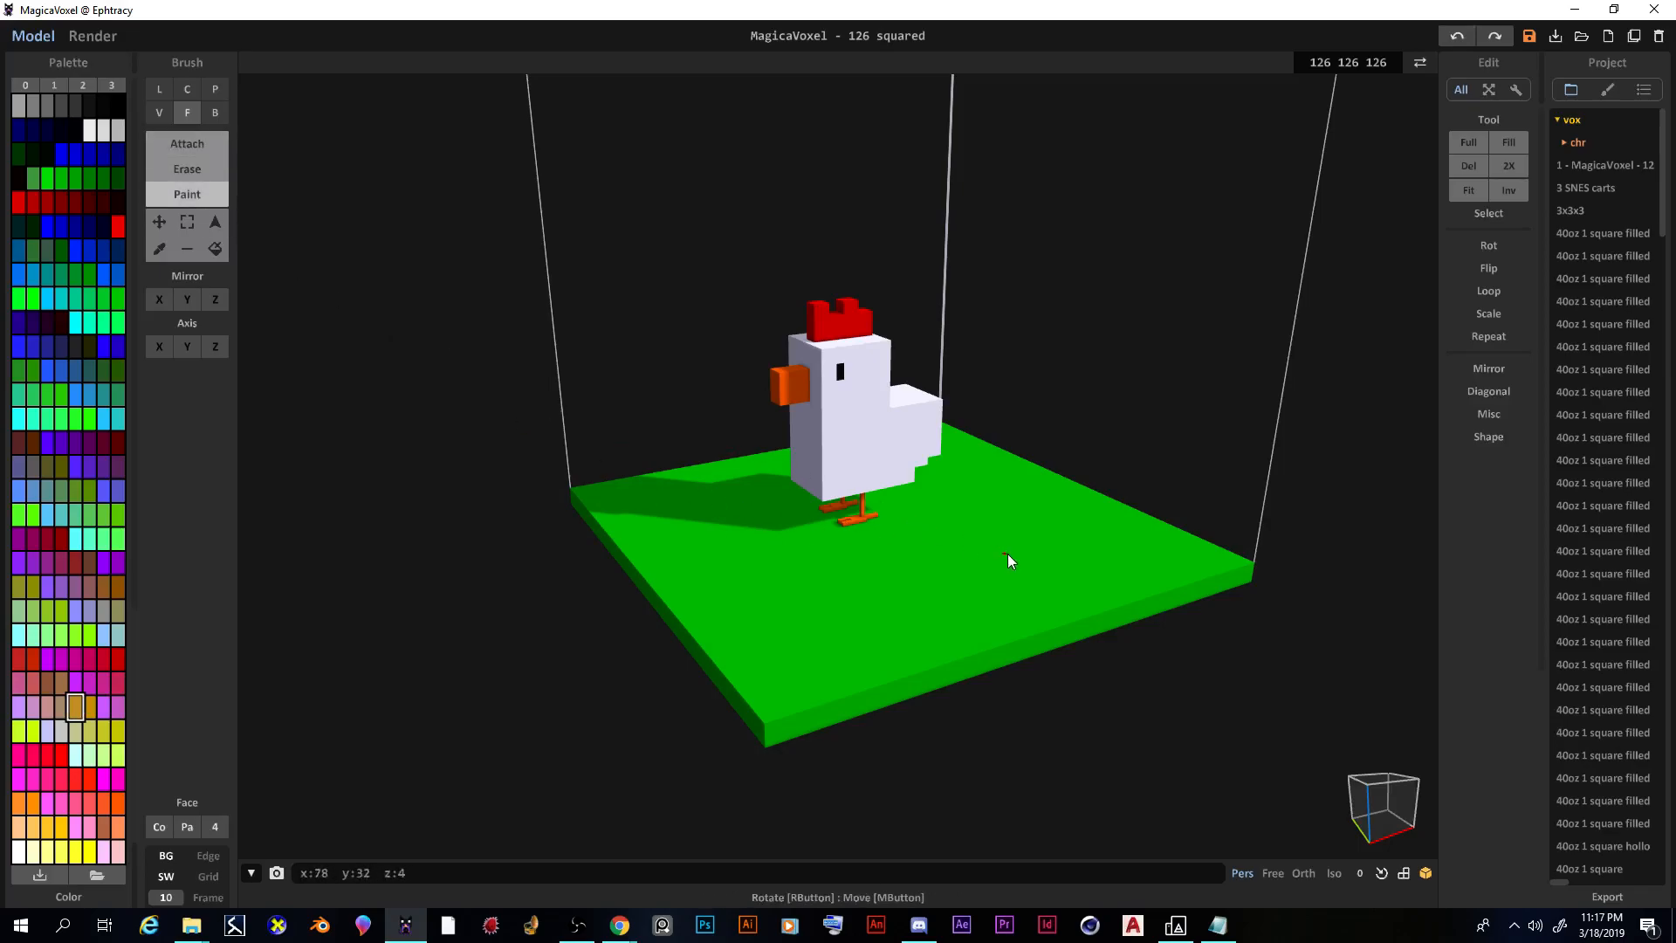
pyautogui.click(899, 563)
pyautogui.hotkey('ctrl', 'z')
# Step: In Voxel Paint mode, paint golden dirt strokes on the ground before the feet, undoing stray leg paint
pyautogui.click(159, 112)
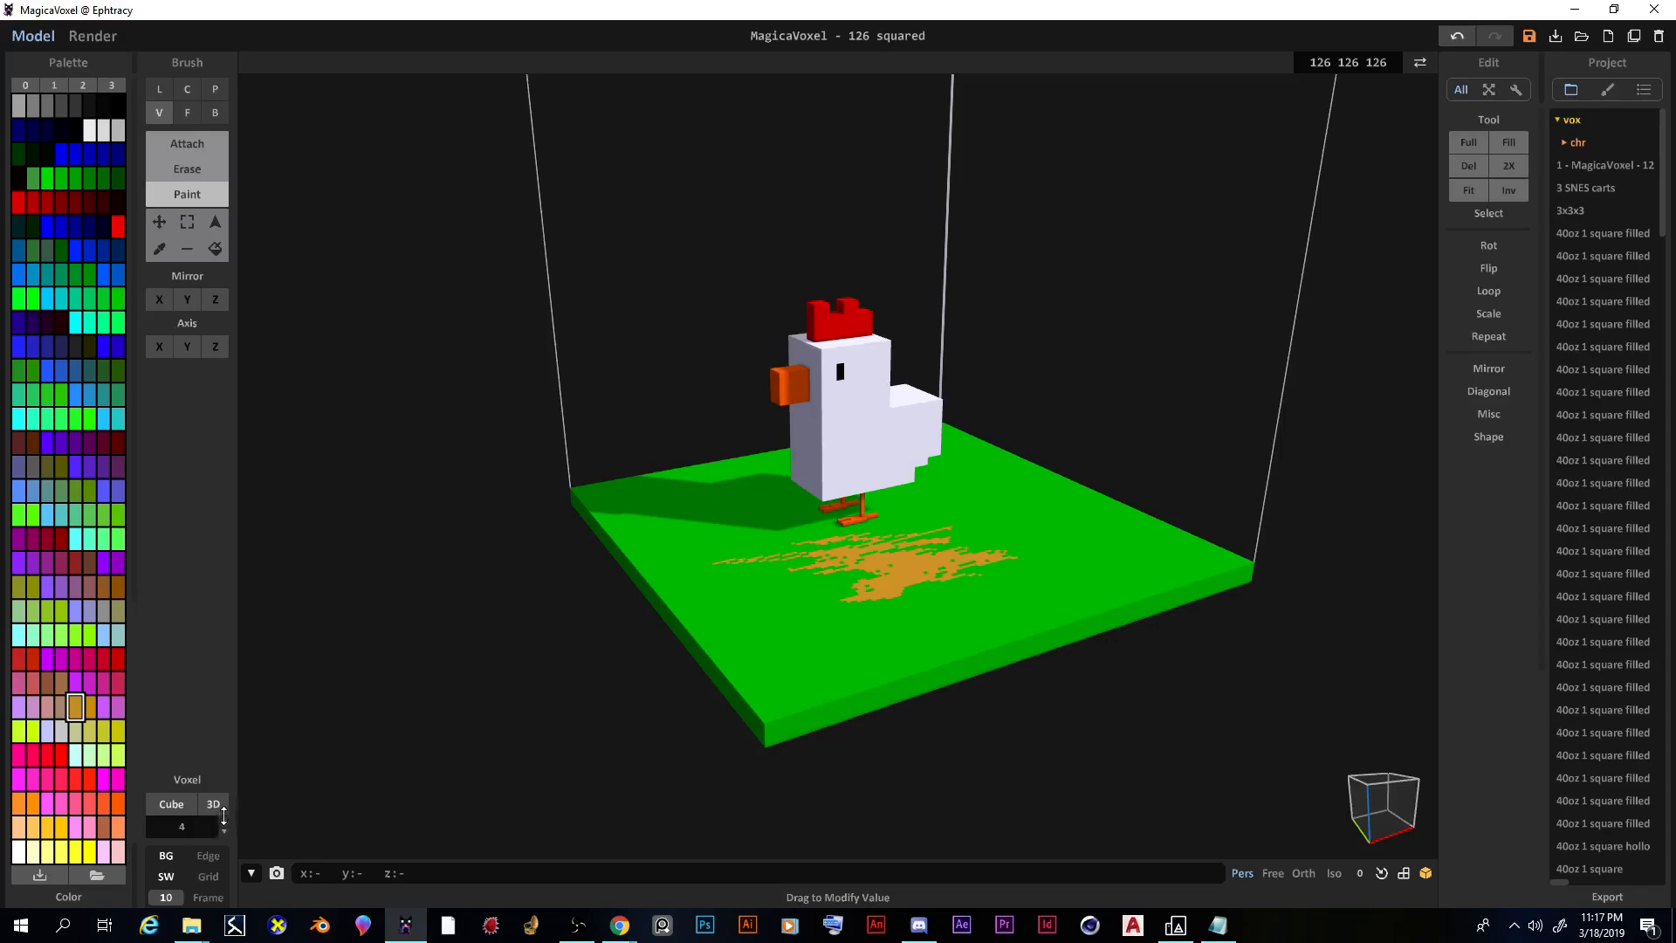
pyautogui.moveTo(876, 535); pyautogui.dragTo(844, 531)
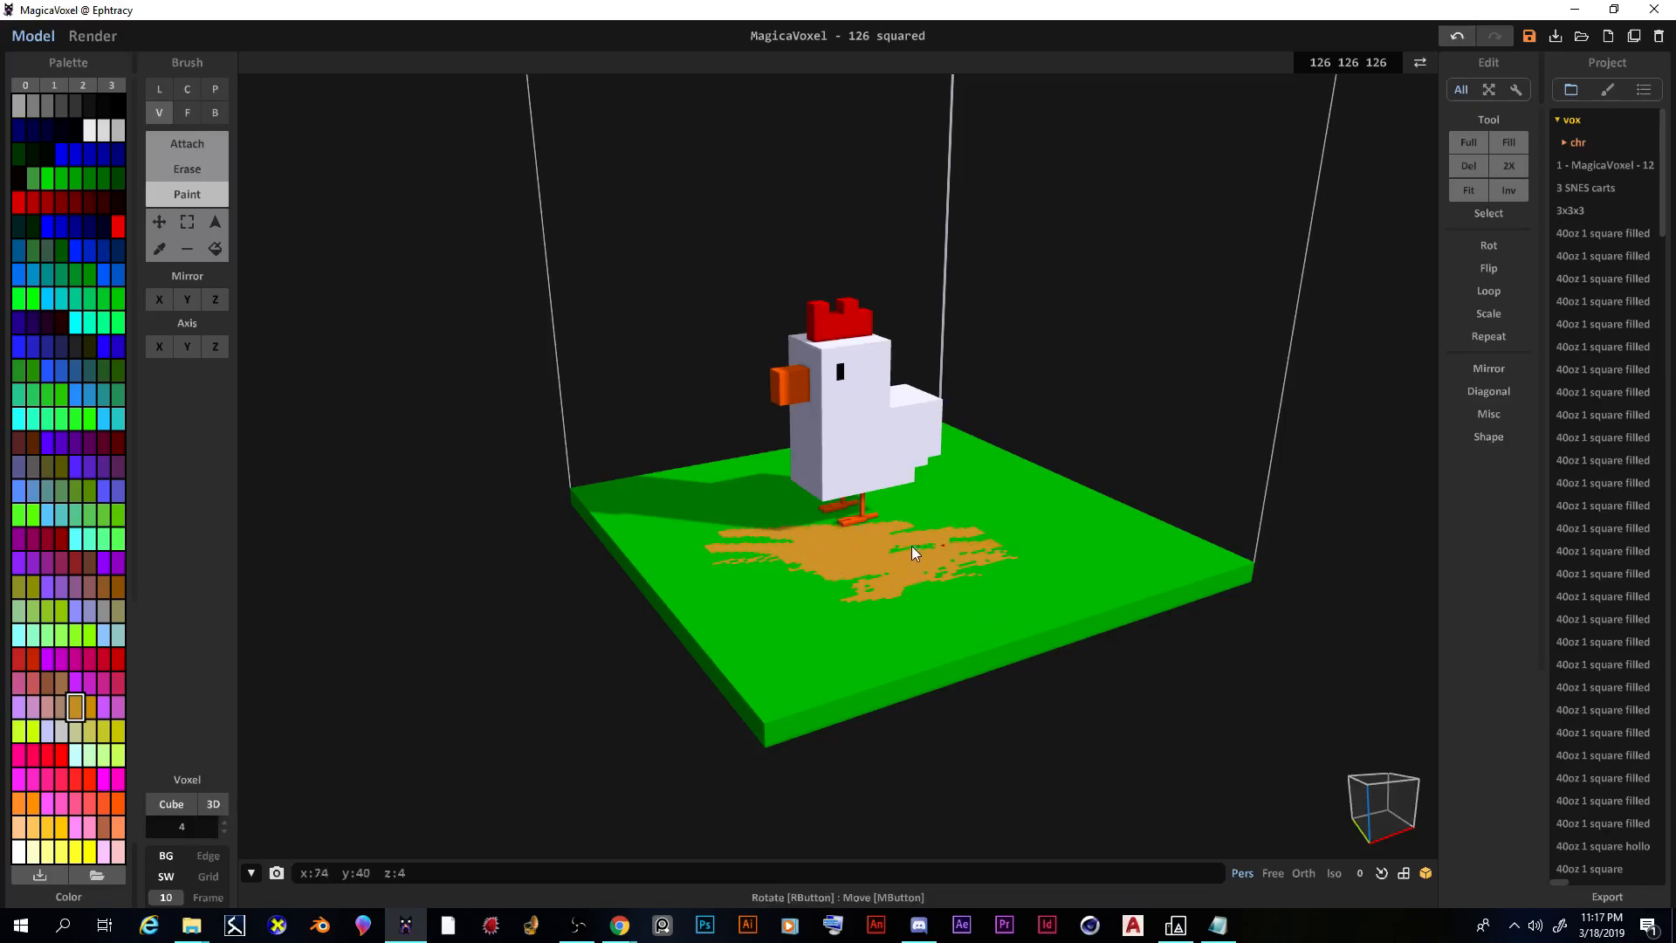
pyautogui.hotkey('ctrl', 'z')
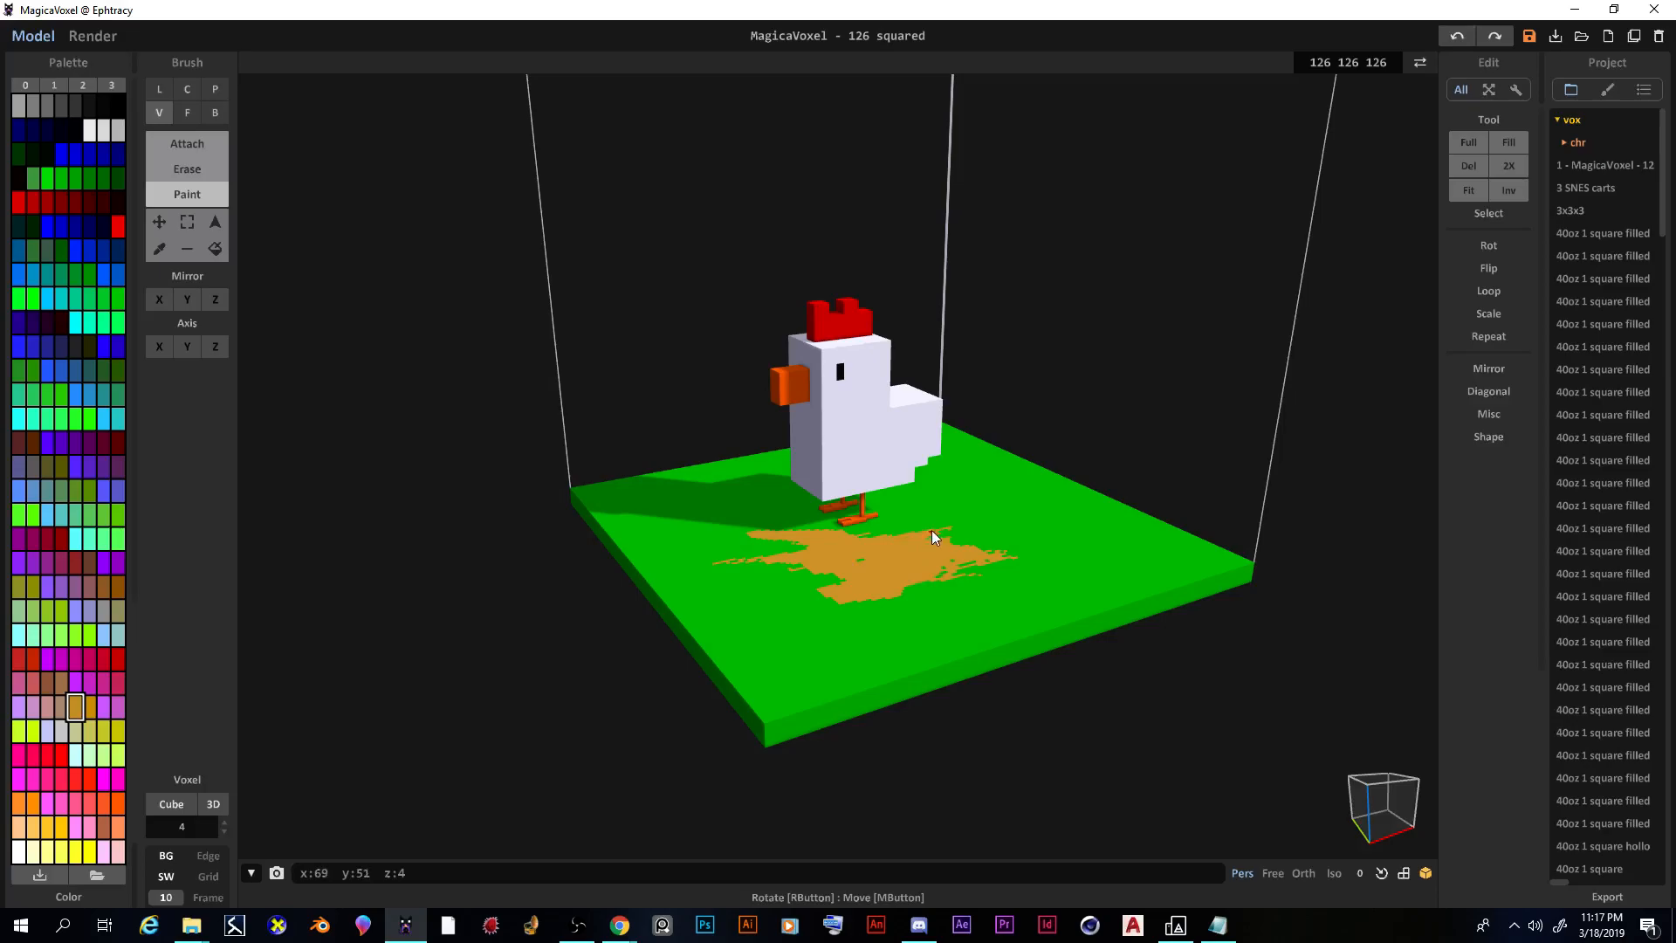
pyautogui.moveTo(1023, 574); pyautogui.dragTo(943, 578)
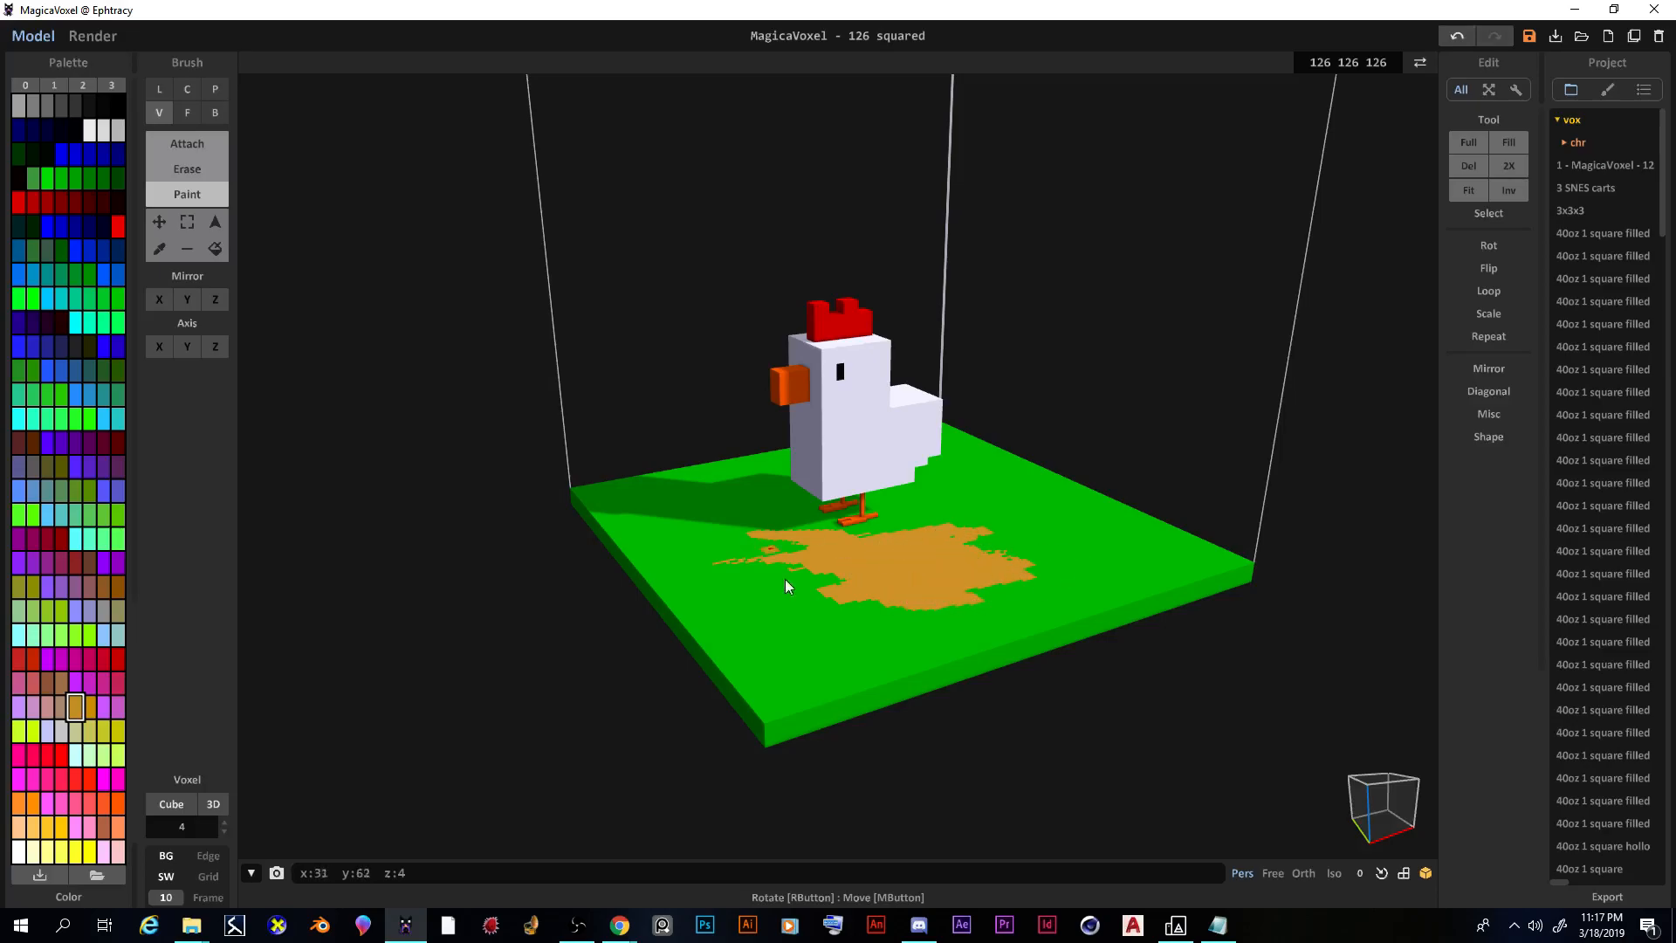
pyautogui.moveTo(777, 562); pyautogui.dragTo(843, 700, button='right')
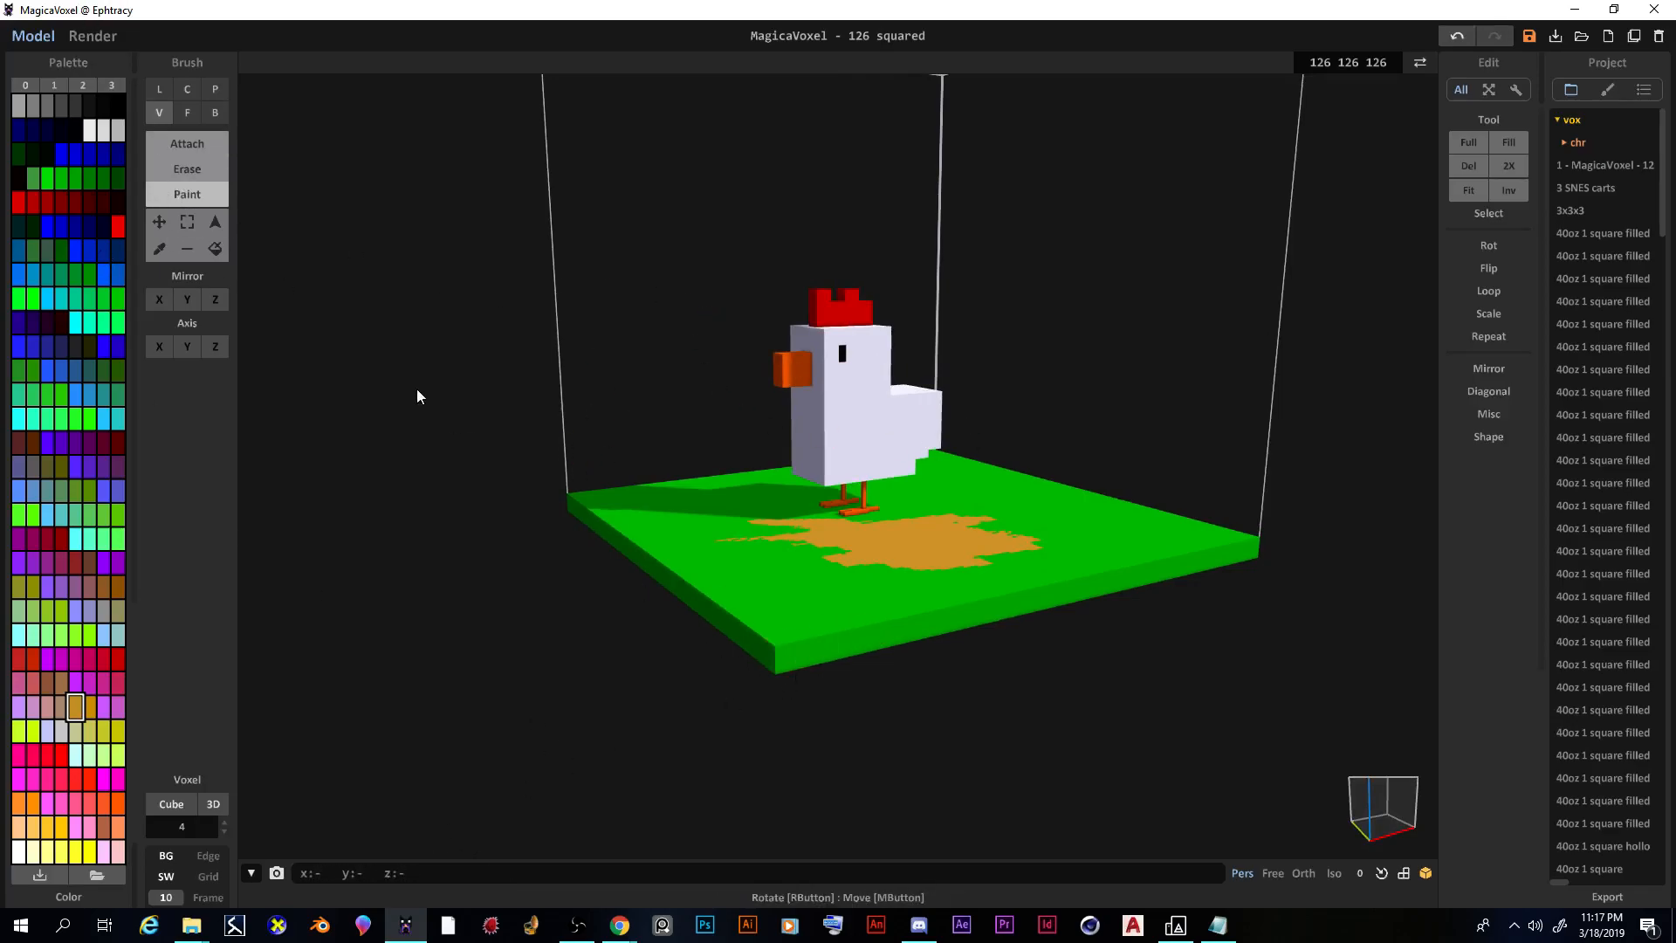
# Step: Paint the base's front and side edges dark brown with the Box brush
pyautogui.click(214, 112)
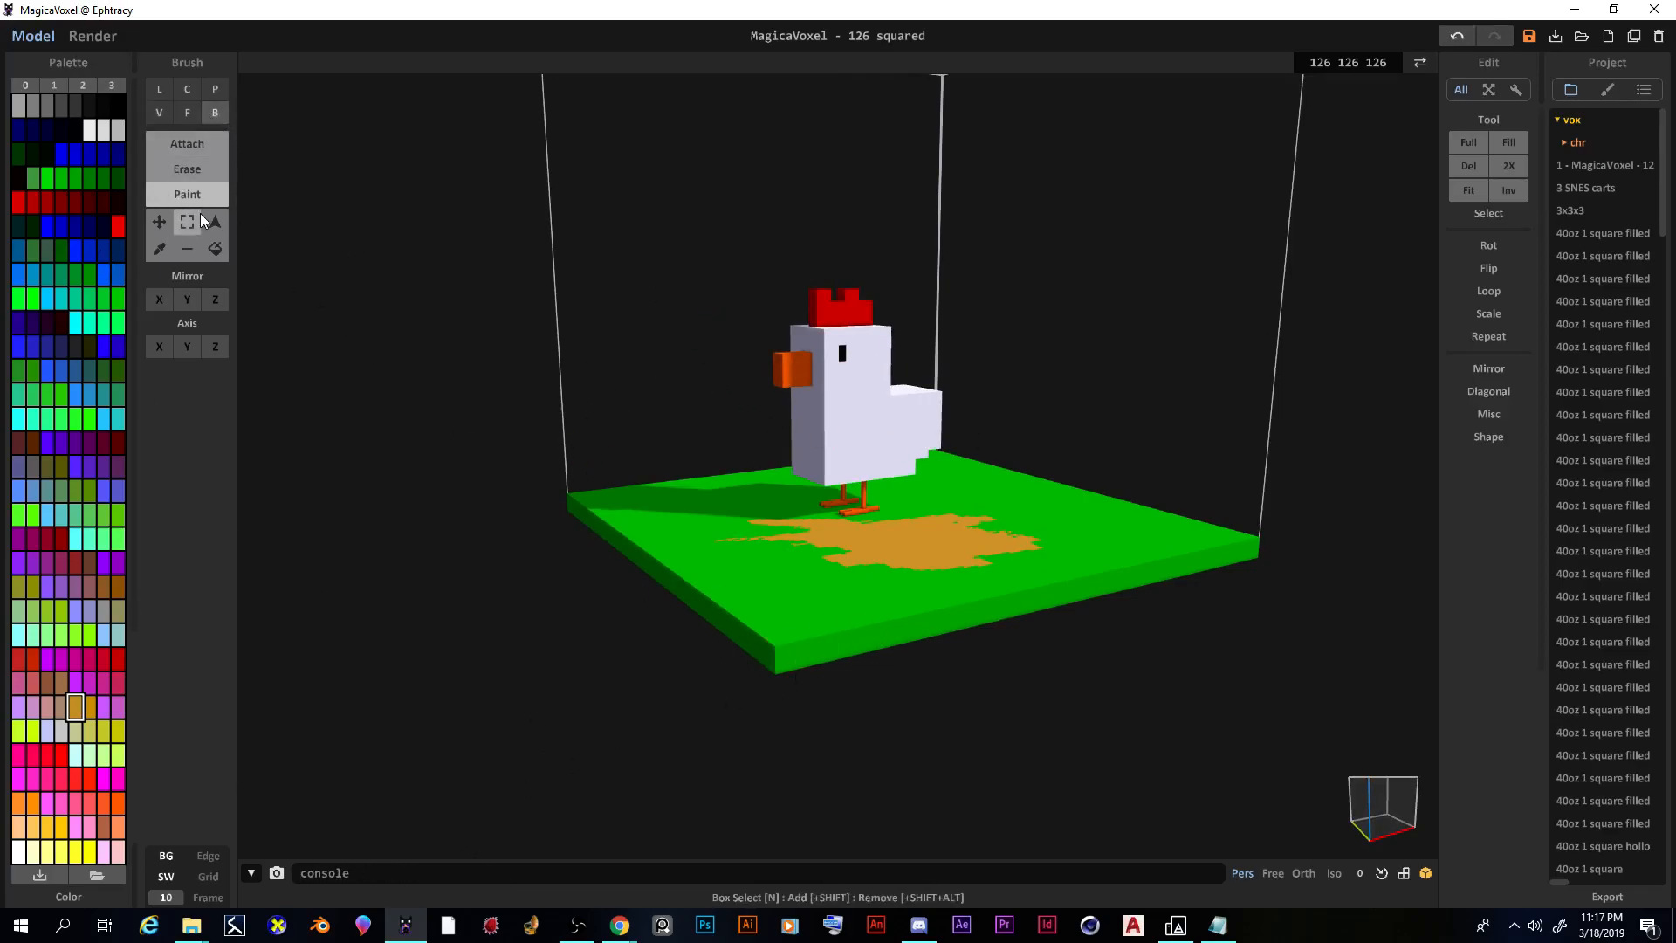
pyautogui.click(29, 446)
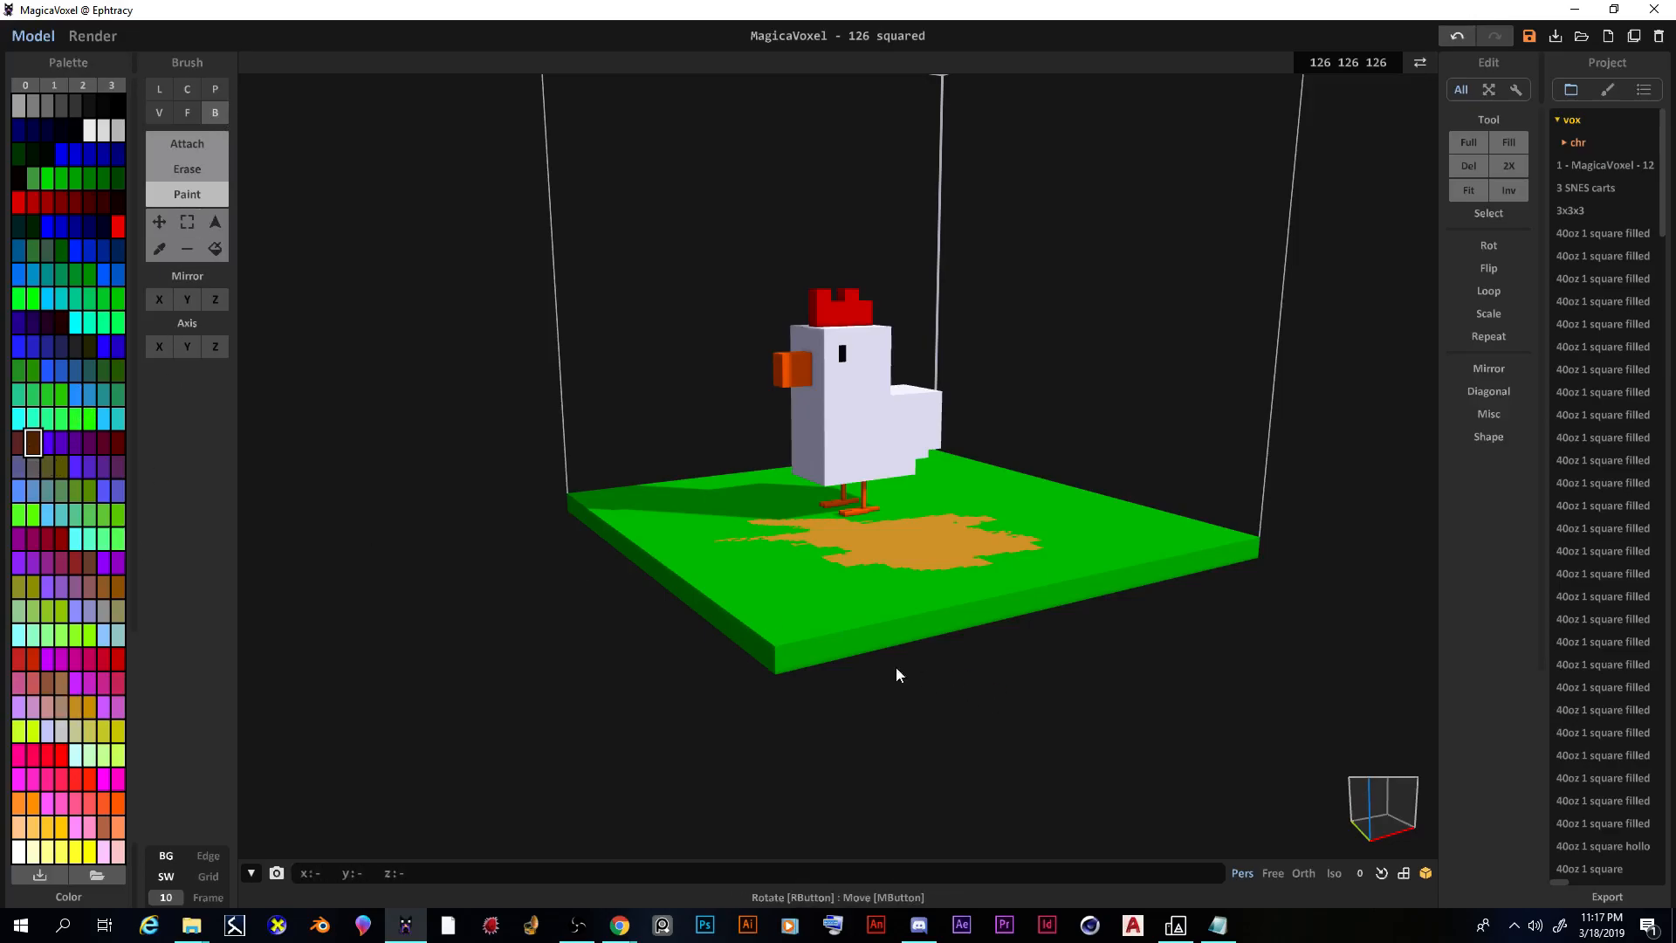
pyautogui.moveTo(1270, 641)
pyautogui.mouseDown()
pyautogui.moveTo(1277, 536)
pyautogui.moveTo(1279, 576)
pyautogui.moveTo(1262, 561)
pyautogui.mouseUp()
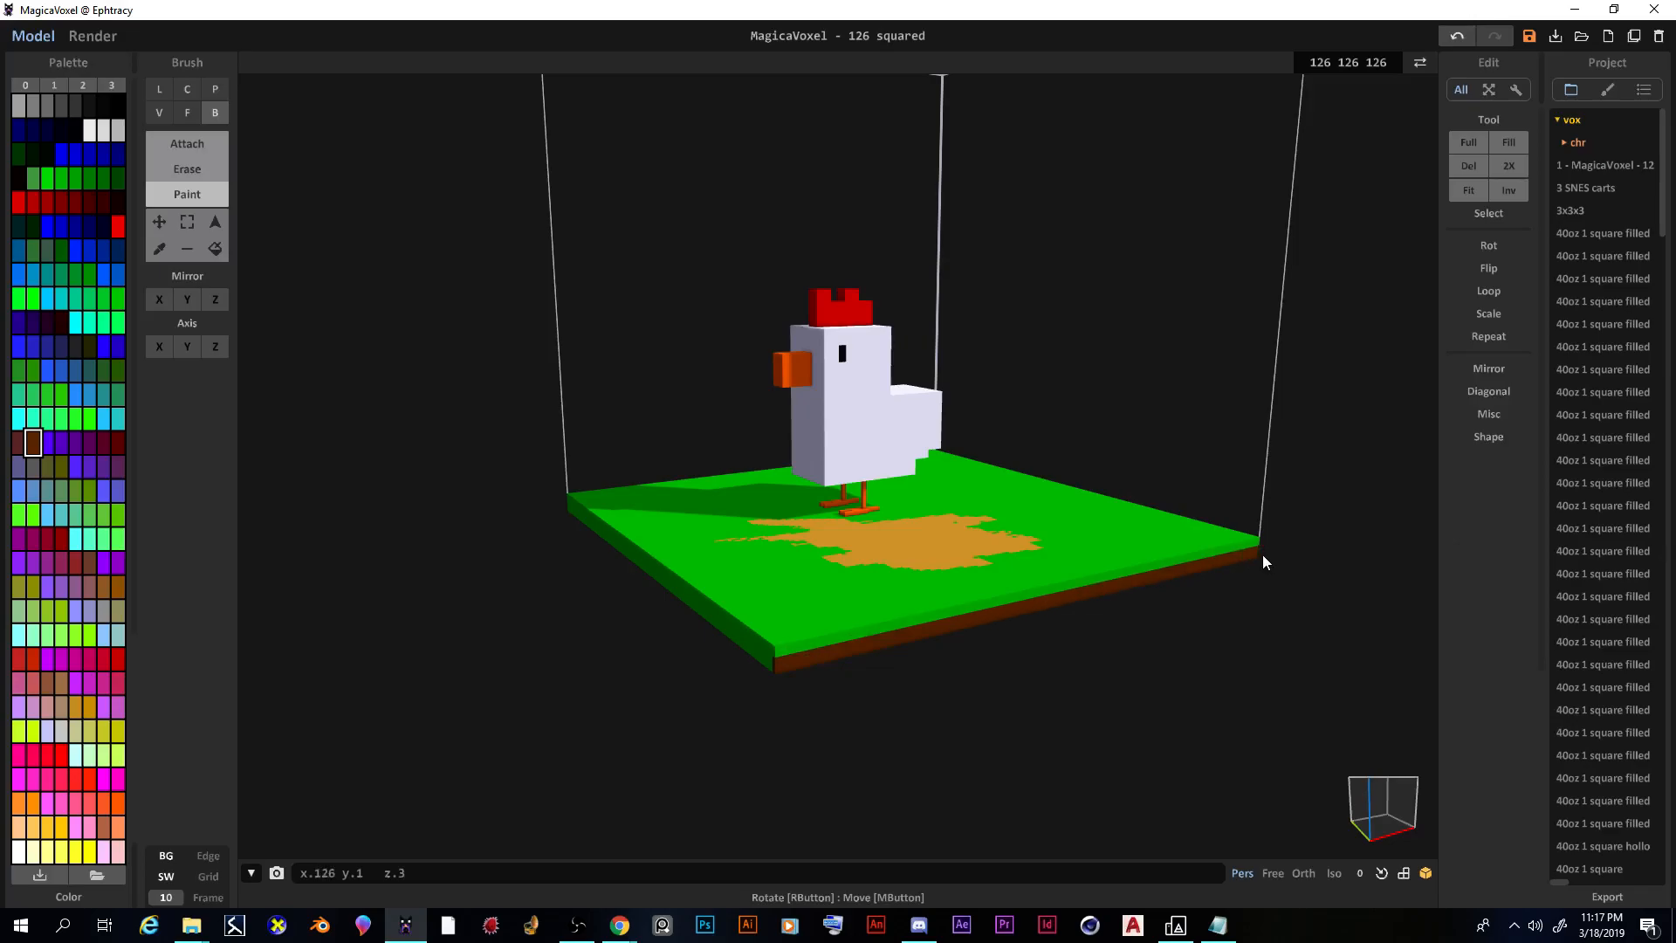
pyautogui.moveTo(637, 686); pyautogui.dragTo(531, 589, button='right')
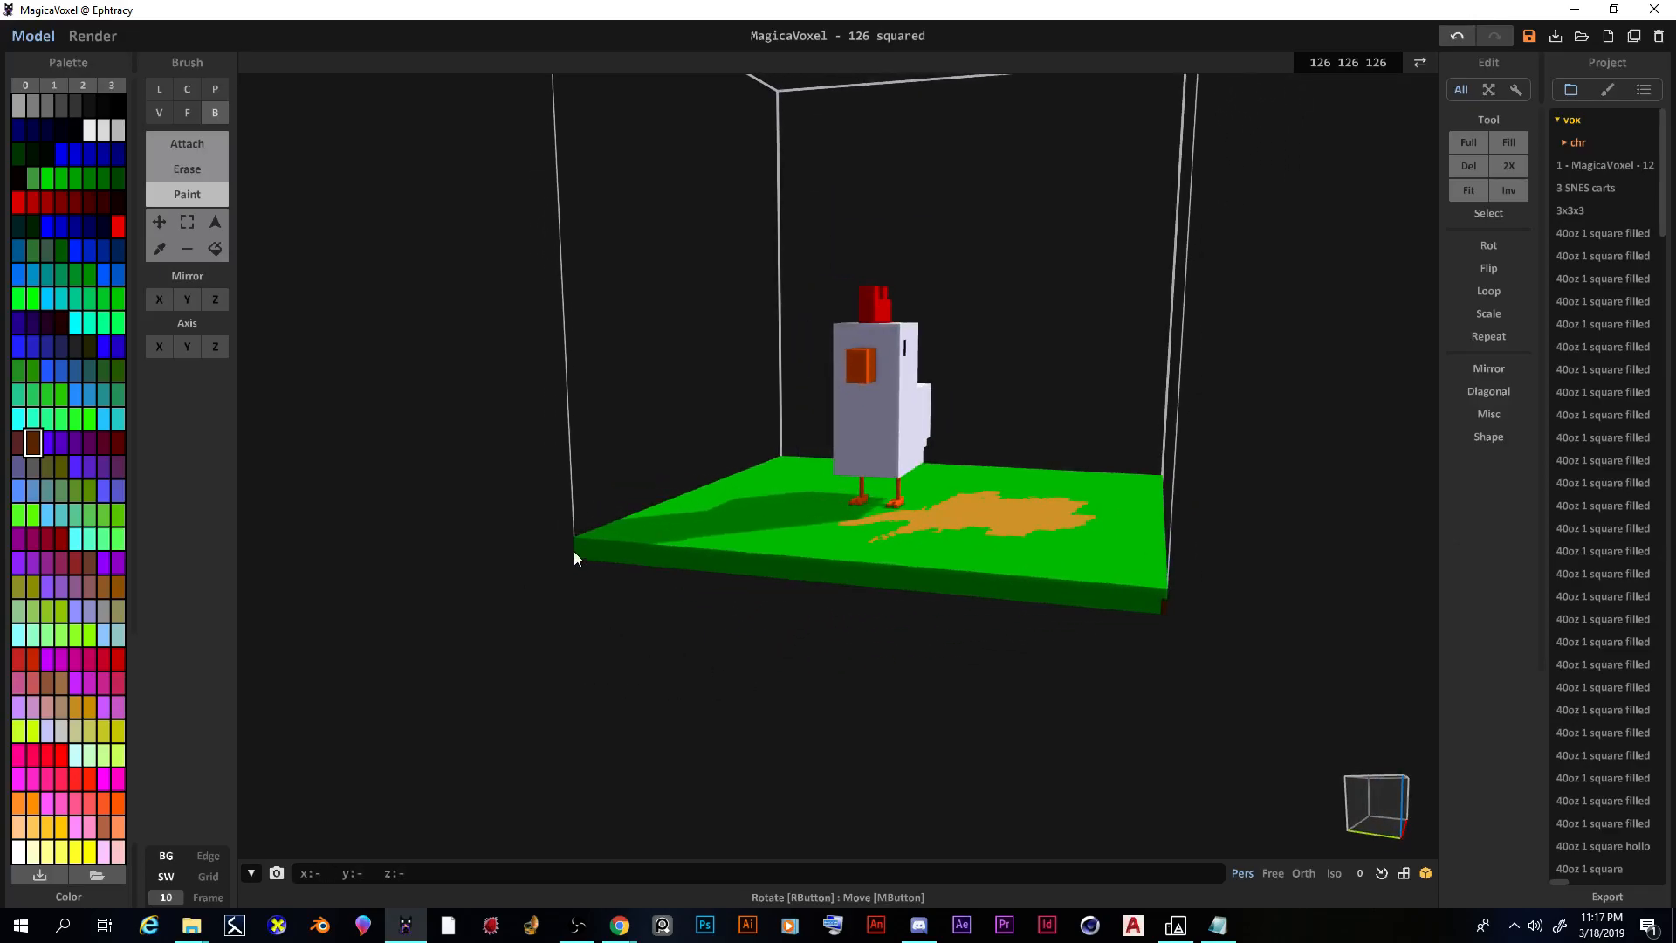
pyautogui.moveTo(574, 548)
pyautogui.mouseDown()
pyautogui.moveTo(916, 568)
pyautogui.moveTo(1162, 615)
pyautogui.mouseUp()
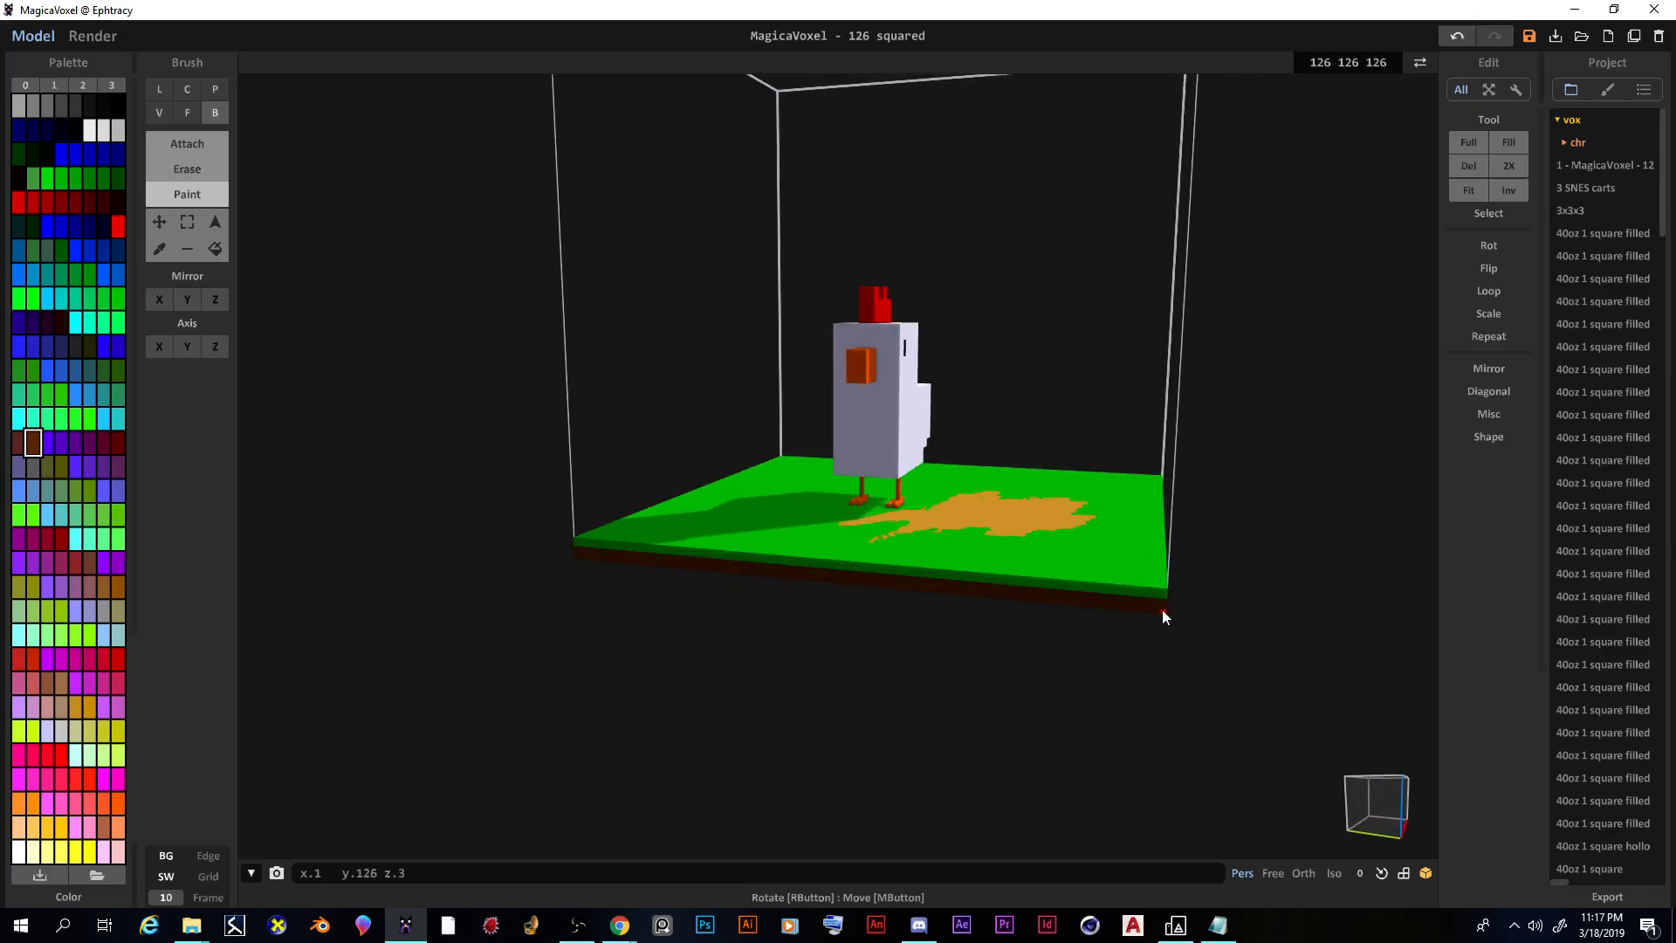
# Step: Check the painted edges from above and show the Render preview
pyautogui.moveTo(1238, 655); pyautogui.dragTo(1122, 666, button='right')
pyautogui.moveTo(617, 737); pyautogui.dragTo(756, 692, button='right')
pyautogui.scroll(5, 772, 674)
pyautogui.scroll(-4, 771, 677)
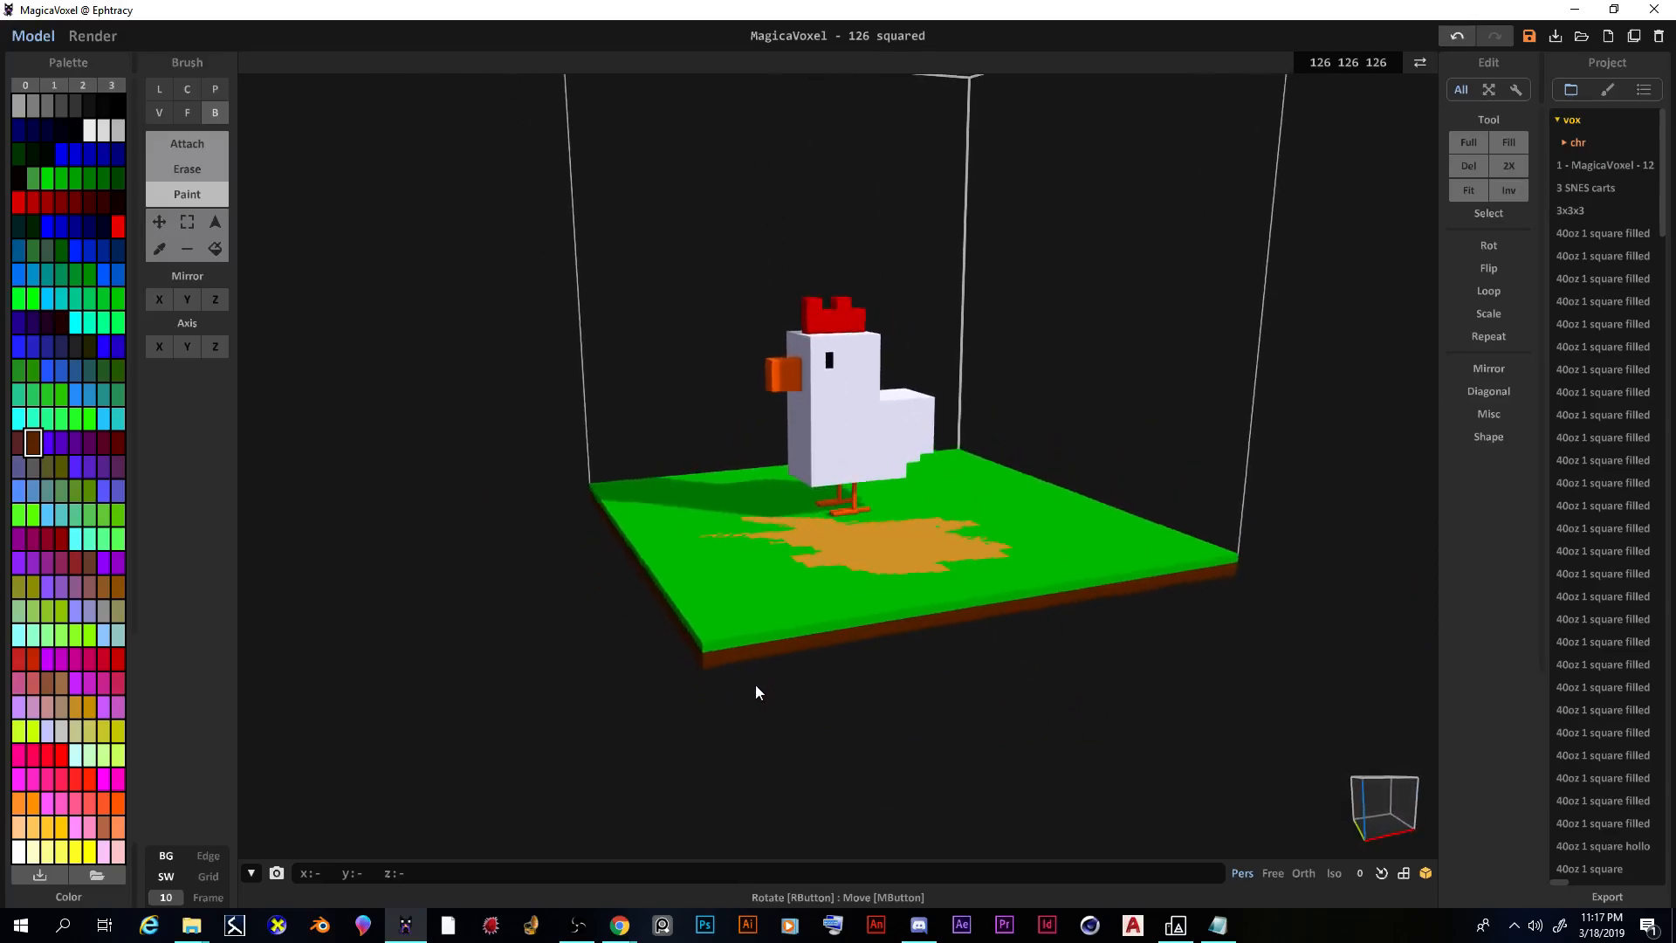
pyautogui.scroll(5, 767, 677)
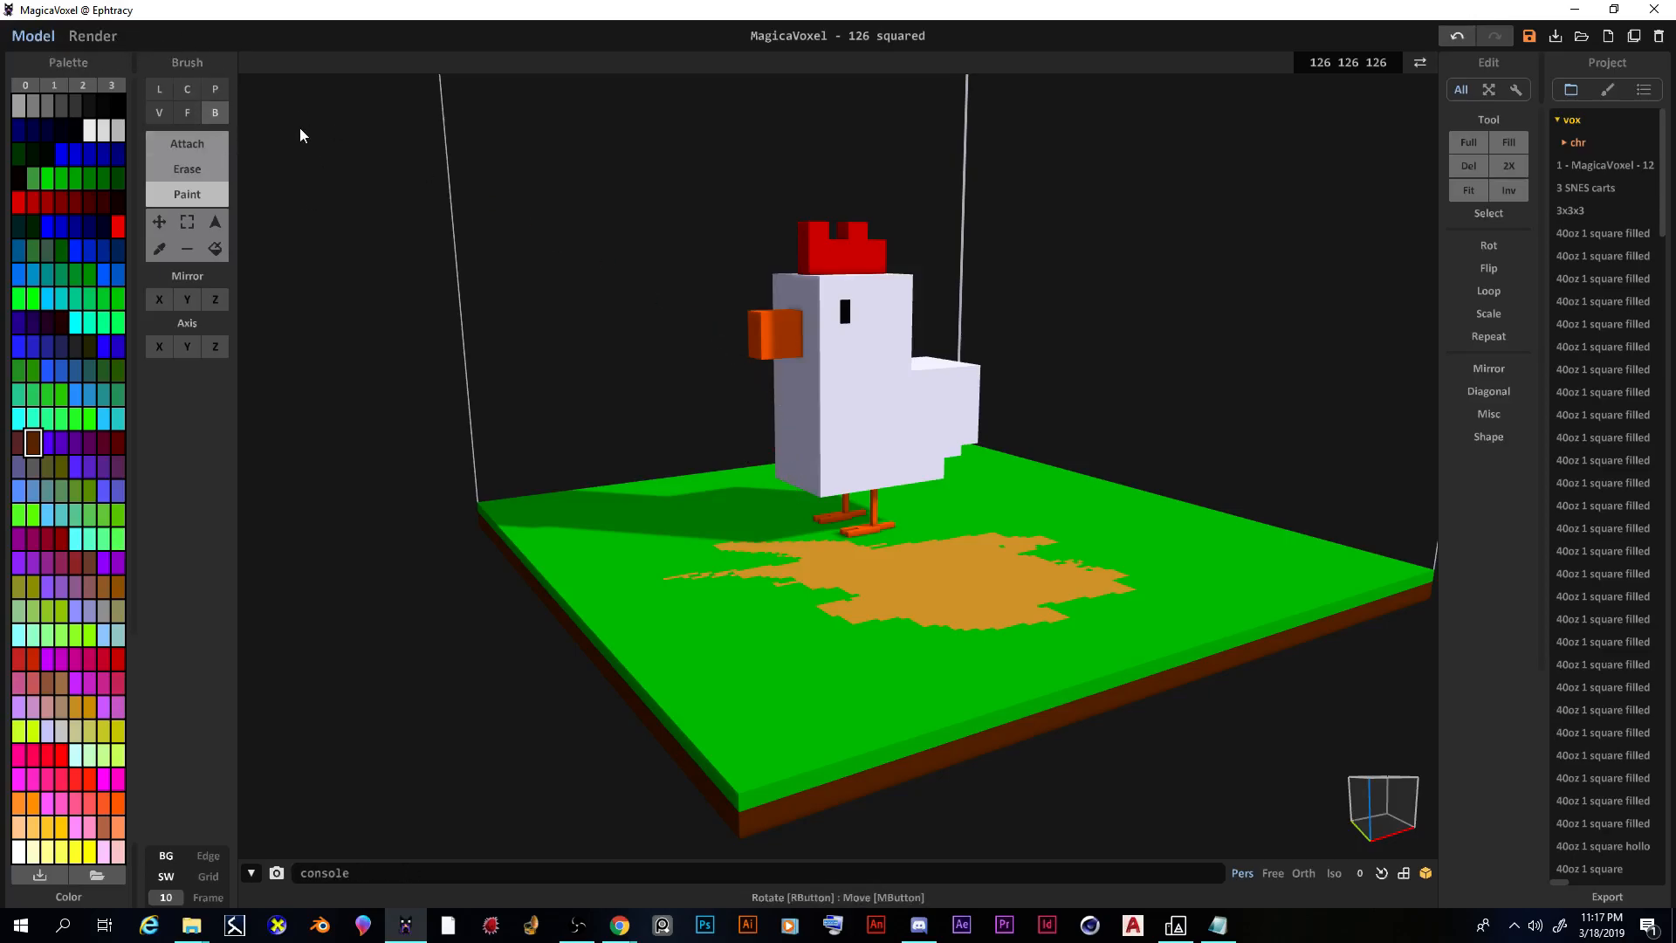
pyautogui.click(93, 36)
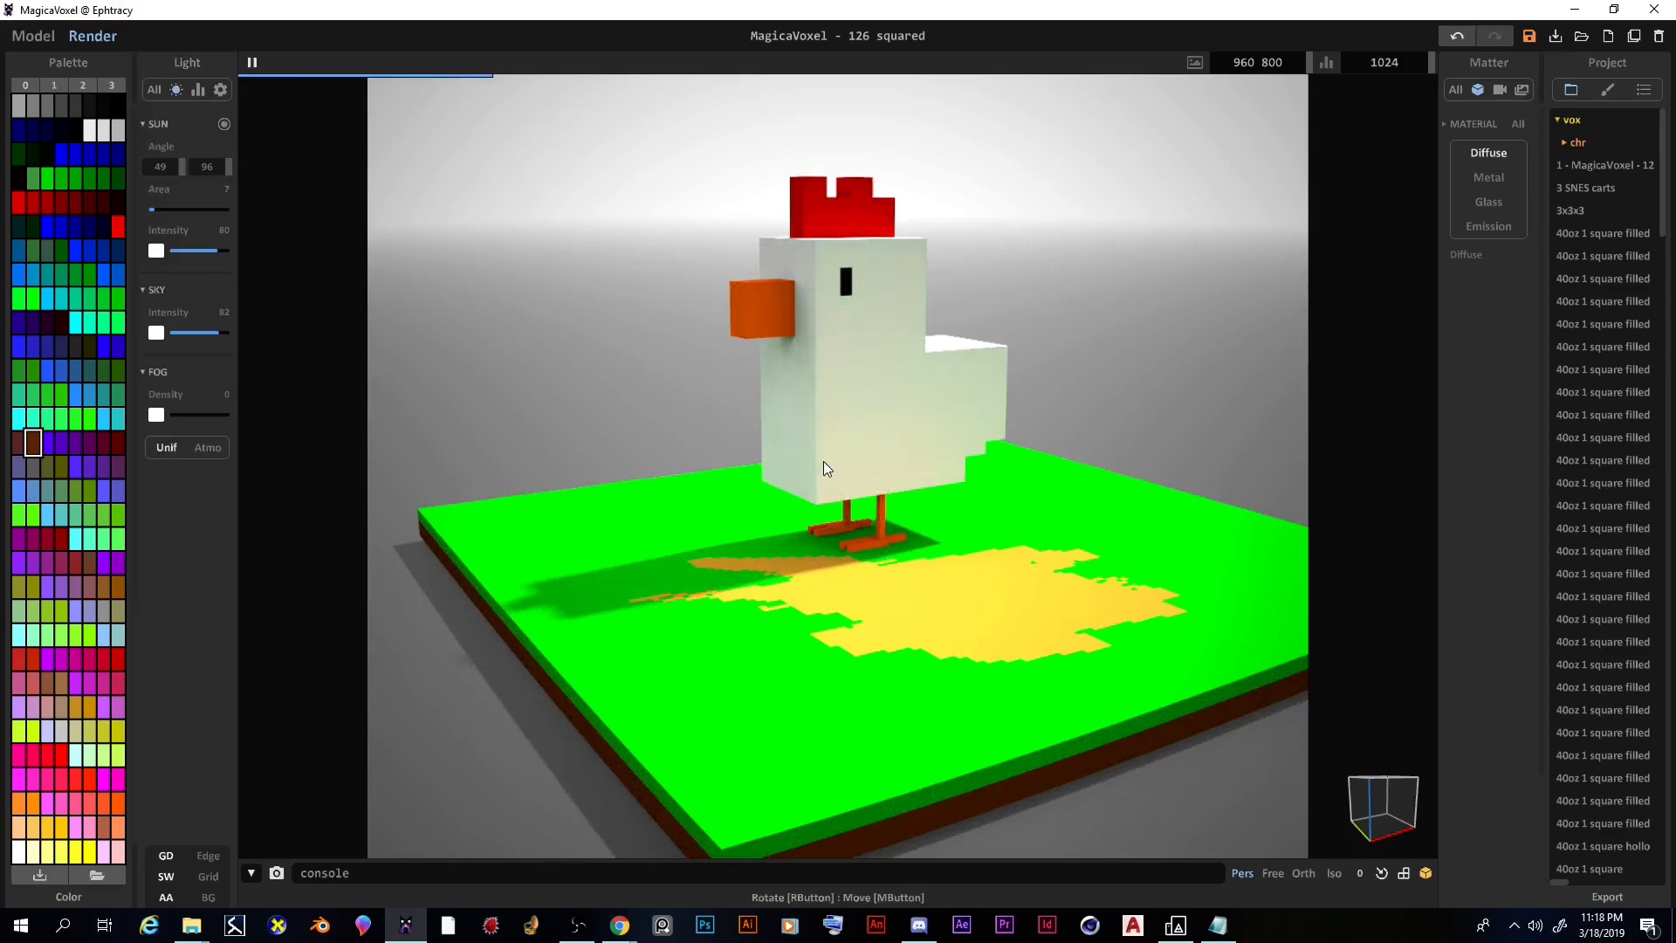
pyautogui.moveTo(1007, 546)
pyautogui.mouseDown(button='right')
pyautogui.moveTo(976, 553)
pyautogui.moveTo(1005, 557)
pyautogui.mouseUp(button='right')
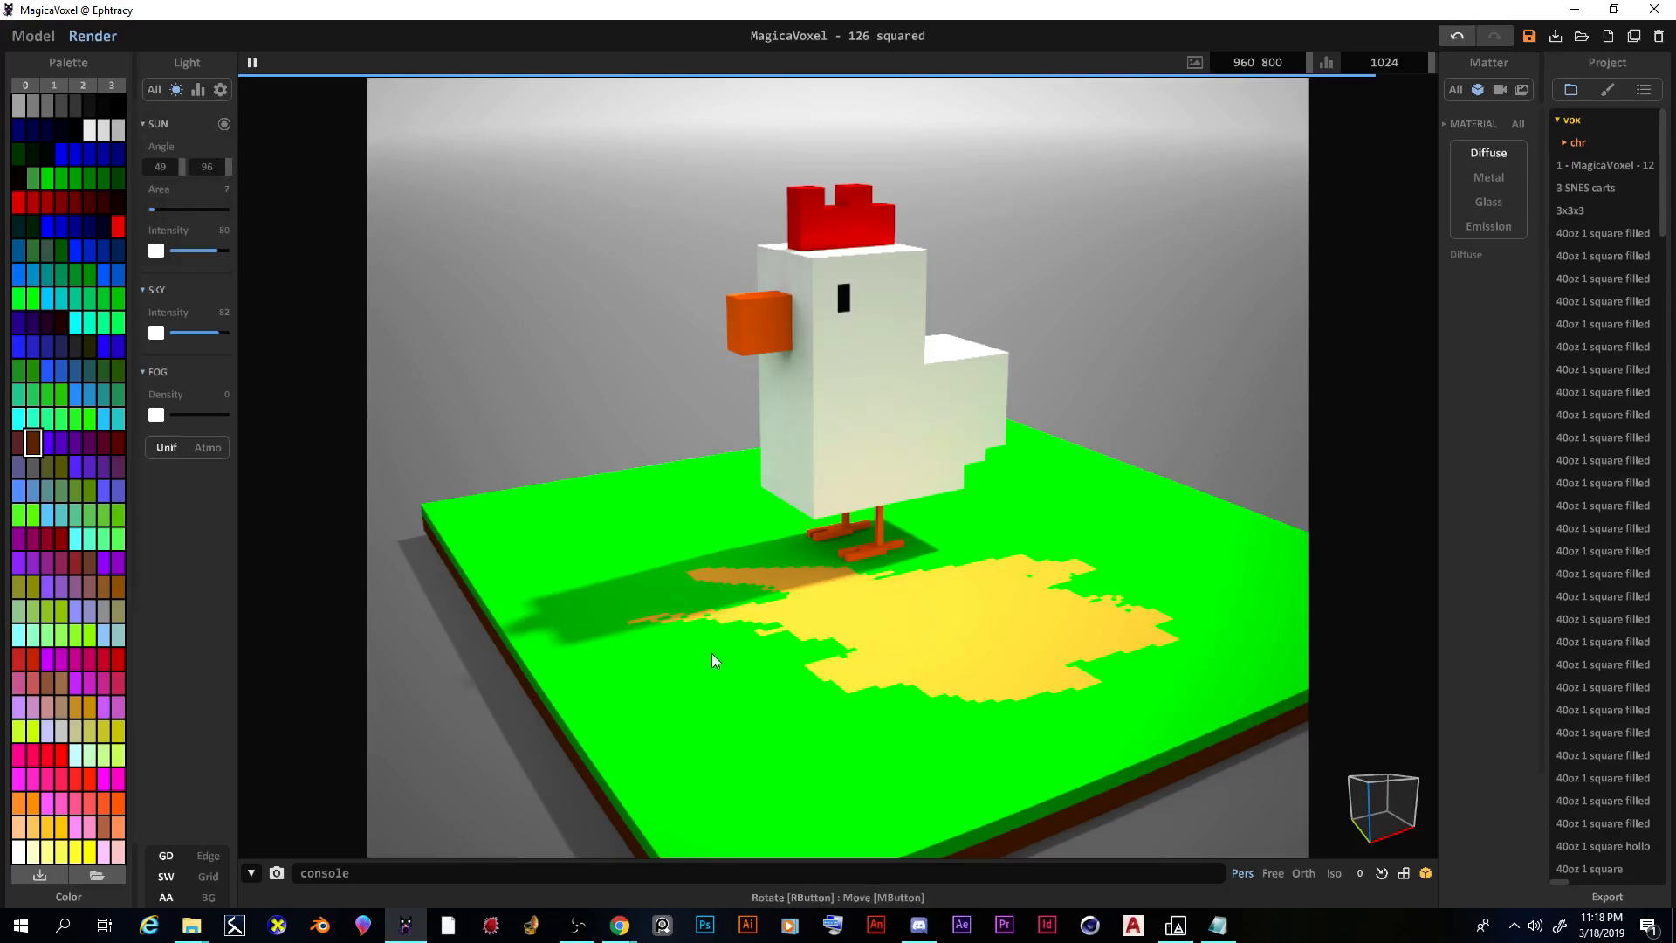
# Step: Sample the ground green, paint the base's top faces a darker green, and re-render the scene
pyautogui.click(33, 37)
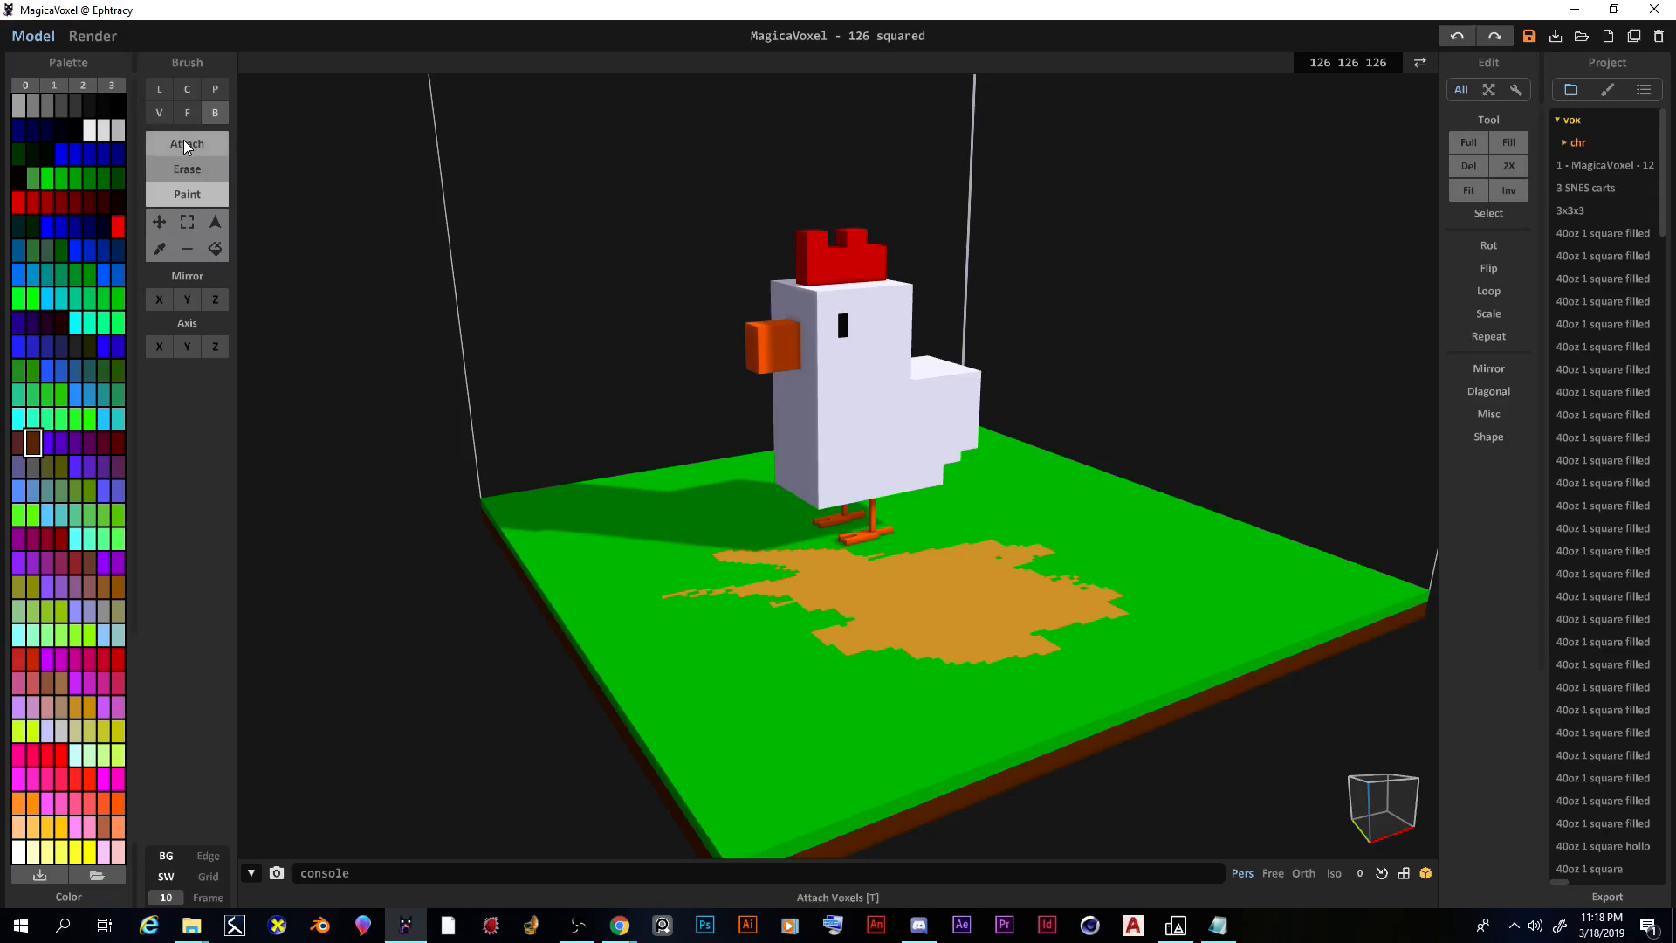
pyautogui.click(160, 248)
pyautogui.click(762, 705)
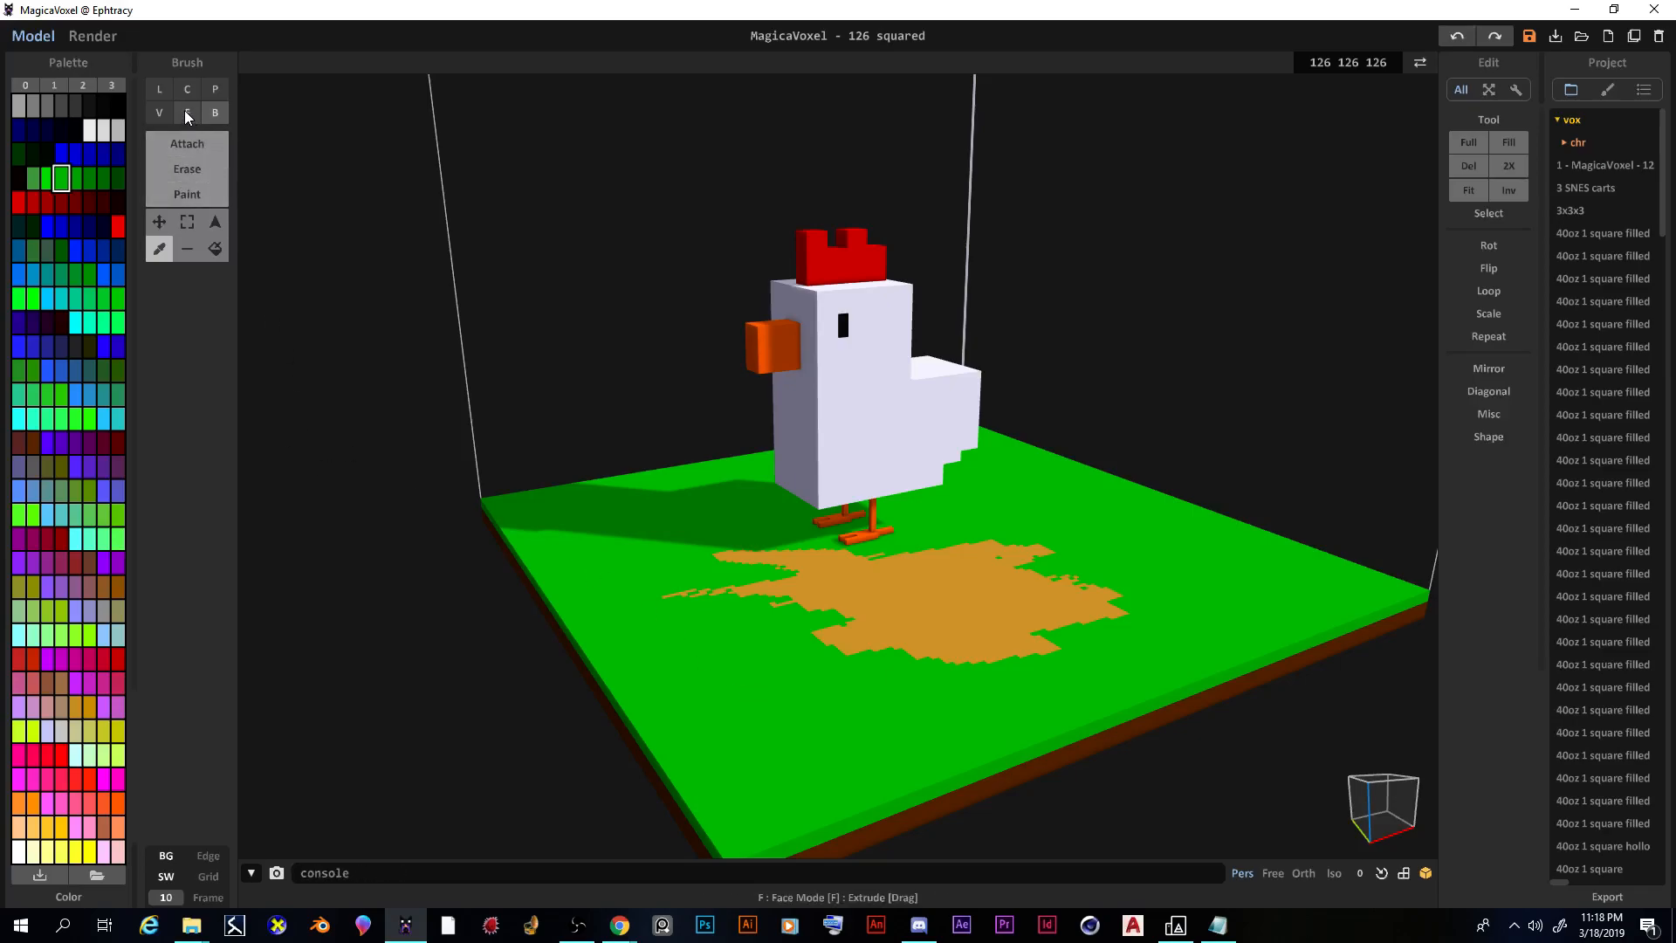
pyautogui.click(192, 190)
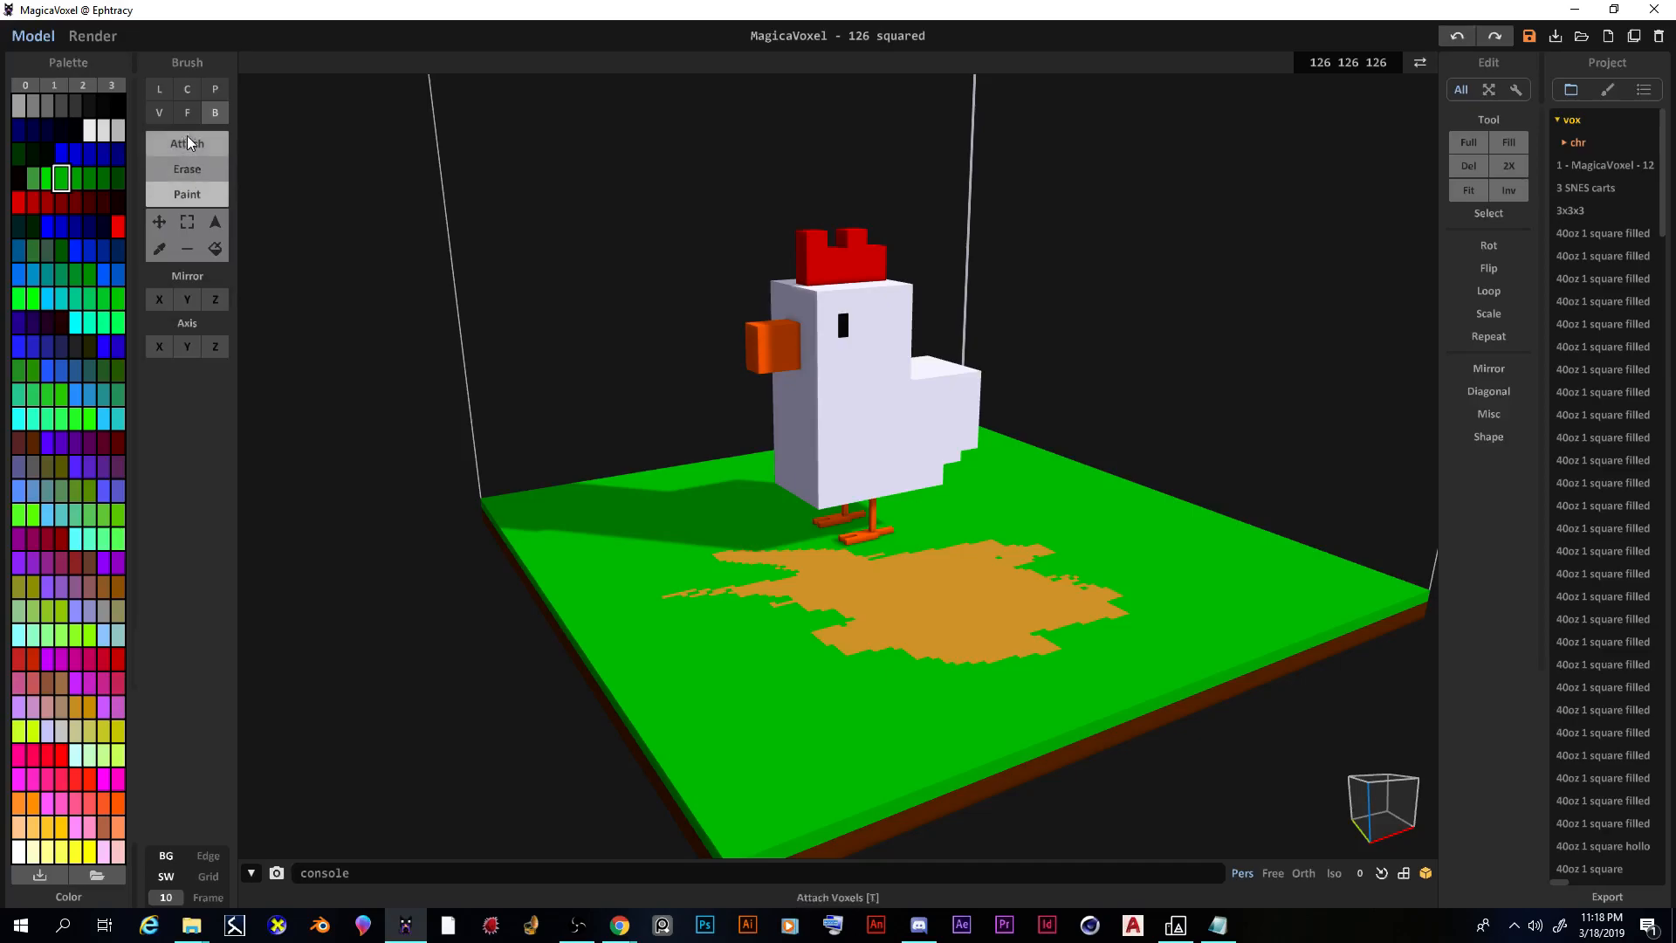
pyautogui.click(187, 112)
pyautogui.click(101, 177)
pyautogui.click(685, 689)
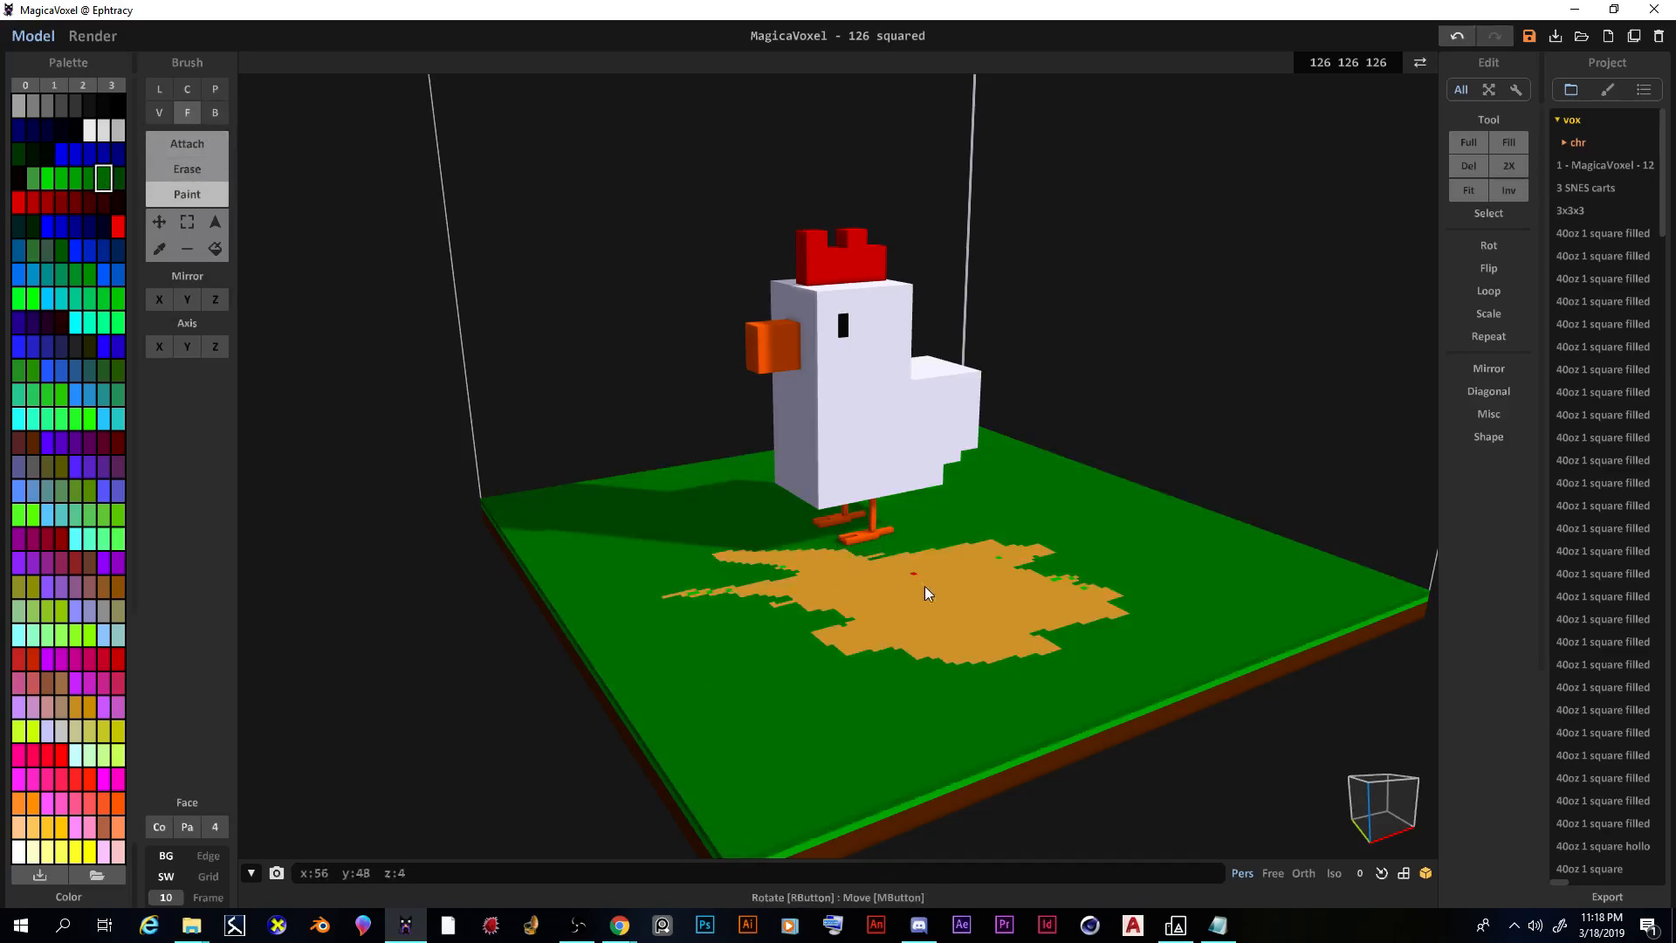
pyautogui.moveTo(945, 783)
pyautogui.mouseDown(button='right')
pyautogui.moveTo(939, 736)
pyautogui.moveTo(759, 673)
pyautogui.moveTo(799, 796)
pyautogui.mouseUp(button='right')
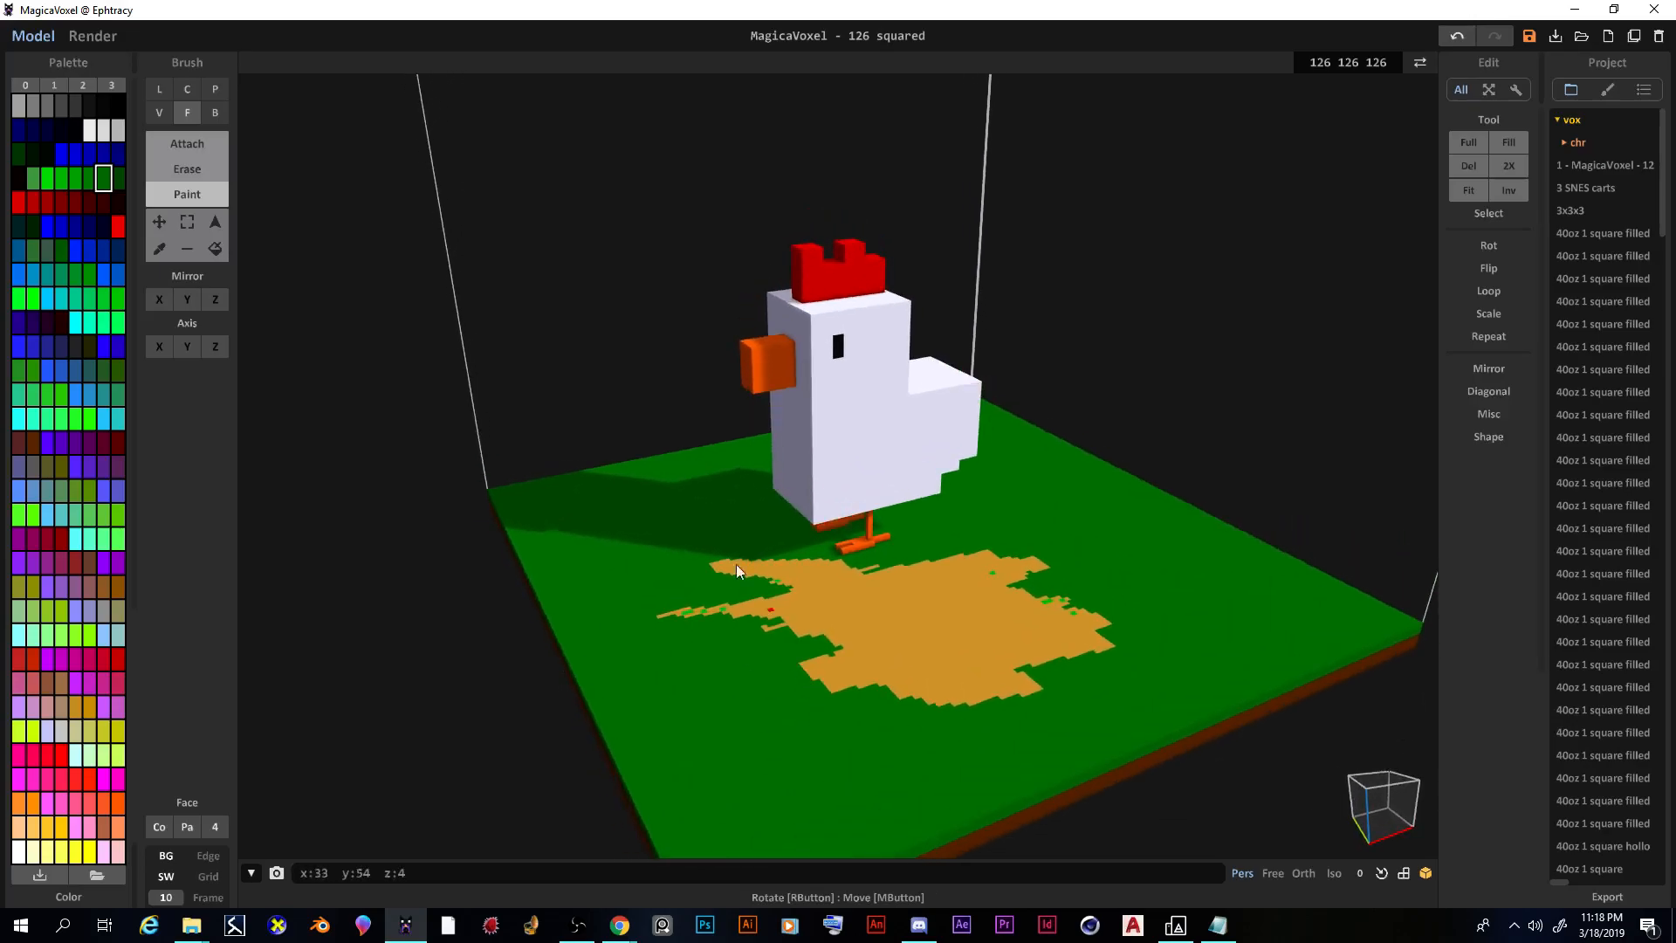
pyautogui.click(93, 36)
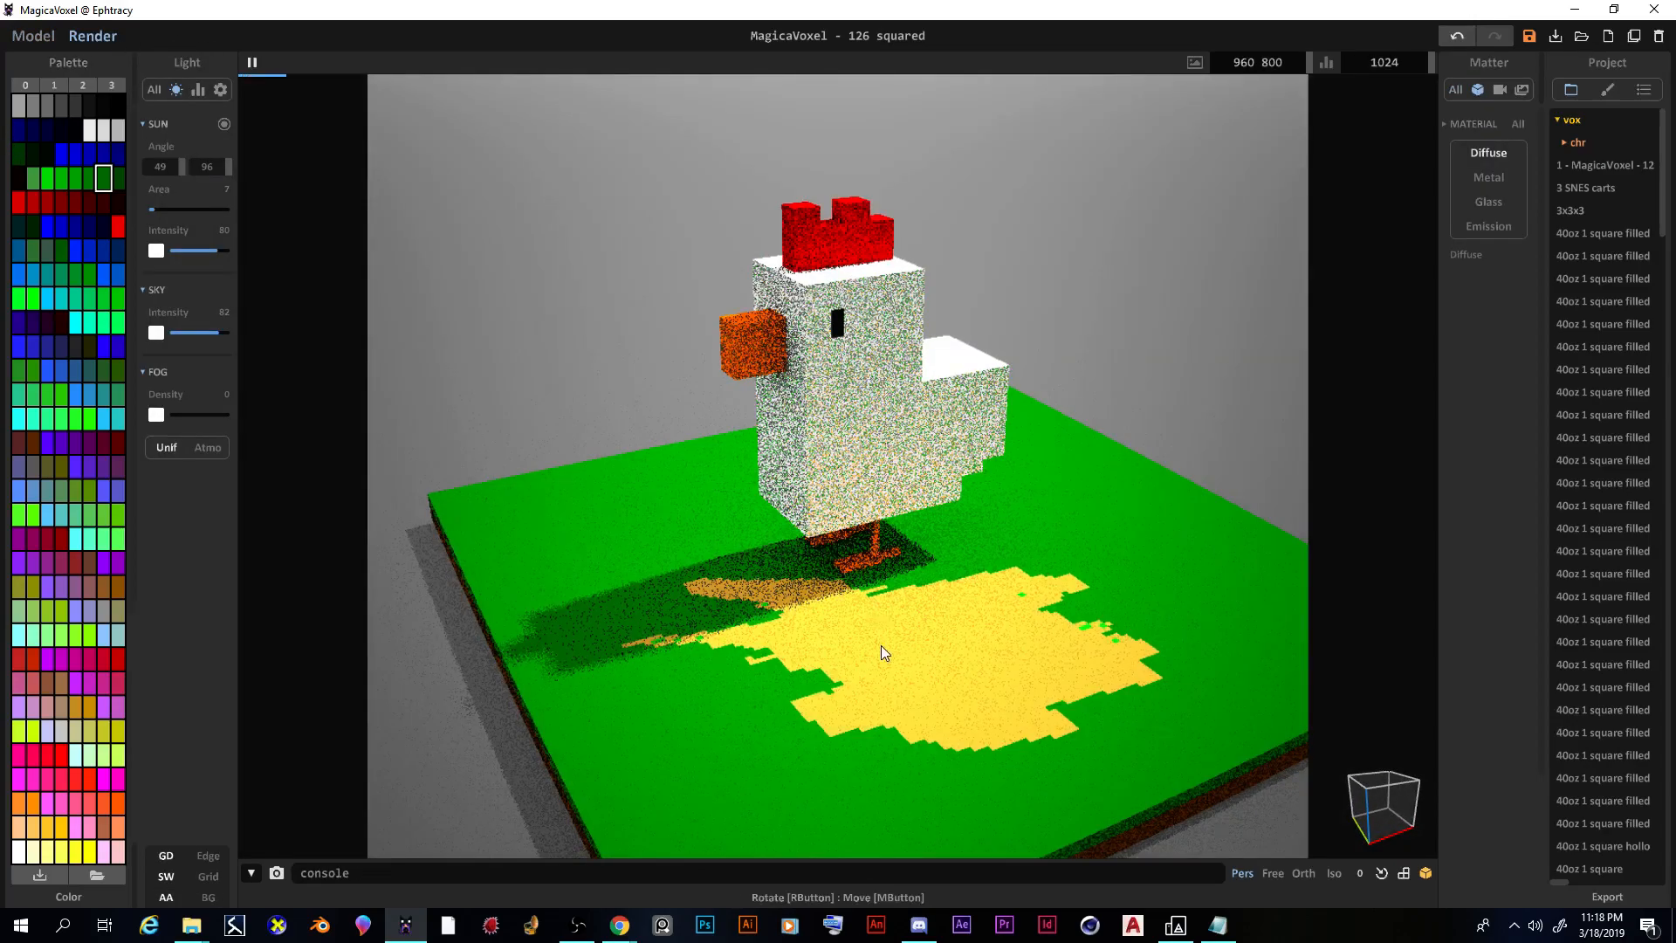
# Step: Show every render settings section in the Light panel with All
pyautogui.moveTo(878, 625); pyautogui.dragTo(887, 626, button='right')
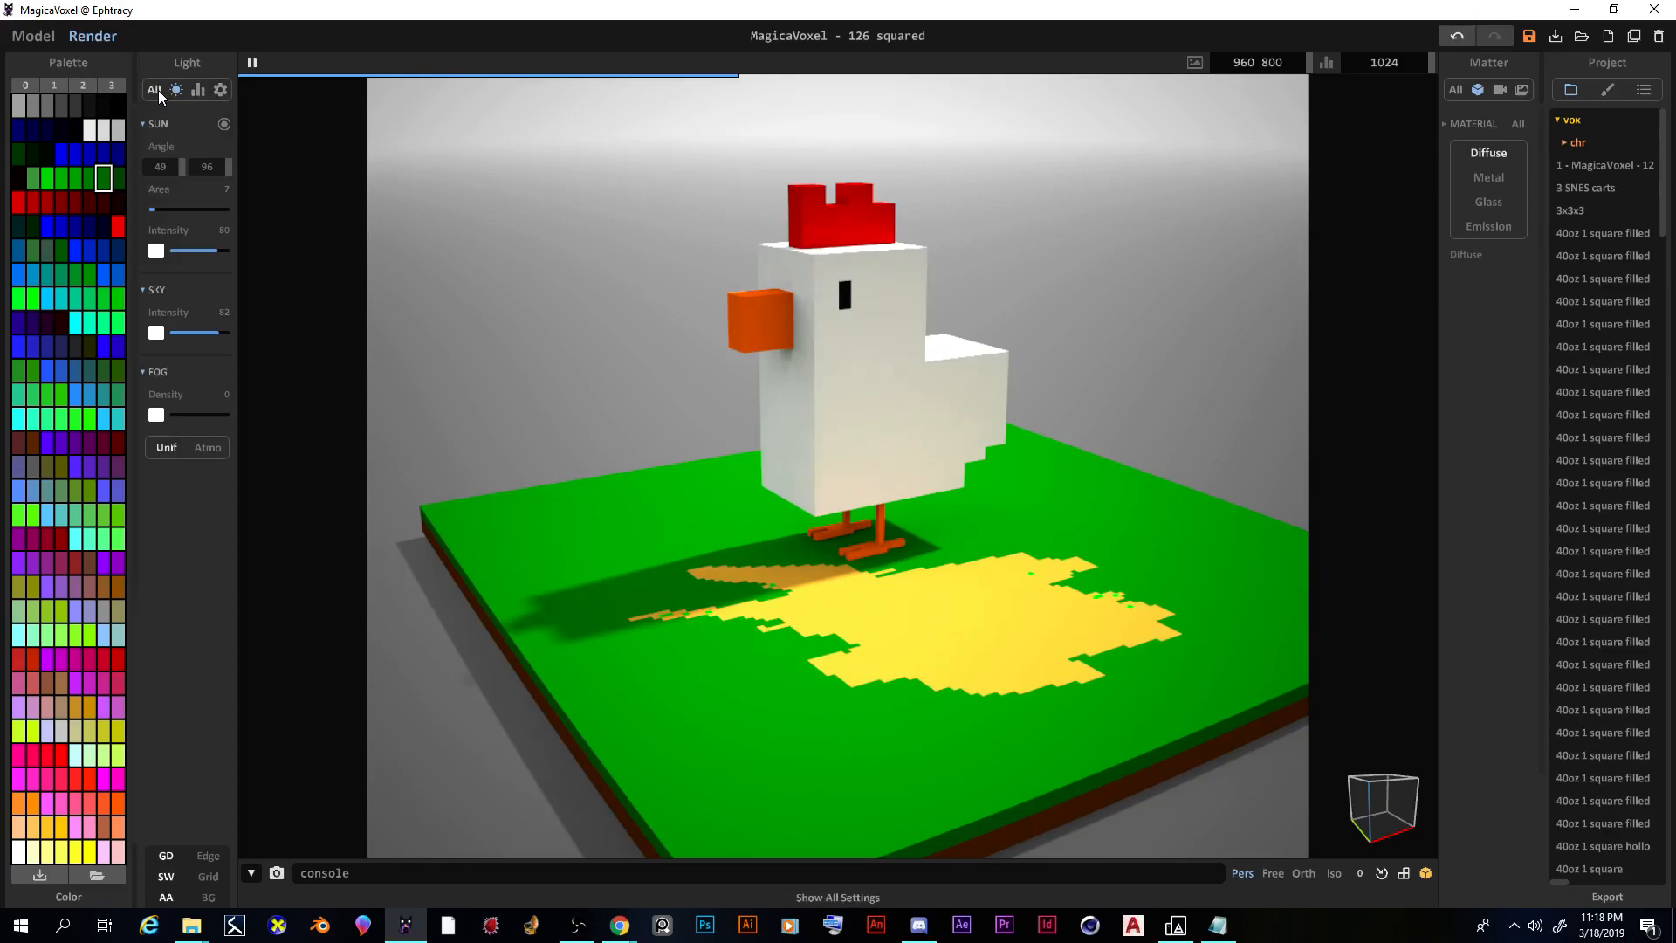
pyautogui.click(154, 91)
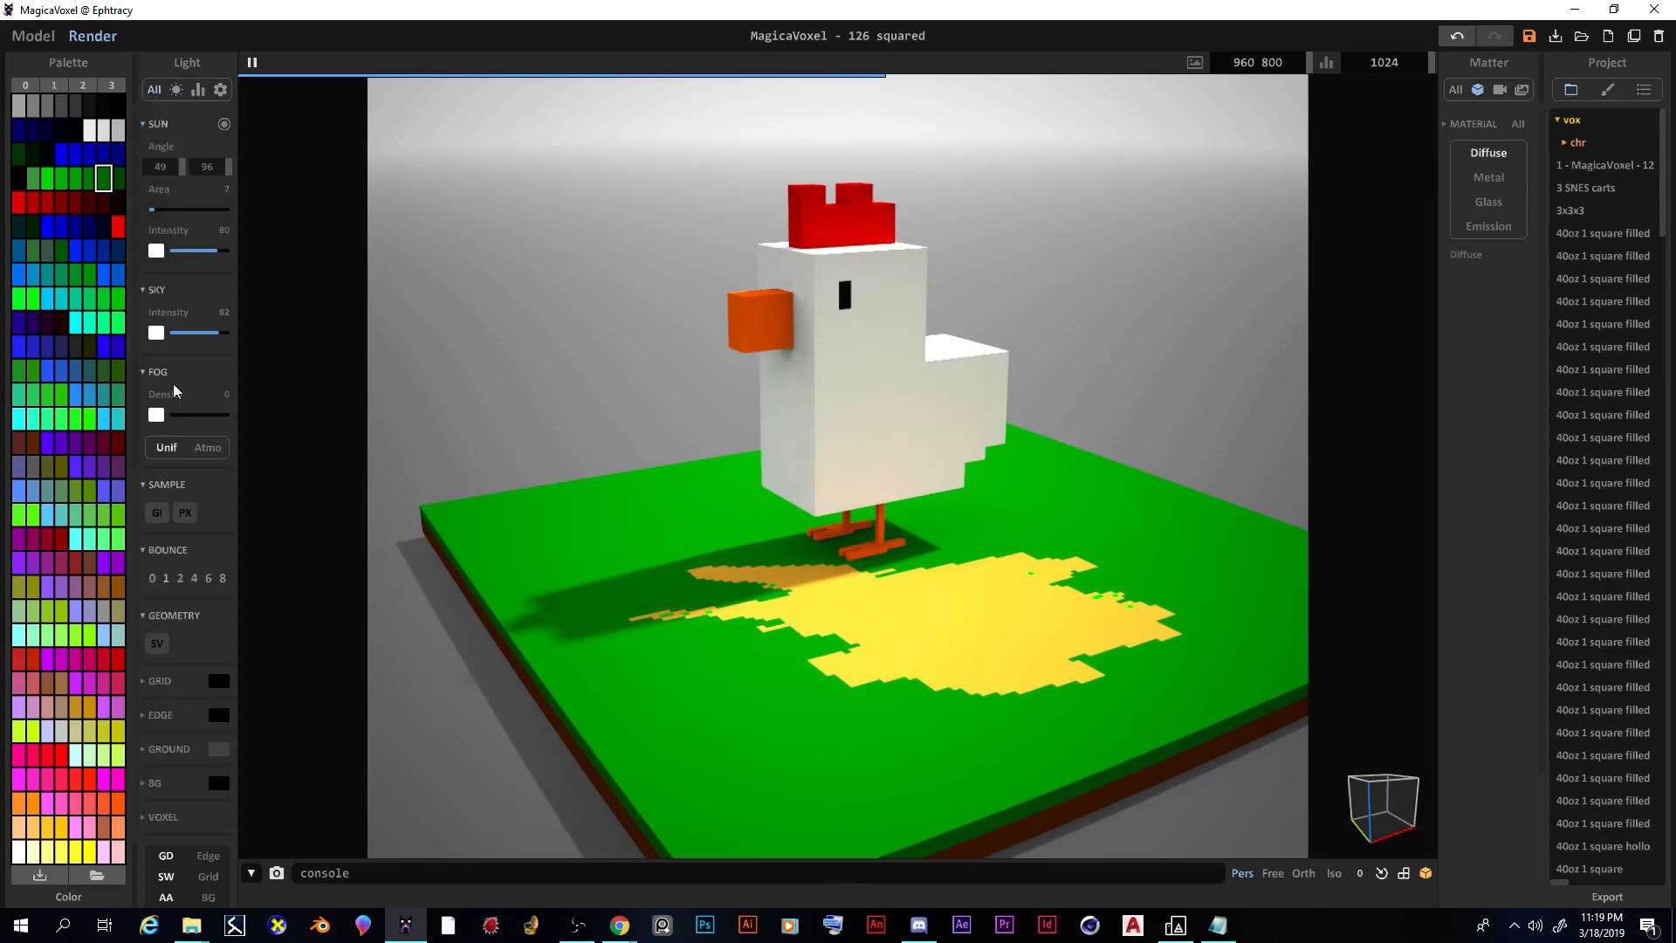
pyautogui.scroll(-3, 185, 506)
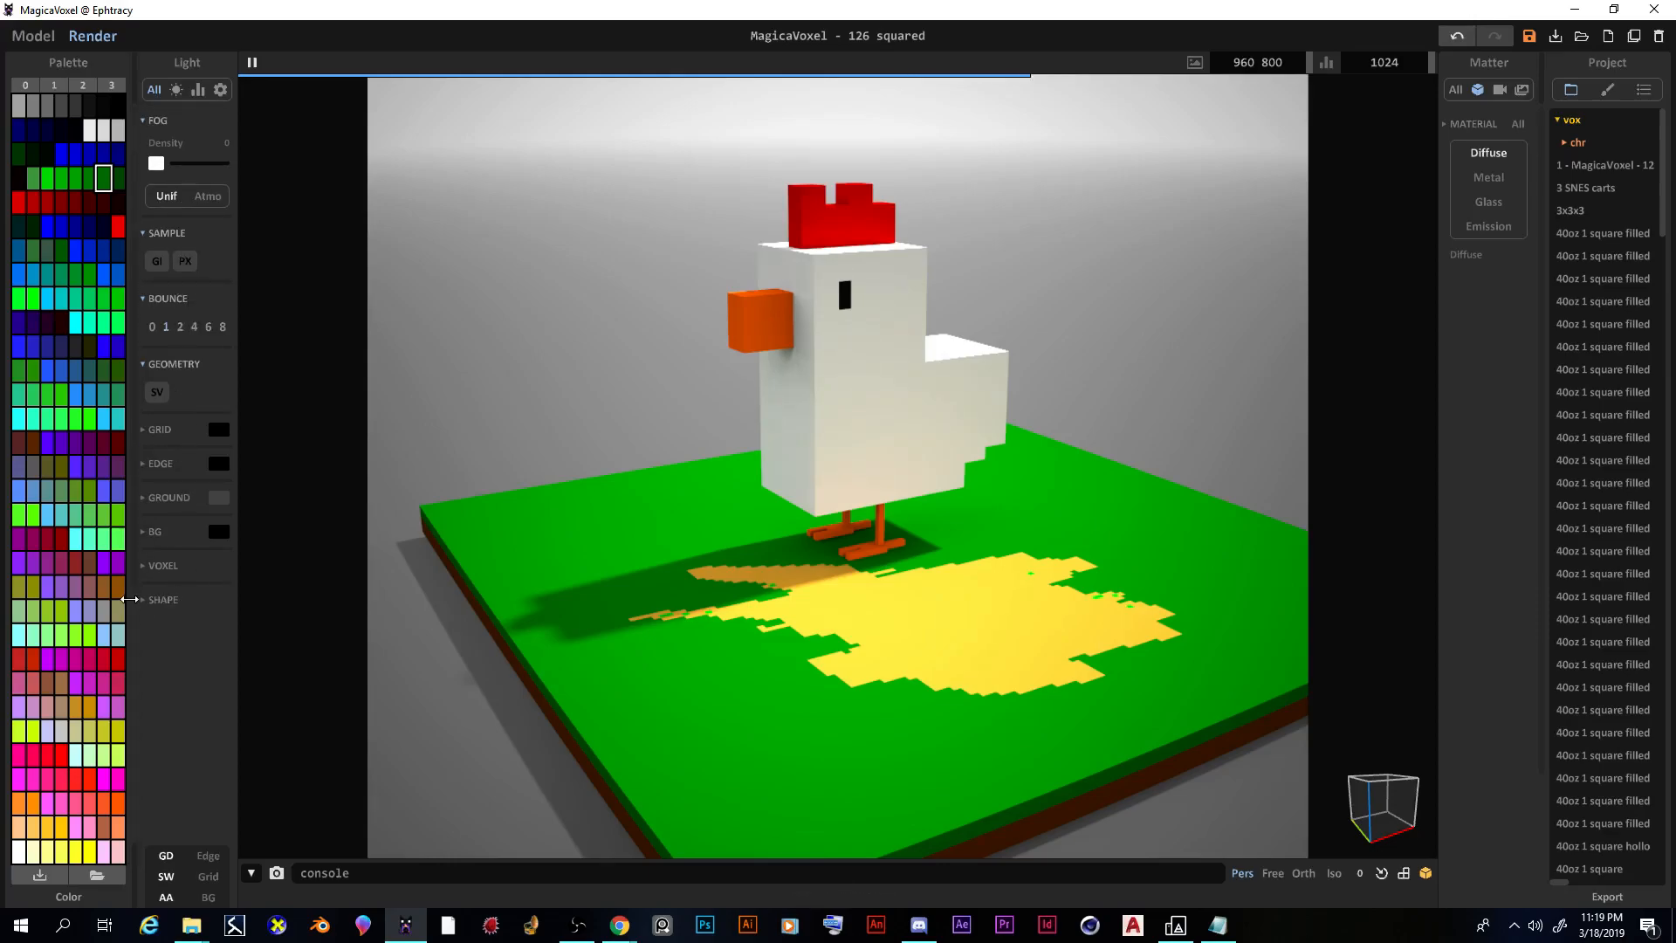
# Step: Expand the Shape, Voxel, BG, Ground, Edge and Grid settings sections
pyautogui.click(142, 600)
pyautogui.click(144, 566)
pyautogui.click(145, 534)
pyautogui.click(145, 500)
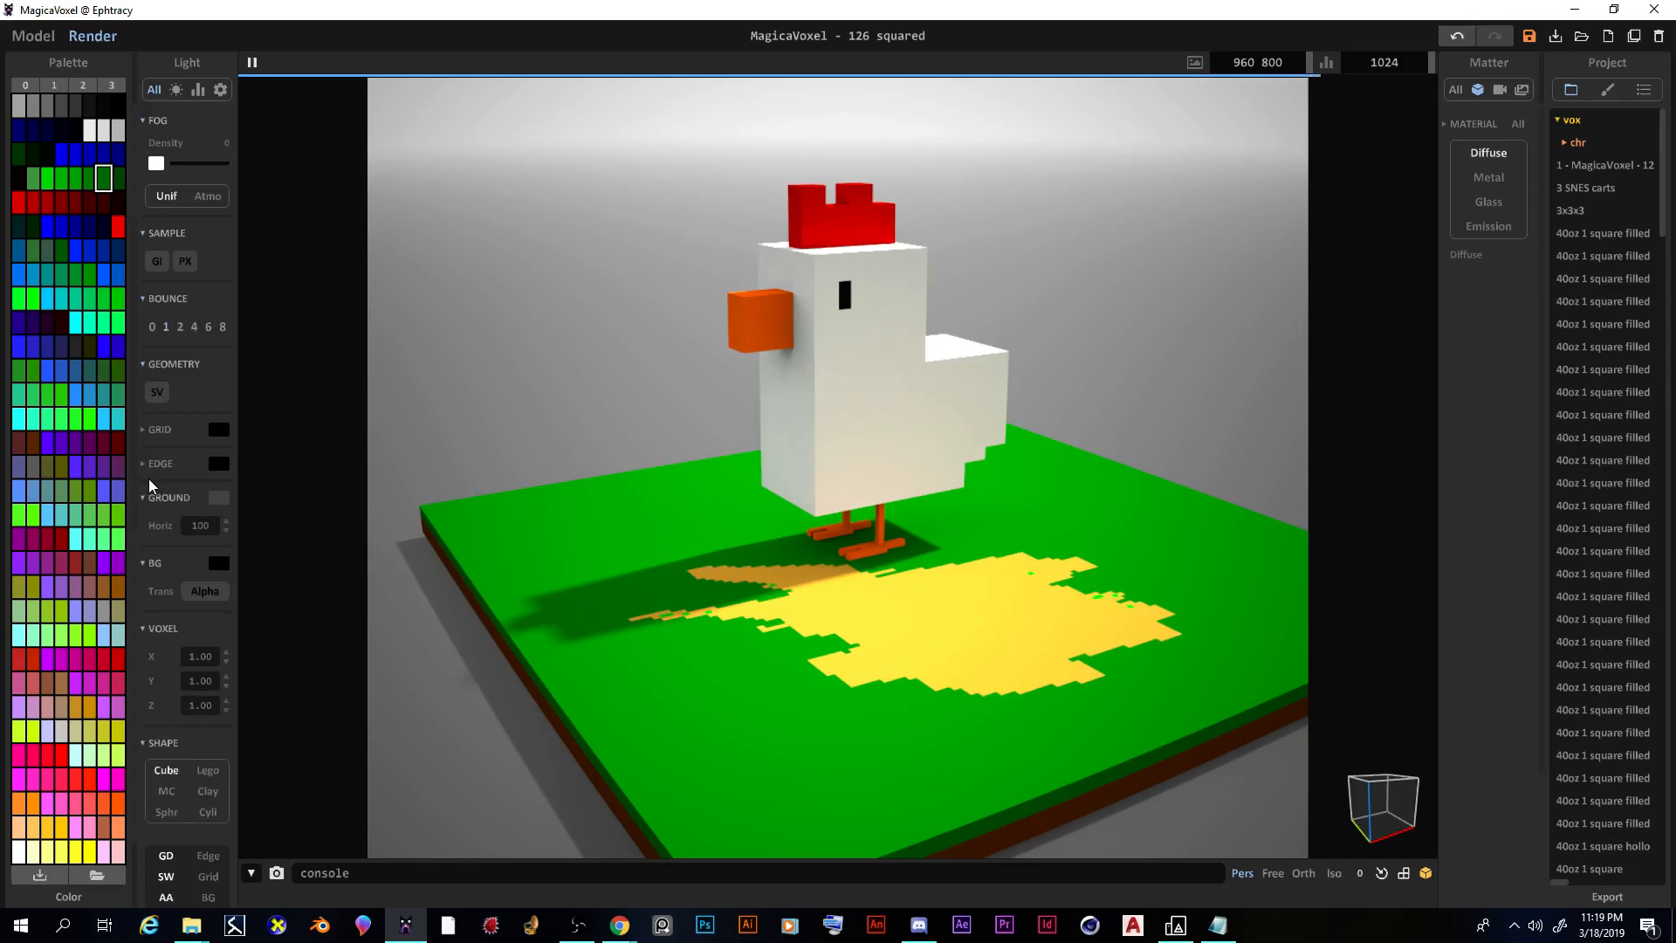
pyautogui.click(144, 464)
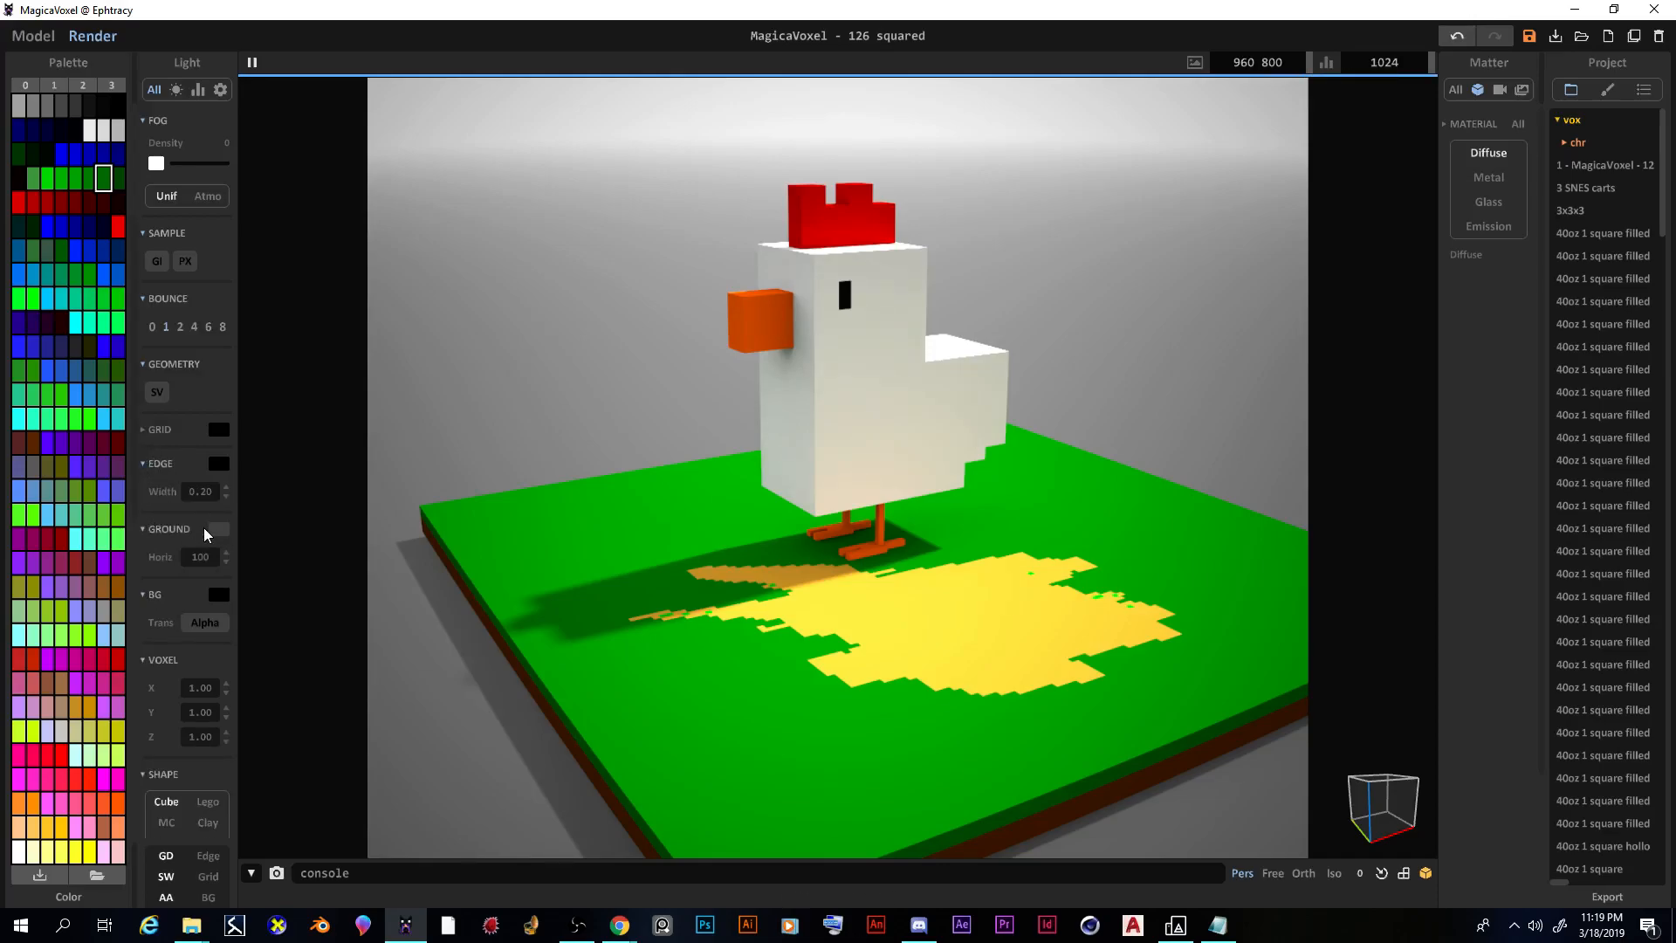
pyautogui.click(151, 430)
pyautogui.scroll(1, 178, 436)
pyautogui.scroll(1, 175, 436)
pyautogui.scroll(2, 168, 673)
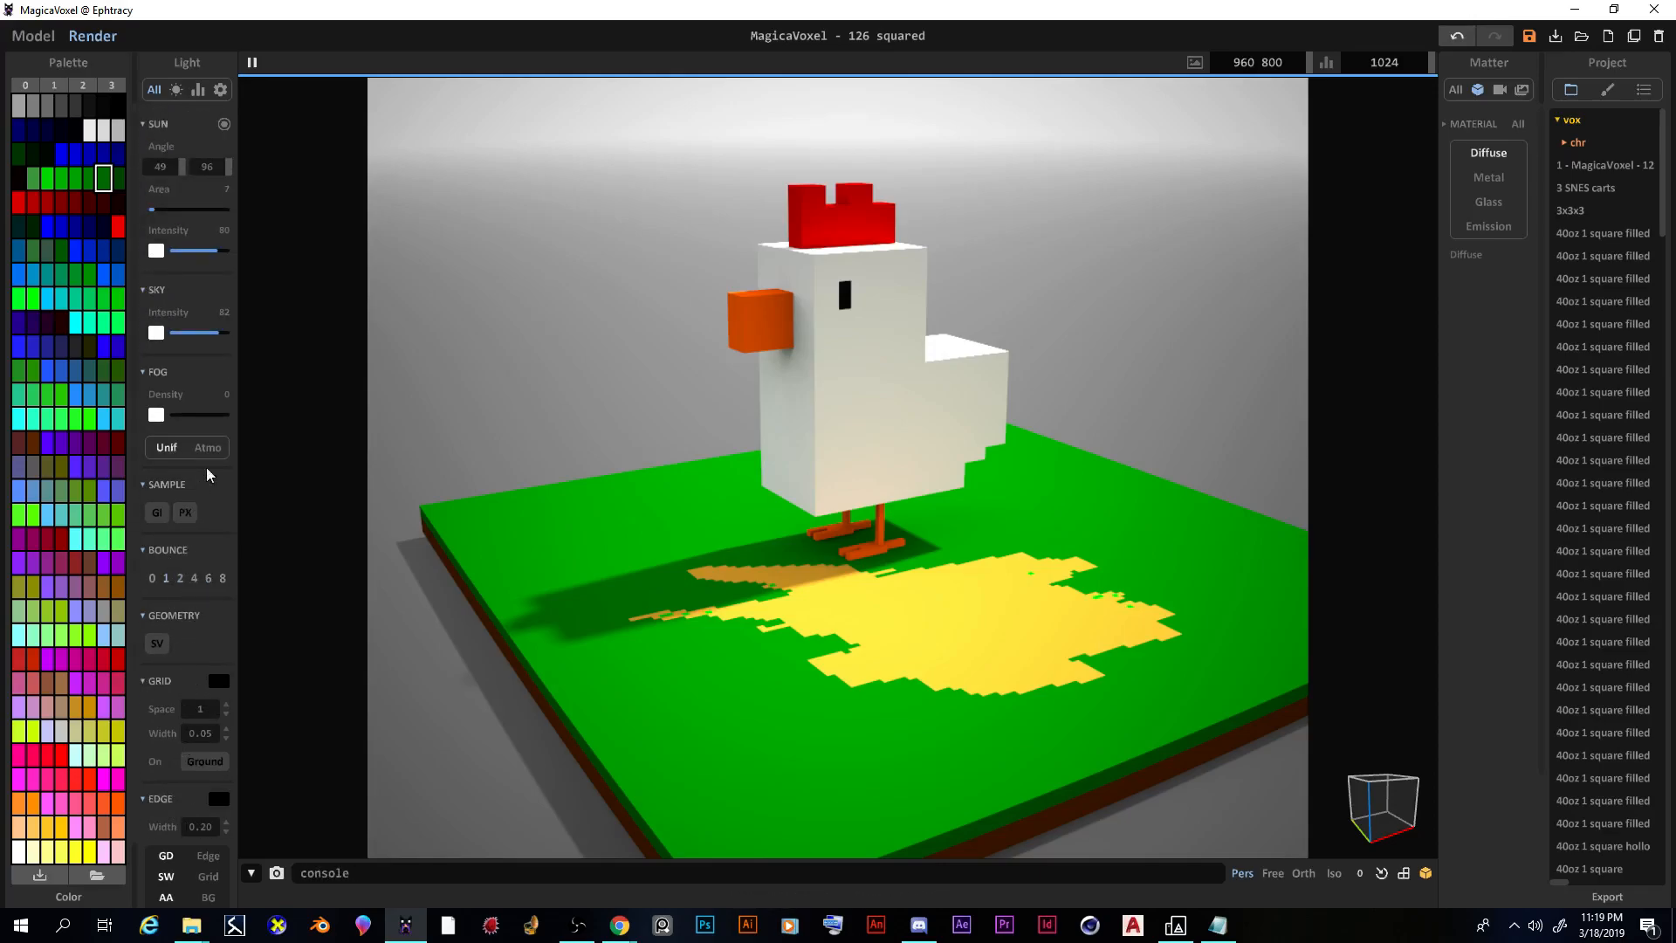
# Step: Widen the sun area to 27, swing the sun angle, and set intensity to 63
pyautogui.moveTo(164, 214)
pyautogui.mouseDown()
pyautogui.moveTo(180, 214)
pyautogui.moveTo(159, 214)
pyautogui.mouseUp()
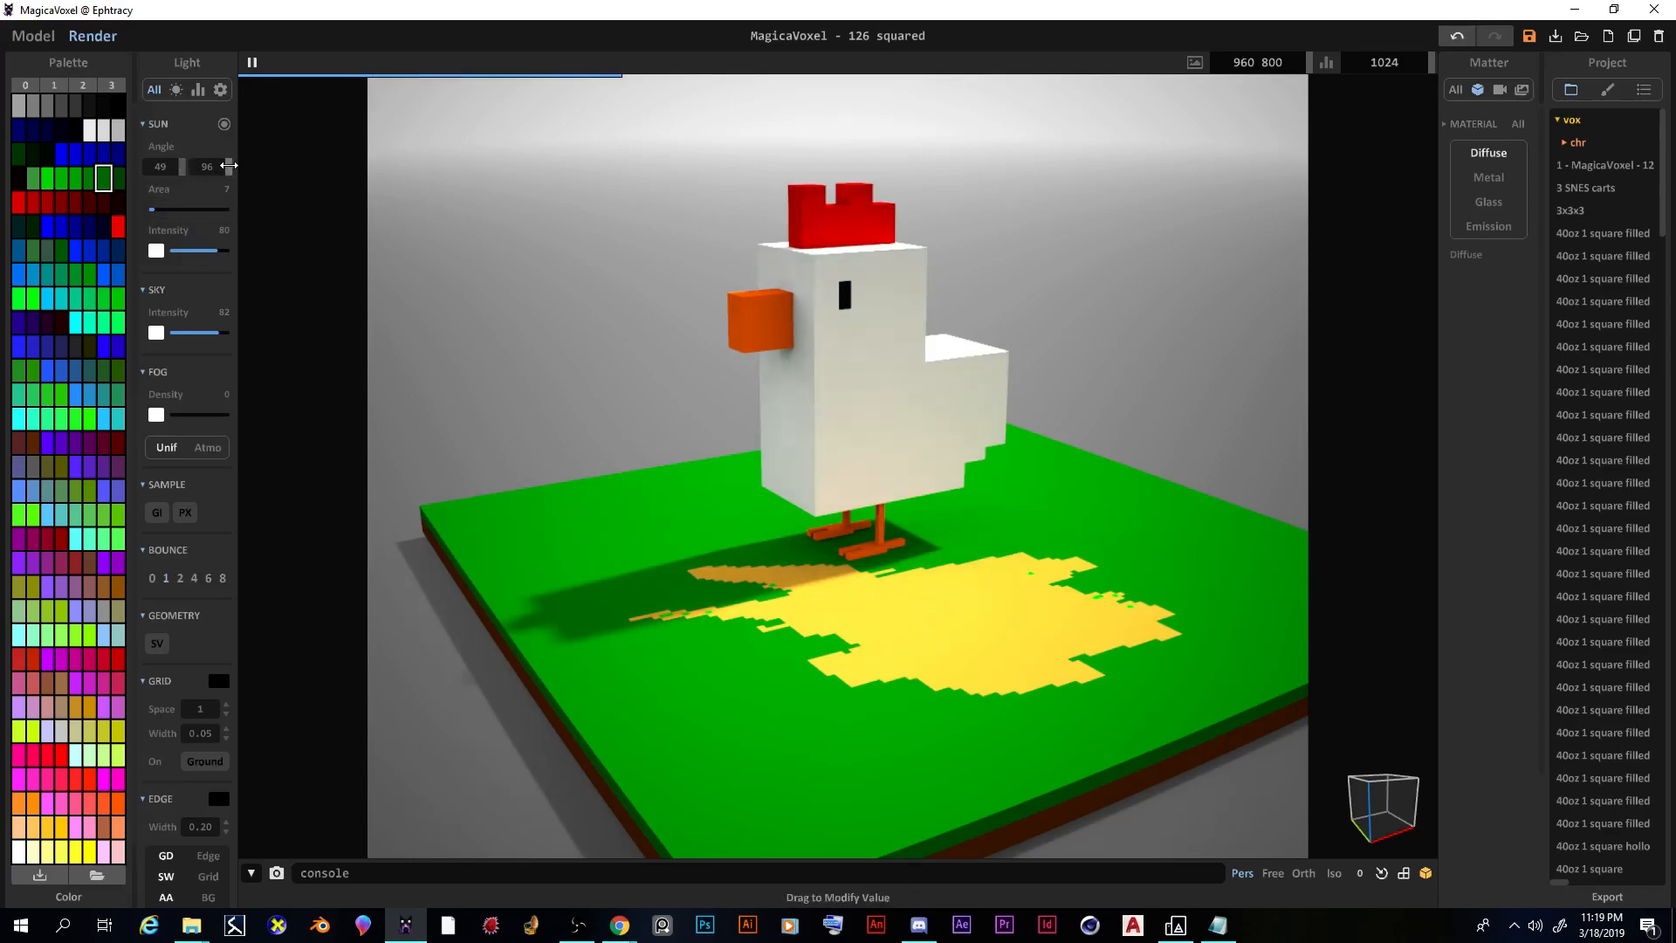
pyautogui.moveTo(617, 299); pyautogui.dragTo(375, 218, button='right')
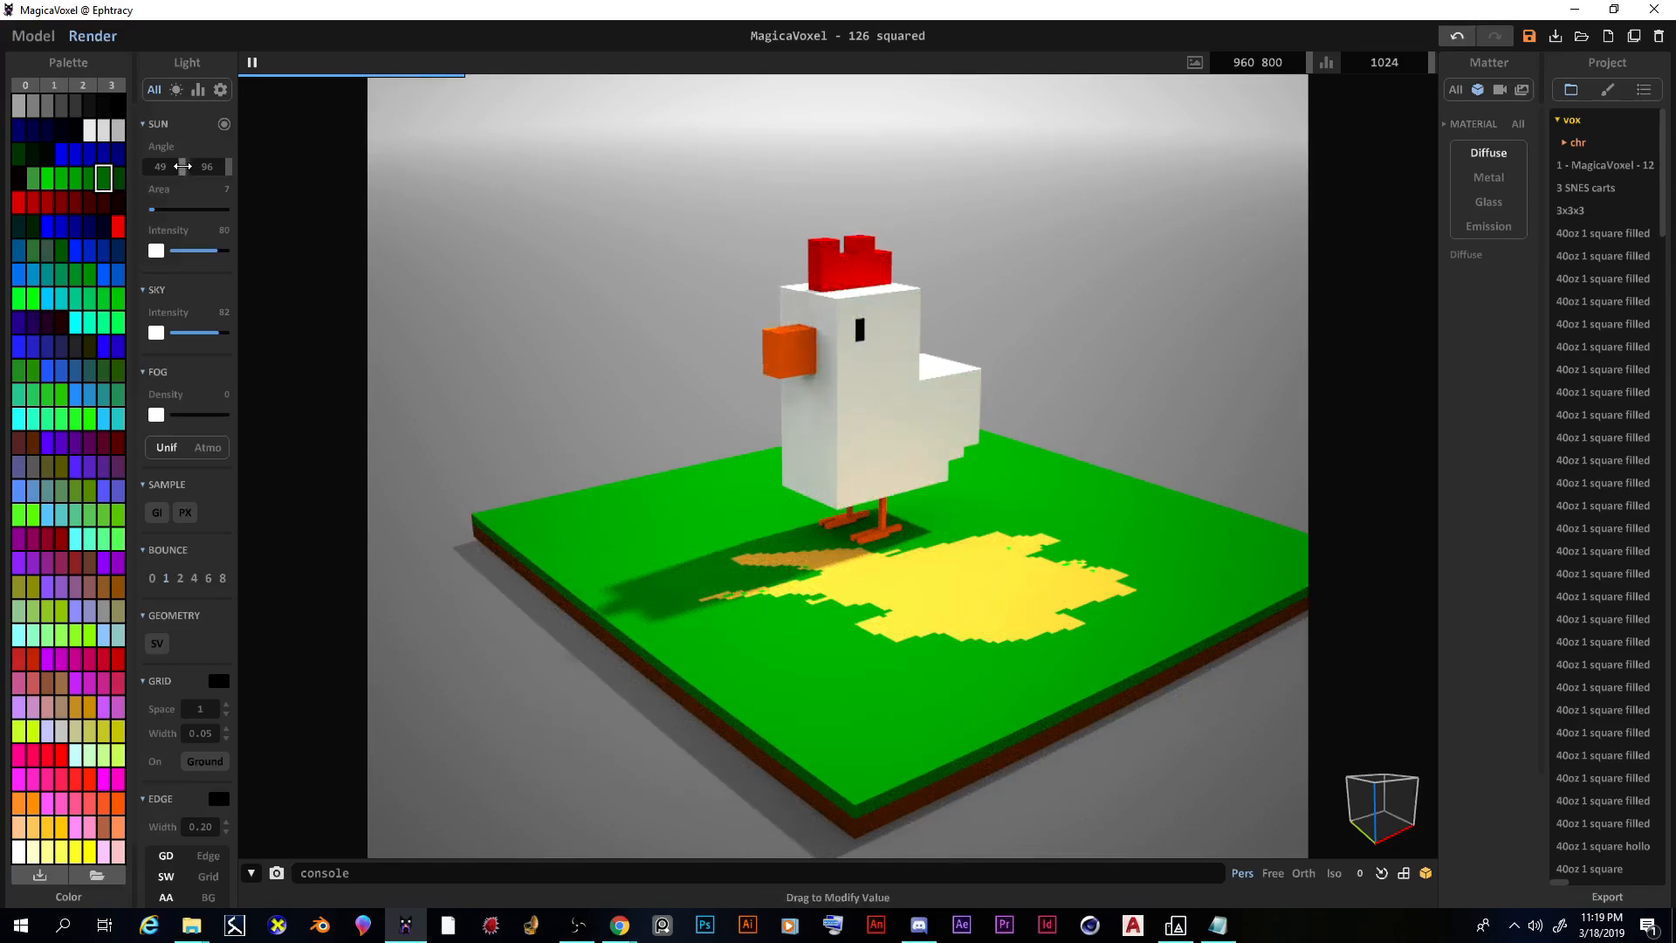
pyautogui.moveTo(182, 166); pyautogui.dragTo(770, 274)
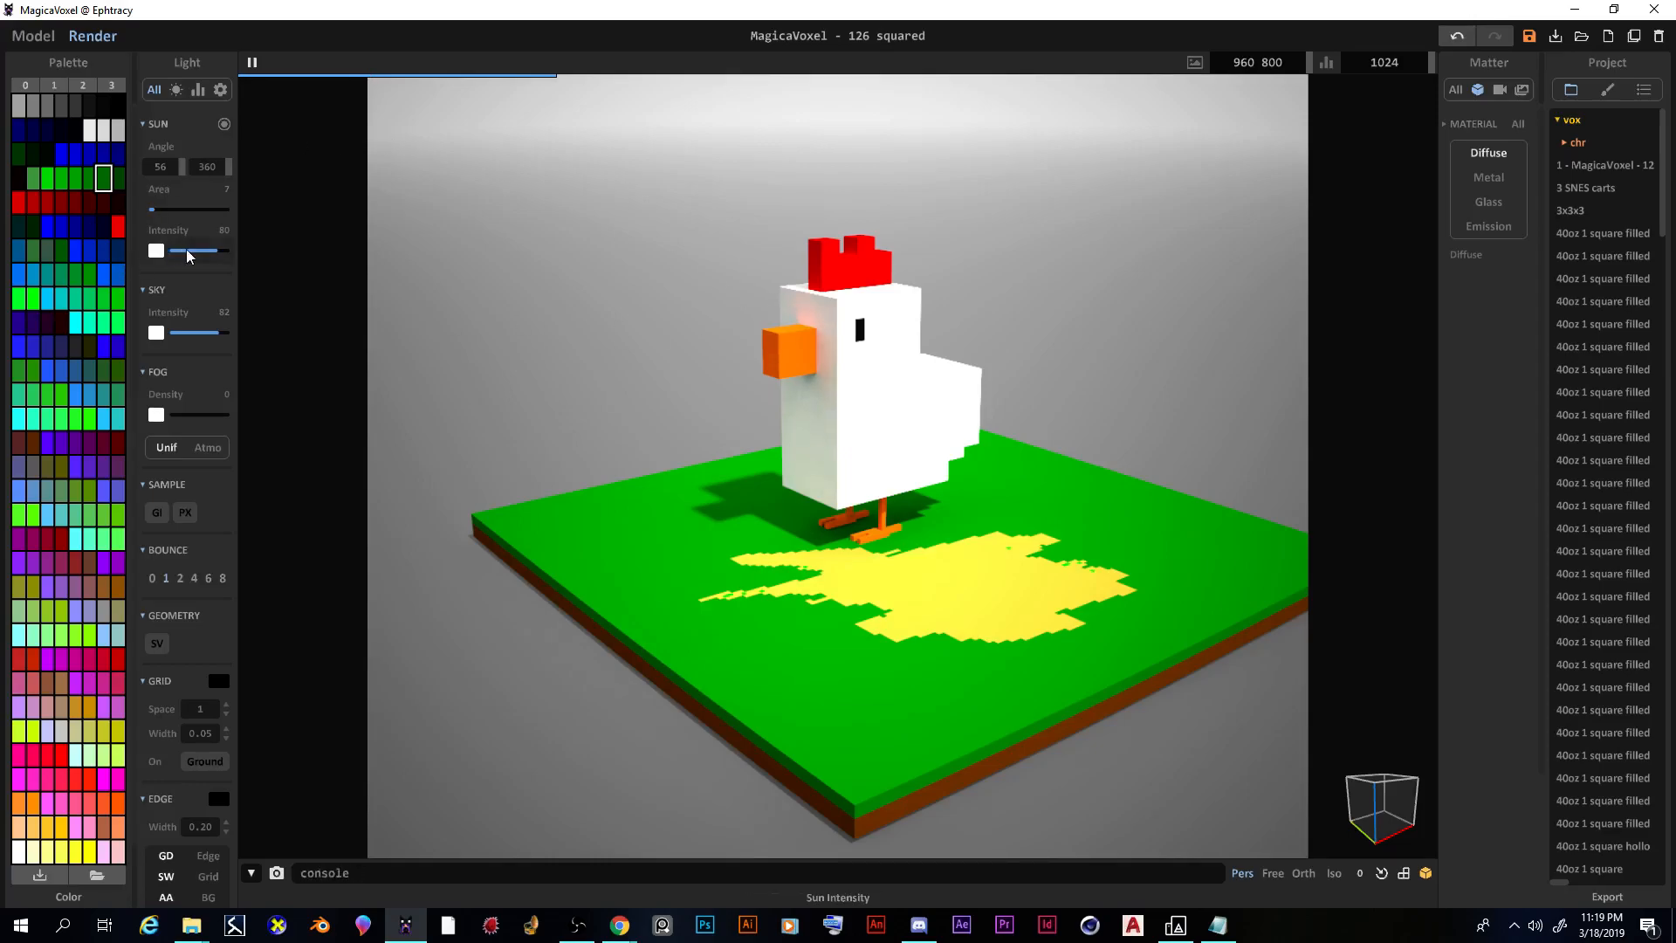
pyautogui.moveTo(210, 254); pyautogui.dragTo(204, 258)
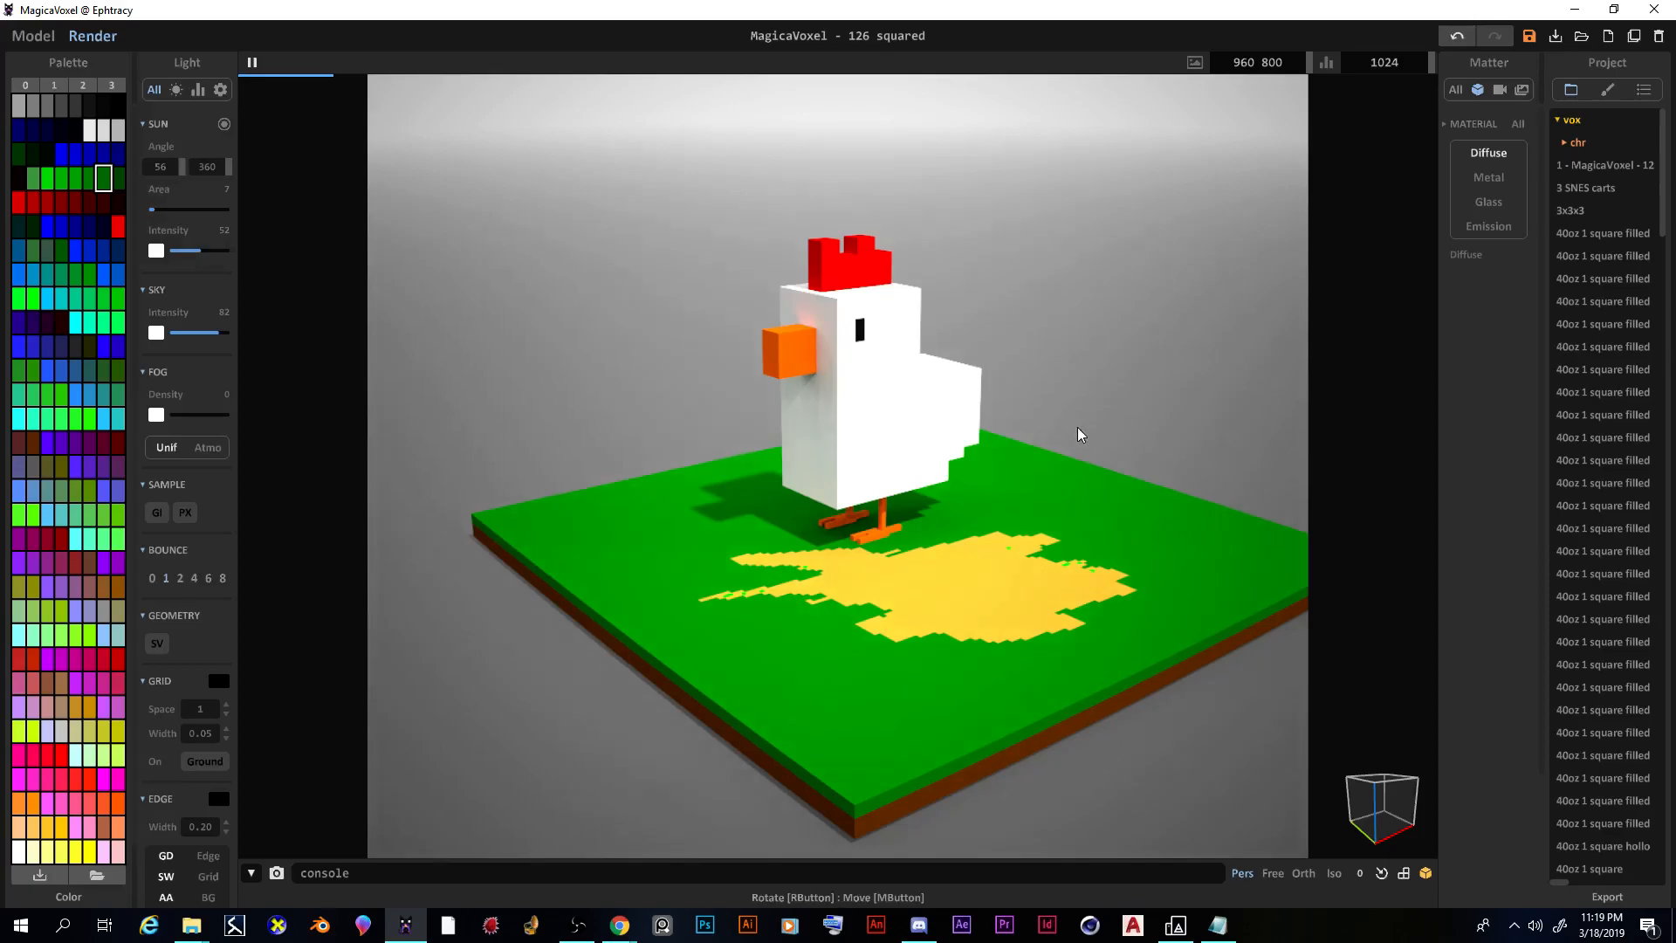
# Step: Orbit and pan the render camera to show the chicken's left side, recentred
pyautogui.scroll(3, 1078, 432)
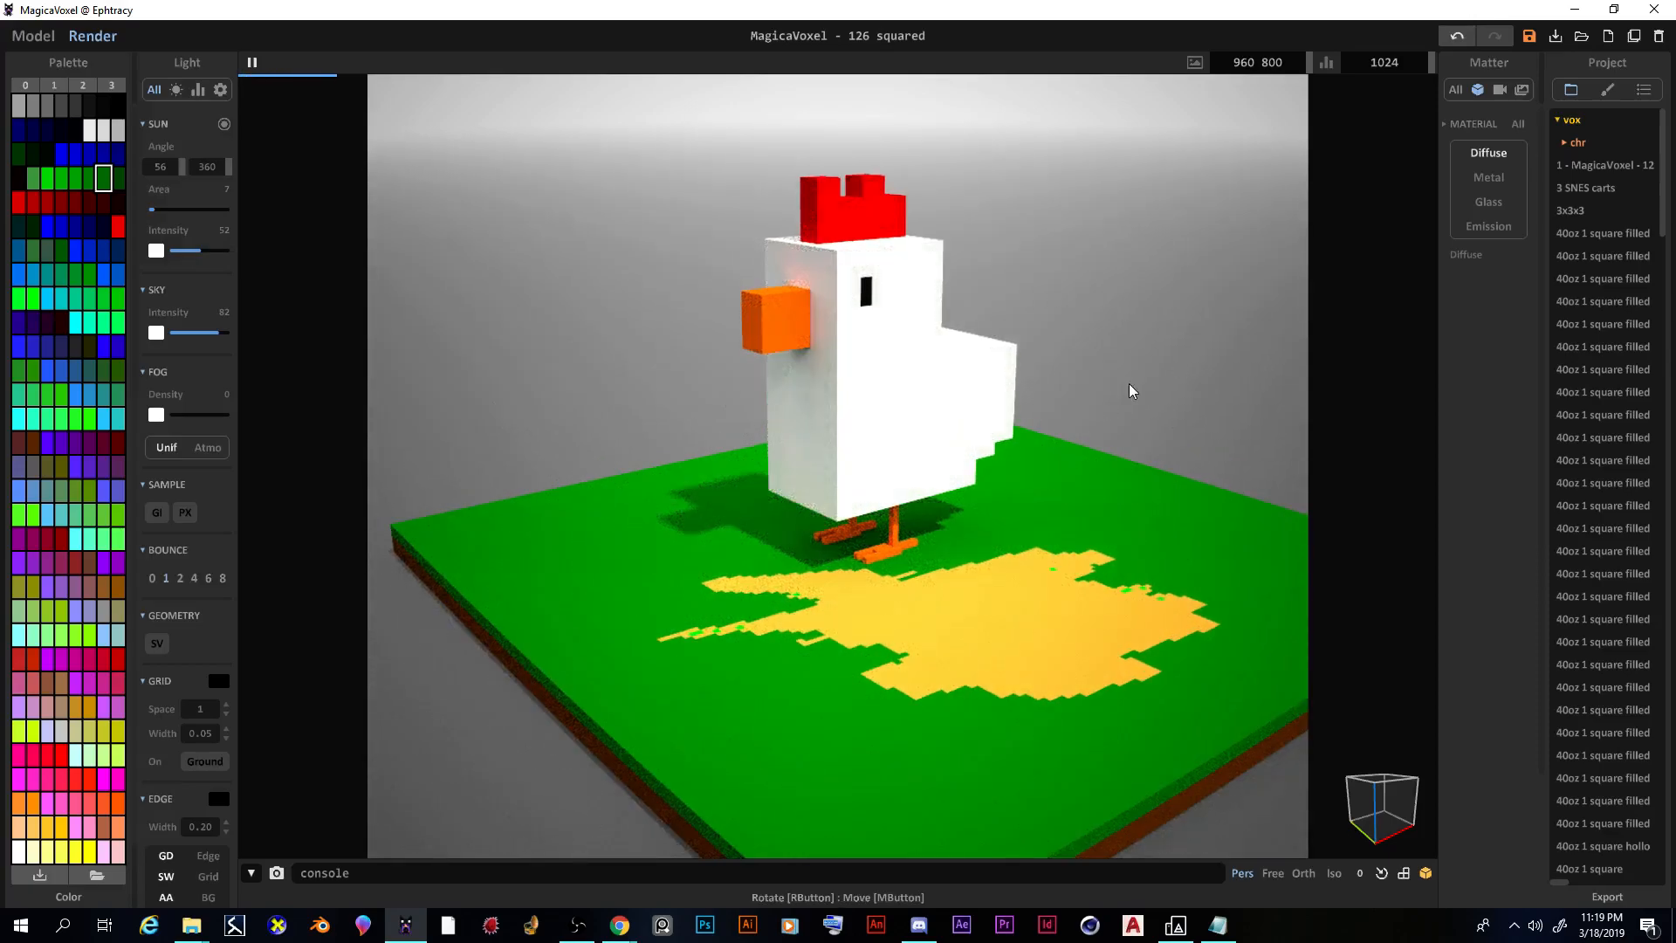
pyautogui.moveTo(1257, 445); pyautogui.dragTo(1139, 426, button='right')
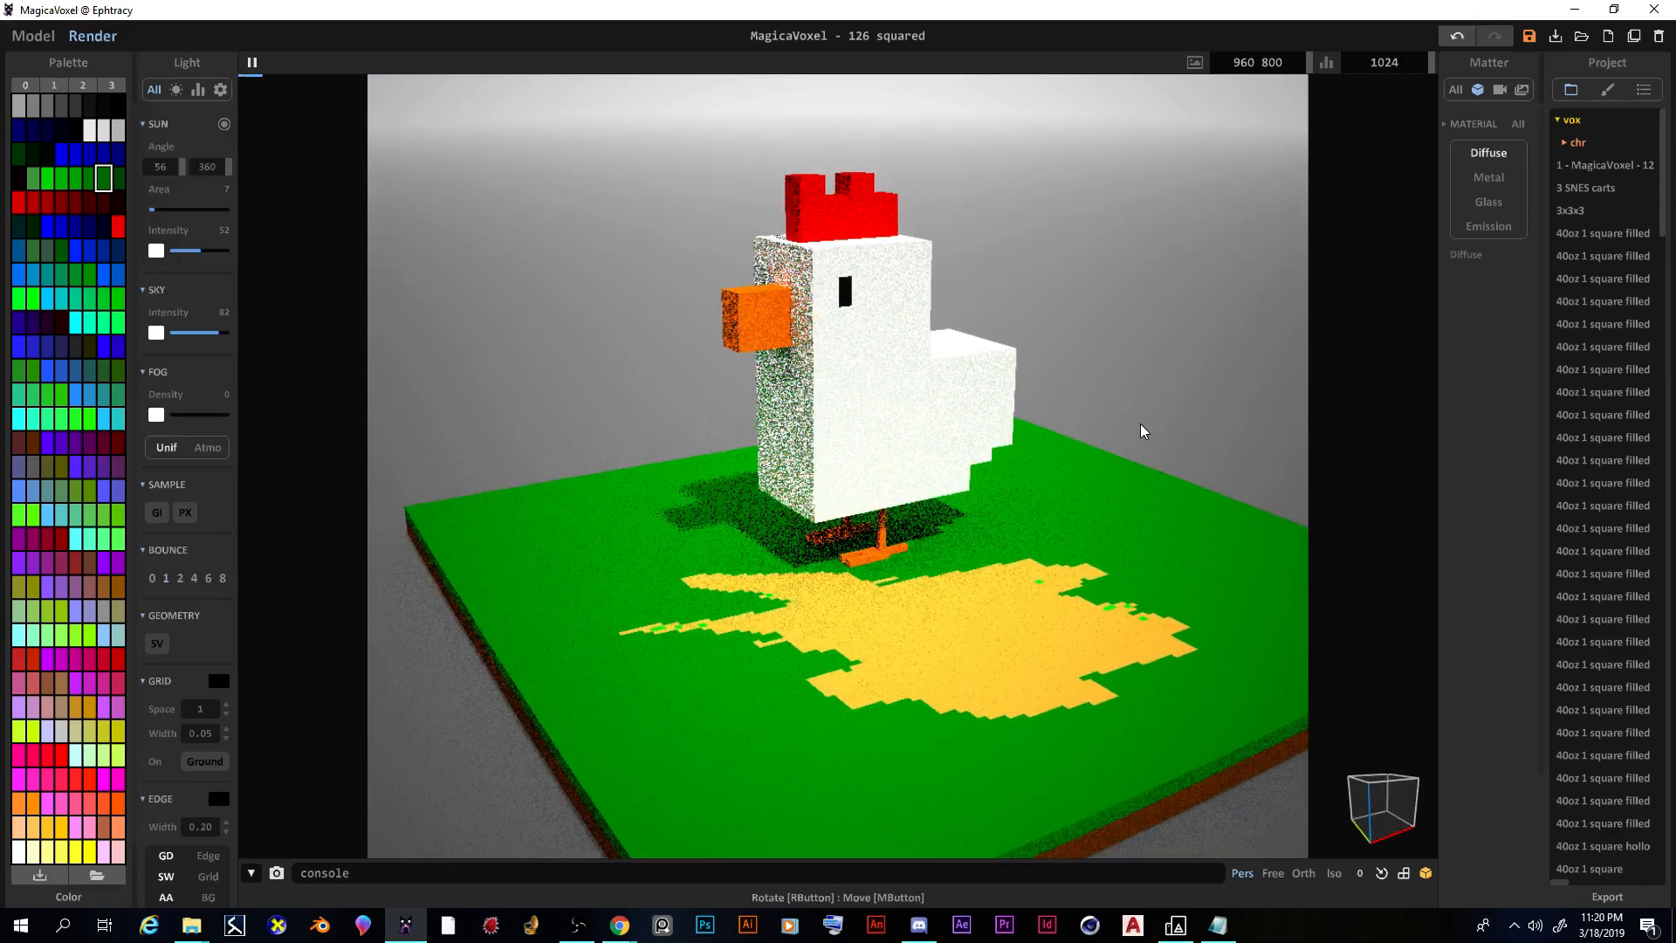
pyautogui.scroll(-1, 1082, 464)
pyautogui.scroll(1, 1136, 472)
pyautogui.moveTo(1144, 468); pyautogui.dragTo(1006, 437, button='middle')
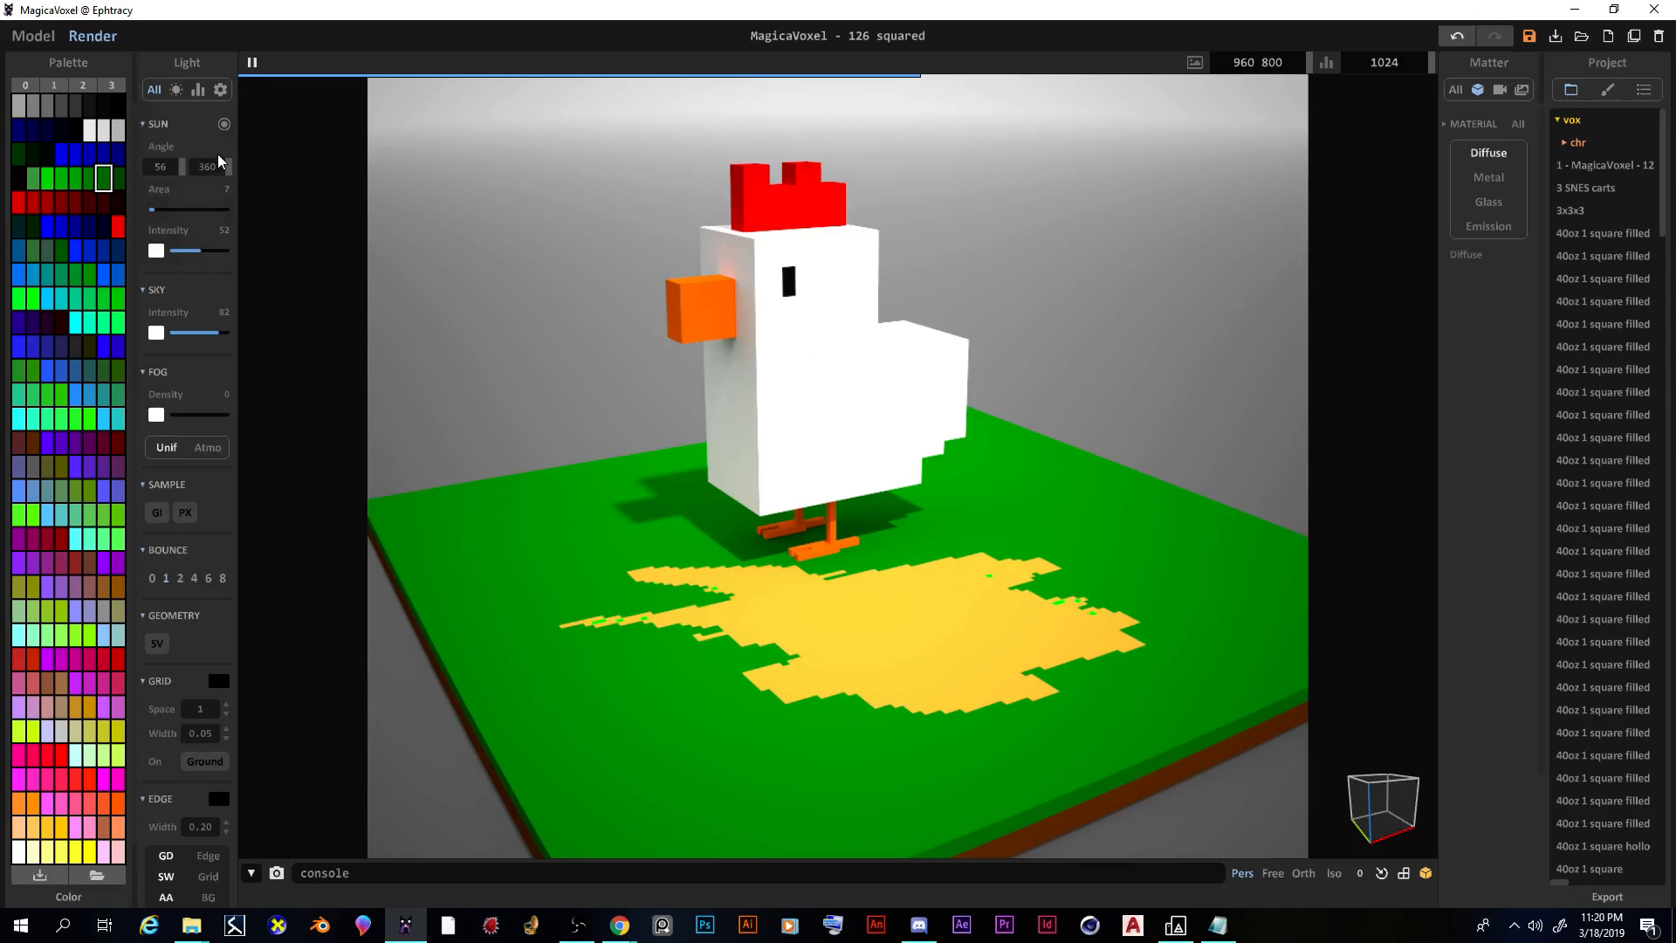
# Step: Rotate the sun to a yaw of 190 and brighten it to intensity 67
pyautogui.moveTo(230, 166)
pyautogui.mouseDown()
pyautogui.moveTo(14, 177)
pyautogui.moveTo(49, 217)
pyautogui.moveTo(27, 221)
pyautogui.mouseUp()
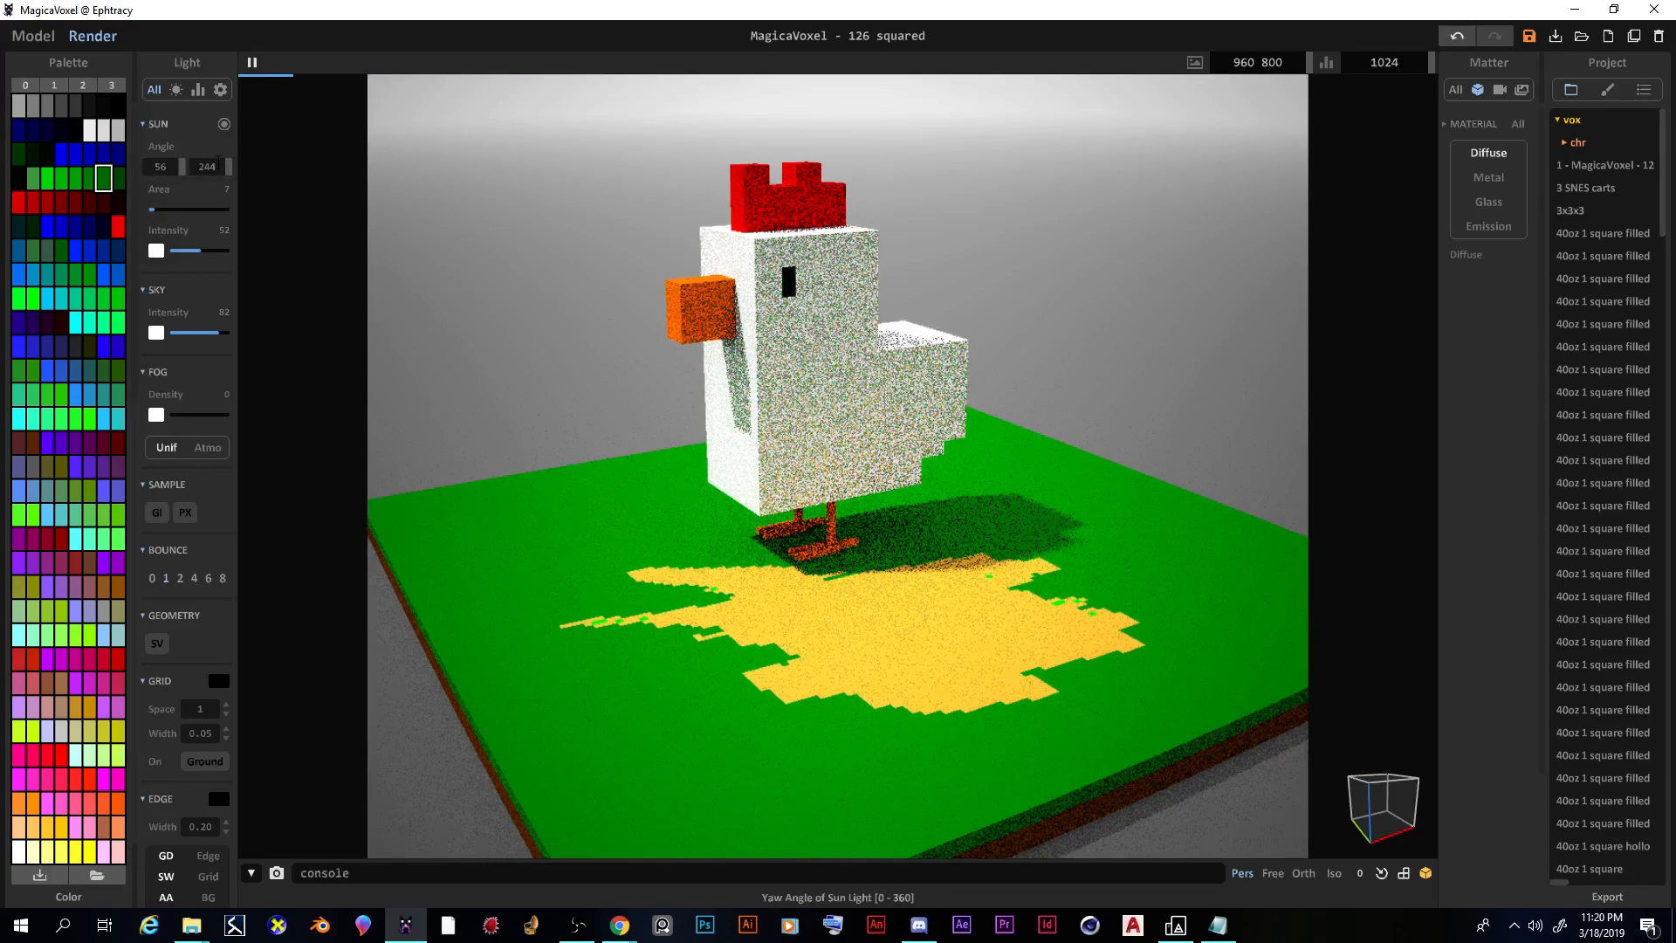
pyautogui.moveTo(229, 167); pyautogui.dragTo(156, 169)
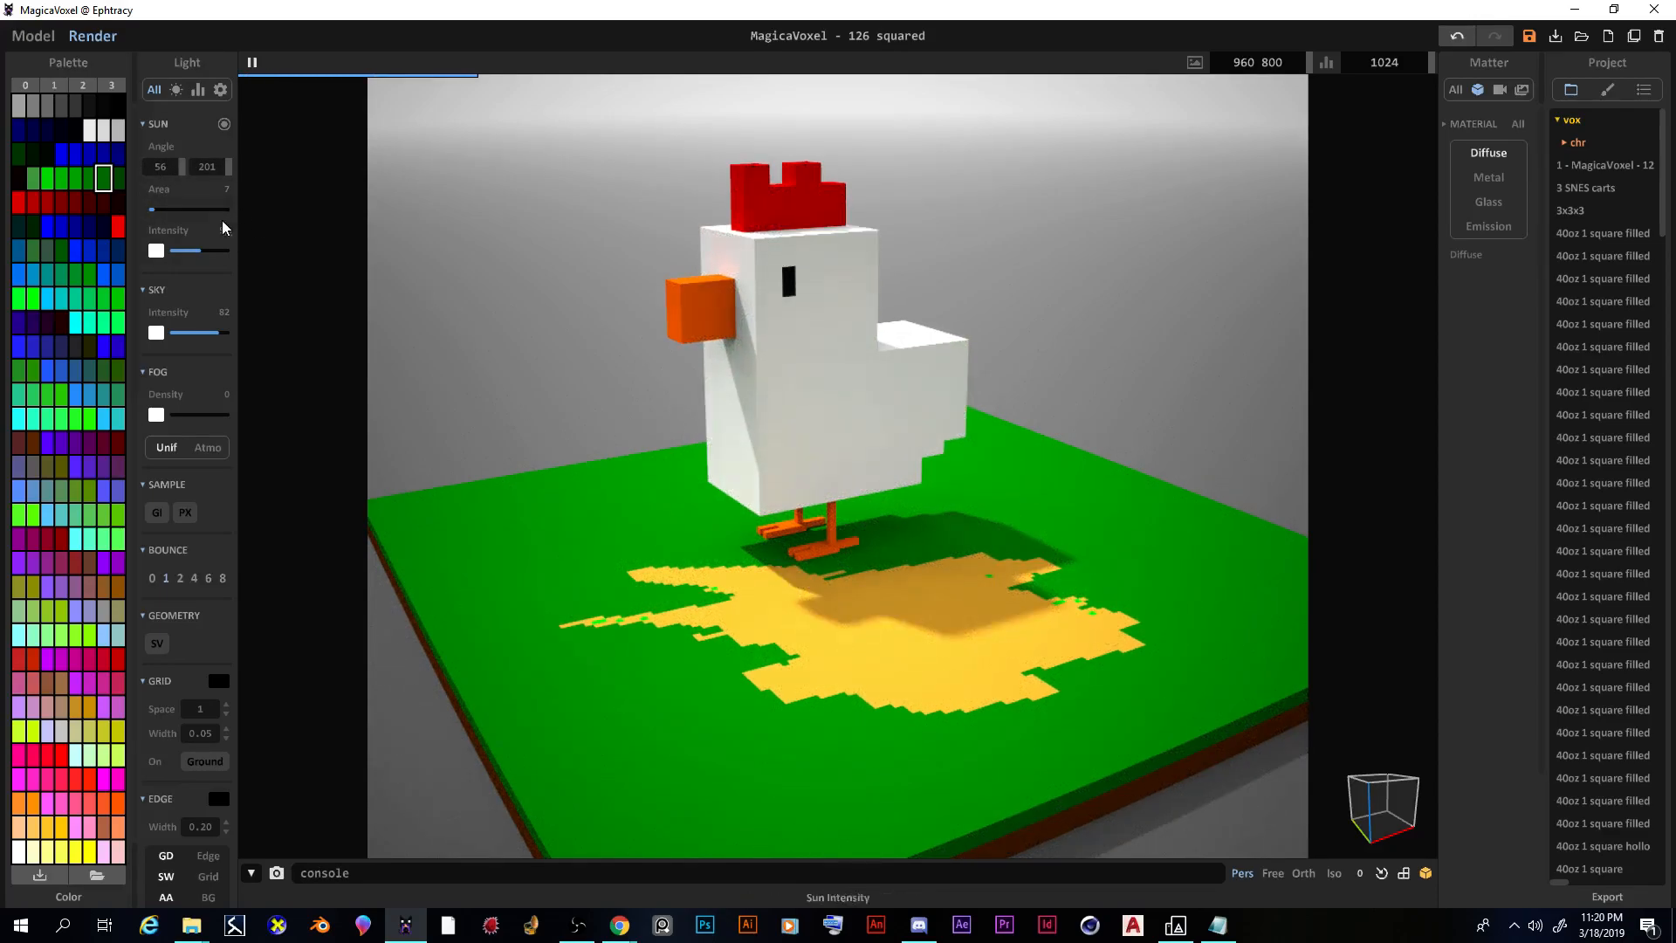
pyautogui.moveTo(229, 167); pyautogui.dragTo(220, 167)
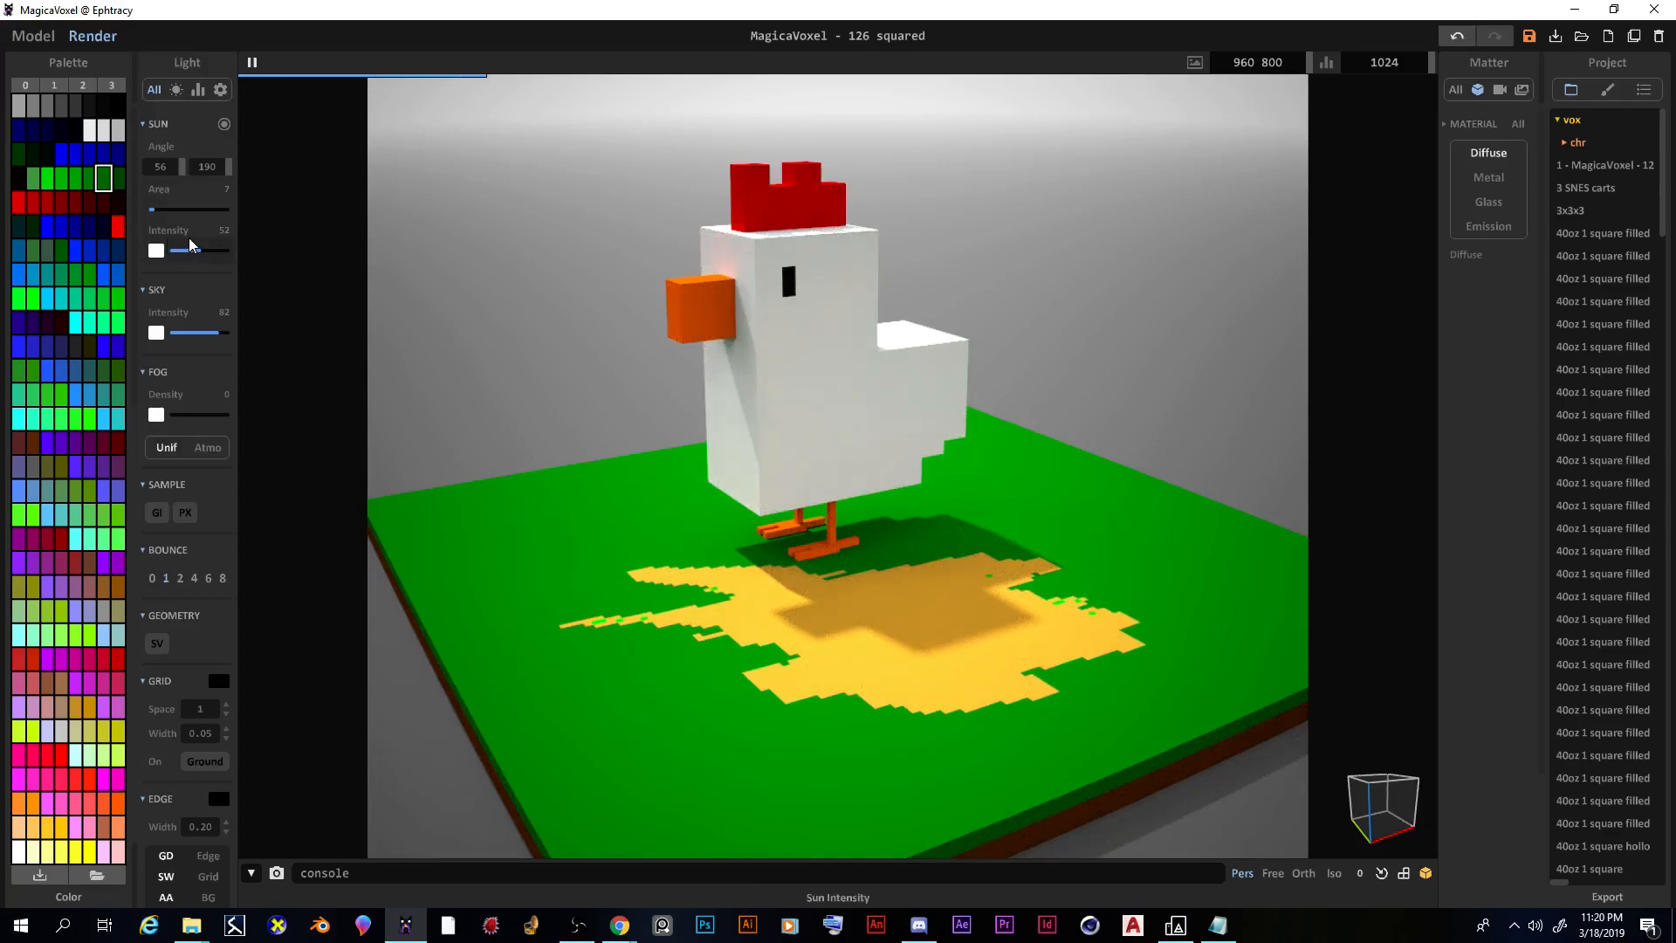
pyautogui.click(208, 253)
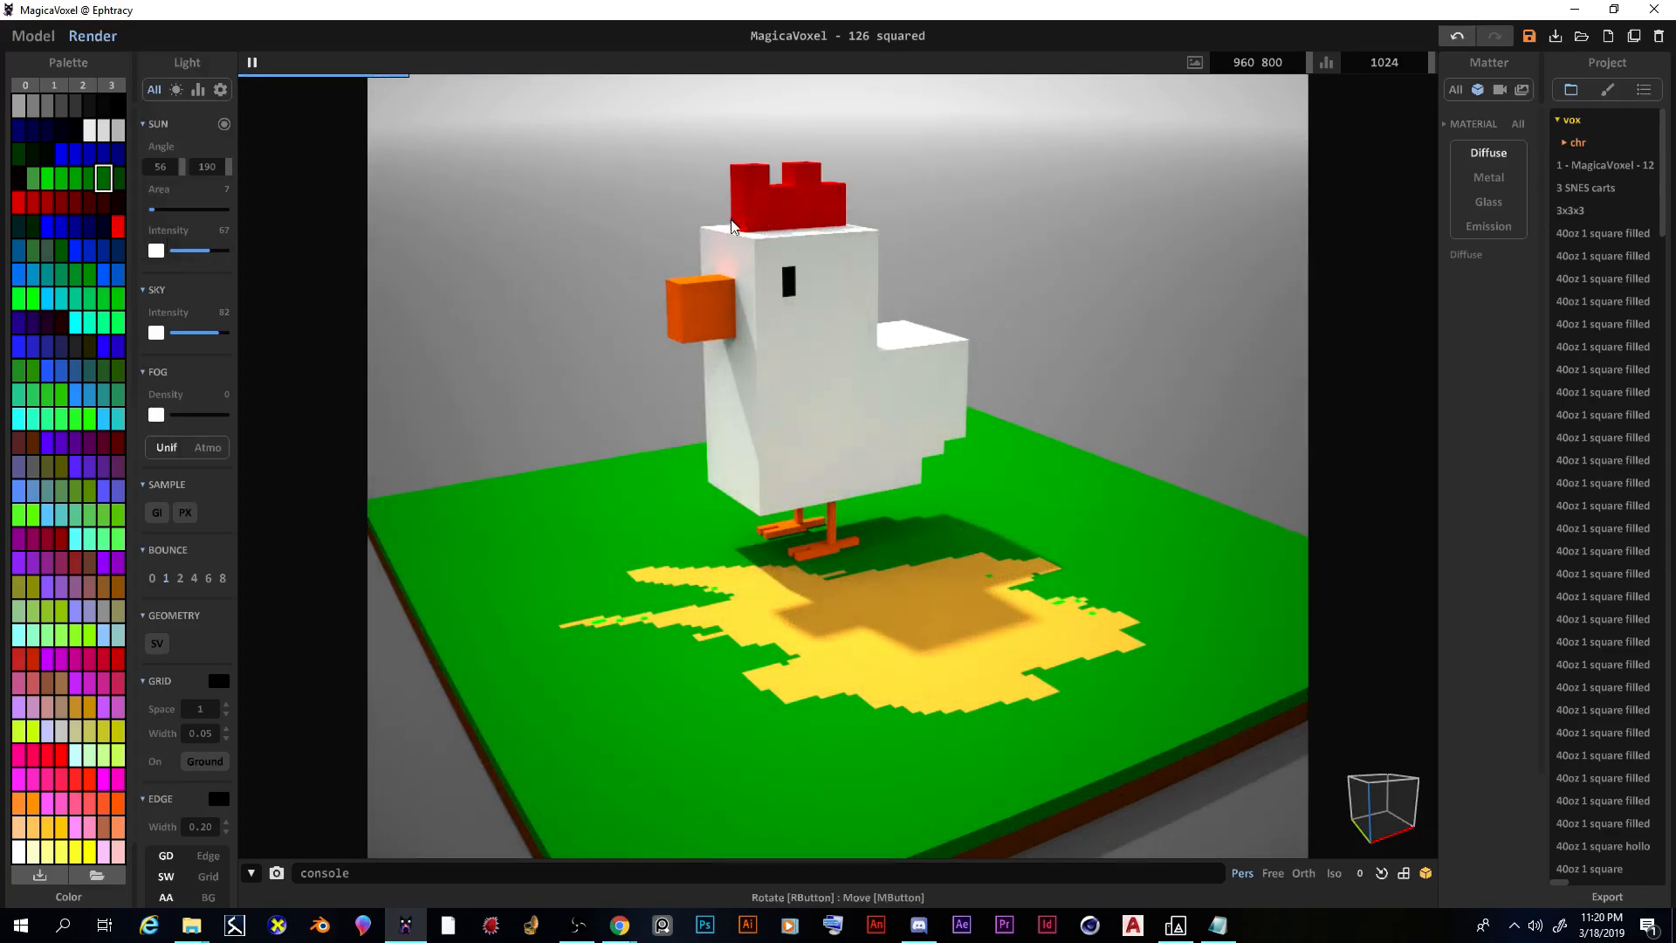
# Step: Tilt the camera higher and reframe the chicken in the render view
pyautogui.moveTo(747, 333); pyautogui.dragTo(731, 438, button='right')
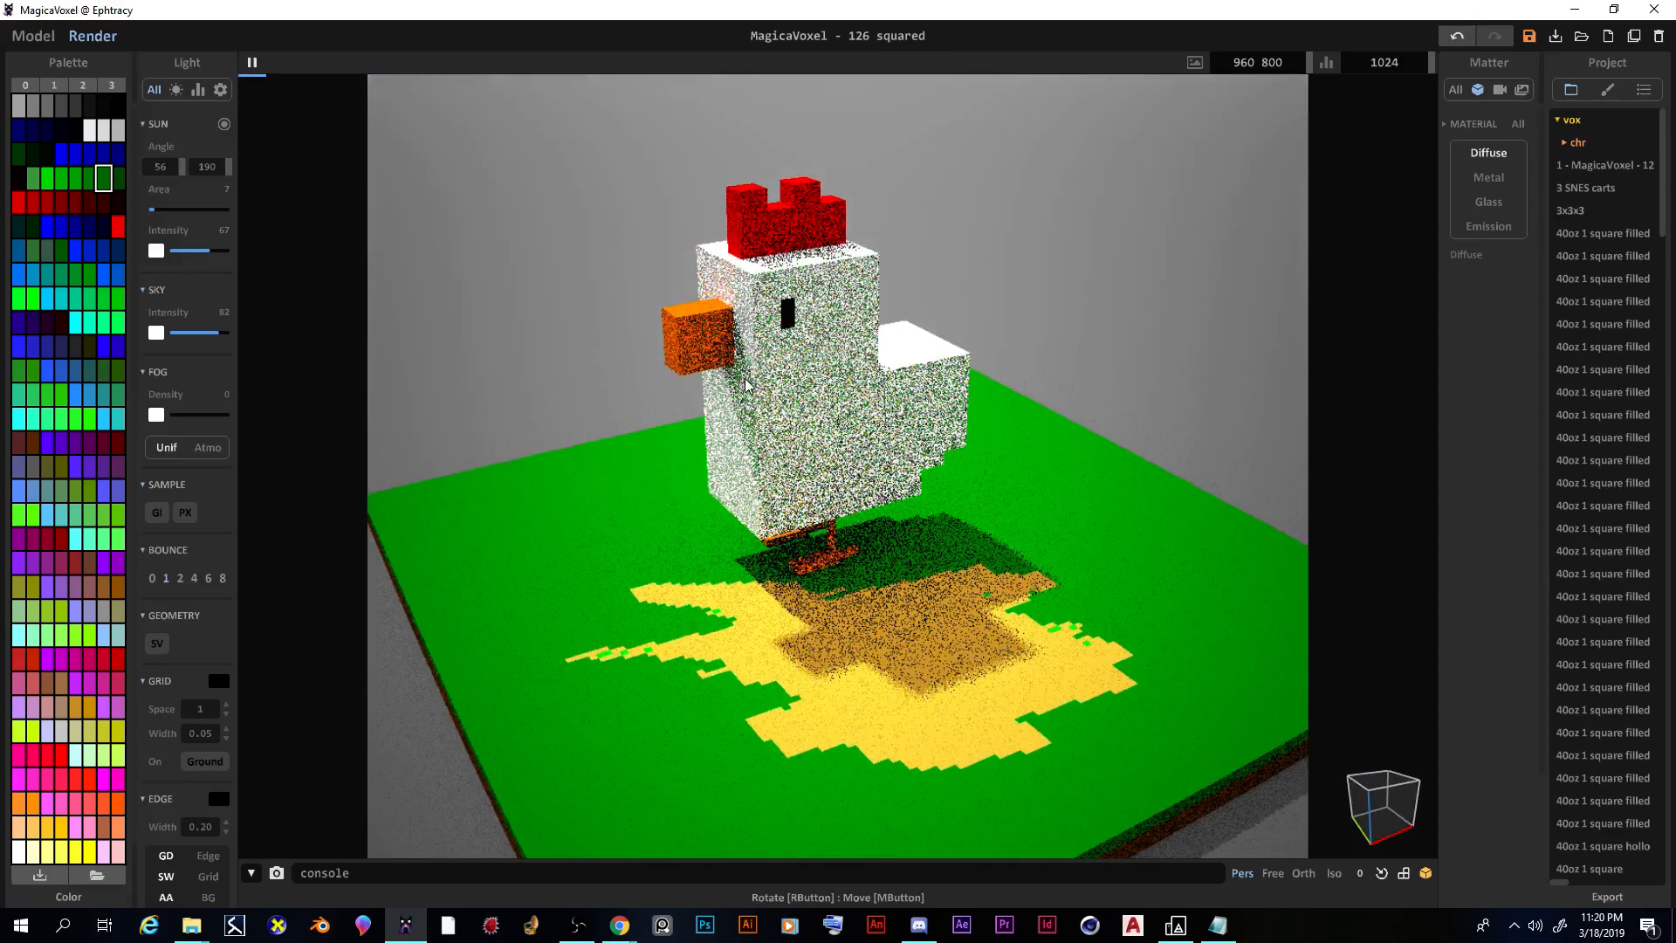
pyautogui.moveTo(732, 438); pyautogui.dragTo(737, 400, button='middle')
pyautogui.moveTo(738, 400); pyautogui.dragTo(726, 463, button='right')
pyautogui.moveTo(726, 462)
pyautogui.mouseDown(button='middle')
pyautogui.moveTo(714, 393)
pyautogui.moveTo(713, 444)
pyautogui.mouseUp(button='middle')
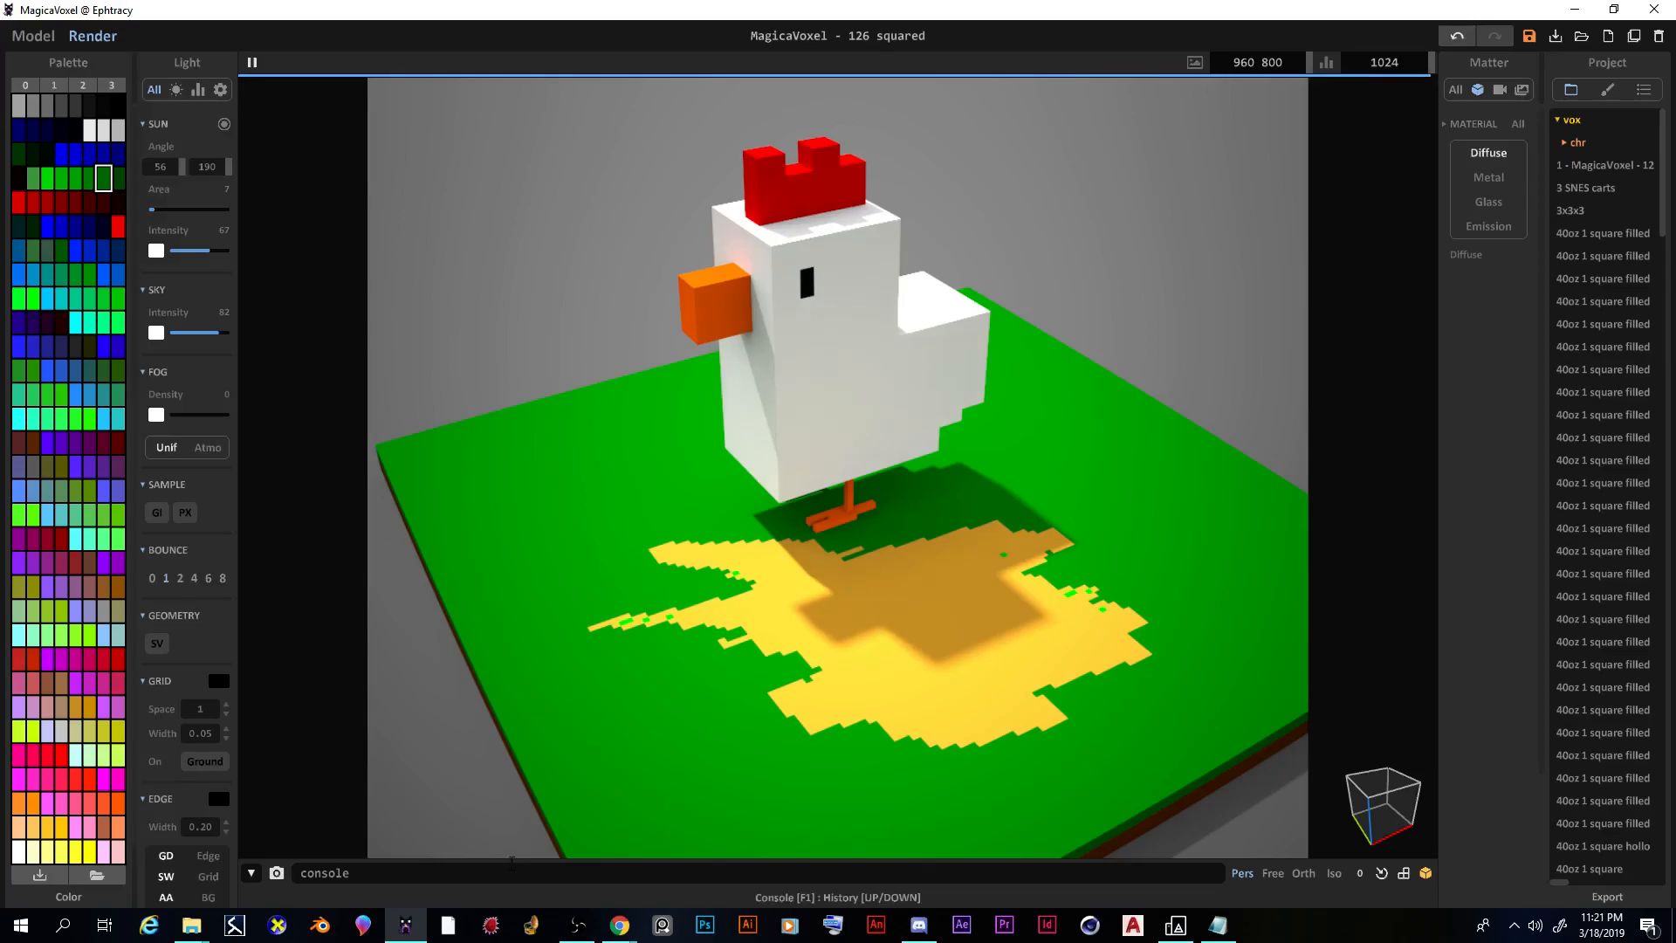
# Step: Save the render as a PNG in Downloads, named with the student's name
pyautogui.click(278, 873)
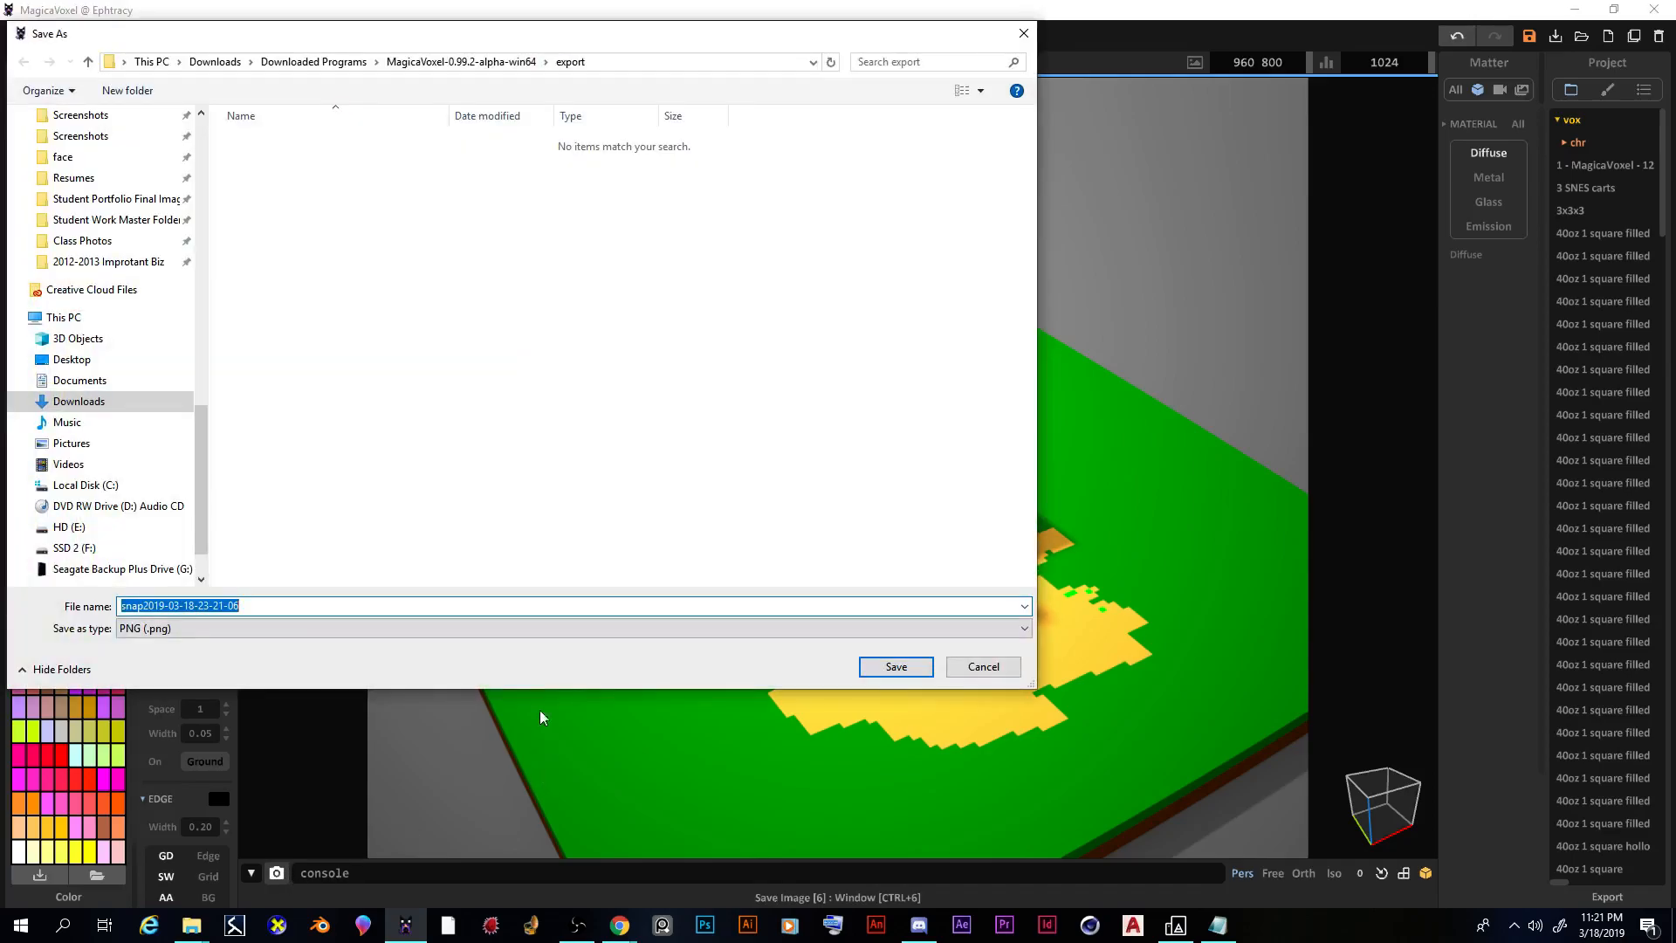
pyautogui.scroll(10, 207, 122)
pyautogui.click(144, 149)
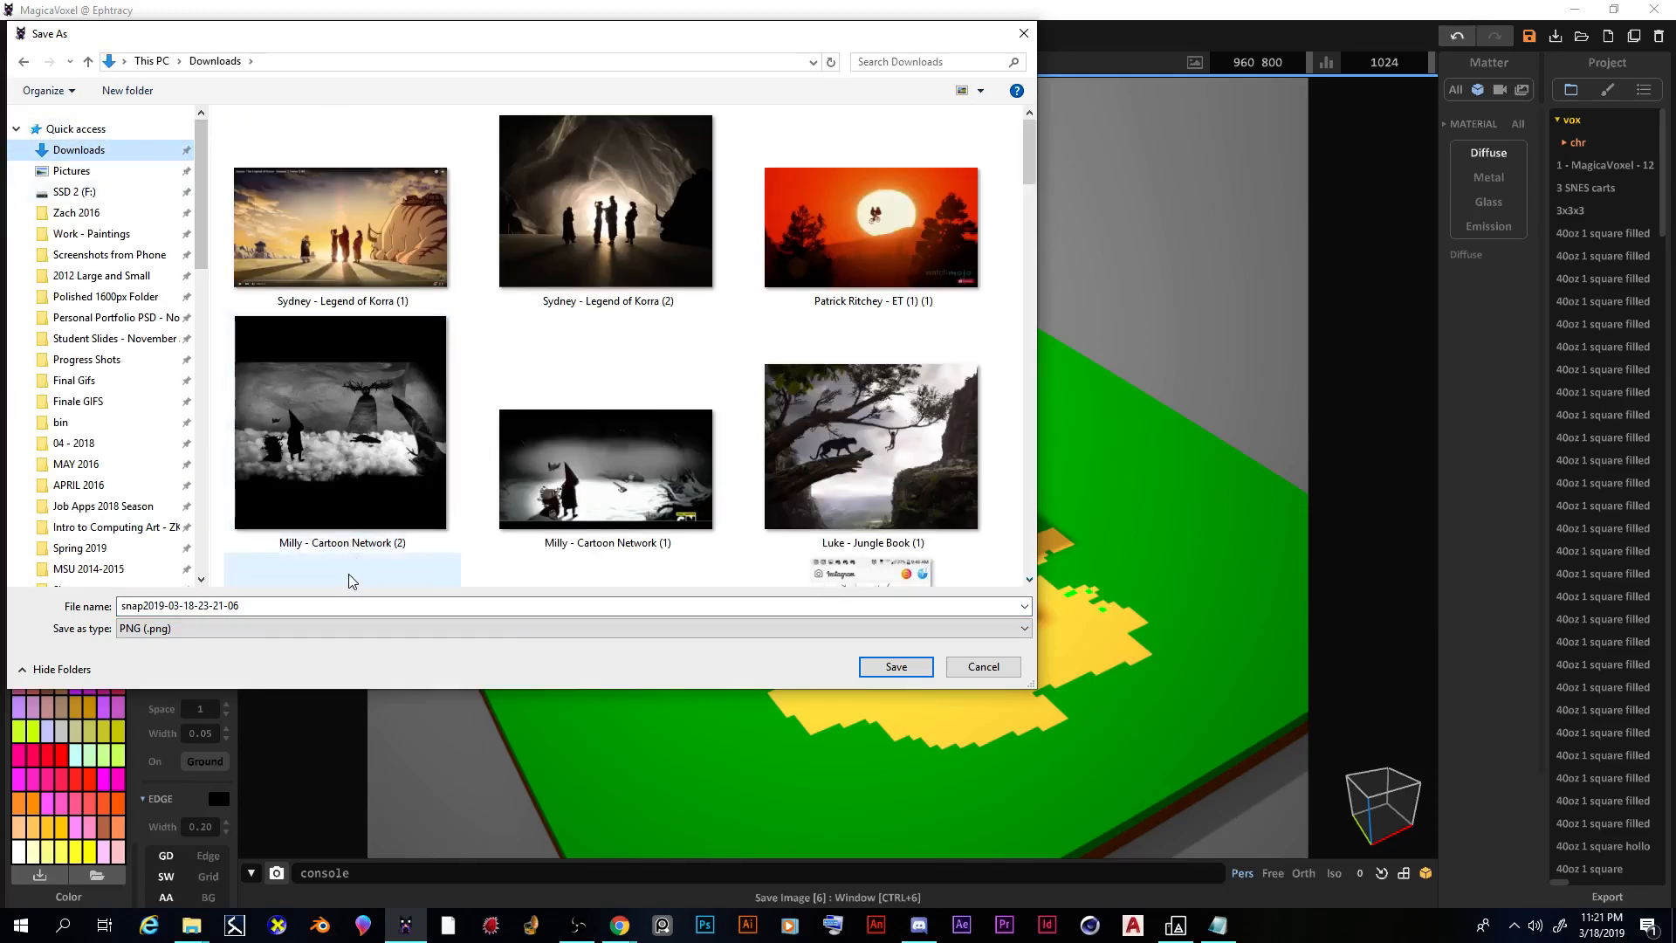
pyautogui.click(321, 604)
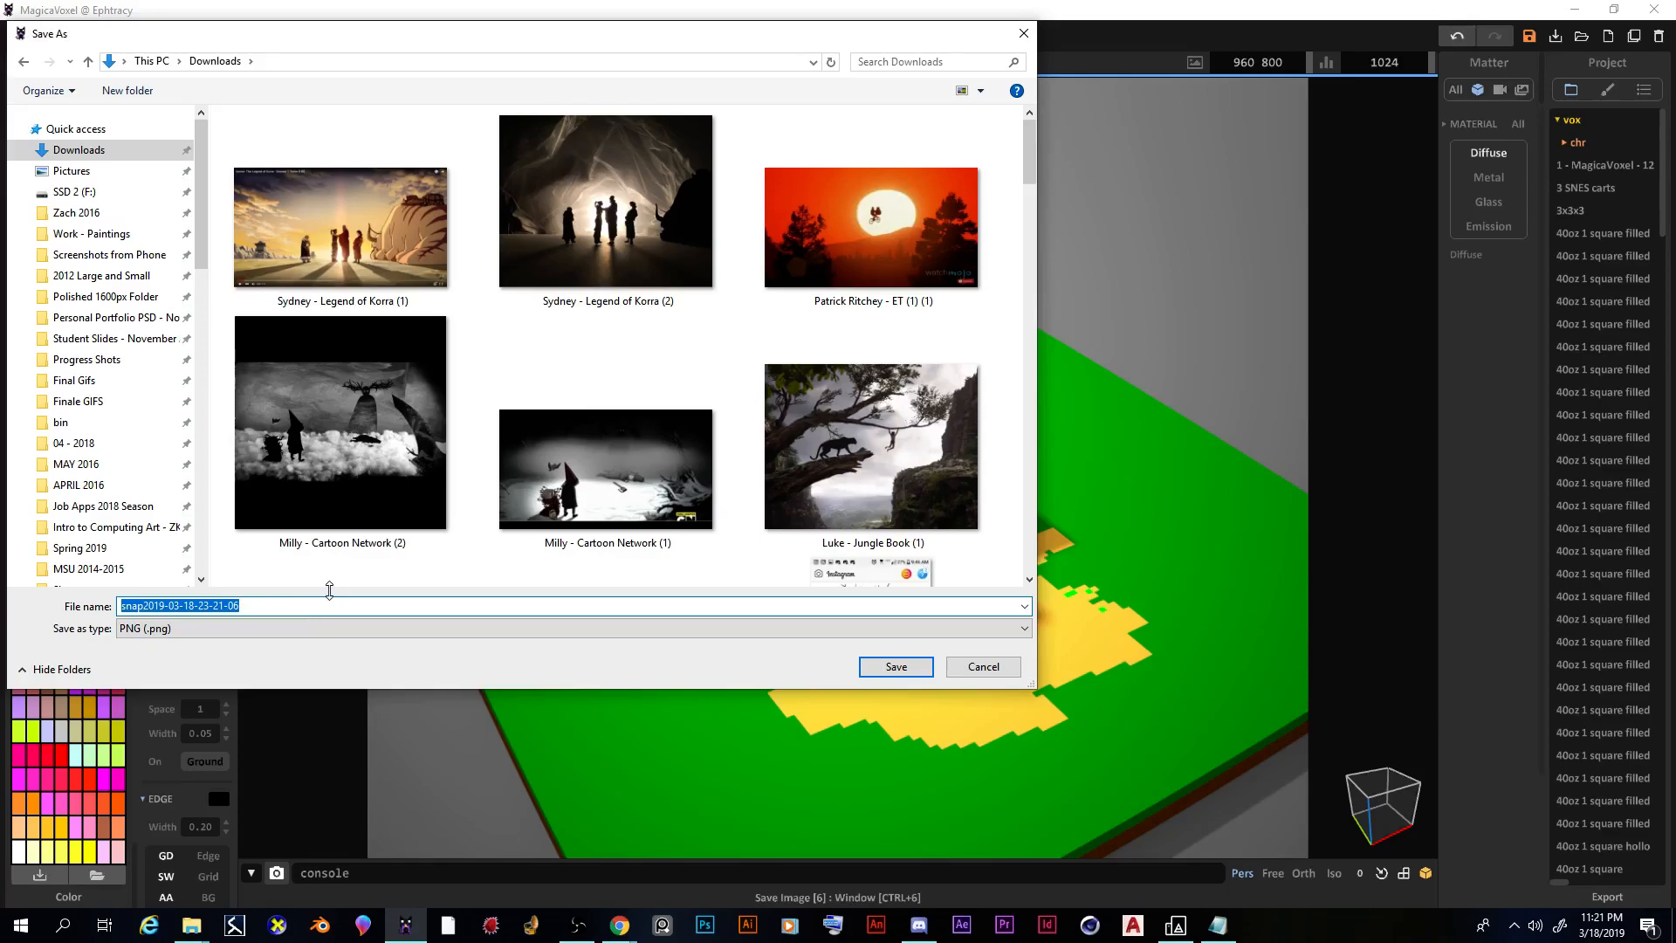
pyautogui.write('Chicken')
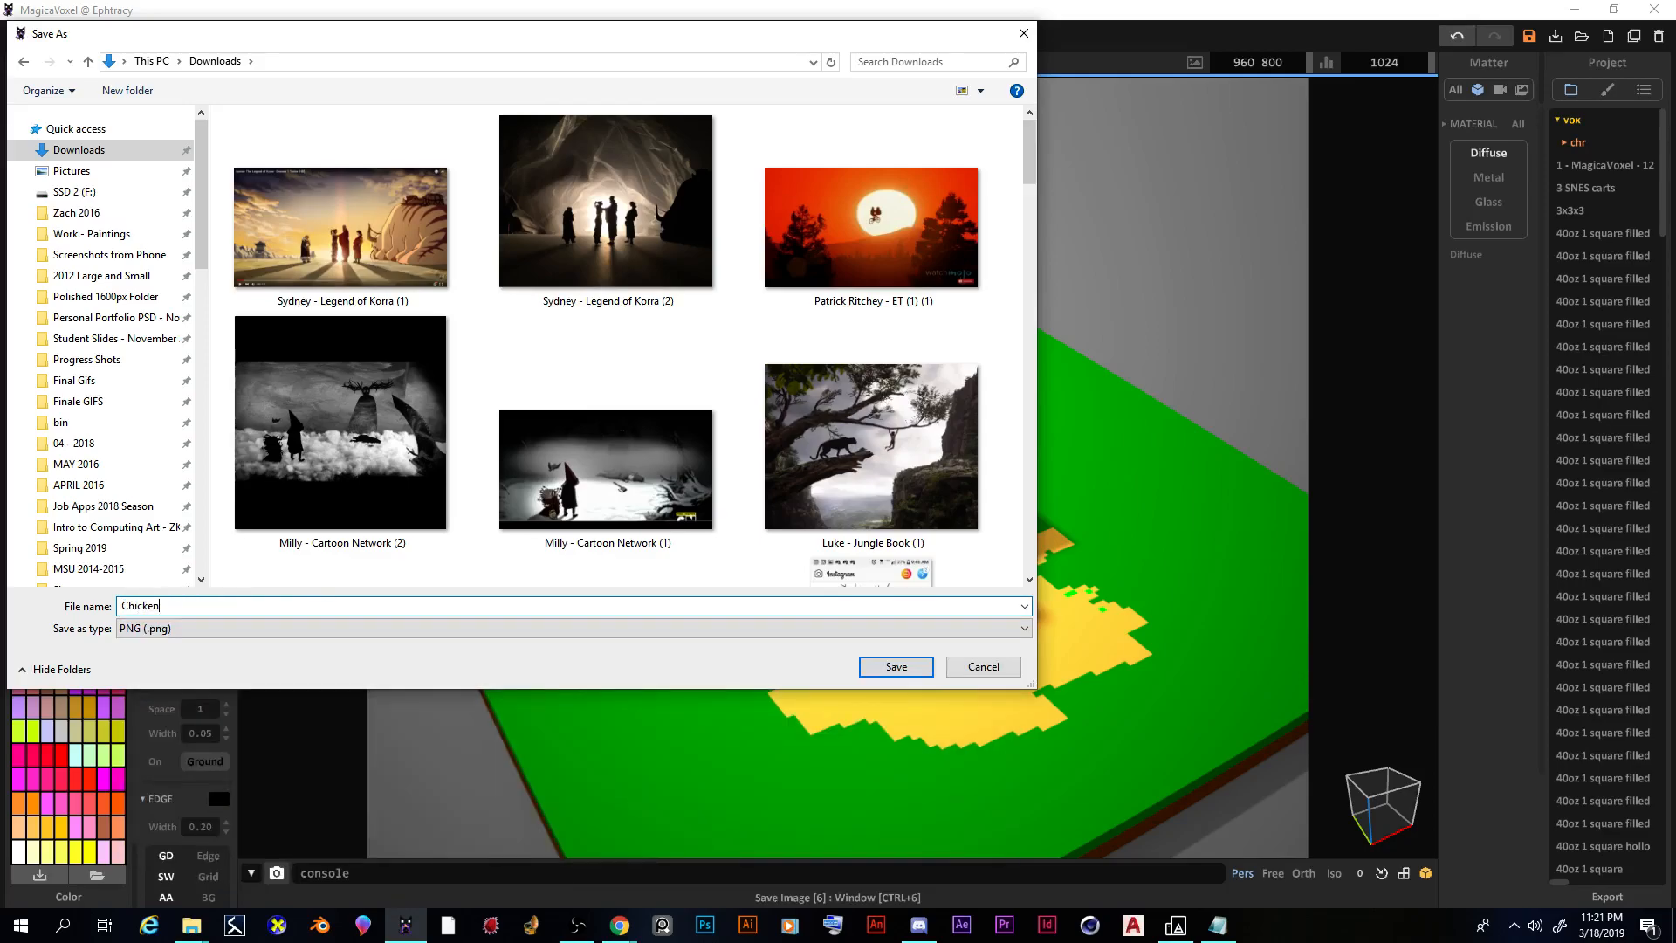
pyautogui.click(877, 667)
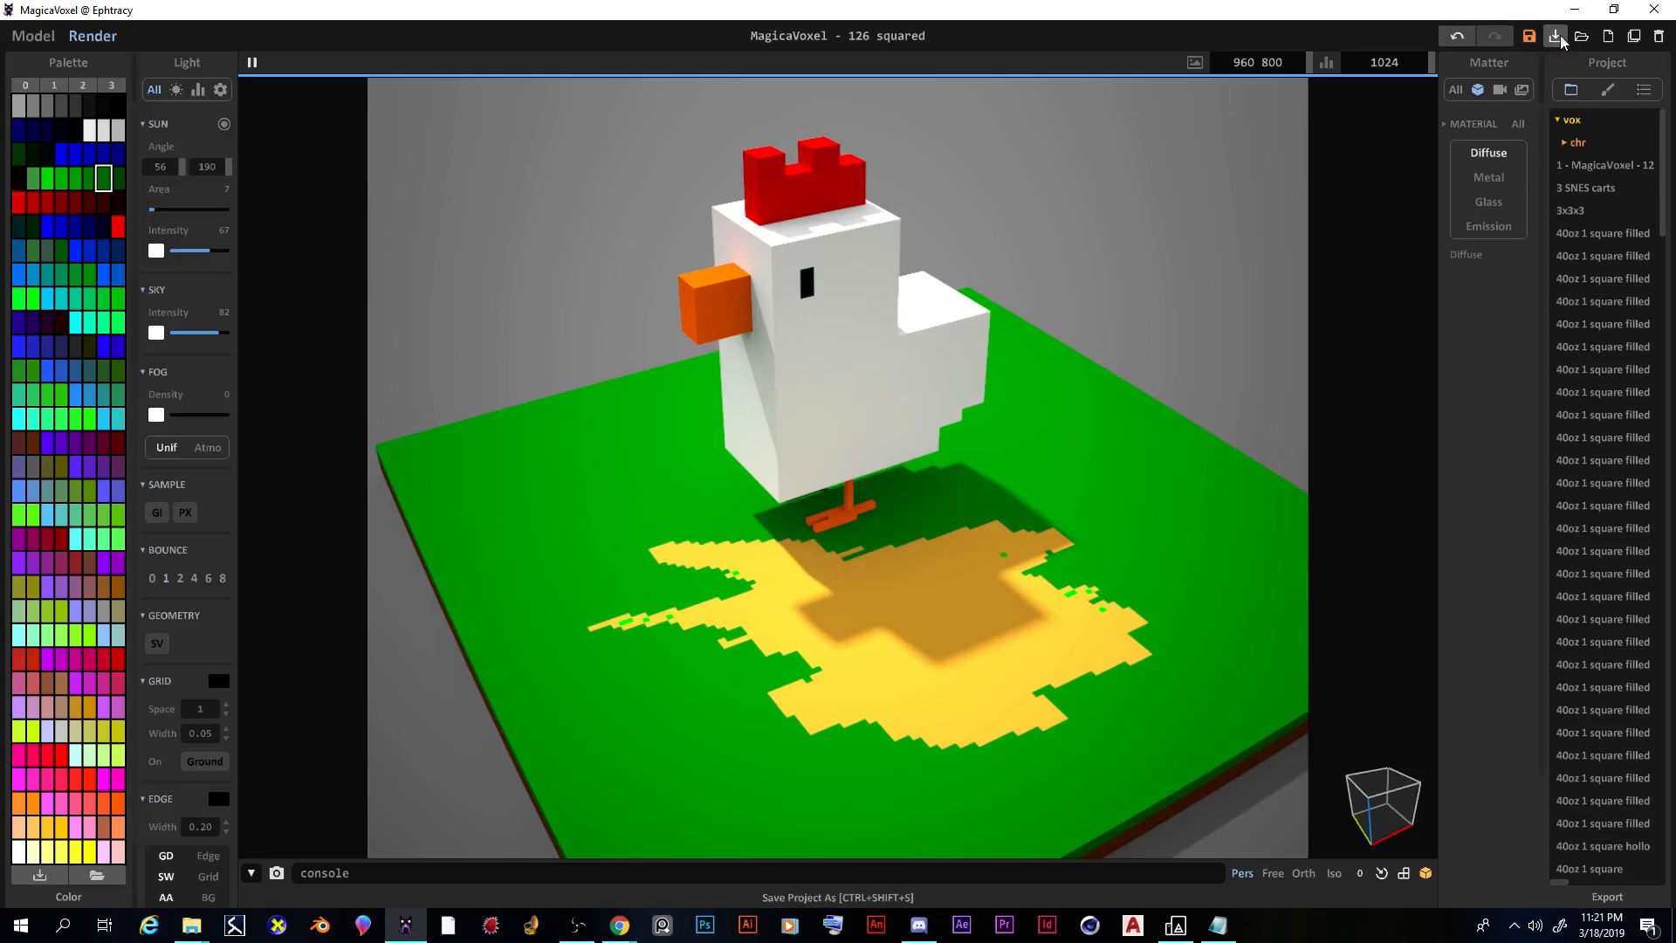
# Step: Save the project as a .vox file named with the student's name plus 'chickenmod'
pyautogui.click(1556, 35)
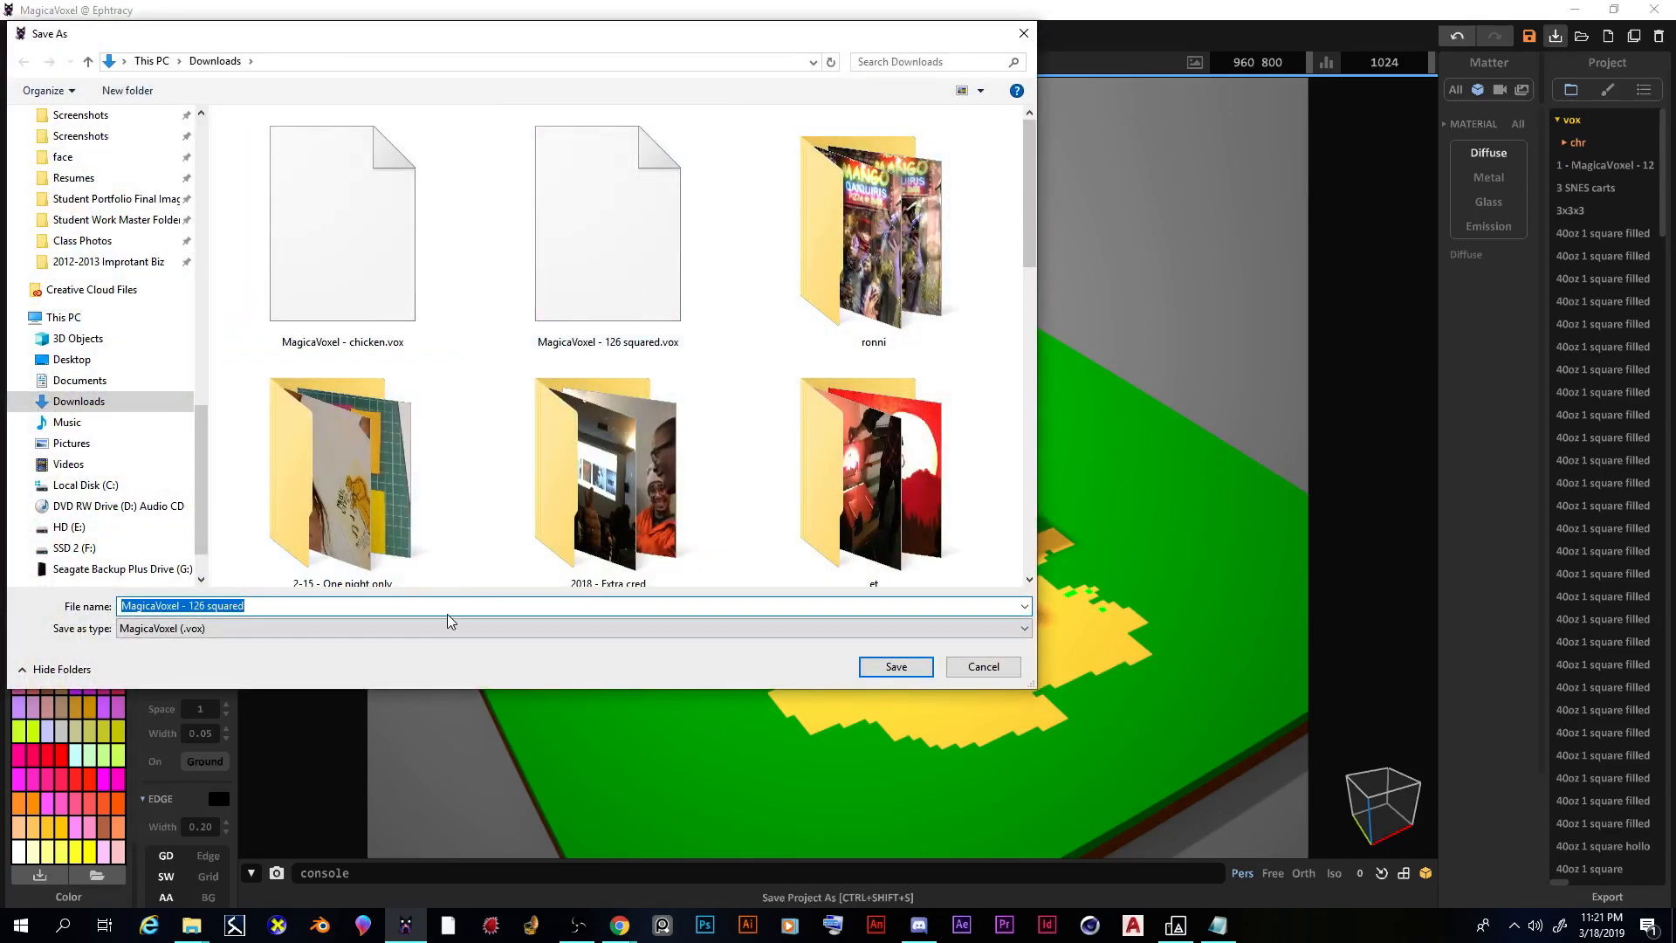
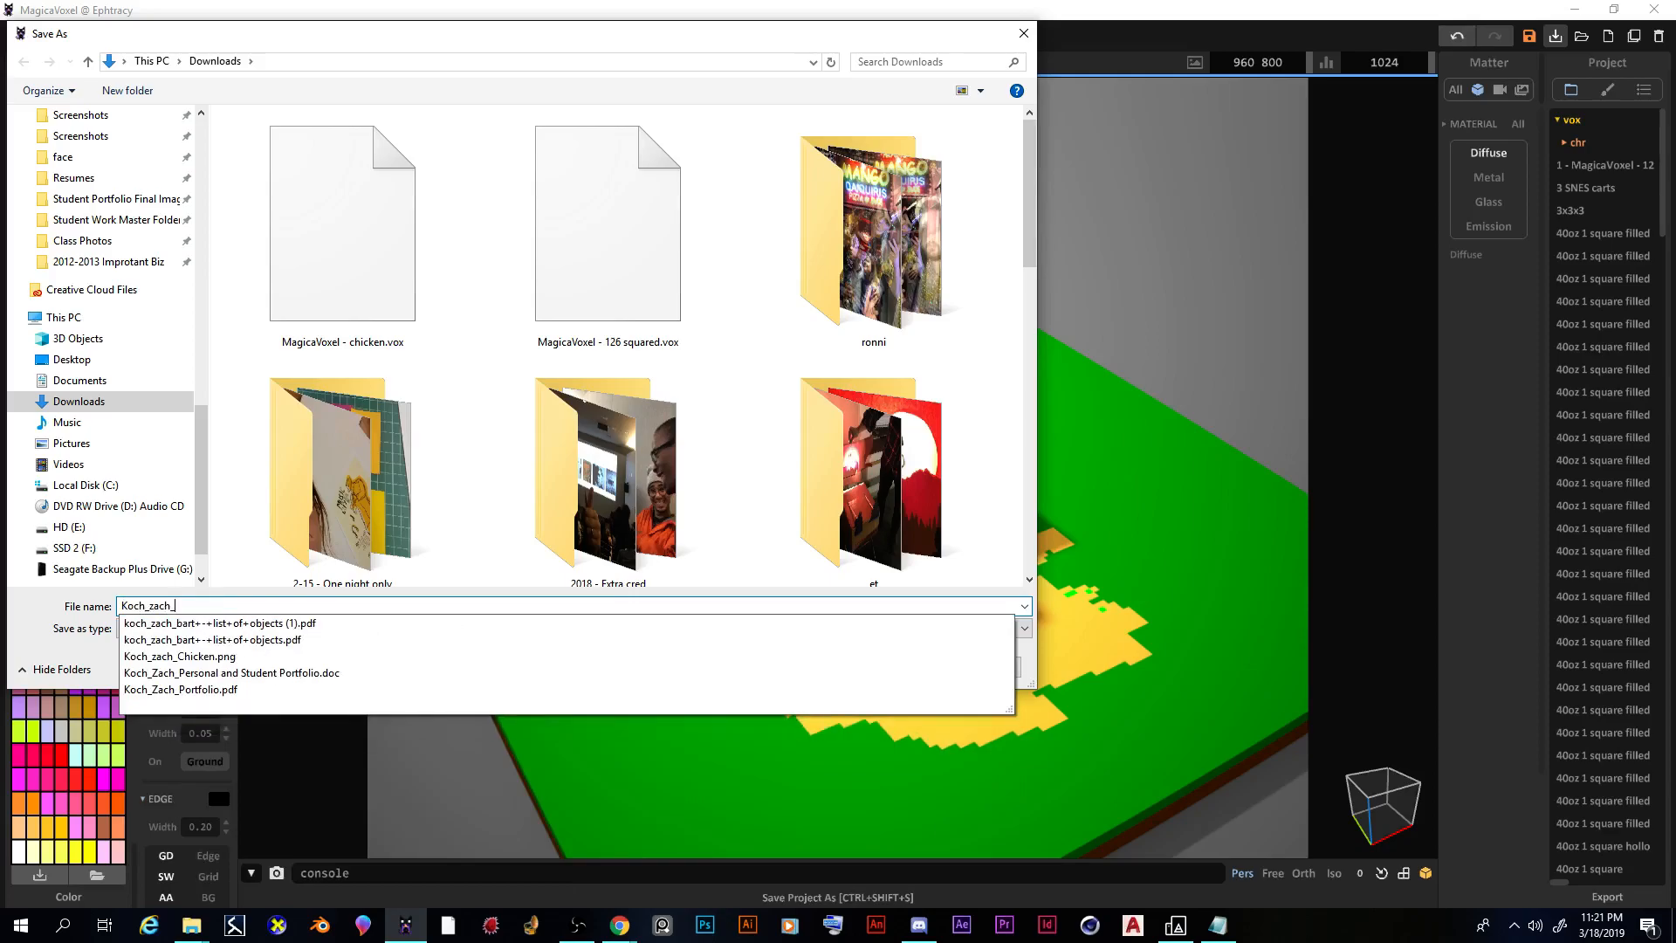
pyautogui.write('chickenmodel')
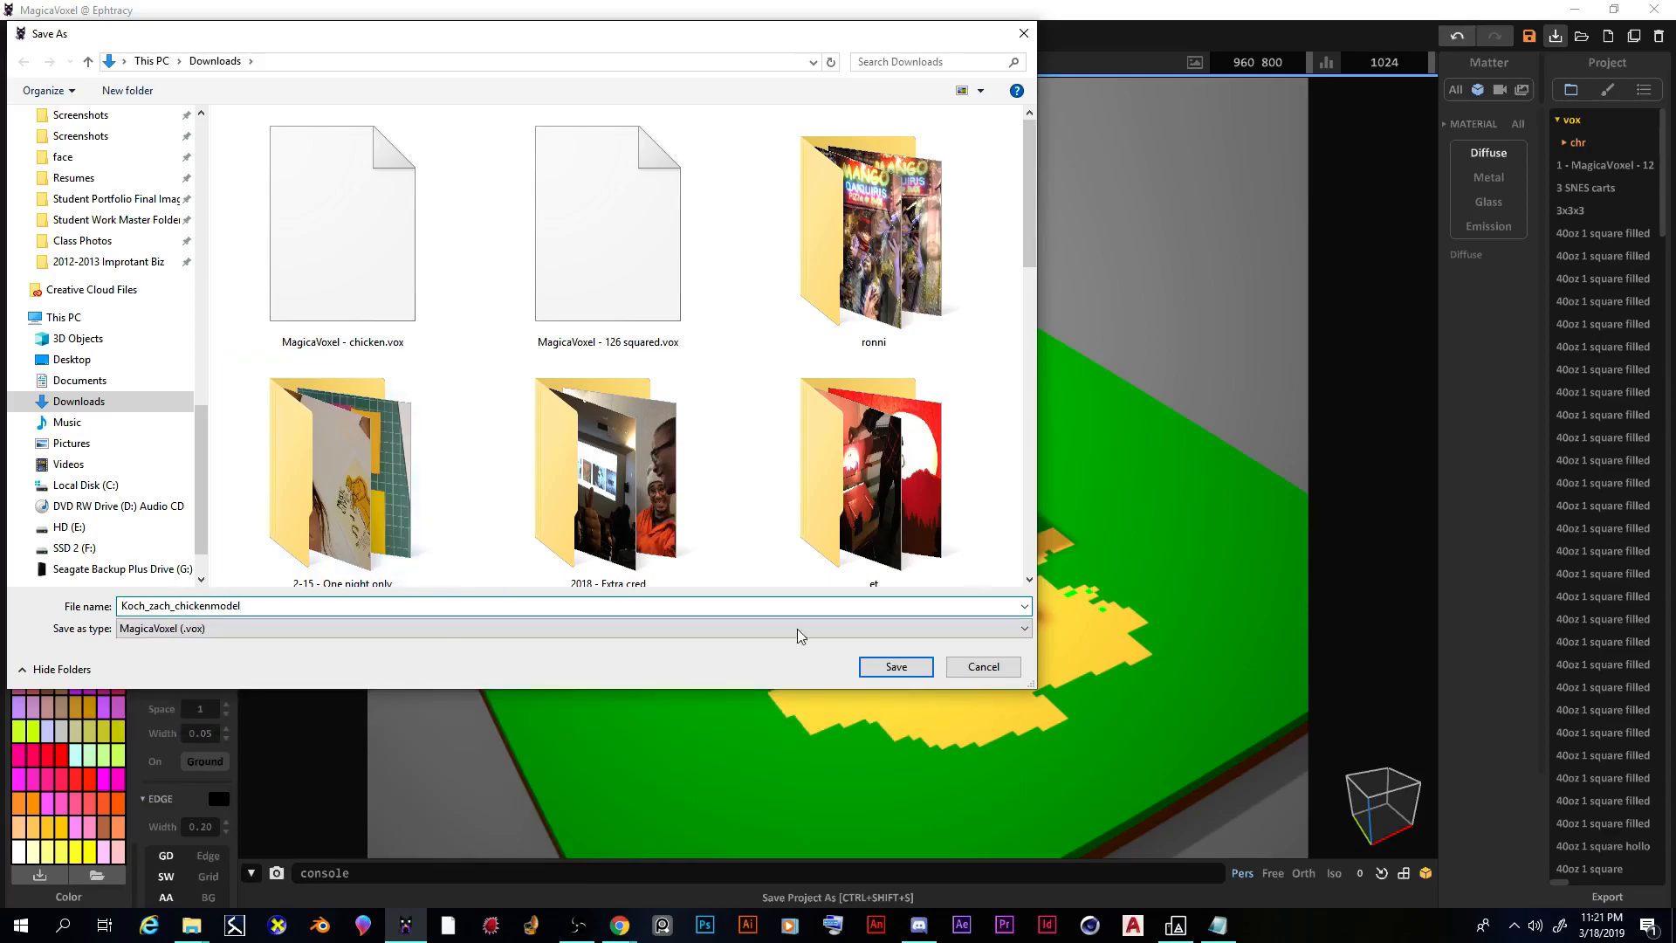
pyautogui.click(917, 669)
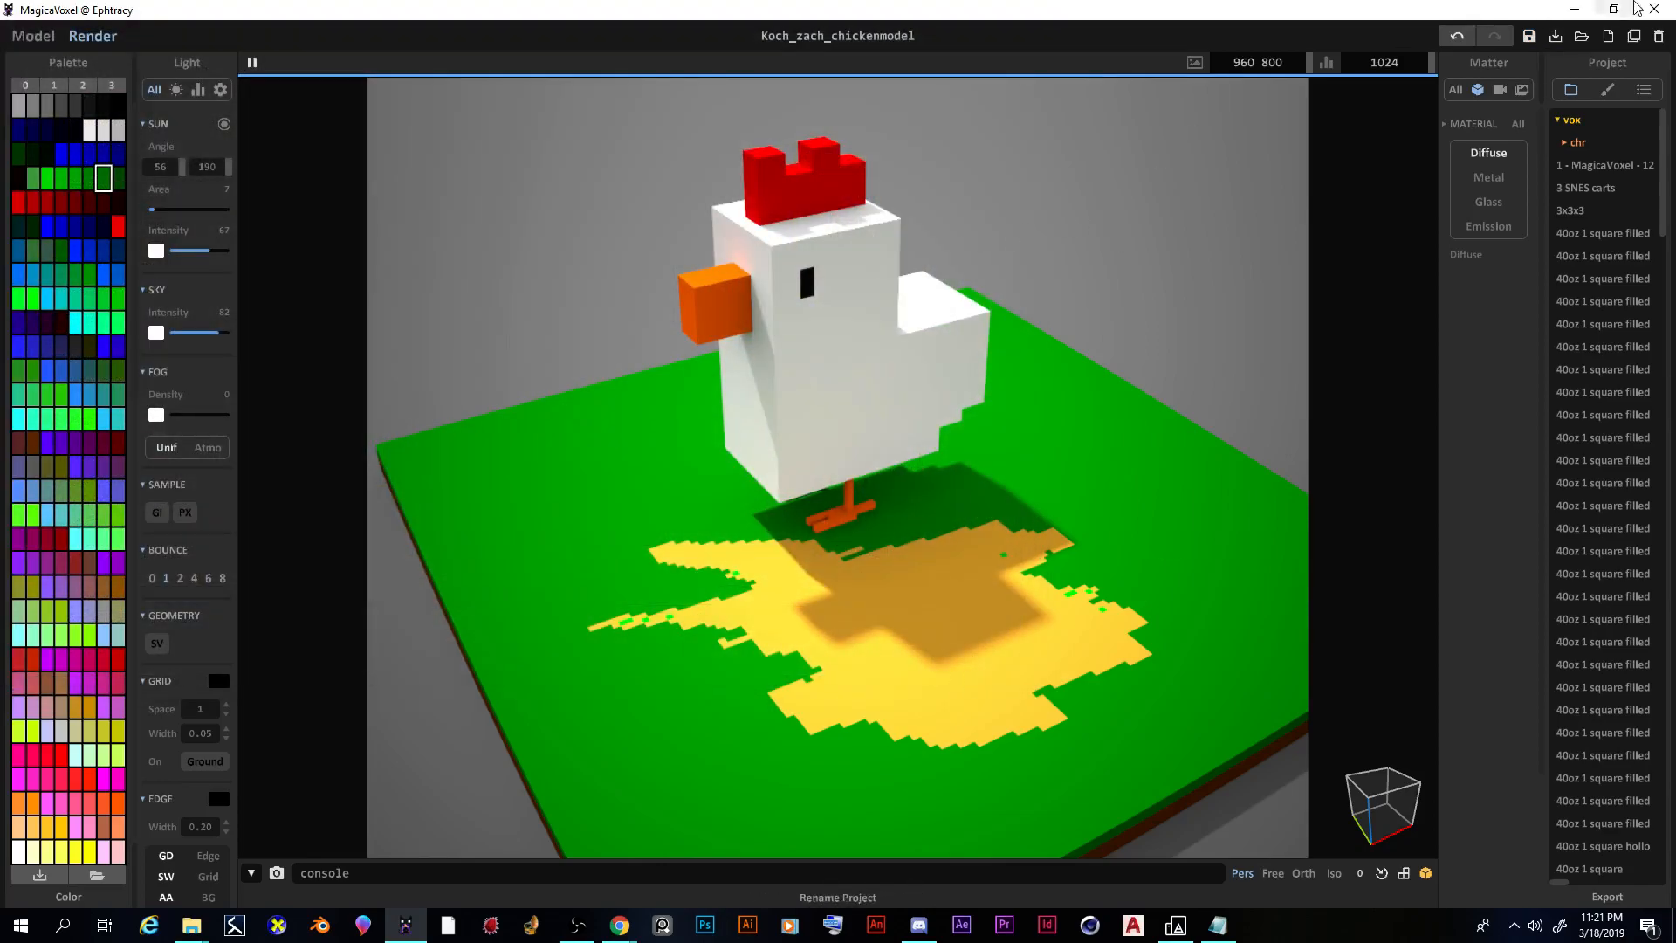
pyautogui.click(1574, 10)
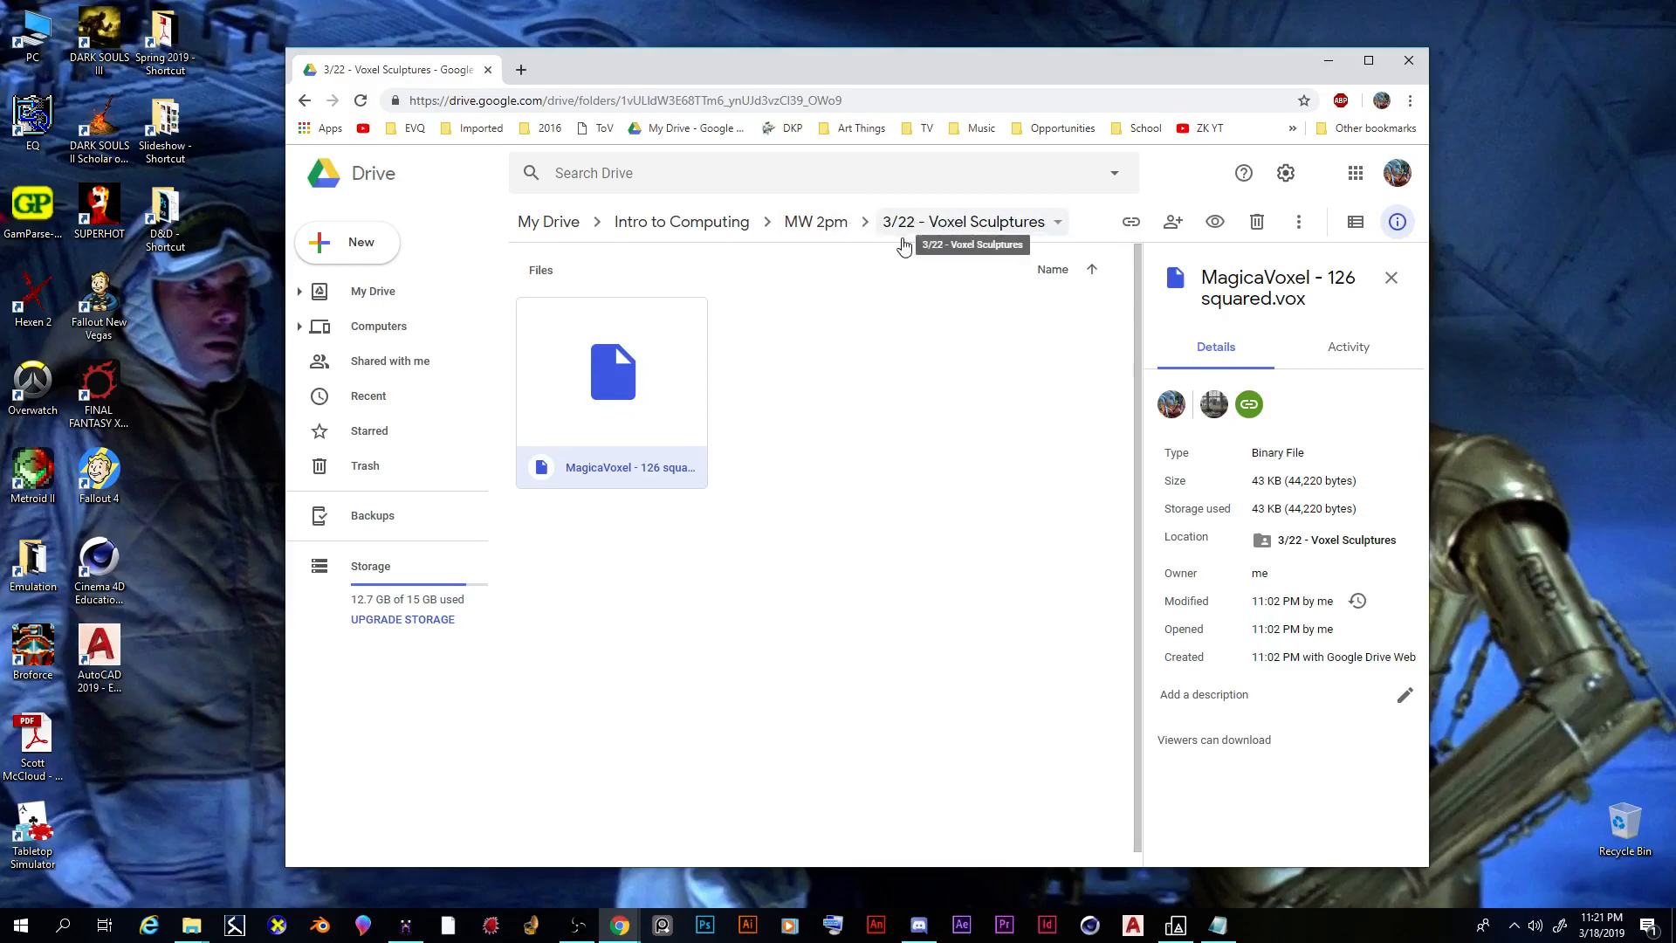
# Step: Upload the chicken .vox model and PNG render to the Drive folder, then preview the image
pyautogui.rightClick(803, 374)
pyautogui.click(864, 439)
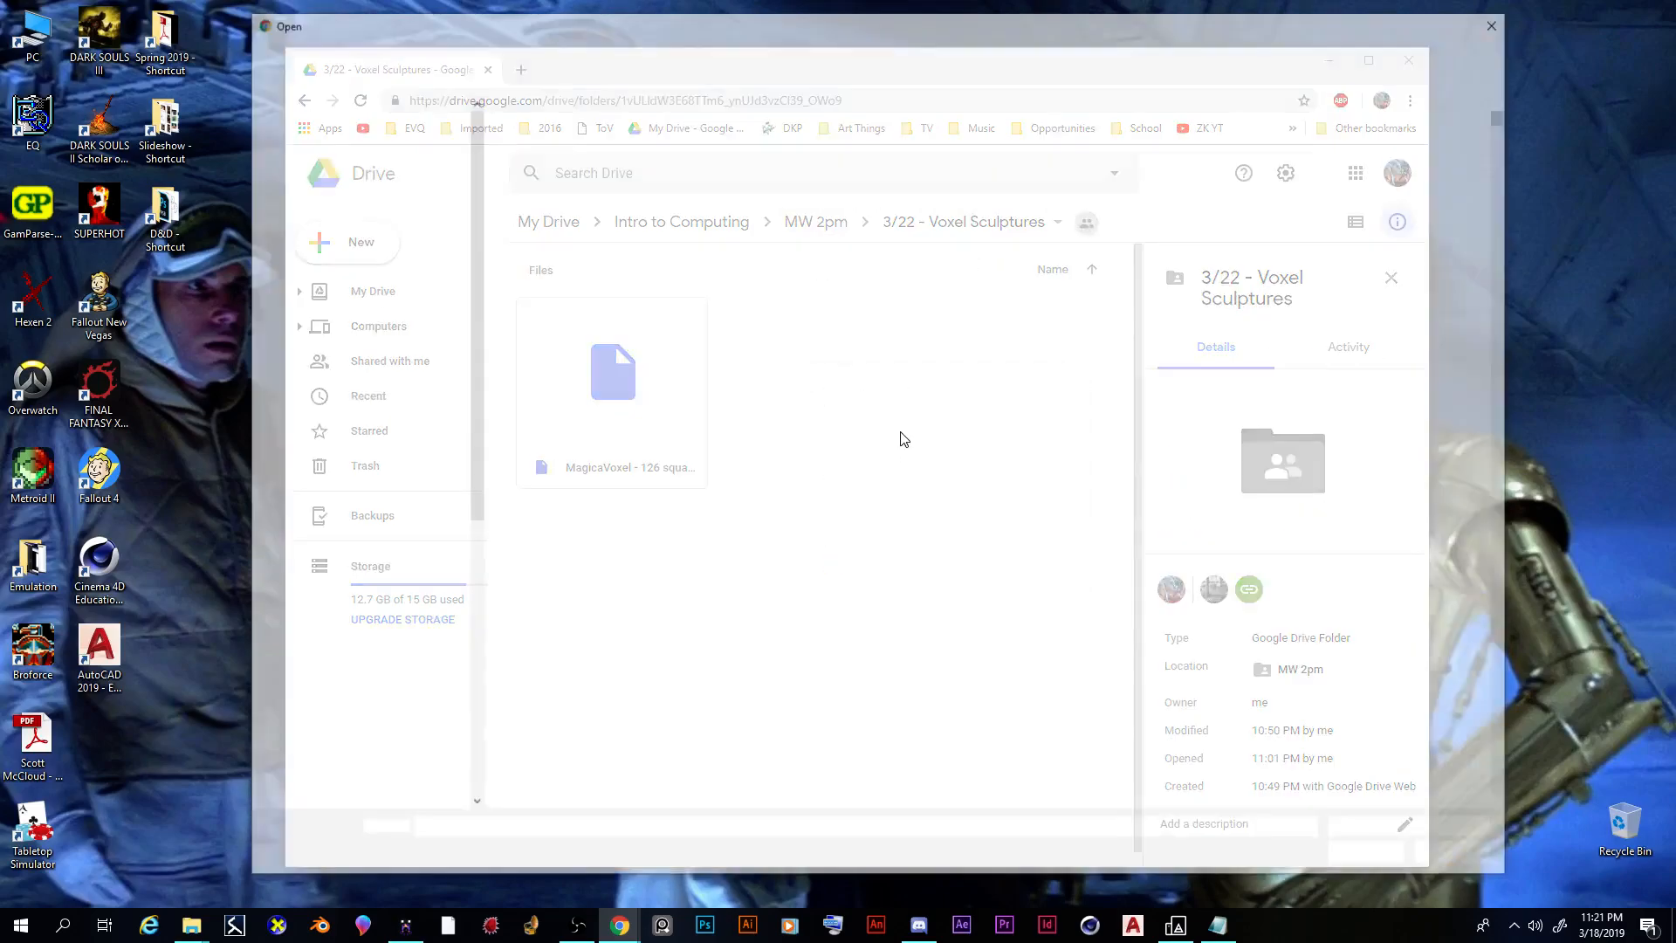
pyautogui.click(660, 212)
pyautogui.keyDown('ctrl'); pyautogui.click(842, 215); pyautogui.keyUp('ctrl')
pyautogui.click(1379, 862)
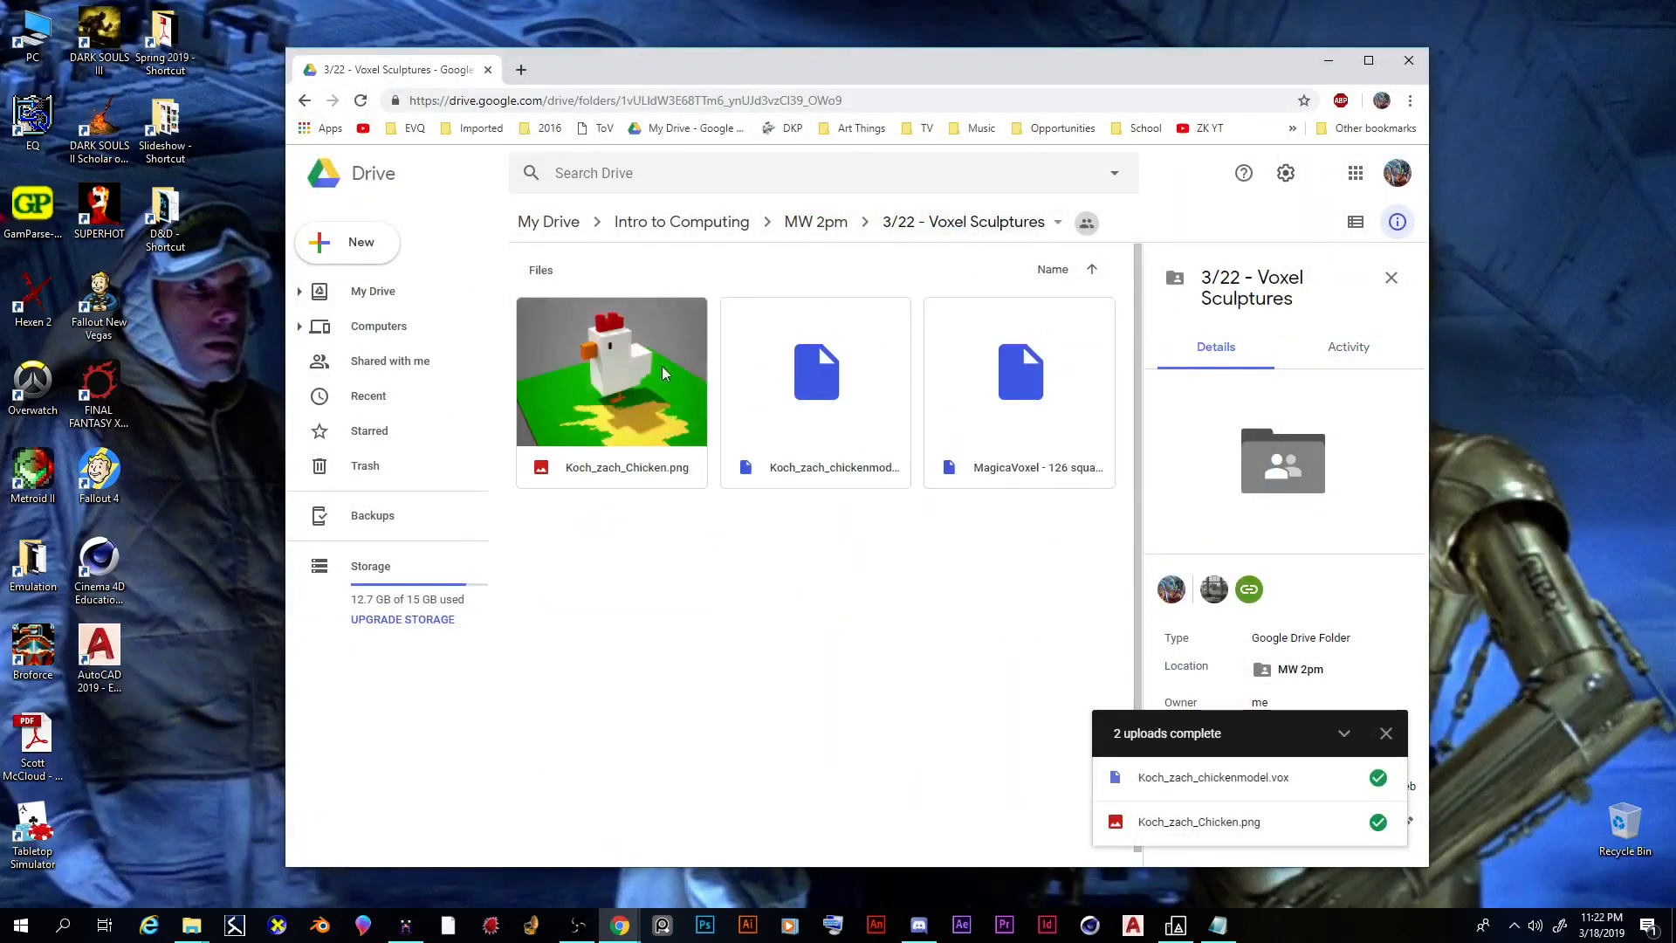
pyautogui.doubleClick(614, 365)
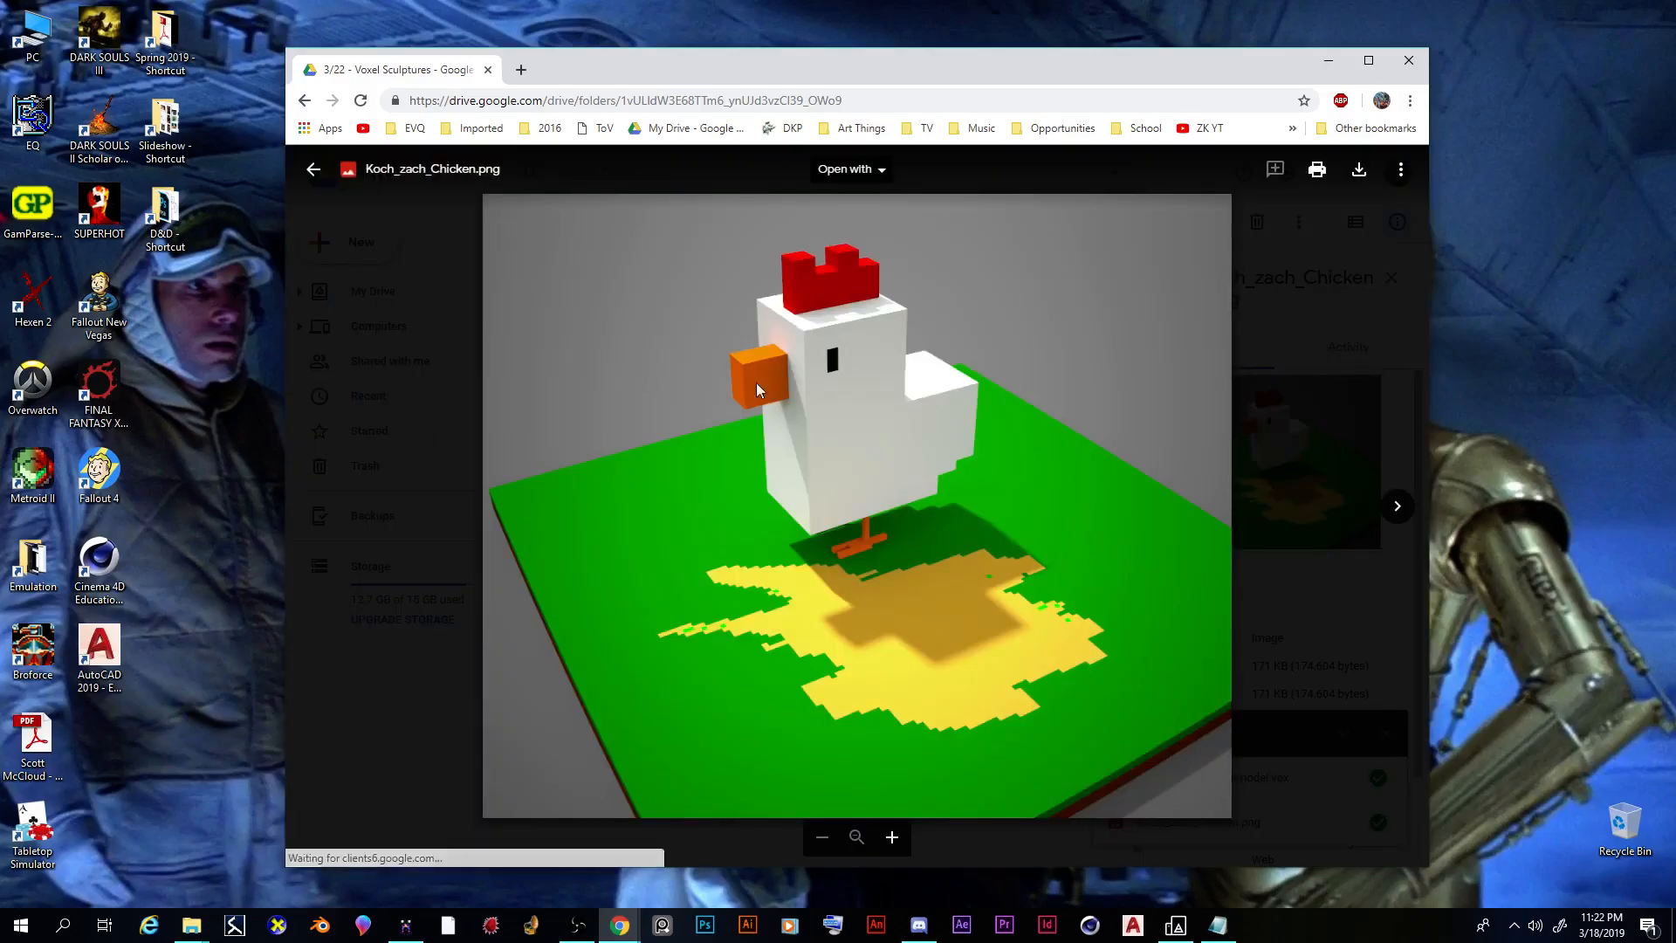
pyautogui.click(435, 711)
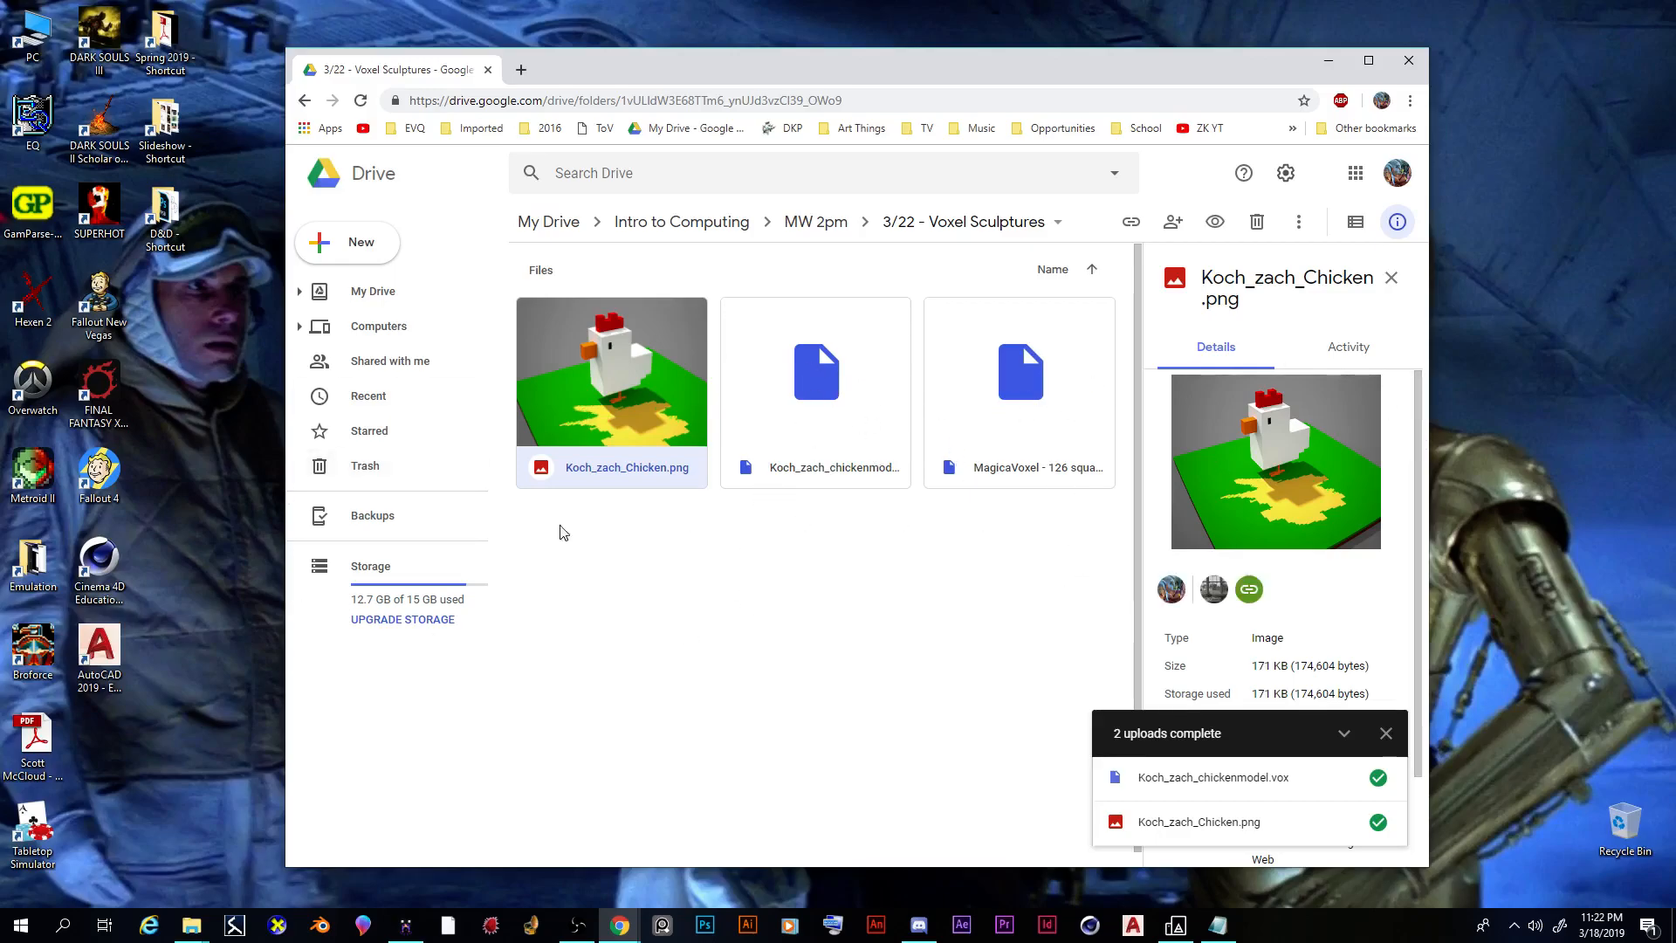
# Step: Return to MagicaVoxel and orbit and zoom the render view around the chicken
pyautogui.click(405, 924)
pyautogui.scroll(1, 918, 332)
pyautogui.moveTo(915, 326); pyautogui.dragTo(1003, 285, button='right')
pyautogui.scroll(-3, 917, 333)
pyautogui.scroll(5, 960, 305)
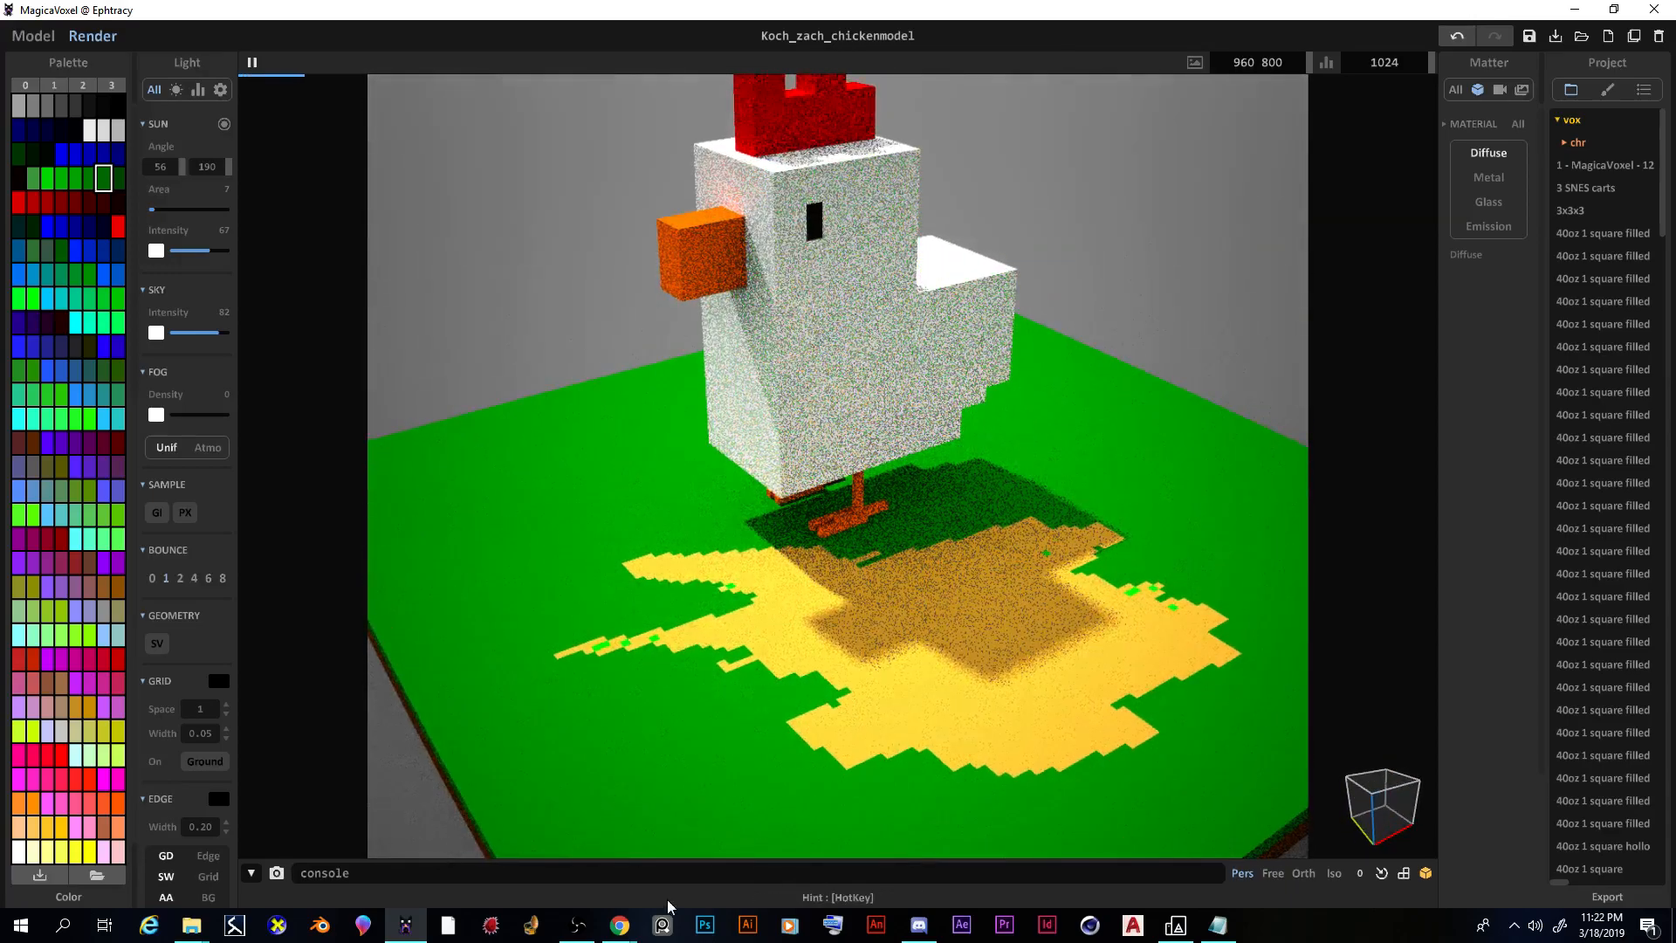
pyautogui.scroll(-3, 920, 305)
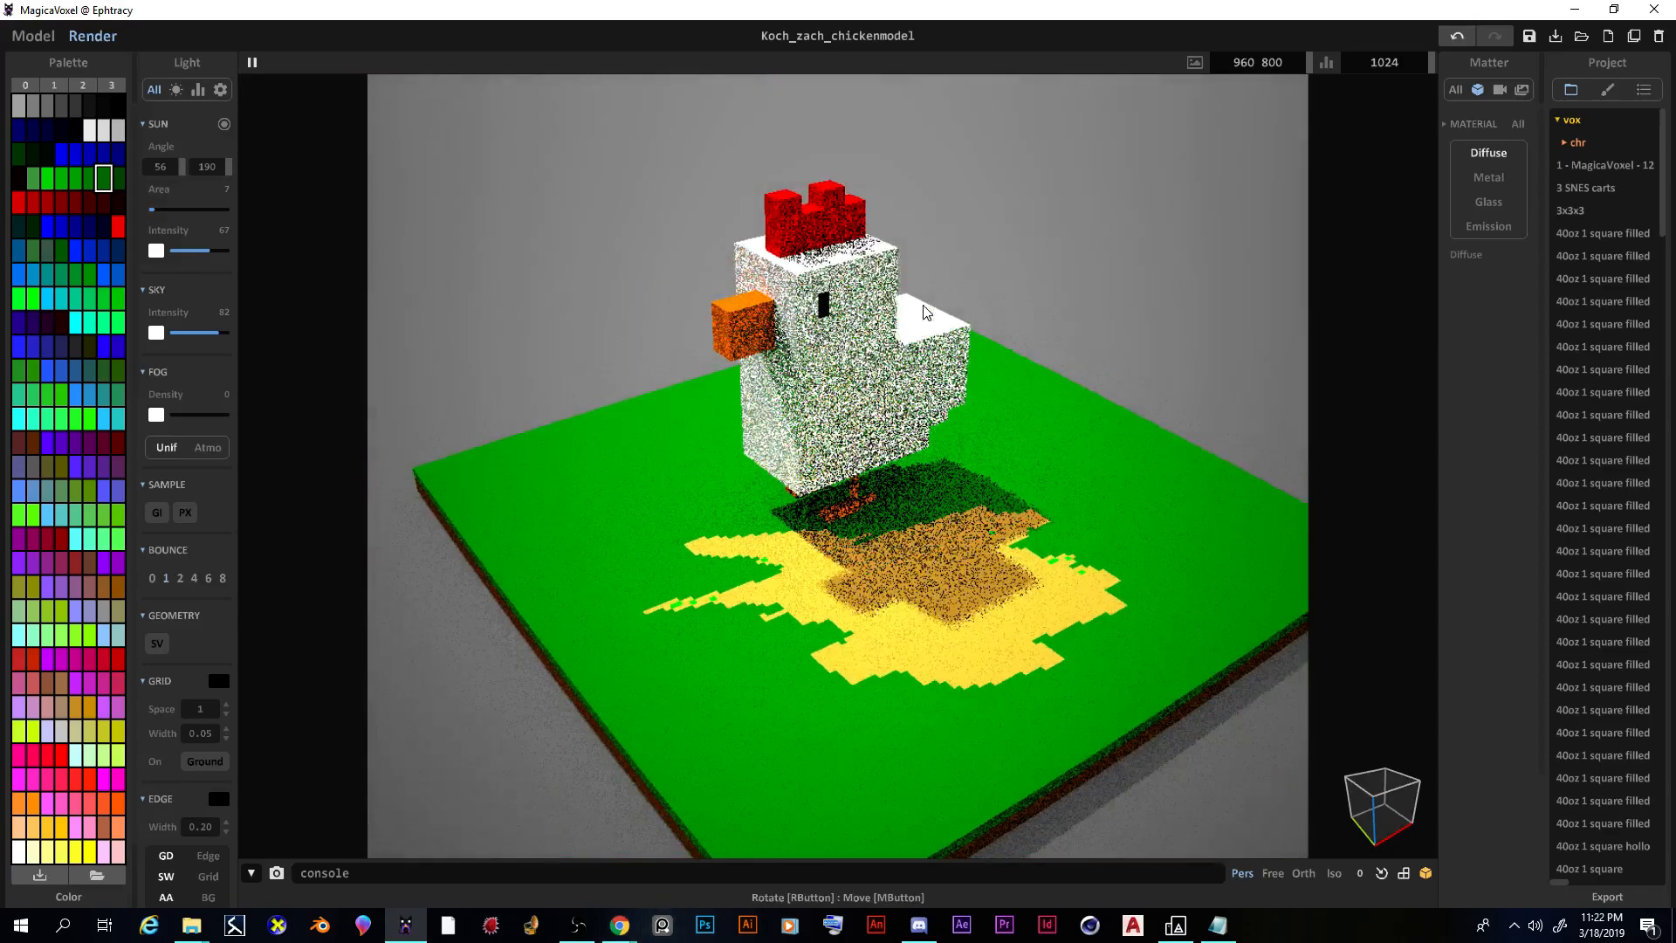